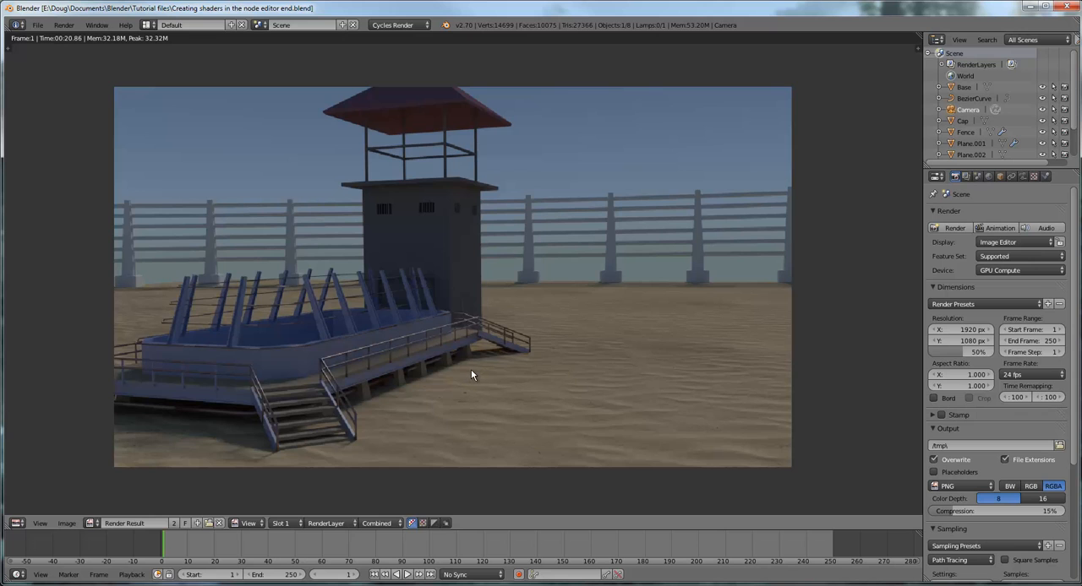
# Examine the rendered walkway up close, including its railing and the pipes between the concrete supports
pyautogui.scroll(4, 470, 369)
pyautogui.moveTo(480, 375); pyautogui.dragTo(650, 237, button='middle')
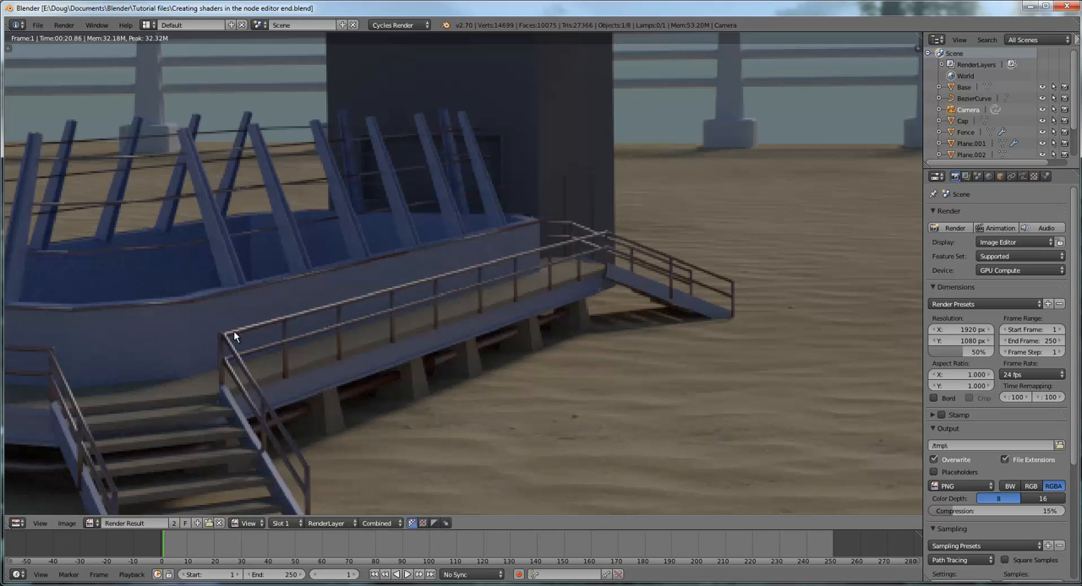
pyautogui.scroll(8, 512, 312)
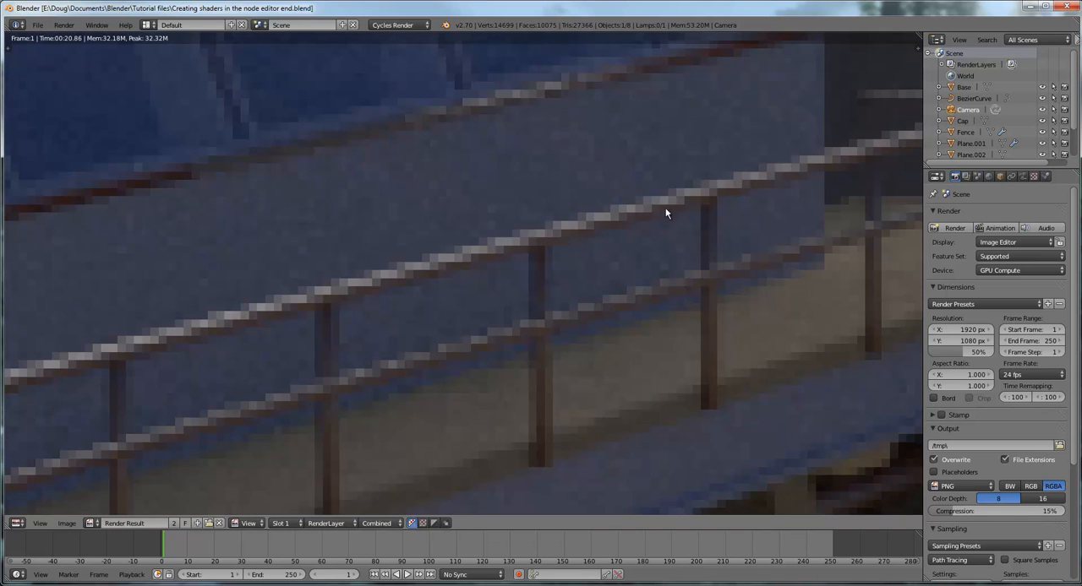
pyautogui.press('Home')
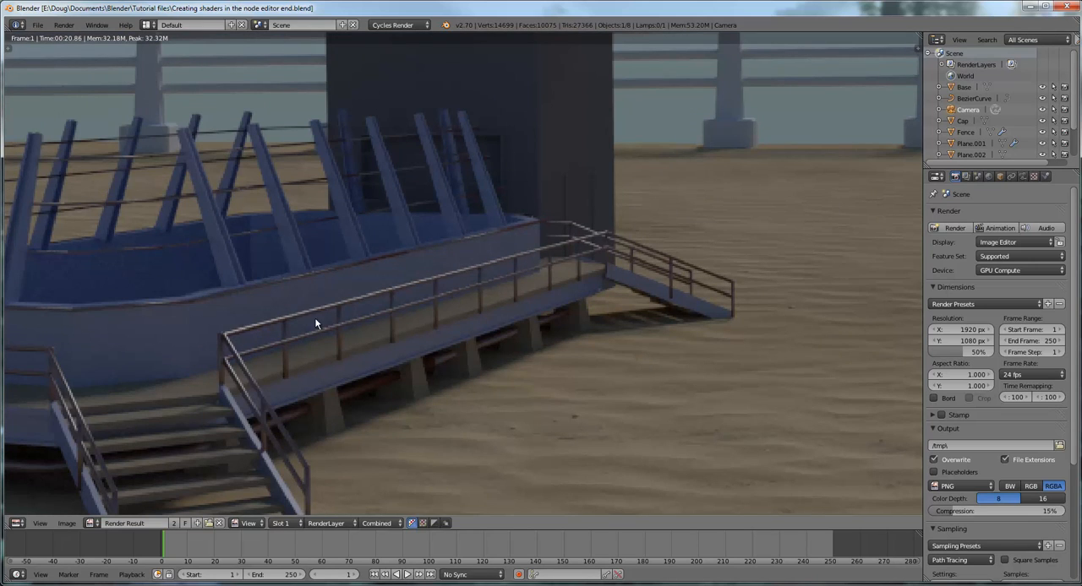
pyautogui.scroll(-1, 318, 324)
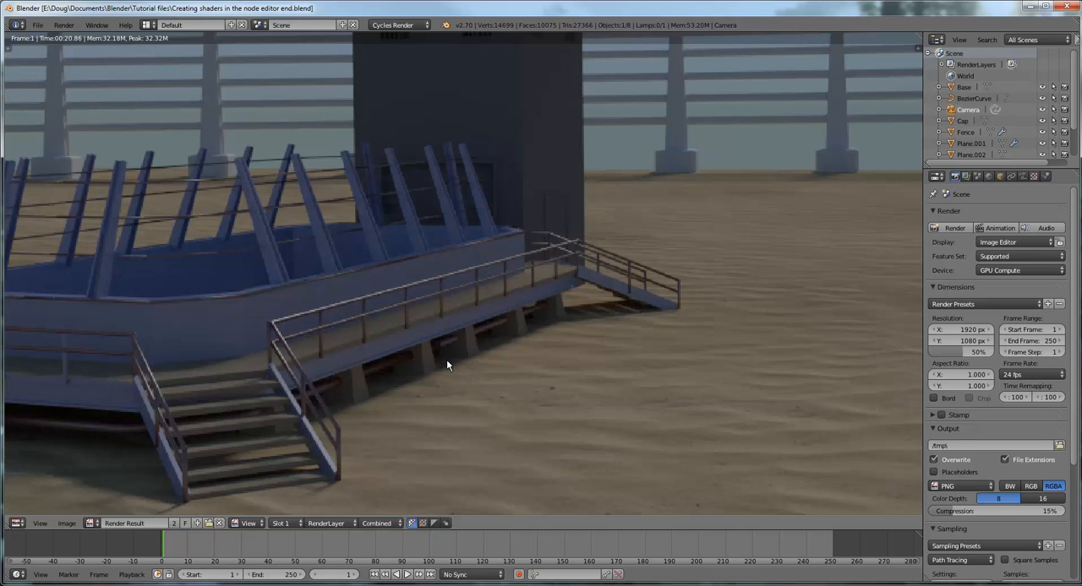
pyautogui.scroll(5, 441, 346)
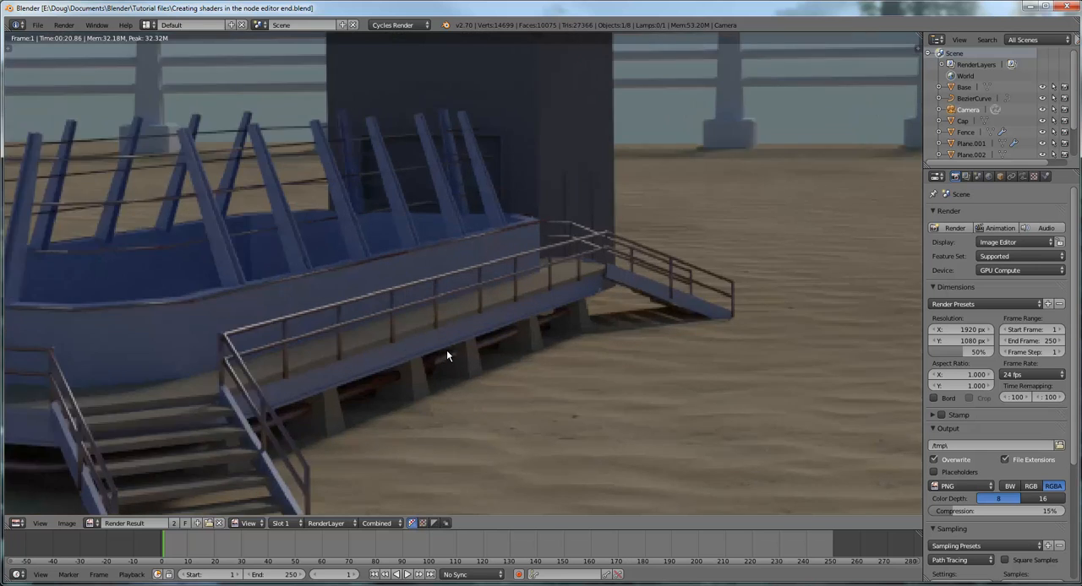
pyautogui.moveTo(541, 381); pyautogui.dragTo(594, 295, button='middle')
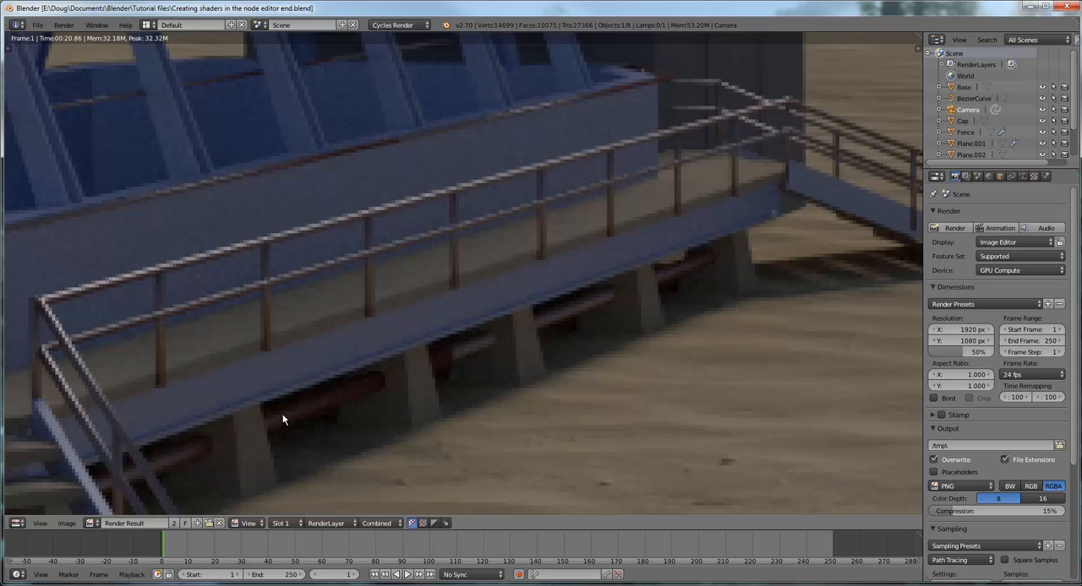
# Switch the render image area to the 3D View and select the walkway railing and pipe object
pyautogui.click(16, 524)
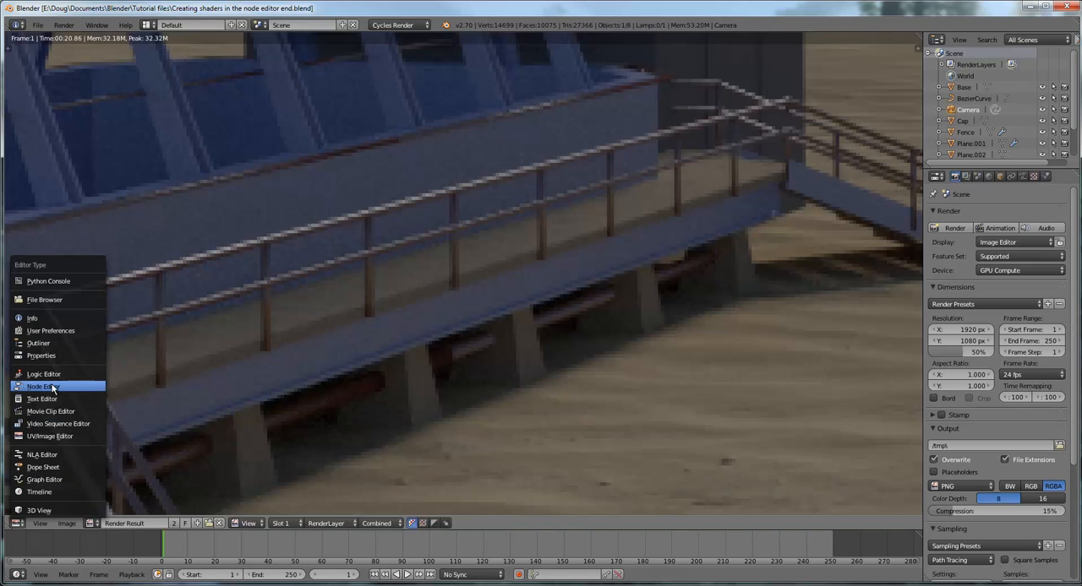
pyautogui.click(51, 510)
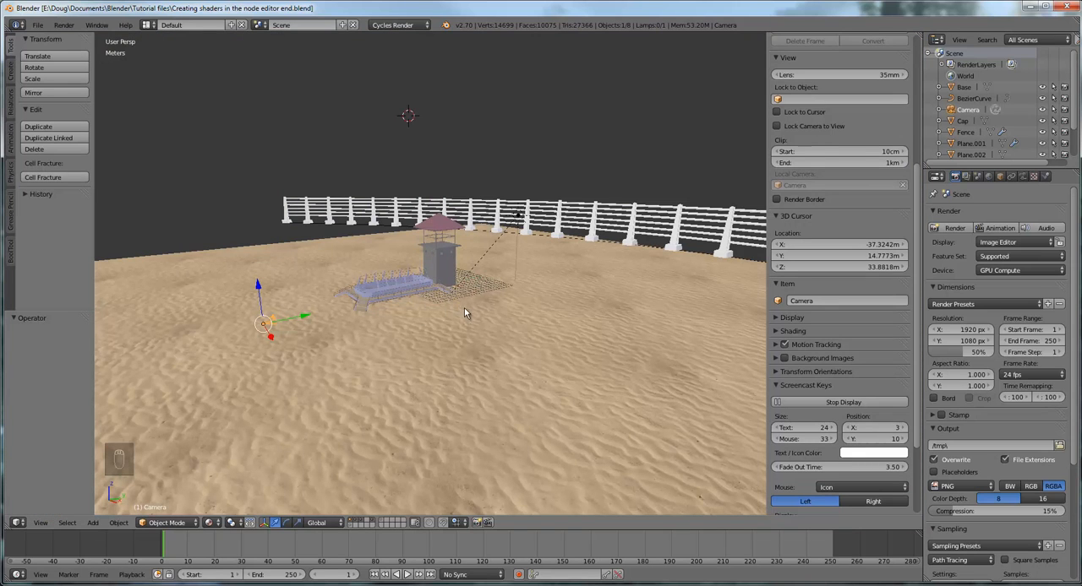
pyautogui.moveTo(500, 313); pyautogui.dragTo(603, 336, button='middle')
pyautogui.scroll(3, 607, 330)
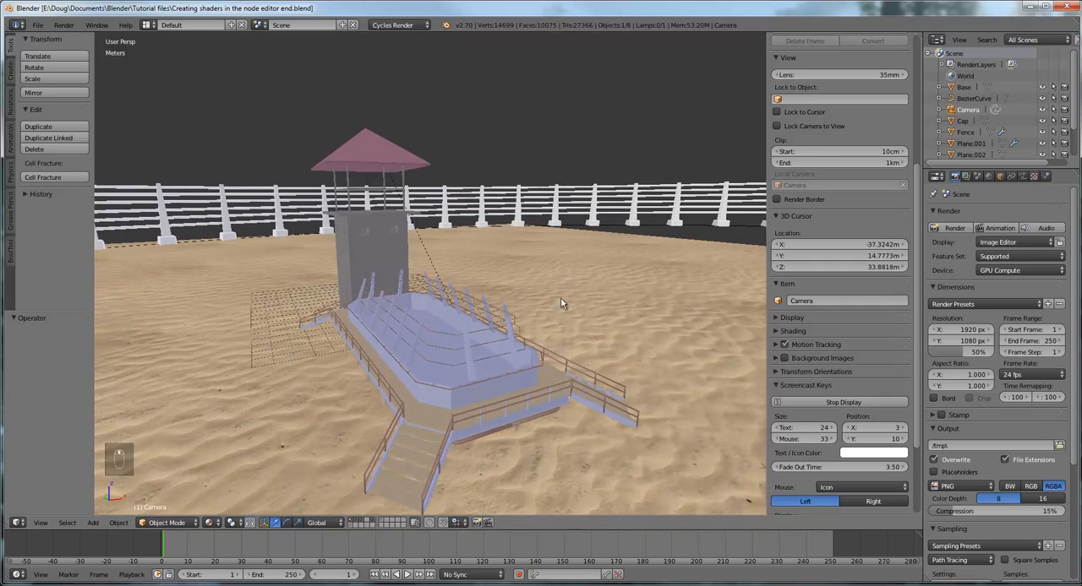
pyautogui.moveTo(526, 290); pyautogui.dragTo(422, 398, button='middle')
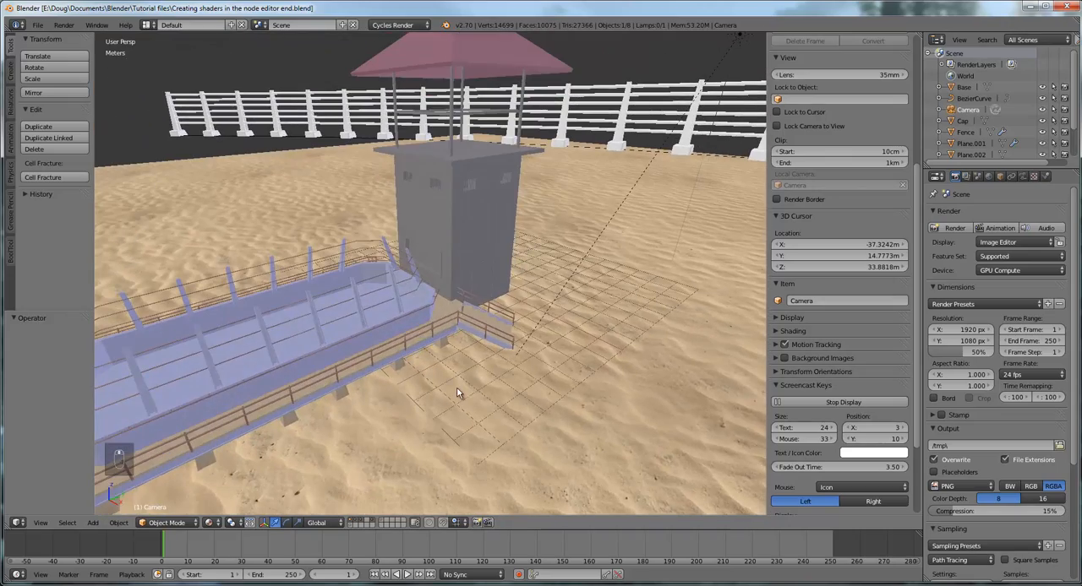
pyautogui.scroll(2, 482, 348)
pyautogui.moveTo(483, 355); pyautogui.dragTo(514, 305, button='middle')
pyautogui.scroll(4, 514, 304)
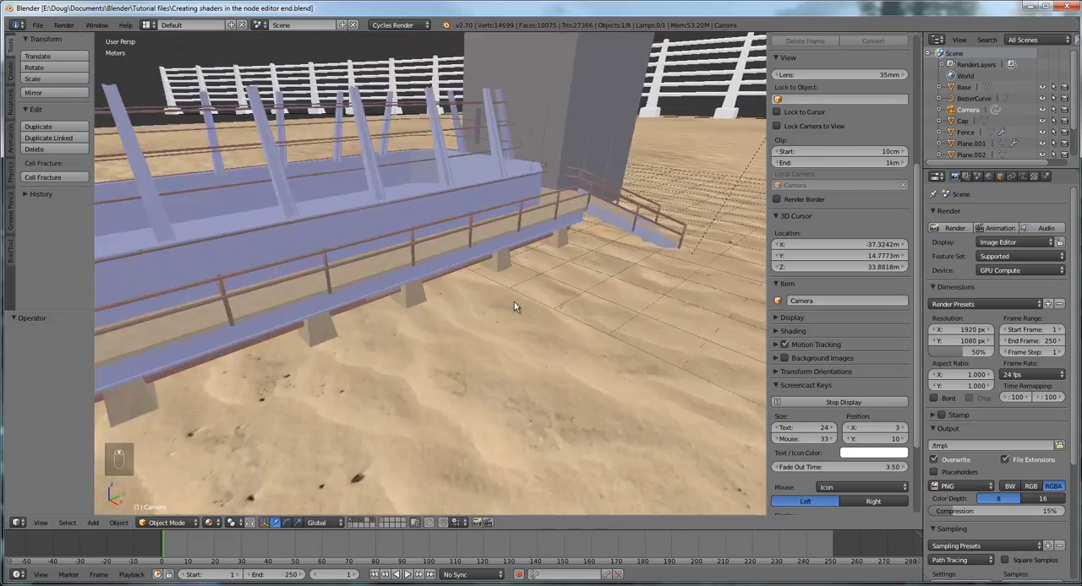
pyautogui.moveTo(484, 349); pyautogui.dragTo(512, 327, button='middle')
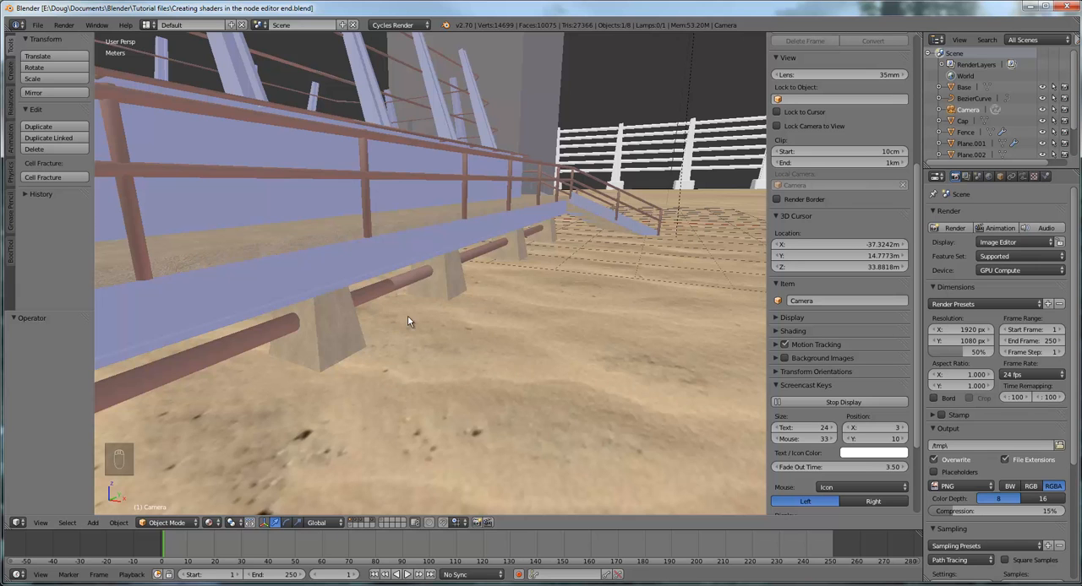
pyautogui.moveTo(407, 315); pyautogui.dragTo(353, 288, button='middle')
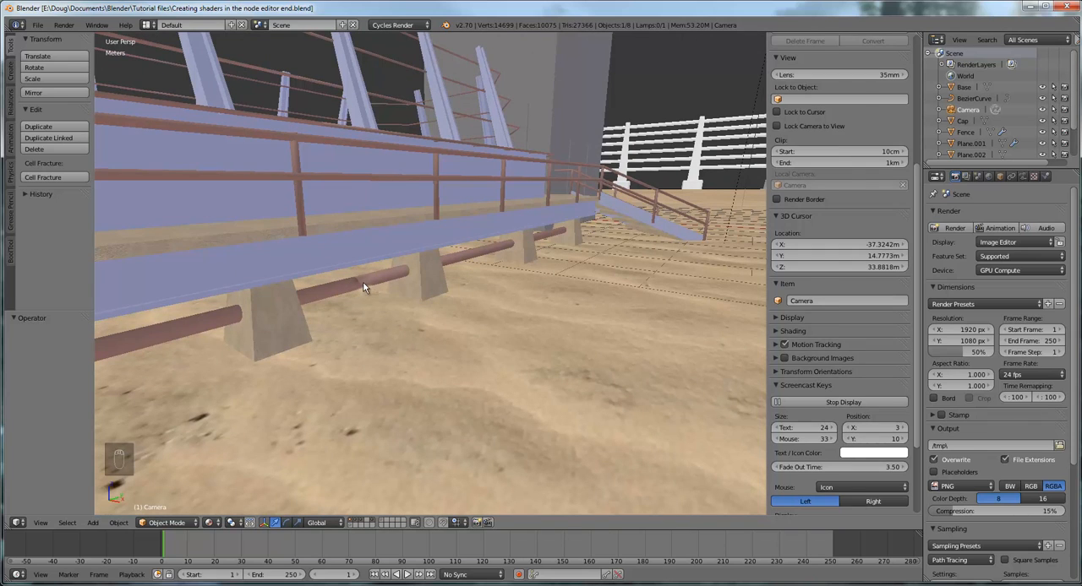
pyautogui.rightClick(363, 288)
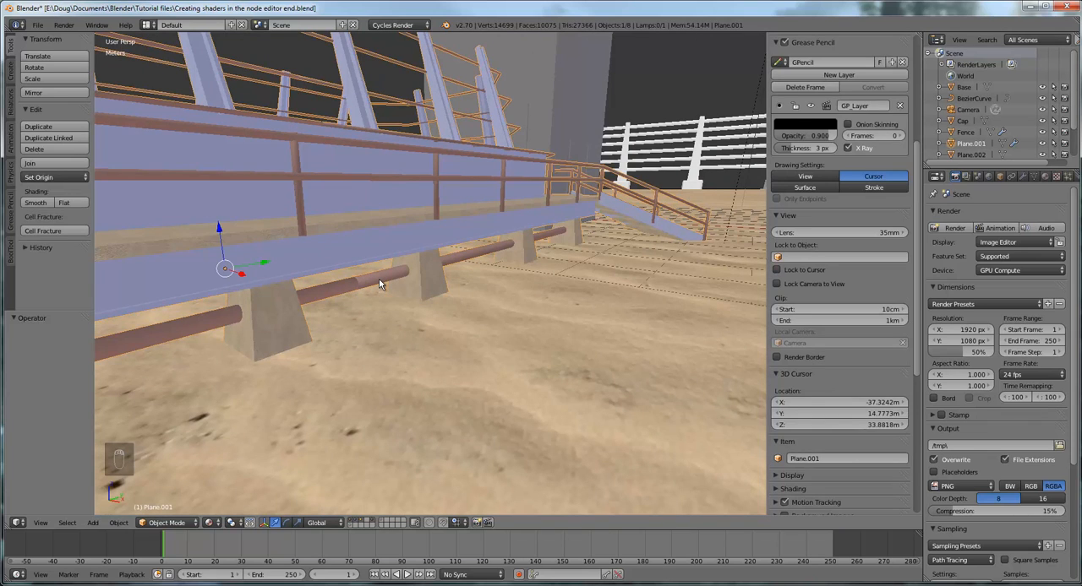
# Put the walkway object into Edit Mode and display its Mirror modifier settings
pyautogui.click(174, 522)
pyautogui.click(182, 499)
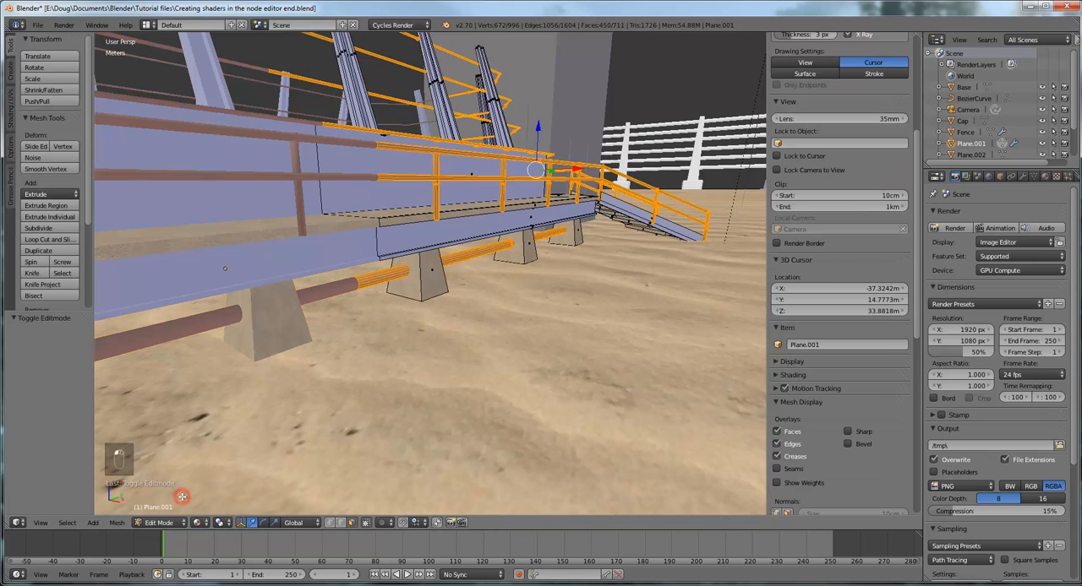
pyautogui.click(1022, 176)
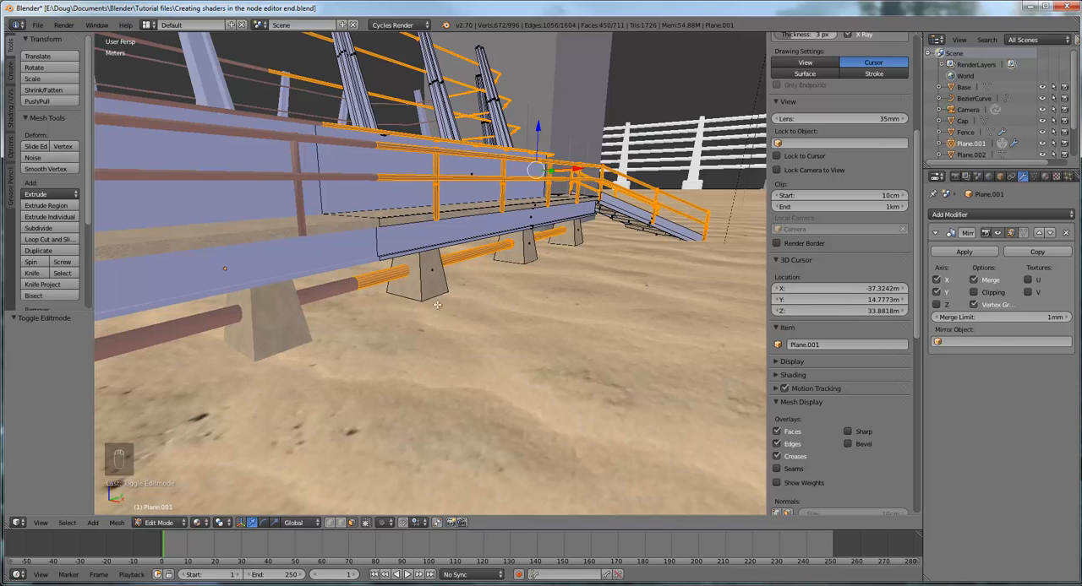
# Raise the Merge Limit of the walkway's Mirror modifier to about 9.1 cm
pyautogui.scroll(5, 358, 283)
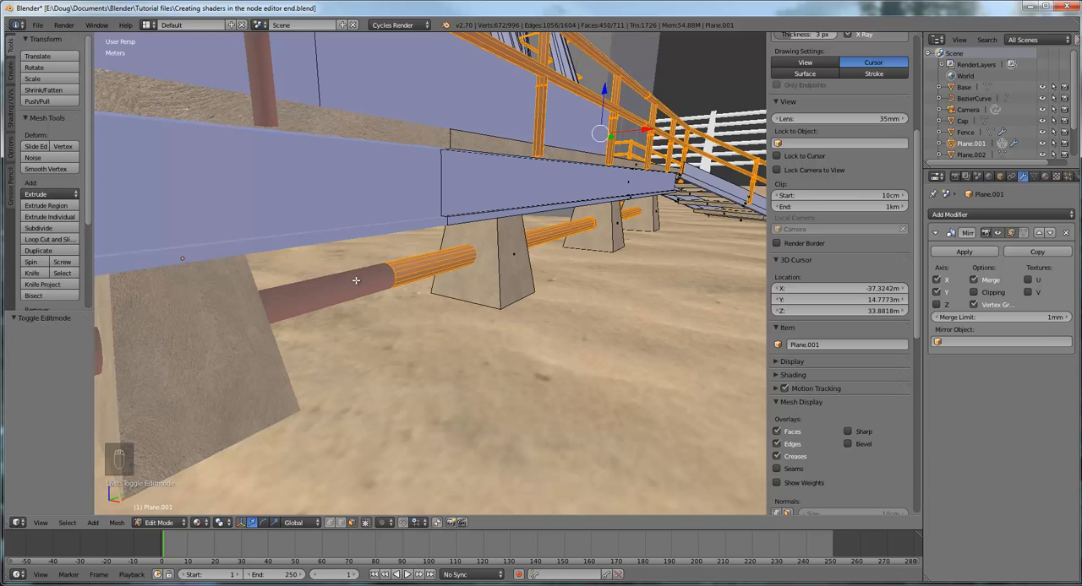
pyautogui.click(1066, 318)
pyautogui.click(1066, 319)
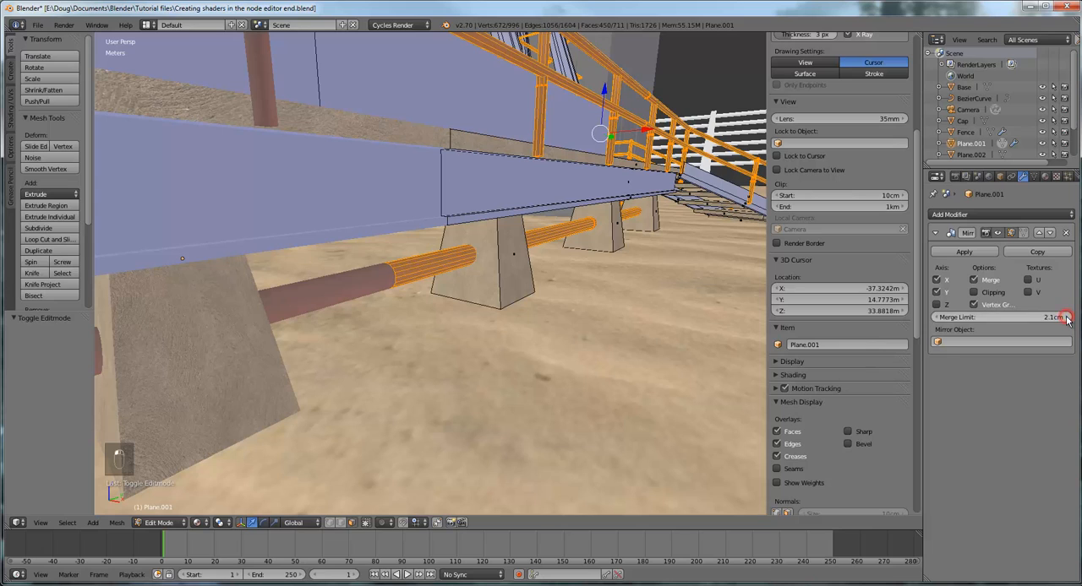
pyautogui.click(1066, 318)
pyautogui.click(1067, 319)
pyautogui.click(1067, 318)
pyautogui.click(1067, 319)
pyautogui.click(1066, 319)
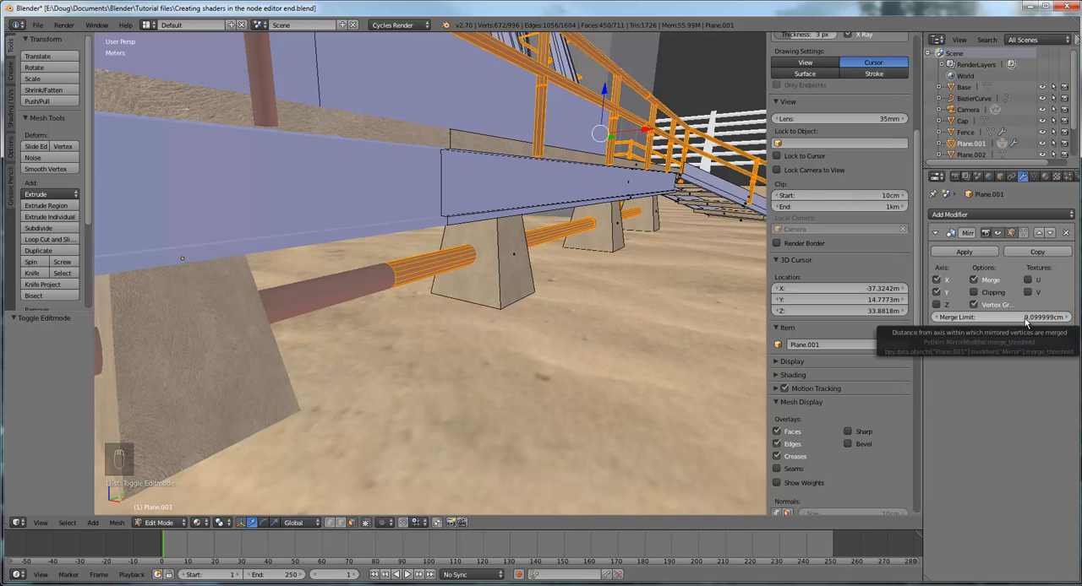
# Return the walkway object to Object Mode
pyautogui.moveTo(573, 321); pyautogui.dragTo(552, 328, button='middle')
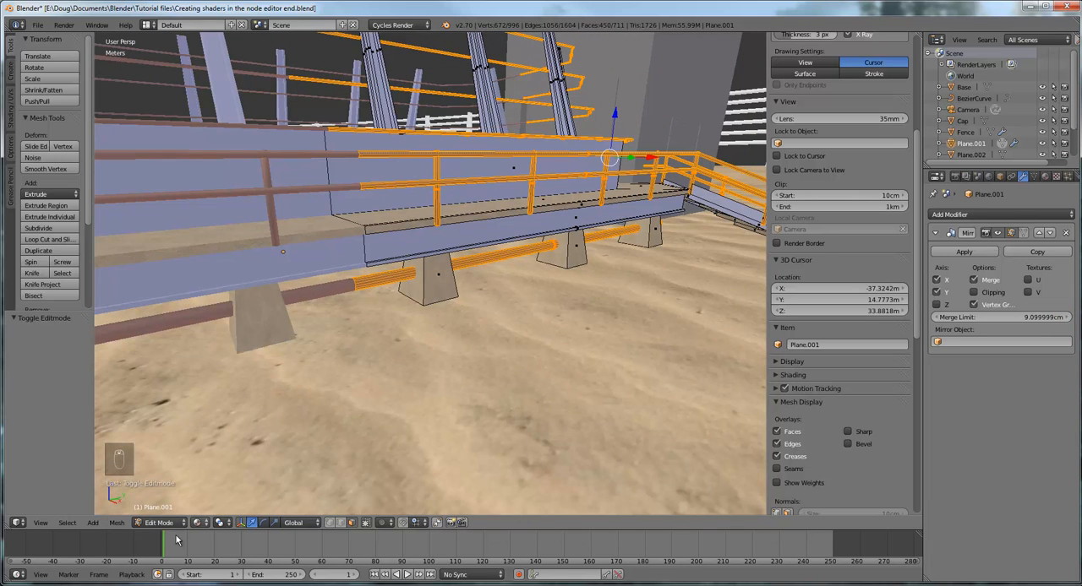
pyautogui.click(196, 523)
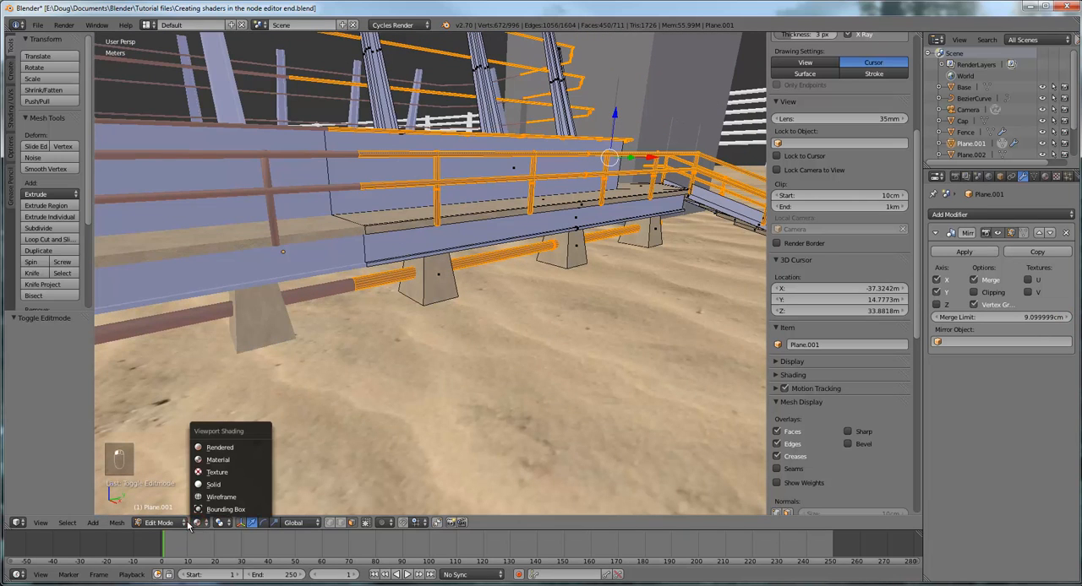
pyautogui.click(179, 524)
pyautogui.click(167, 511)
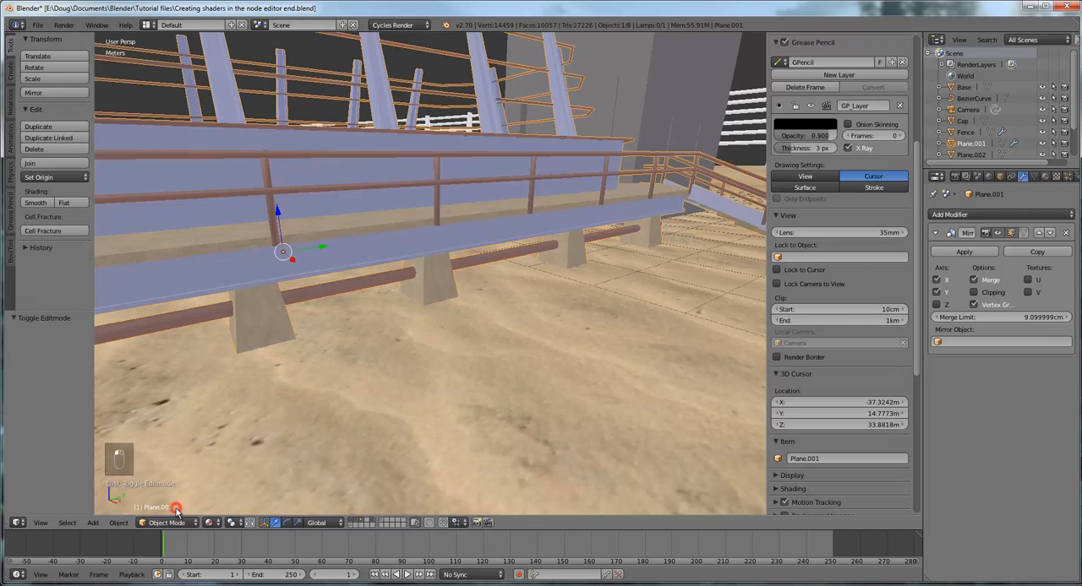
# Test the walkway's Mirror Merge Limit at 0 m, 11 cm and 1 m, and settle on about 7 cm
pyautogui.press('BackSpace')
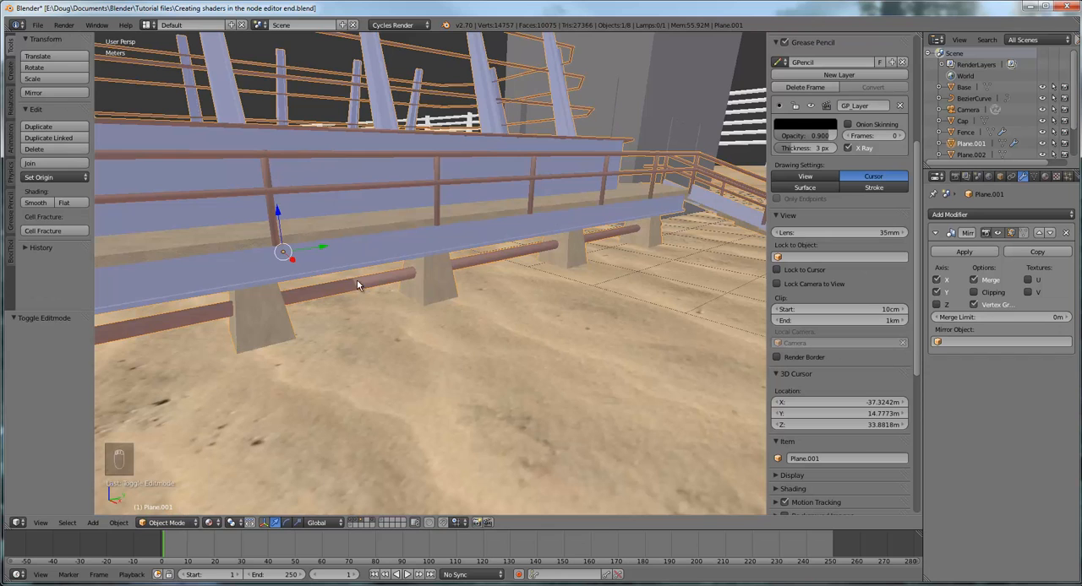
pyautogui.moveTo(985, 316); pyautogui.dragTo(994, 321)
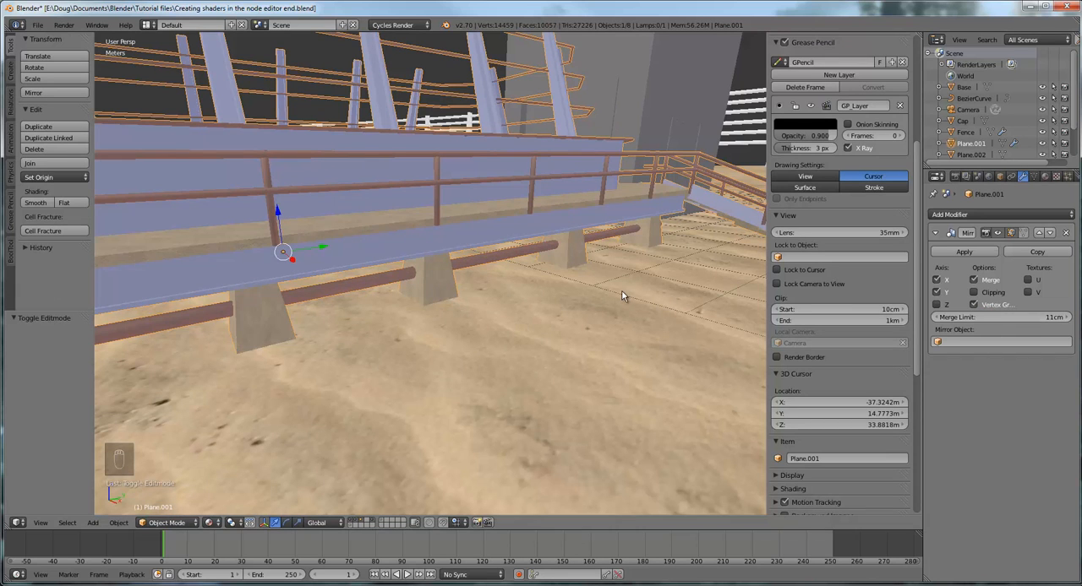
pyautogui.moveTo(621, 290)
pyautogui.mouseDown(button='middle')
pyautogui.moveTo(600, 288)
pyautogui.moveTo(609, 289)
pyautogui.mouseUp(button='middle')
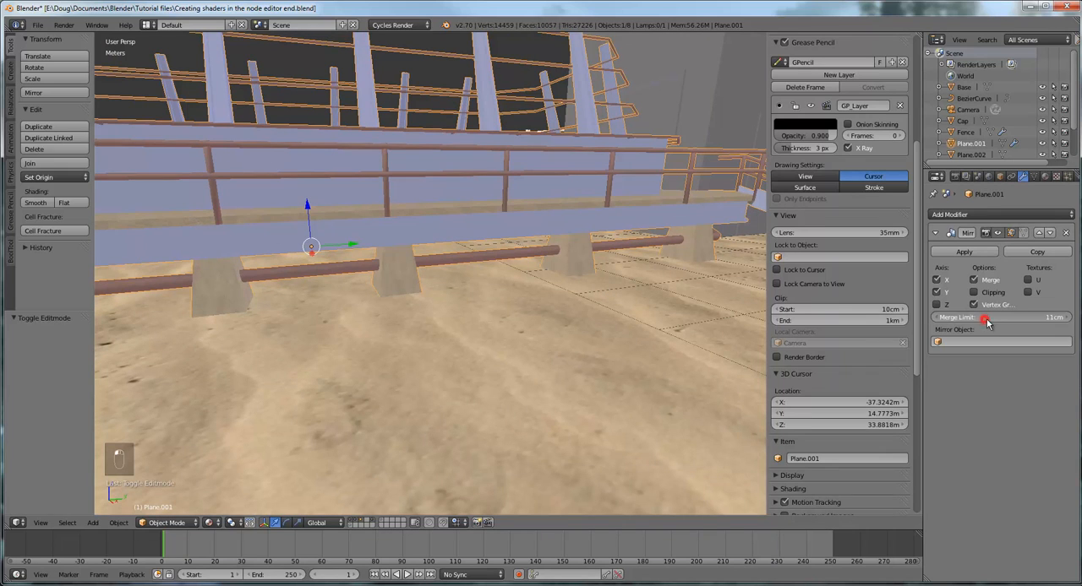
pyautogui.moveTo(984, 324); pyautogui.dragTo(1018, 324)
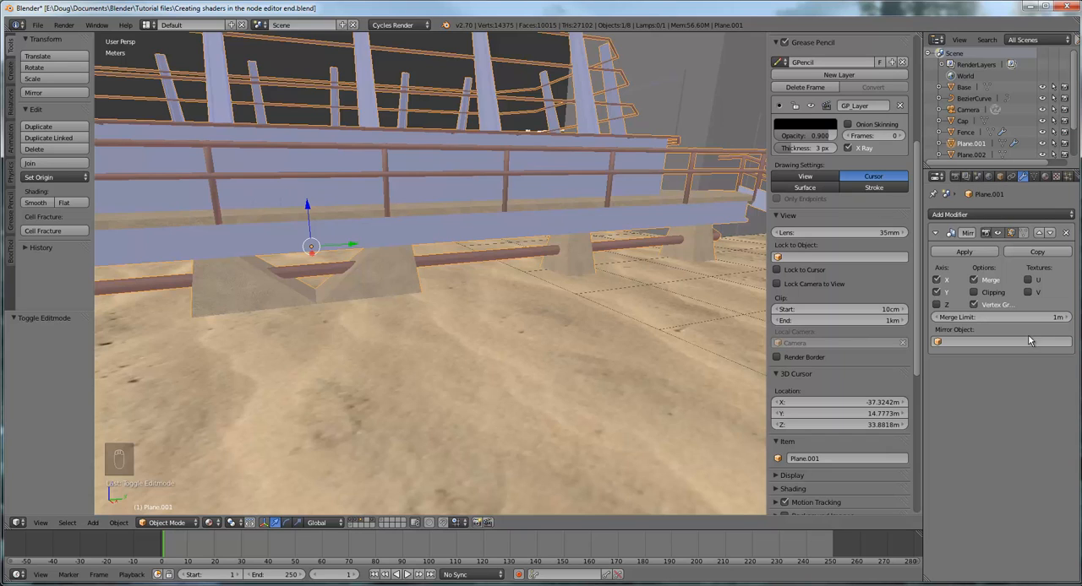
pyautogui.moveTo(1058, 316); pyautogui.dragTo(998, 317)
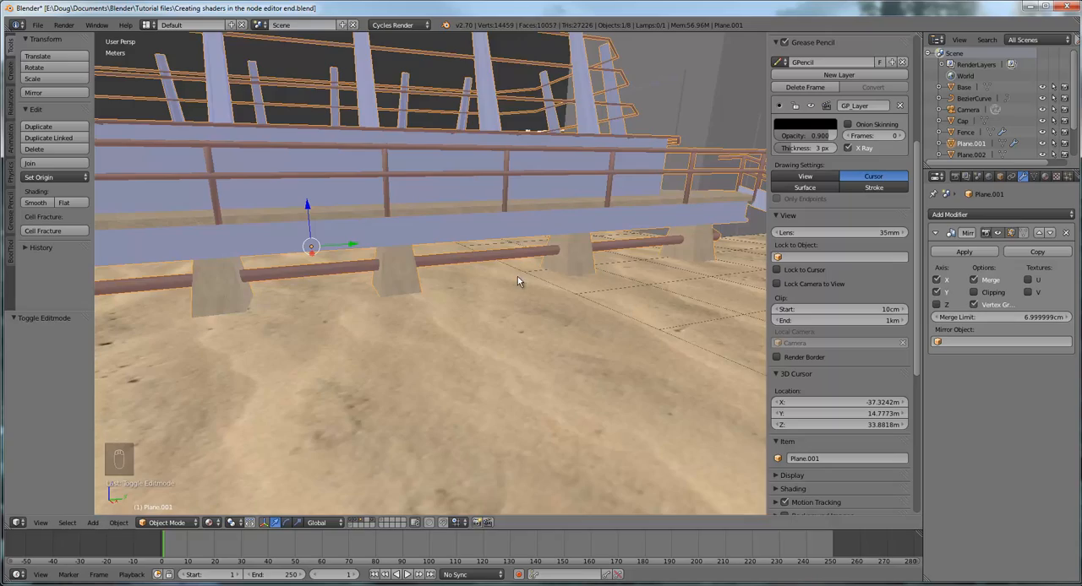
# Select the tower and put it into Edit Mode, focusing on the mesh lines low on its wall
pyautogui.scroll(-5, 517, 276)
pyautogui.moveTo(517, 276); pyautogui.dragTo(594, 276, button='middle')
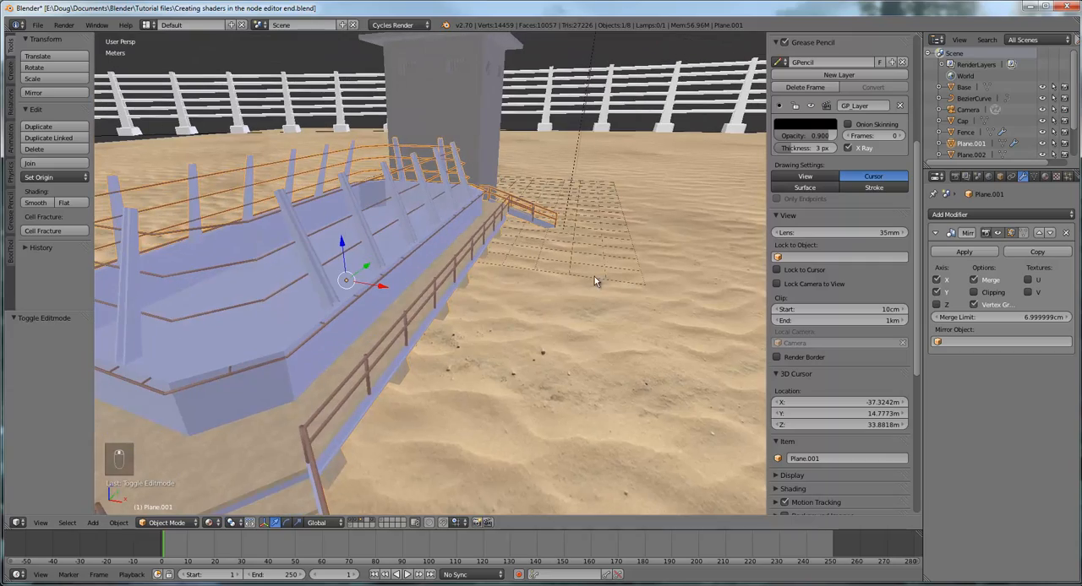
pyautogui.moveTo(561, 241); pyautogui.dragTo(485, 255, button='middle')
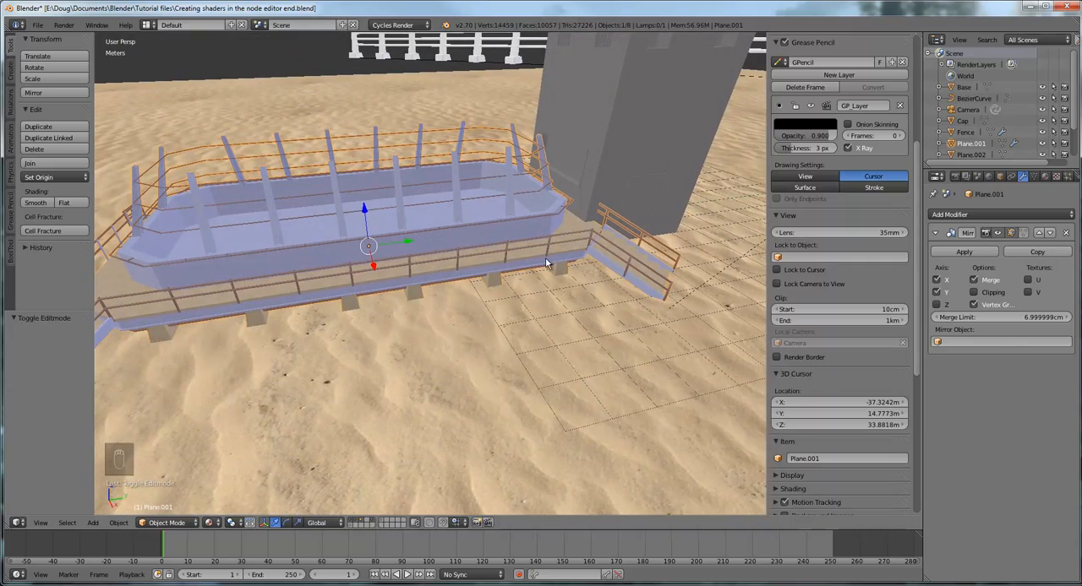
pyautogui.moveTo(558, 267); pyautogui.dragTo(555, 233, button='middle')
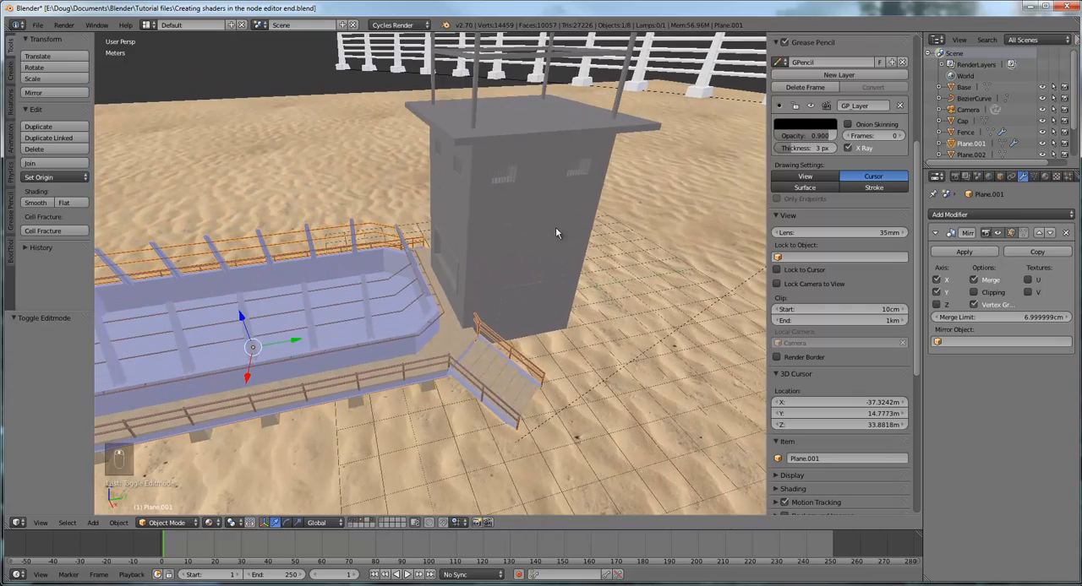
pyautogui.moveTo(564, 330); pyautogui.dragTo(551, 313, button='middle')
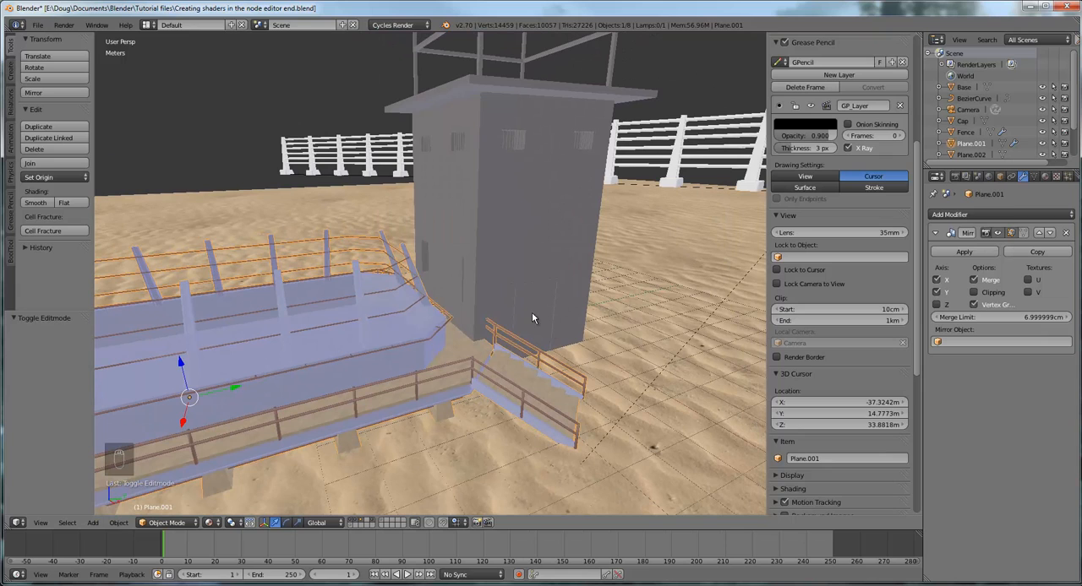
pyautogui.rightClick(534, 298)
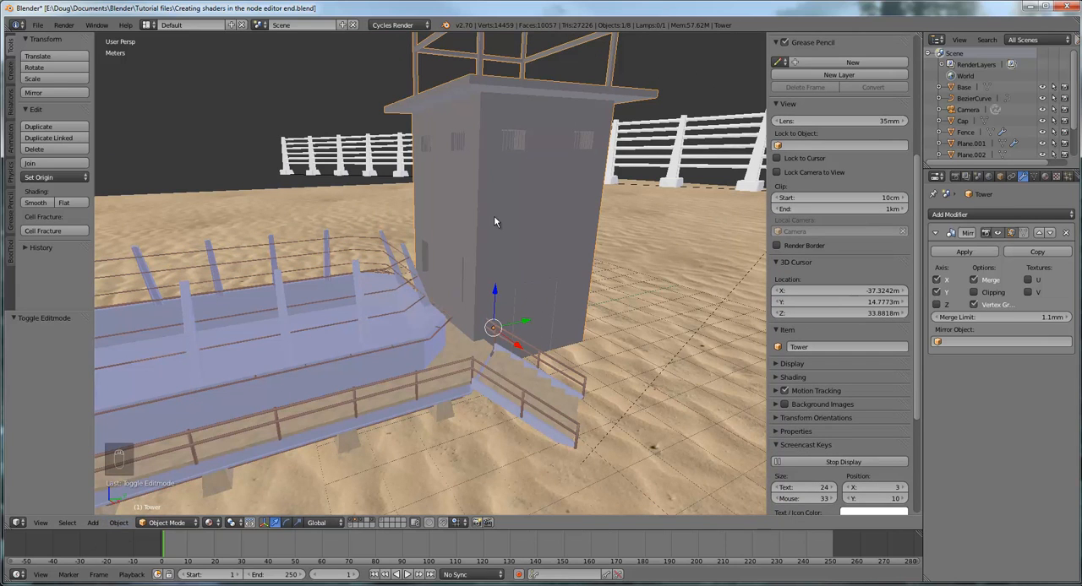
pyautogui.click(174, 522)
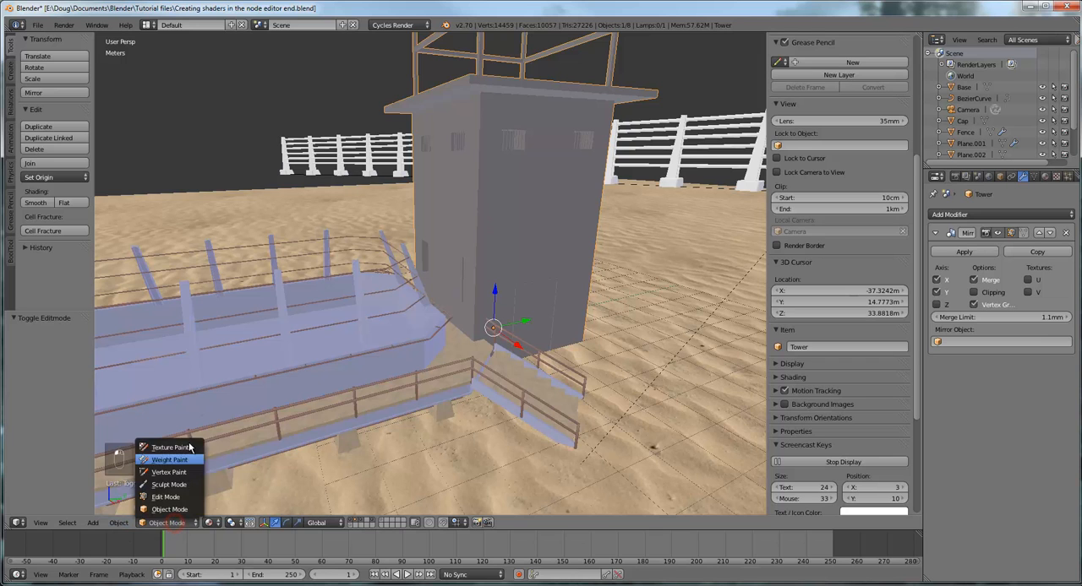
pyautogui.click(181, 500)
pyautogui.moveTo(619, 355); pyautogui.dragTo(624, 379, button='middle')
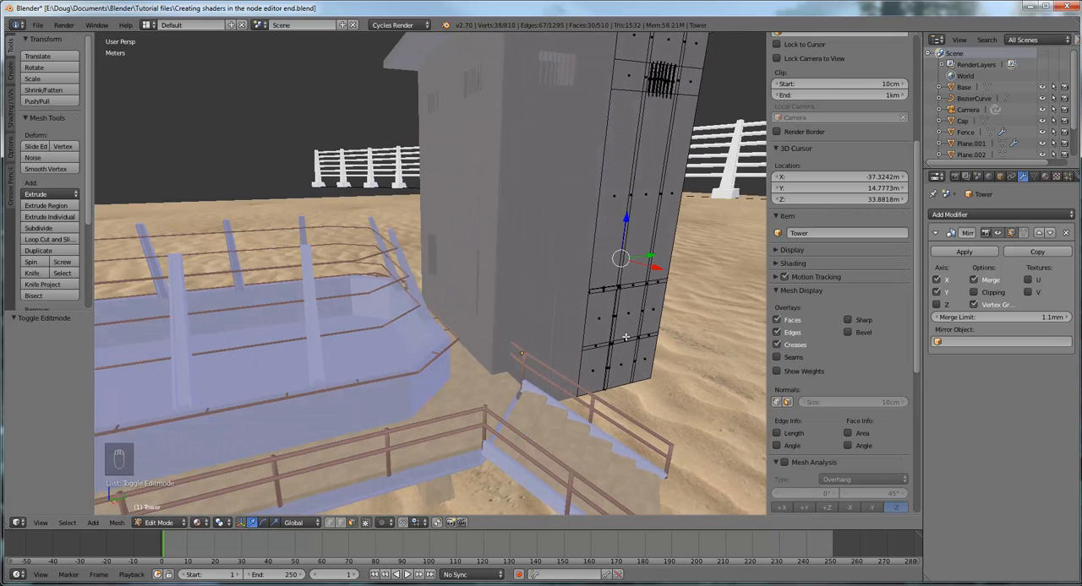
pyautogui.moveTo(626, 338); pyautogui.dragTo(583, 329, button='middle')
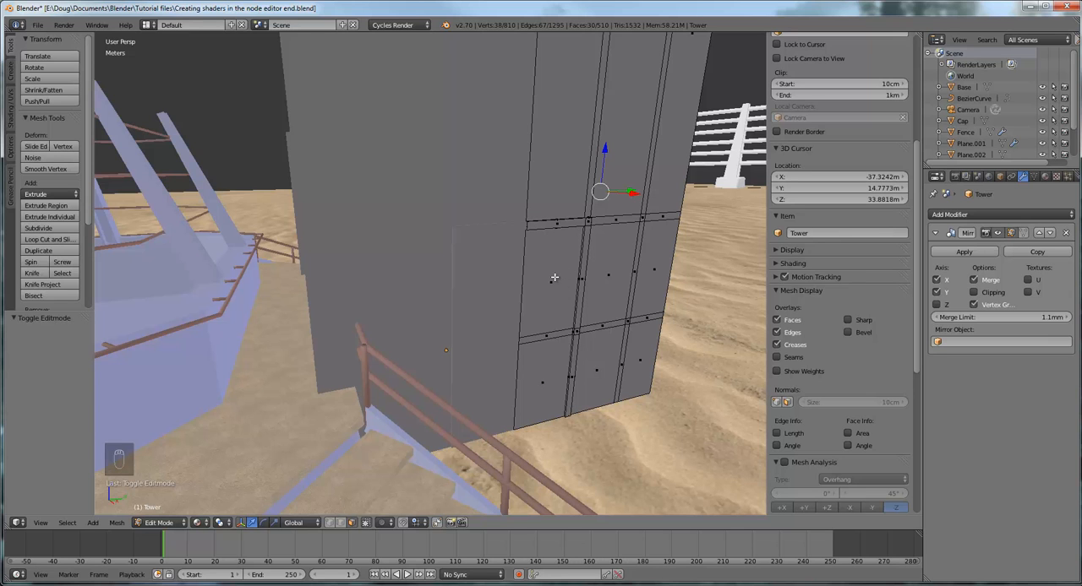
# Switch to OneNote, examine the tower and its door in the Jurassic Park Raptor enclosure reference pictures, and return to Blender
pyautogui.moveTo(1081, 42); pyautogui.dragTo(753, 42)
pyautogui.doubleClick(754, 42)
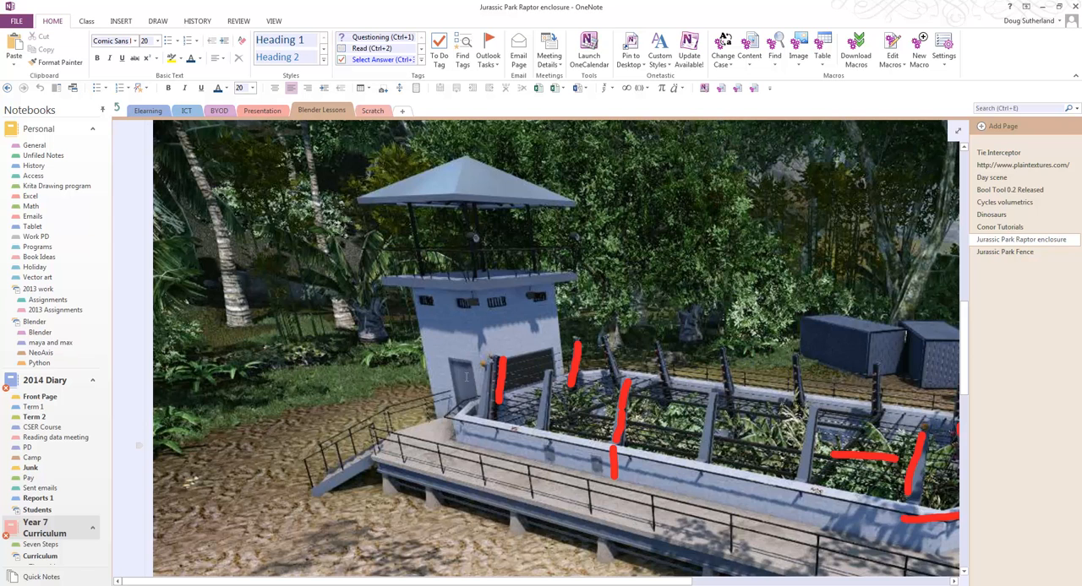
pyautogui.scroll(10, 556, 349)
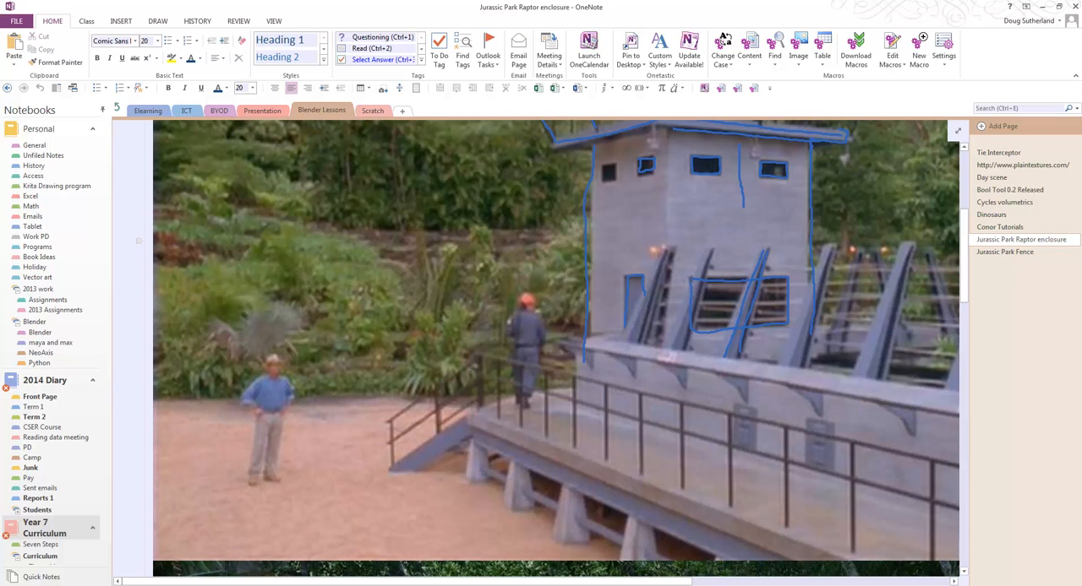
pyautogui.scroll(-10, 555, 349)
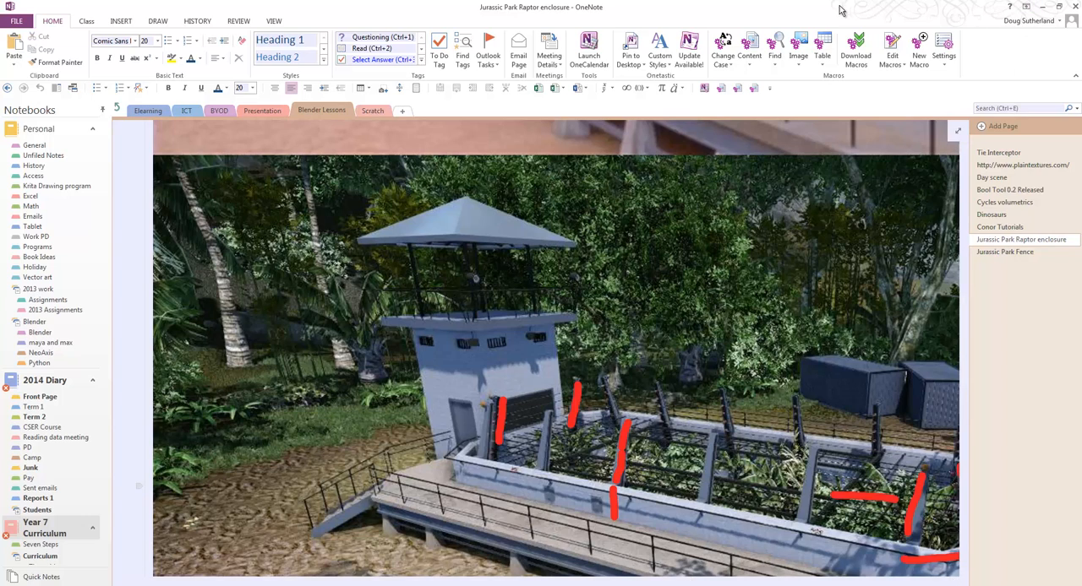
pyautogui.moveTo(841, 10); pyautogui.dragTo(1081, 56)
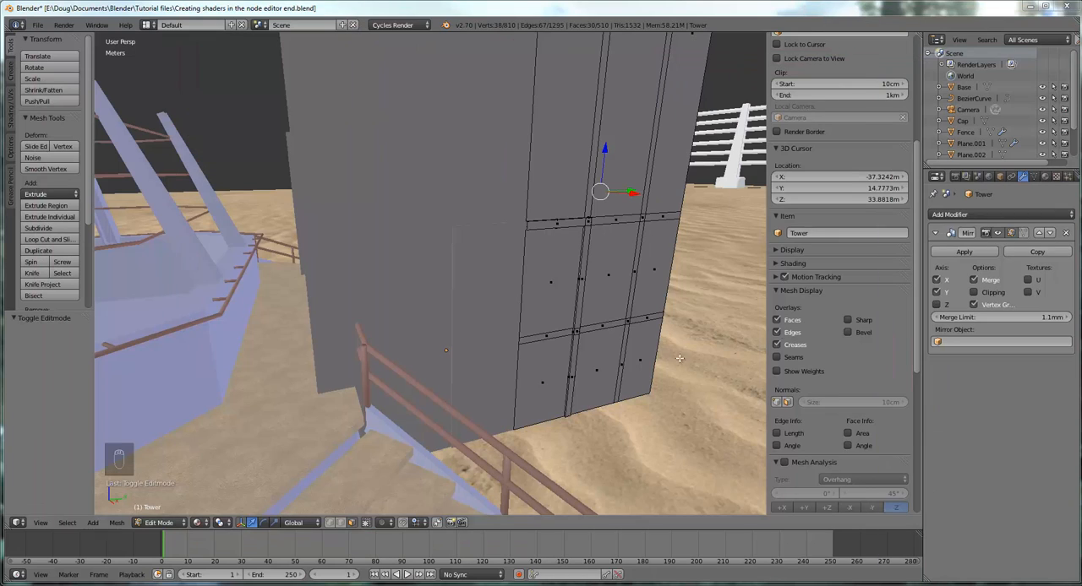
# Select the three stacked faces of the door panel low on the tower wall, including the thin strip between the two large ones
pyautogui.rightClick(553, 283)
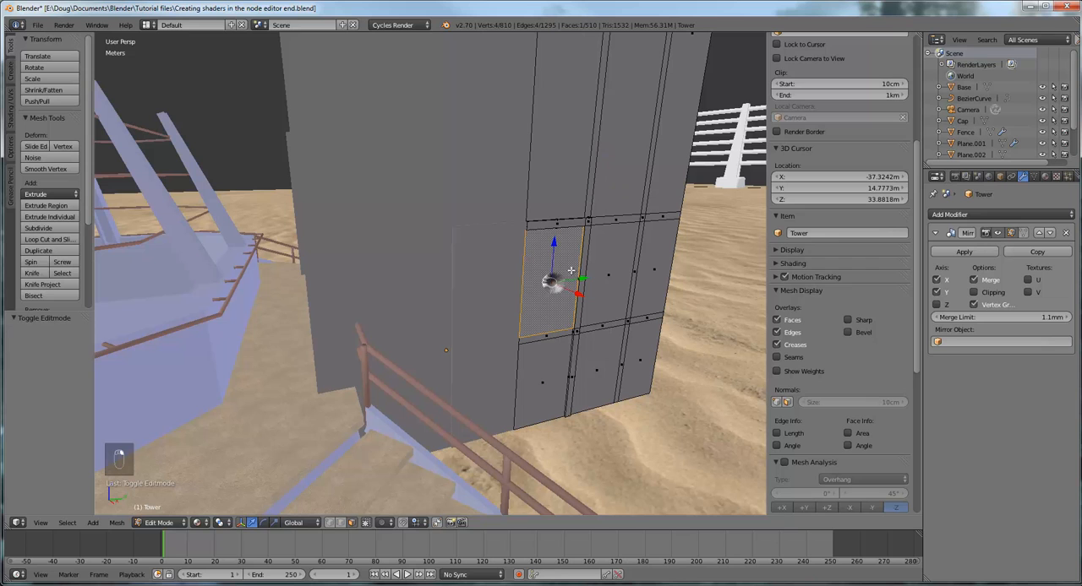
pyautogui.keyDown('shift'); pyautogui.rightClick(551, 368); pyautogui.keyUp('shift')
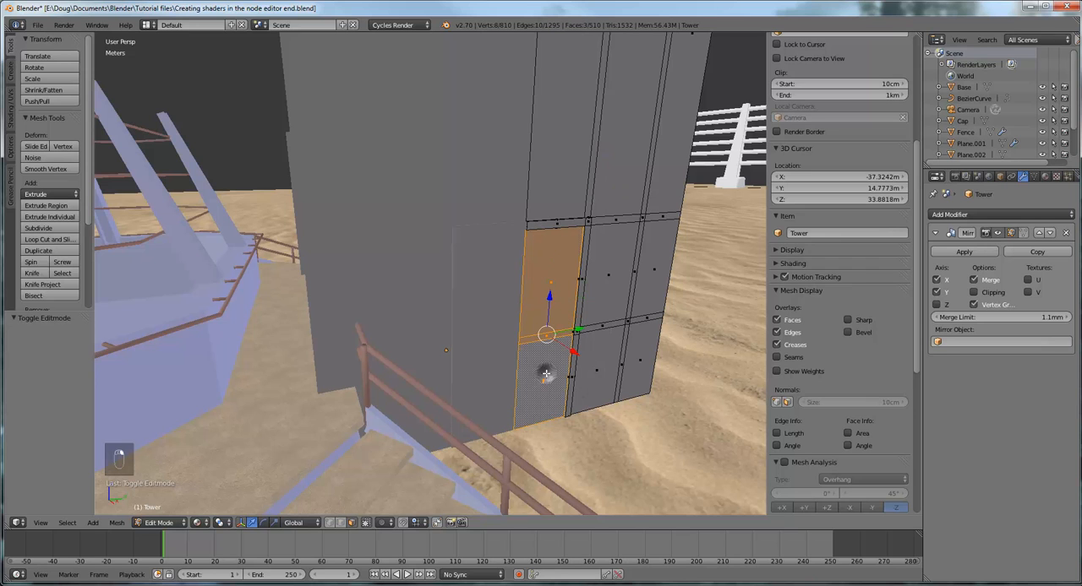
pyautogui.moveTo(553, 369); pyautogui.dragTo(583, 370, button='middle')
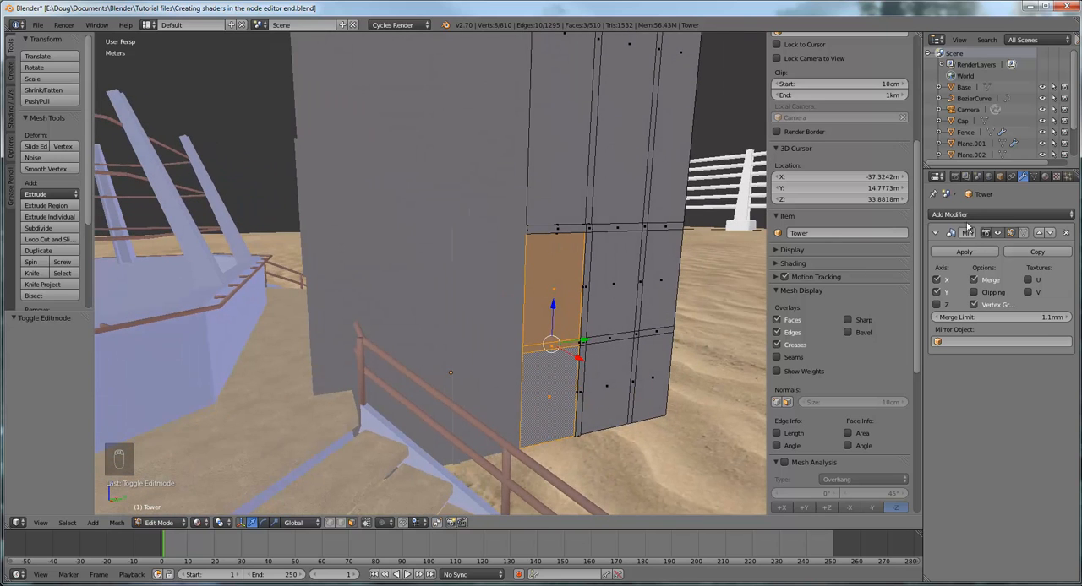
# Add a second material slot to the tower, link the existing Blue steel material to it, and assign it to the selected door faces
pyautogui.click(1045, 175)
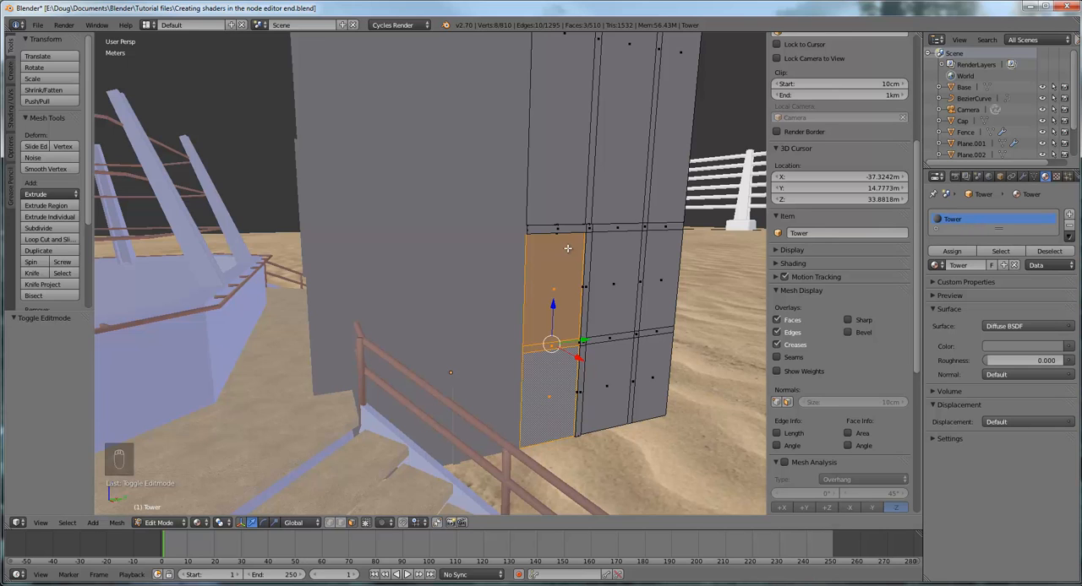
pyautogui.scroll(-4, 568, 249)
pyautogui.moveTo(569, 251); pyautogui.dragTo(563, 276, button='middle')
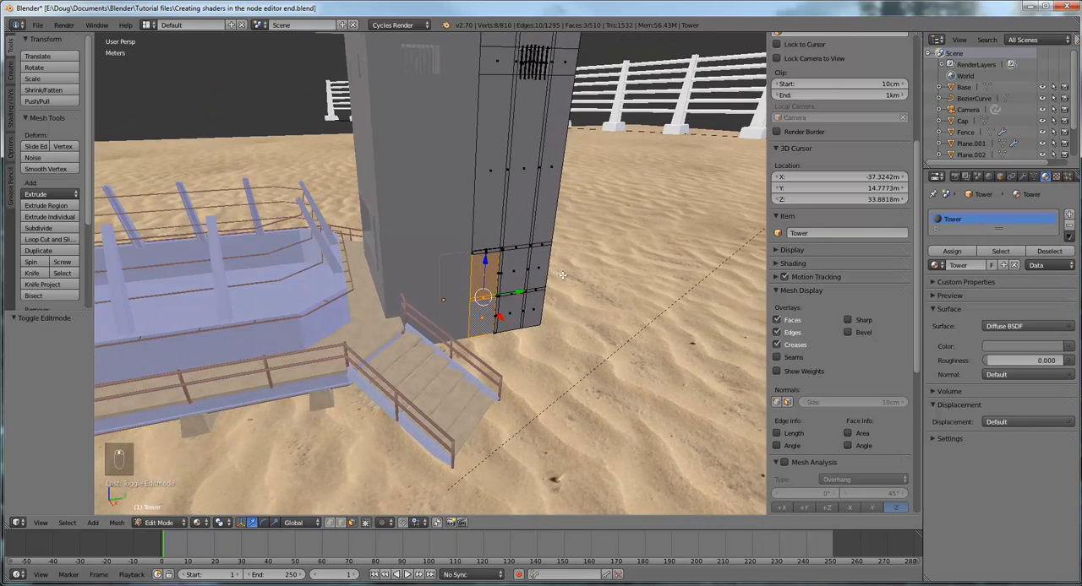
pyautogui.scroll(4, 563, 276)
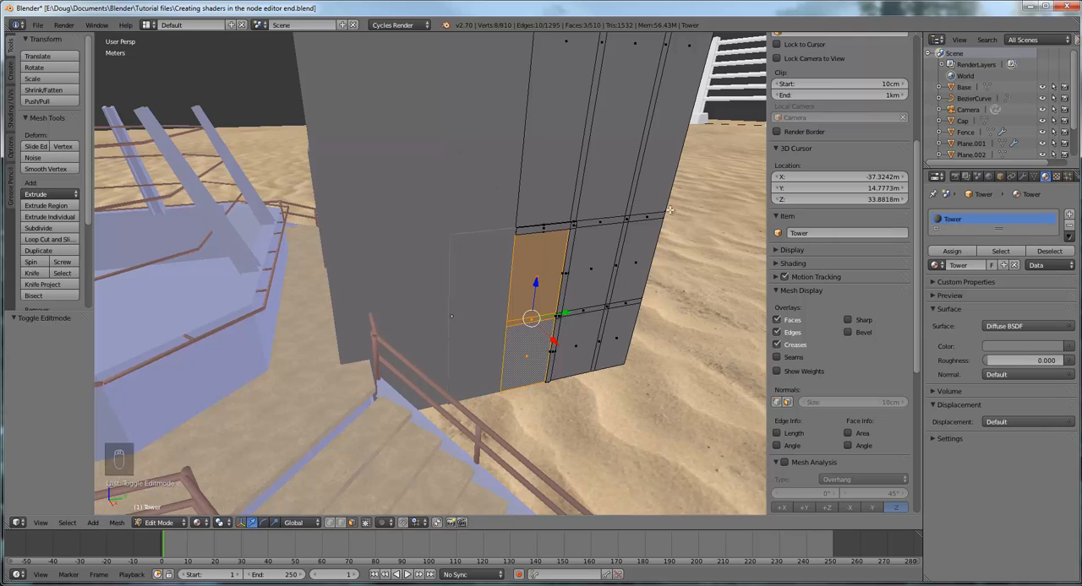
pyautogui.click(1069, 217)
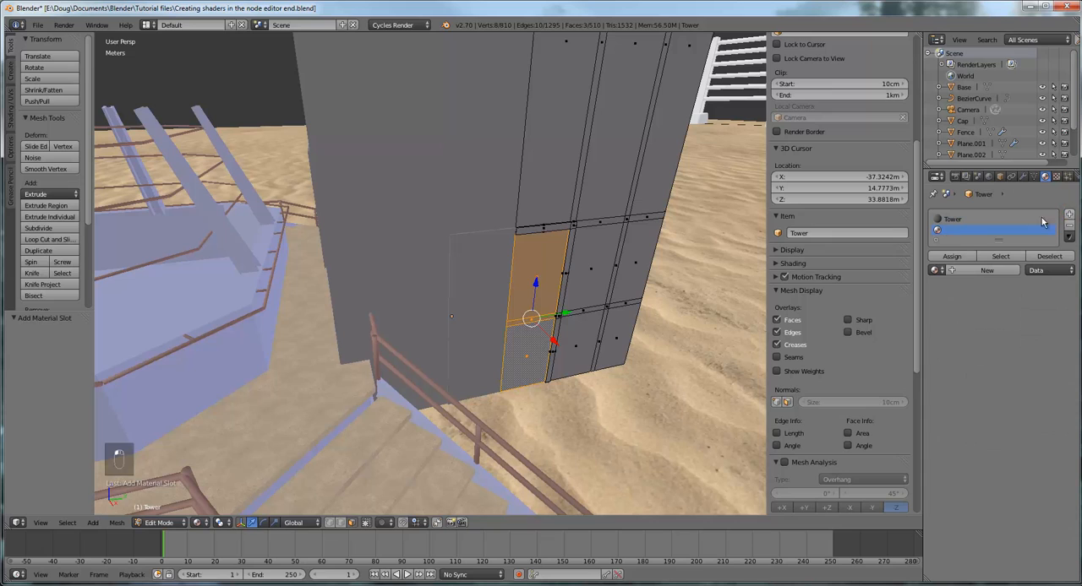
pyautogui.click(973, 273)
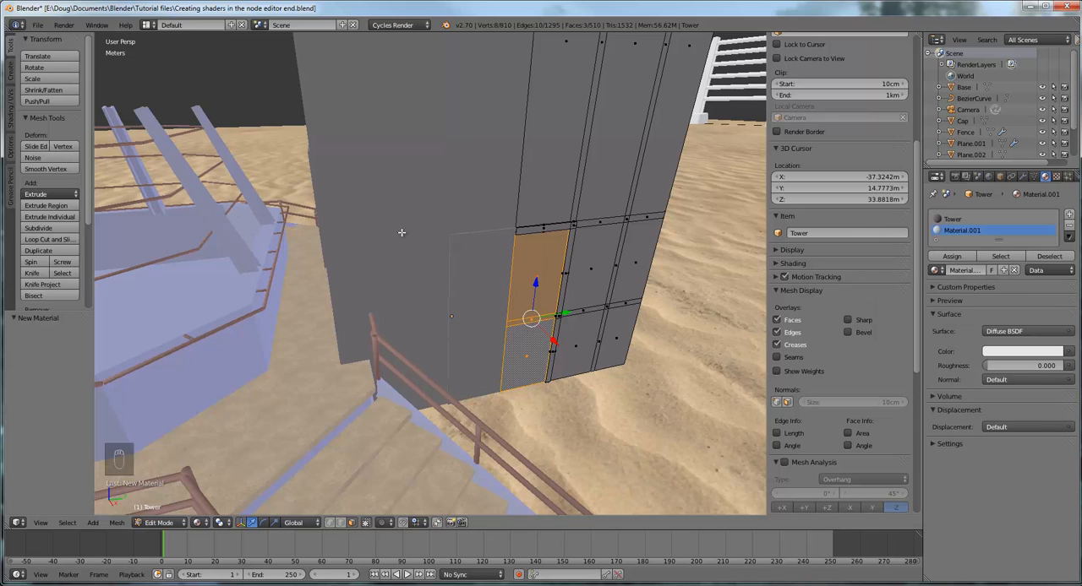
pyautogui.click(933, 271)
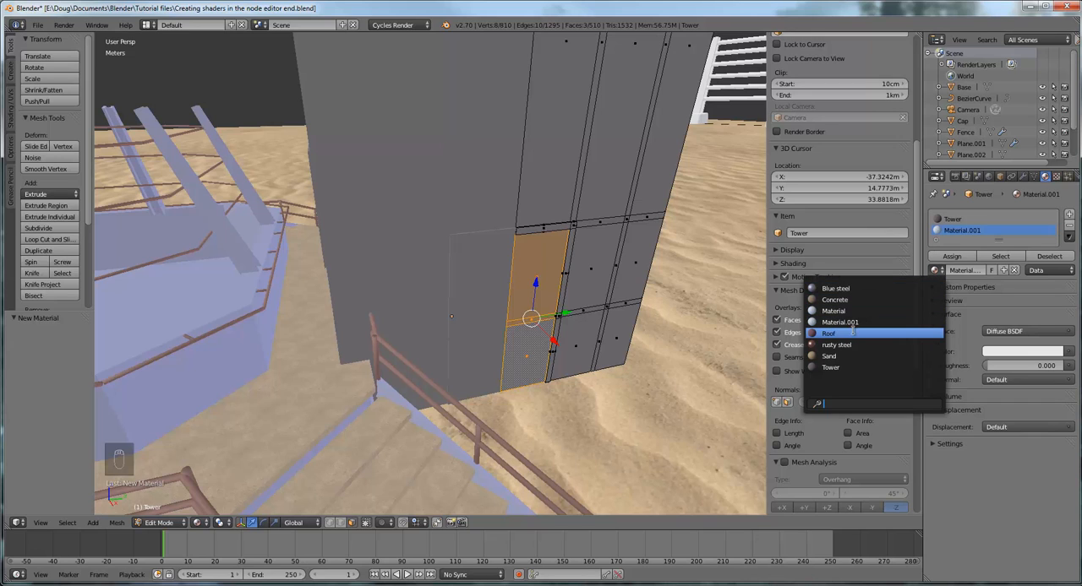
pyautogui.click(833, 289)
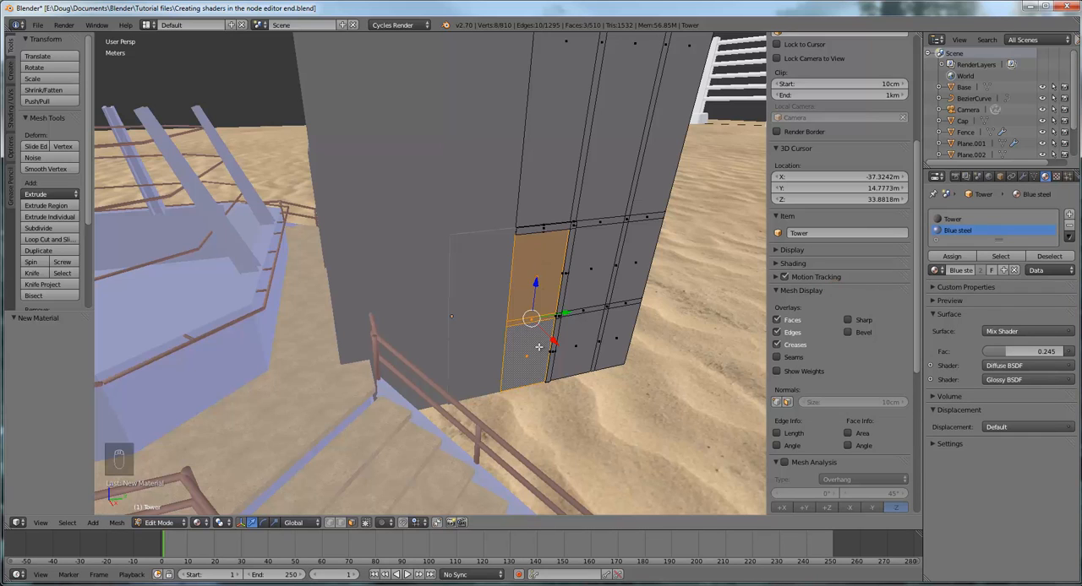
pyautogui.click(955, 261)
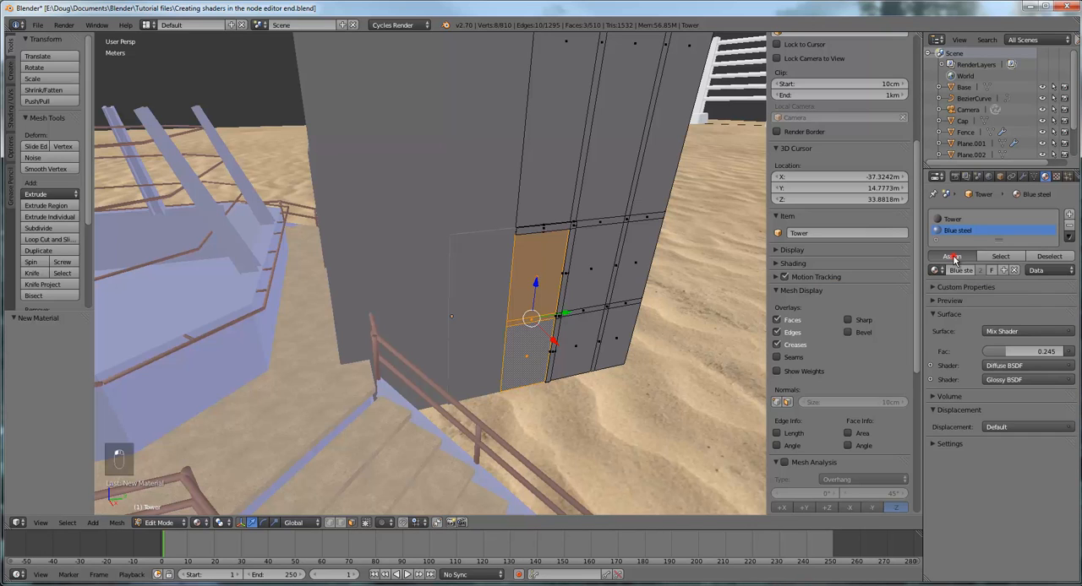
pyautogui.moveTo(593, 425); pyautogui.dragTo(591, 387, button='middle')
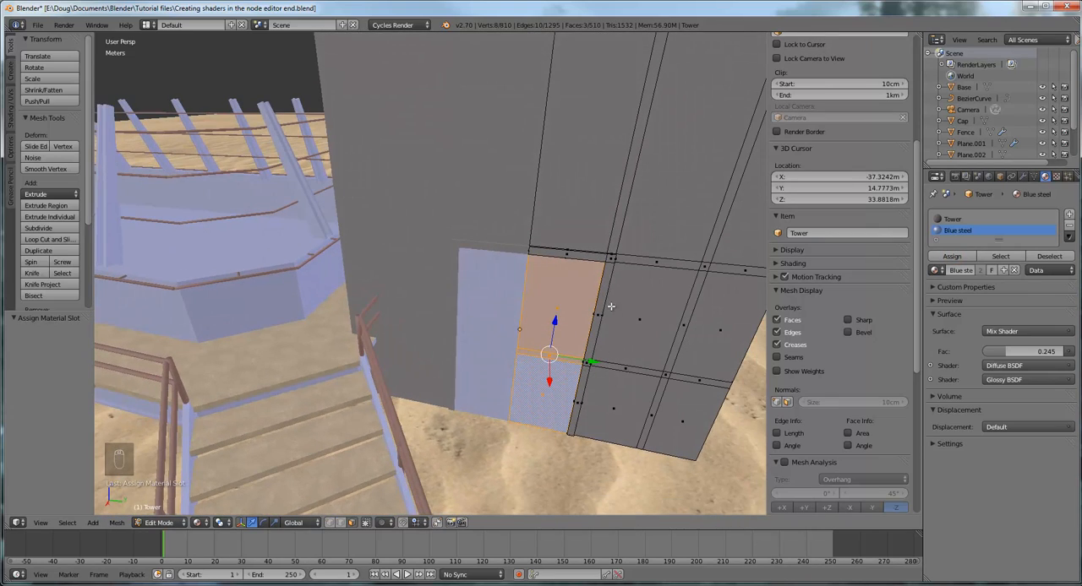
# Select the door frame's front faces up the side, at the corner and across the top, plus the lowest inner side face
pyautogui.moveTo(612, 307); pyautogui.dragTo(619, 272, button='middle')
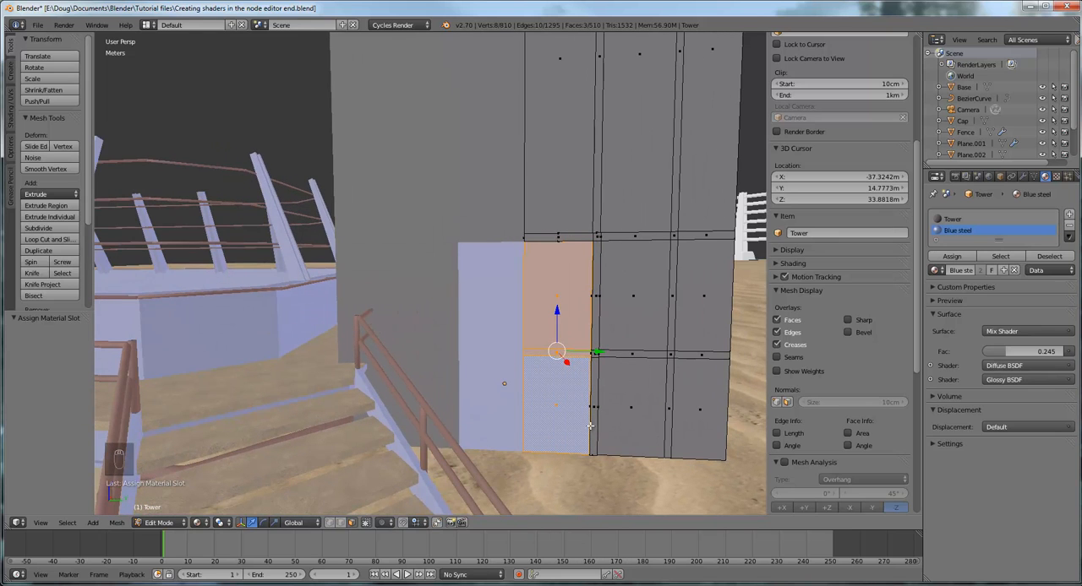
pyautogui.moveTo(592, 435); pyautogui.dragTo(610, 440, button='middle')
pyautogui.scroll(3, 676, 435)
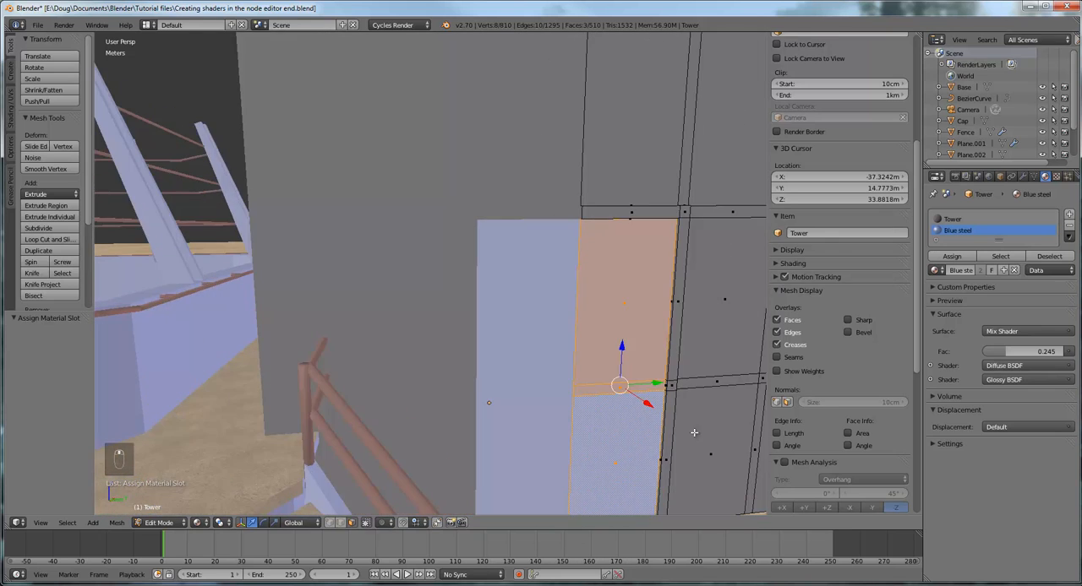
pyautogui.moveTo(692, 432); pyautogui.dragTo(698, 377, button='middle')
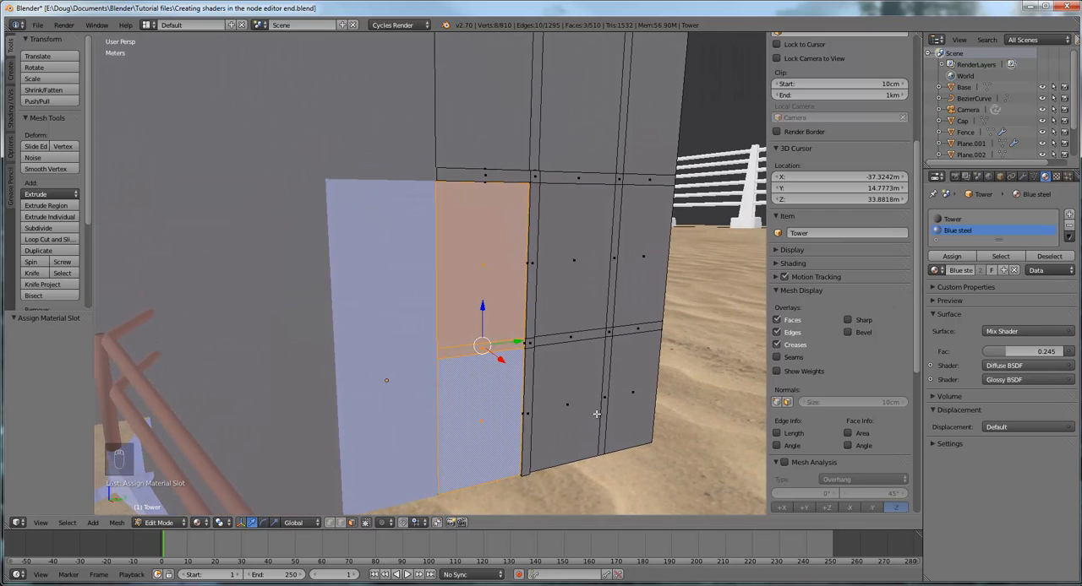
pyautogui.scroll(2, 596, 414)
pyautogui.rightClick(552, 460)
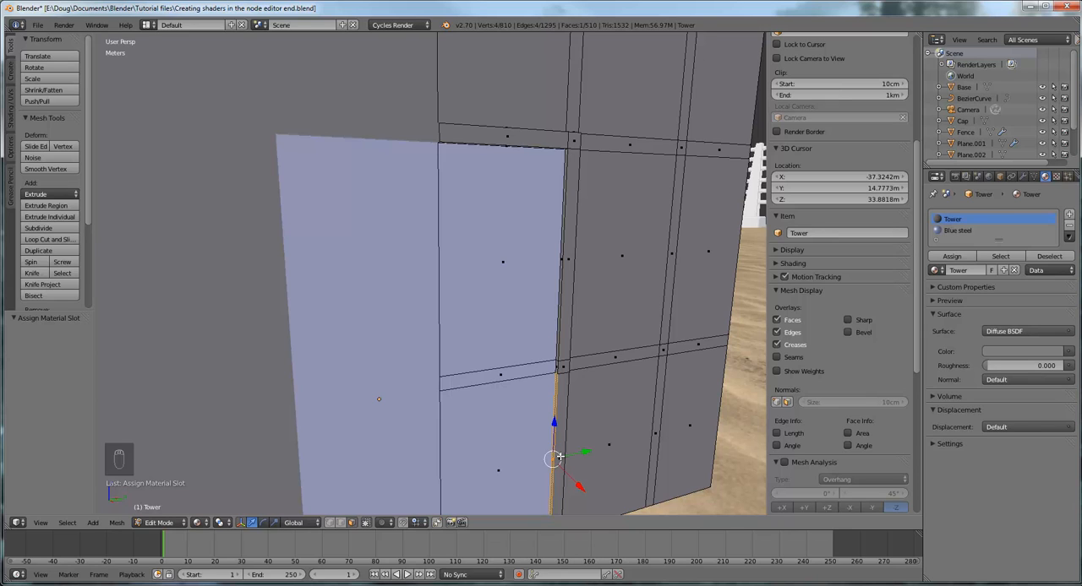
pyautogui.keyDown('shift'); pyautogui.rightClick(560, 457); pyautogui.keyUp('shift')
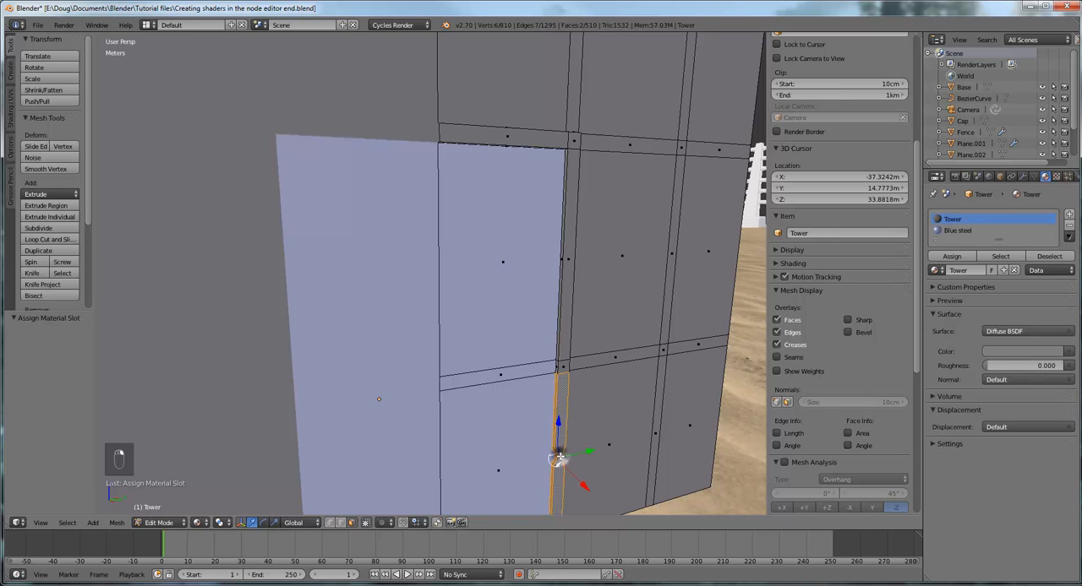
pyautogui.keyDown('shift'); pyautogui.rightClick(566, 369); pyautogui.keyUp('shift')
pyautogui.keyDown('shift'); pyautogui.rightClick(567, 285); pyautogui.keyUp('shift')
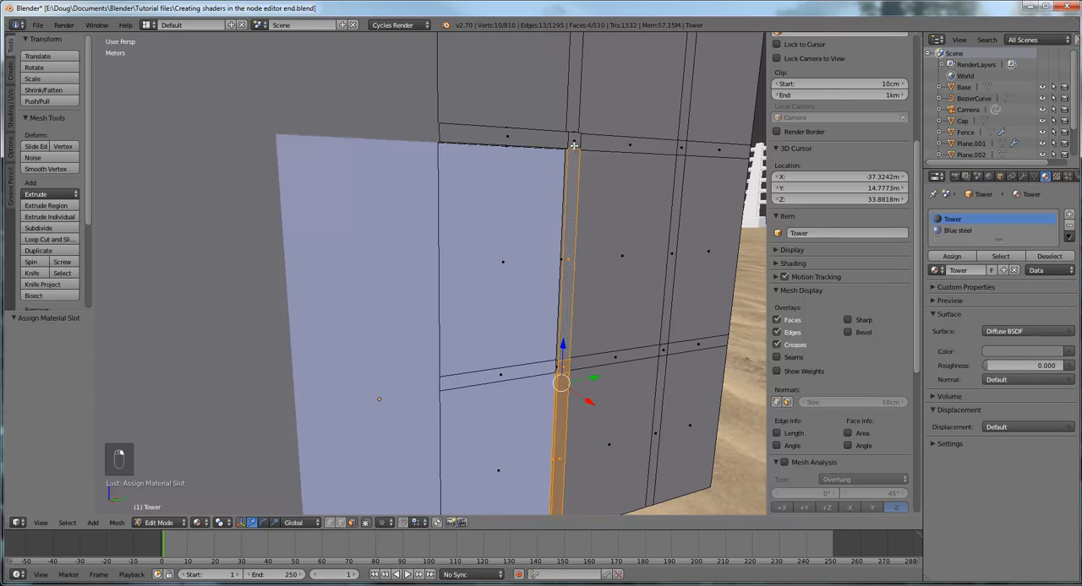
pyautogui.keyDown('shift'); pyautogui.rightClick(572, 147); pyautogui.keyUp('shift')
pyautogui.keyDown('shift'); pyautogui.rightClick(530, 143); pyautogui.keyUp('shift')
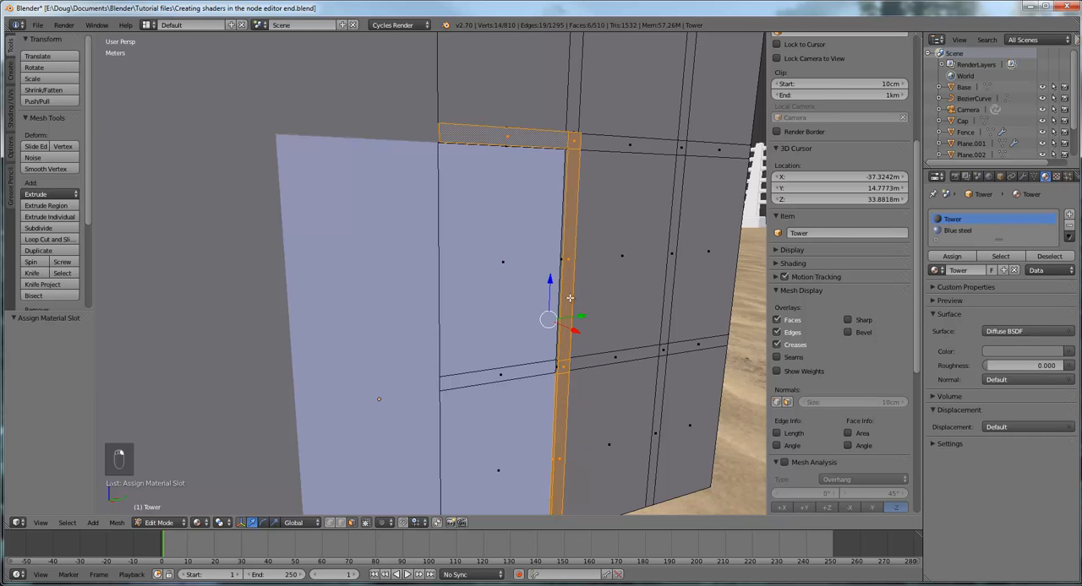
# Add the remaining narrow inner faces of the door frame to the selection, along its side and under its top
pyautogui.scroll(2, 593, 334)
pyautogui.keyDown('shift'); pyautogui.moveTo(623, 317); pyautogui.dragTo(499, 261, button='middle'); pyautogui.keyUp('shift')
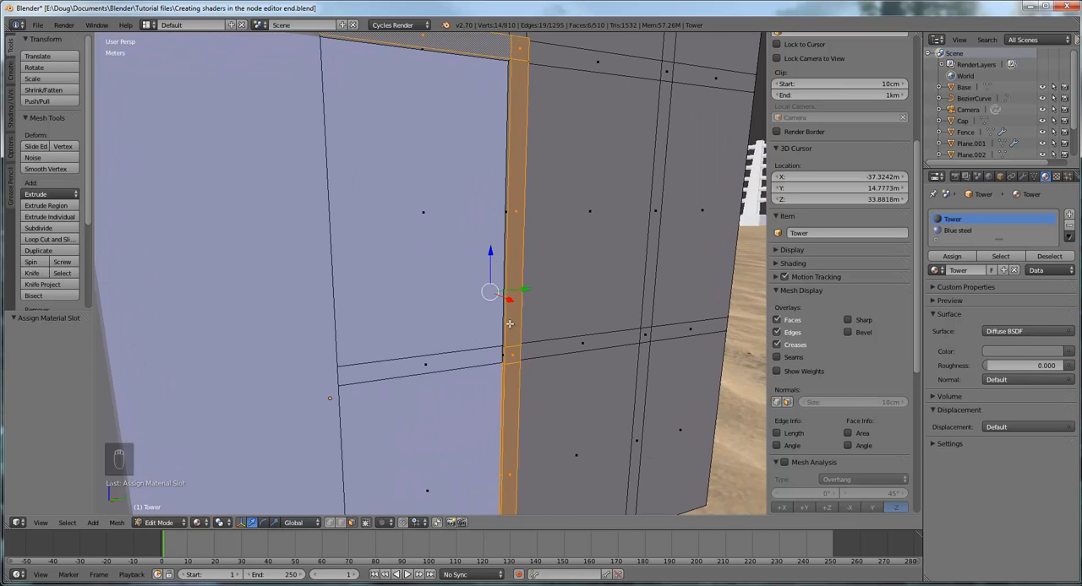
pyautogui.press('KP_Decimal')
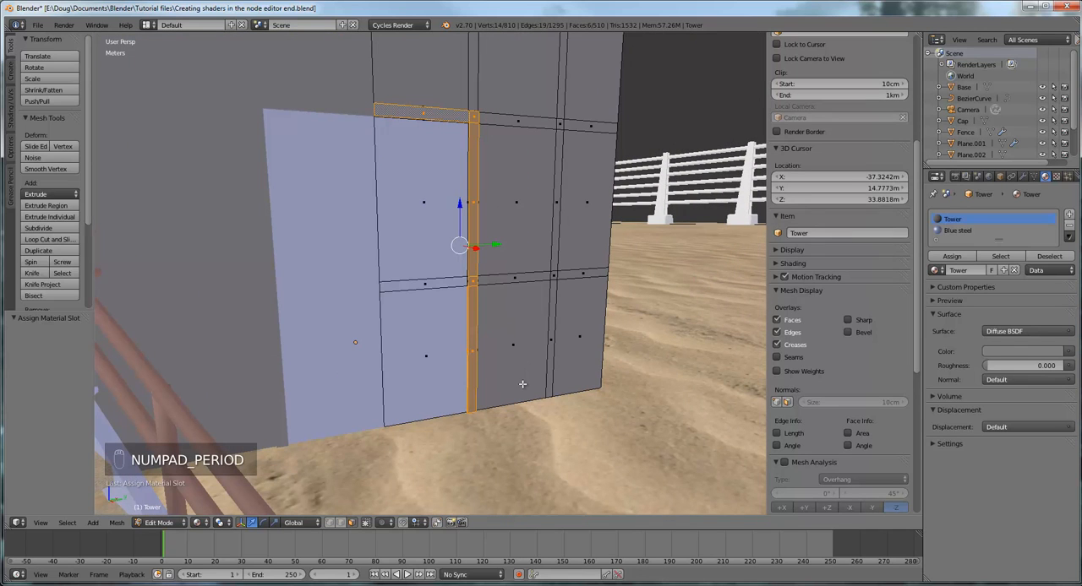
pyautogui.scroll(8, 523, 384)
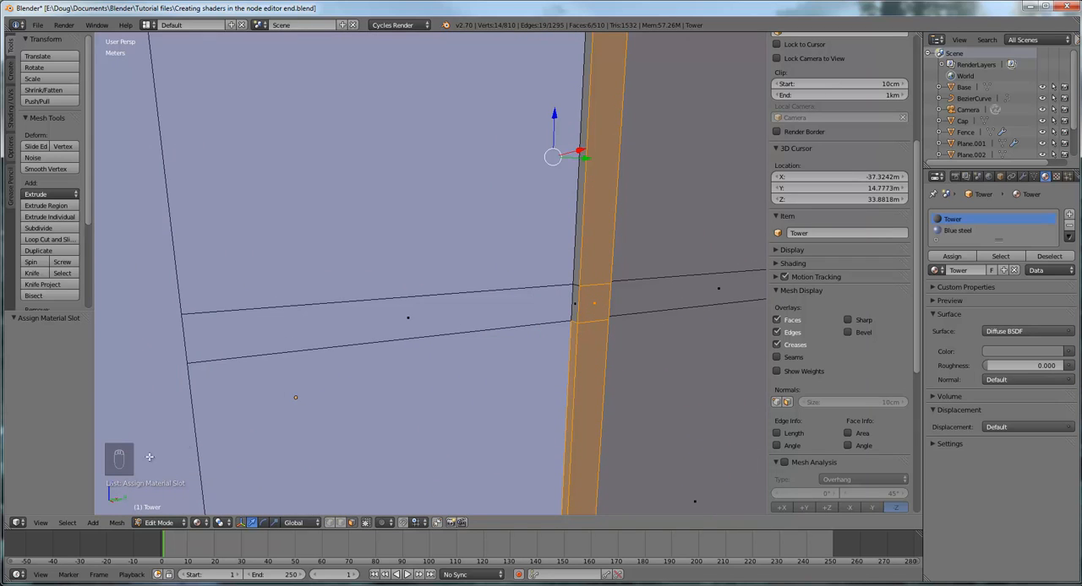
pyautogui.keyDown('shift'); pyautogui.rightClick(576, 301); pyautogui.keyUp('shift')
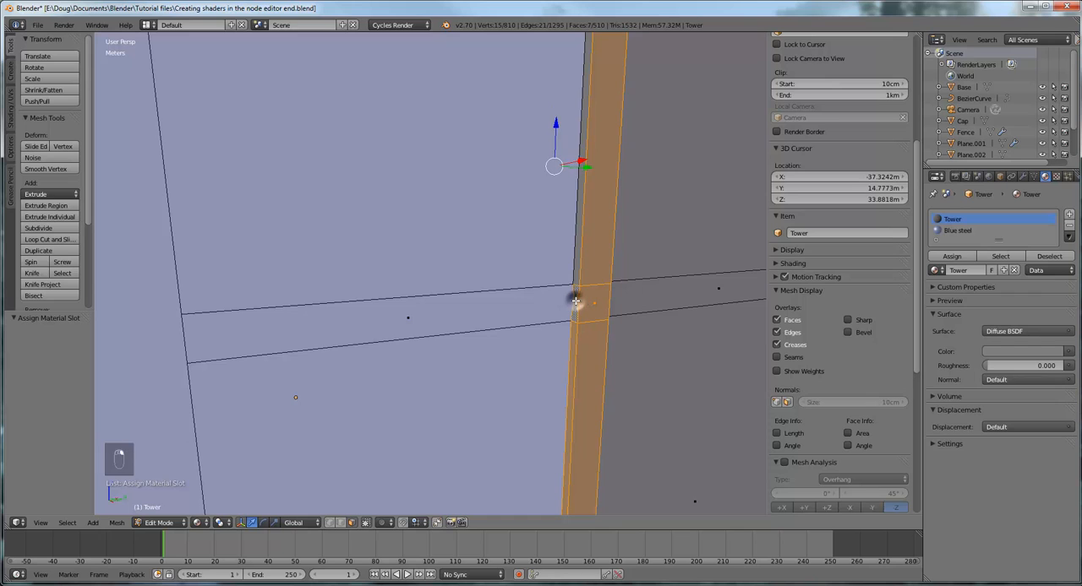
pyautogui.keyDown('shift'); pyautogui.rightClick(579, 207); pyautogui.keyUp('shift')
pyautogui.moveTo(616, 201); pyautogui.dragTo(611, 370, button='middle')
pyautogui.moveTo(603, 216)
pyautogui.keyDown('shift'); pyautogui.mouseDown(button='middle')
pyautogui.moveTo(615, 304)
pyautogui.moveTo(597, 469)
pyautogui.moveTo(628, 304)
pyautogui.moveTo(660, 316)
pyautogui.mouseUp(button='middle'); pyautogui.keyUp('shift')
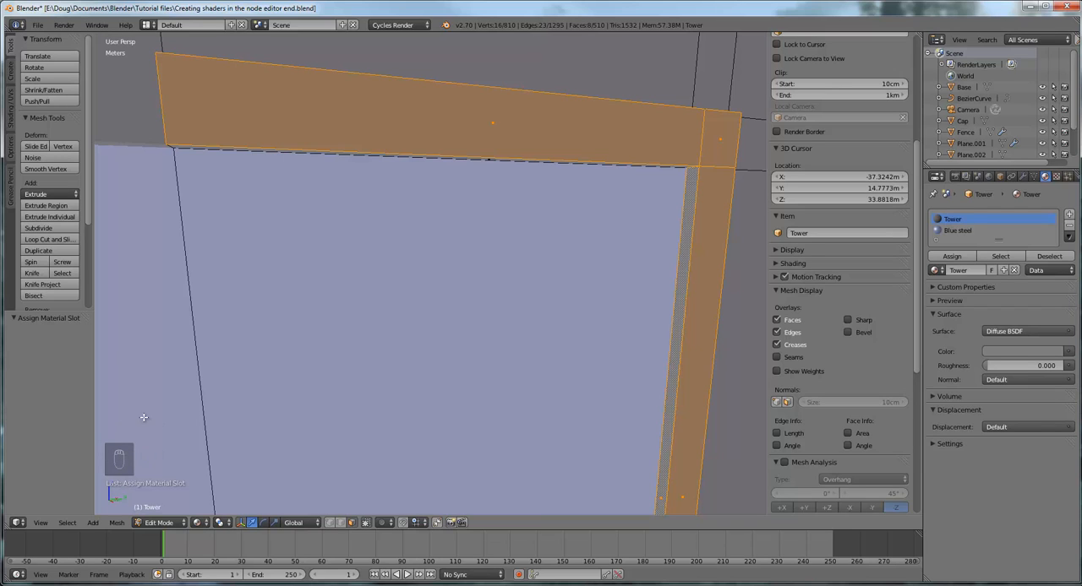
pyautogui.keyDown('shift'); pyautogui.rightClick(488, 159); pyautogui.keyUp('shift')
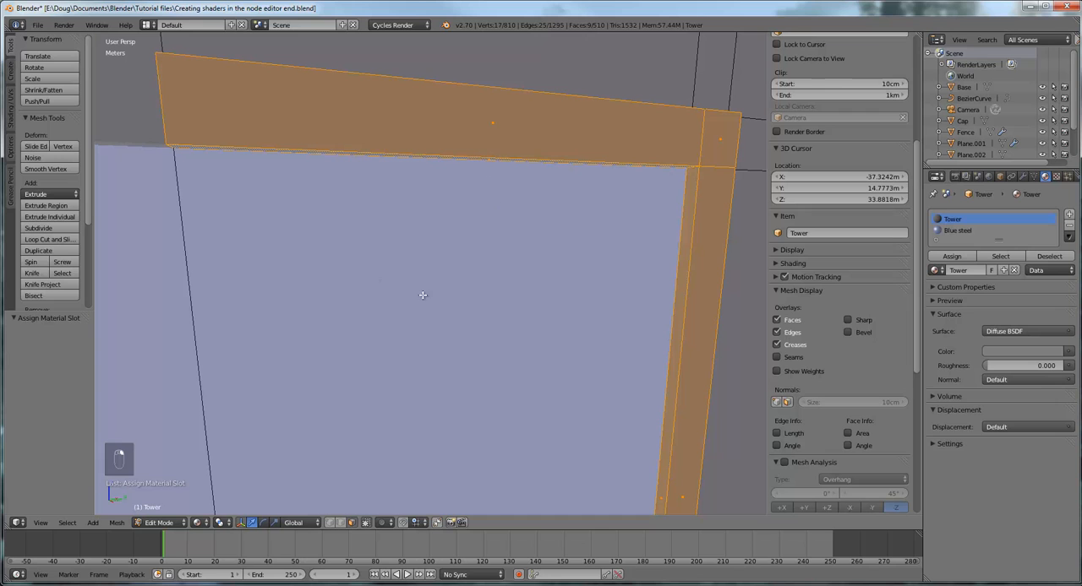
# Extend the selection with the two thin faces along the upper outer edge of the door frame
pyautogui.moveTo(526, 237); pyautogui.dragTo(474, 287, button='middle')
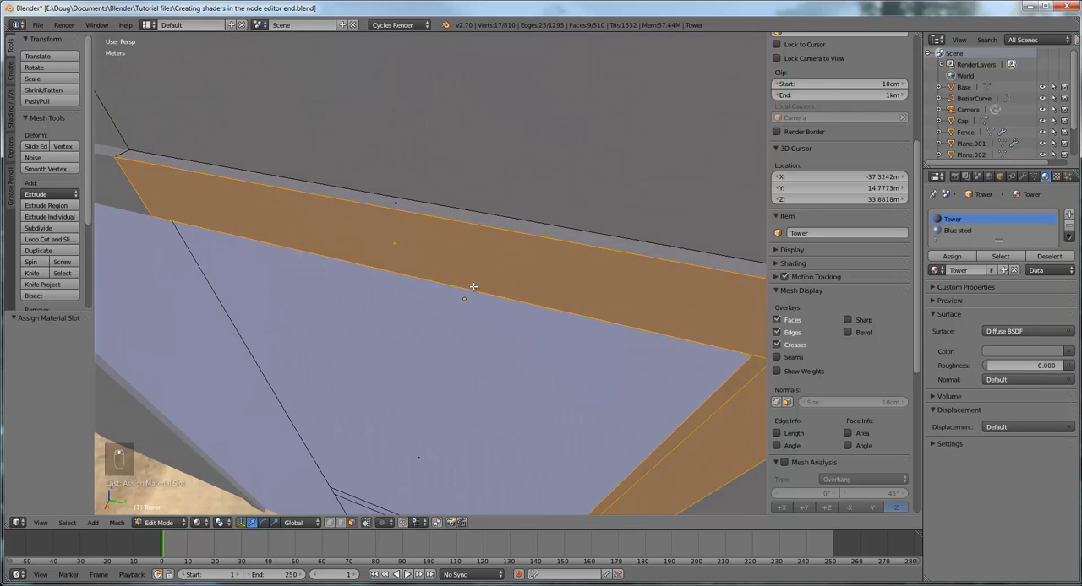
pyautogui.keyDown('shift'); pyautogui.rightClick(396, 205); pyautogui.keyUp('shift')
pyautogui.moveTo(396, 206); pyautogui.dragTo(400, 267, button='middle')
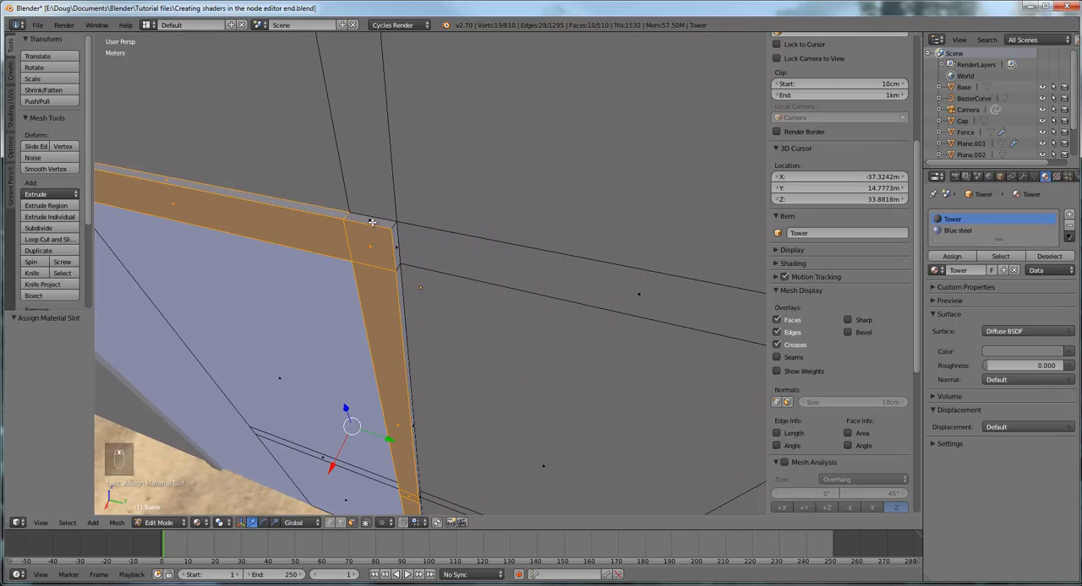
pyautogui.keyDown('shift'); pyautogui.rightClick(370, 220); pyautogui.keyUp('shift')
# Add the thin upper face at the door frame's corner and the narrow faces down its outer side to the selection
pyautogui.moveTo(529, 420); pyautogui.dragTo(514, 274, button='middle')
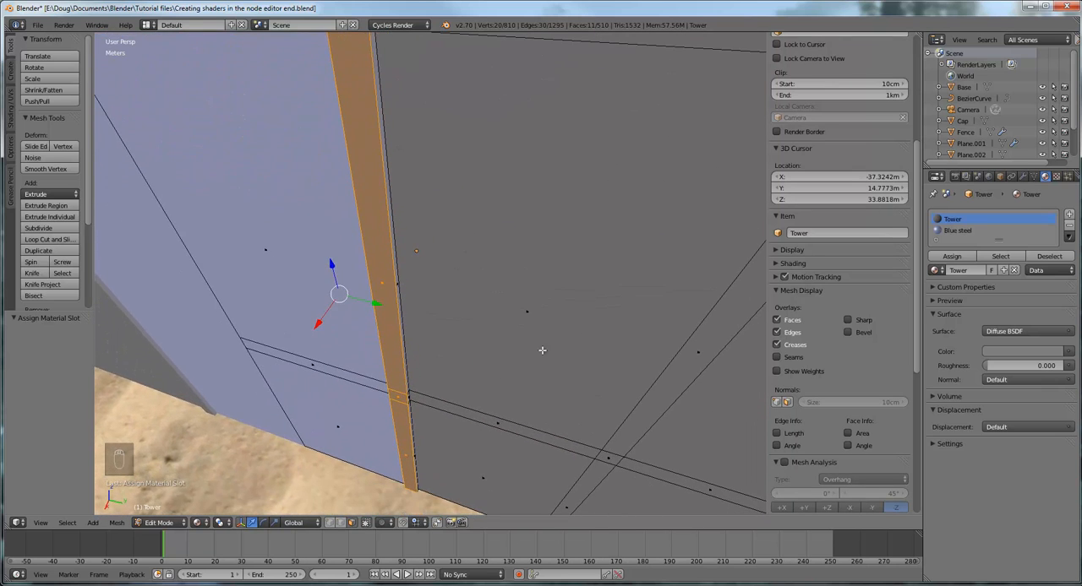
pyautogui.moveTo(542, 350); pyautogui.dragTo(506, 402, button='middle')
pyautogui.moveTo(487, 203); pyautogui.dragTo(439, 263, button='middle')
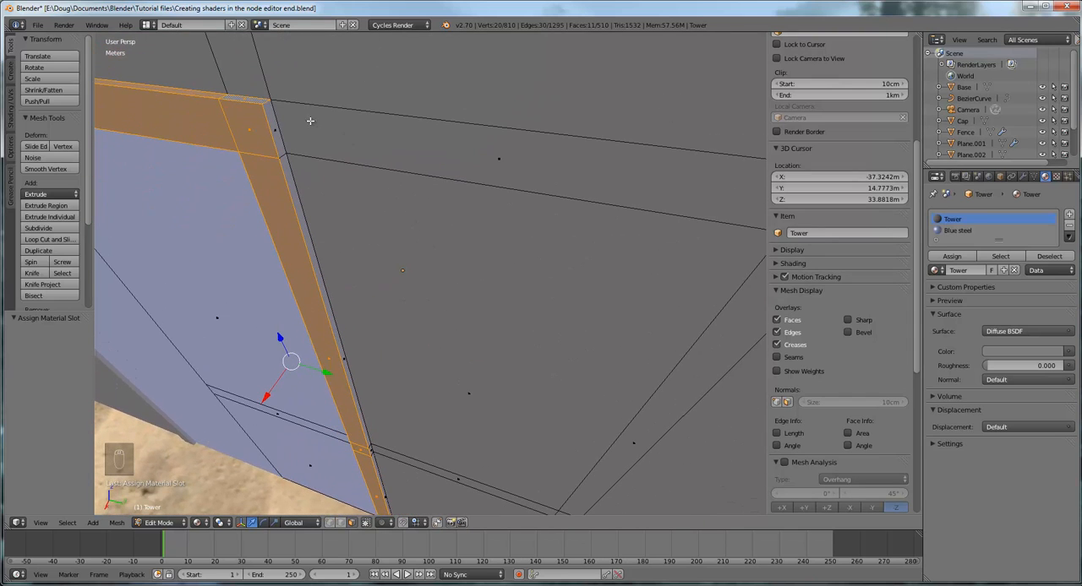
pyautogui.keyDown('shift'); pyautogui.rightClick(276, 135); pyautogui.keyUp('shift')
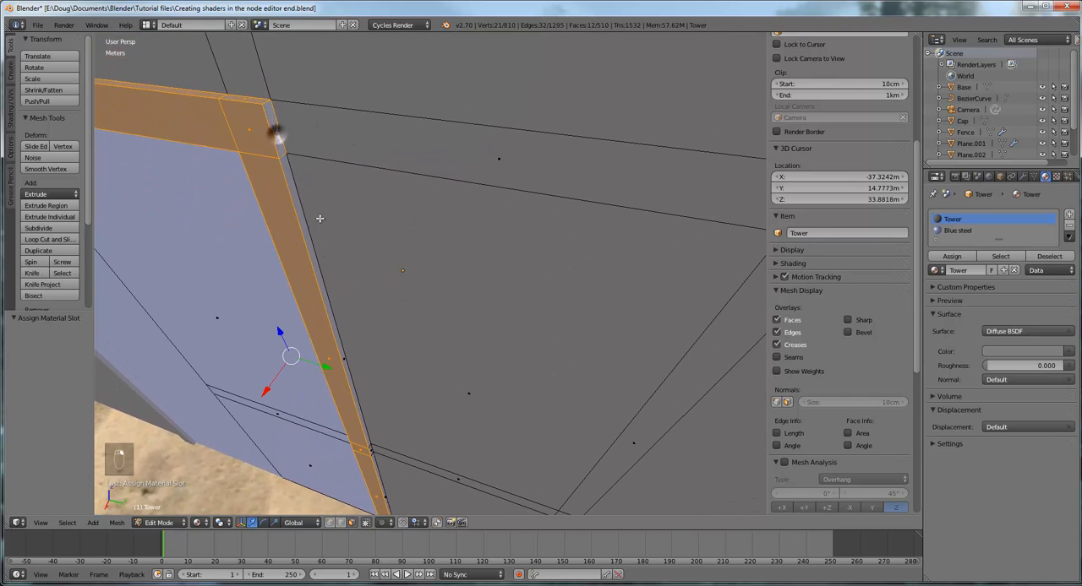
pyautogui.keyDown('shift'); pyautogui.rightClick(344, 362); pyautogui.keyUp('shift')
pyautogui.moveTo(468, 434); pyautogui.dragTo(358, 229, button='middle')
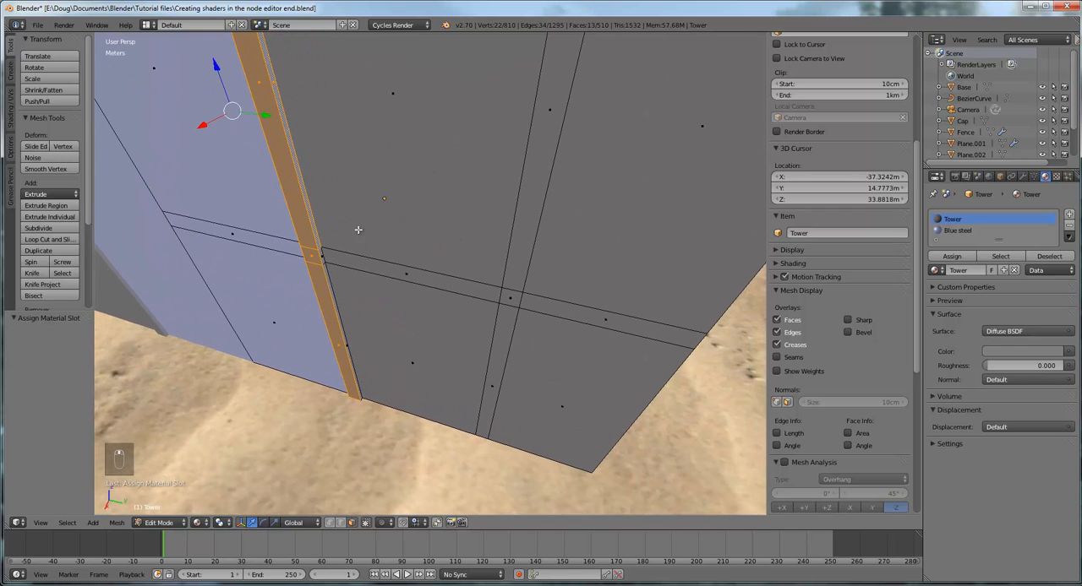
pyautogui.keyDown('shift'); pyautogui.rightClick(321, 257); pyautogui.keyUp('shift')
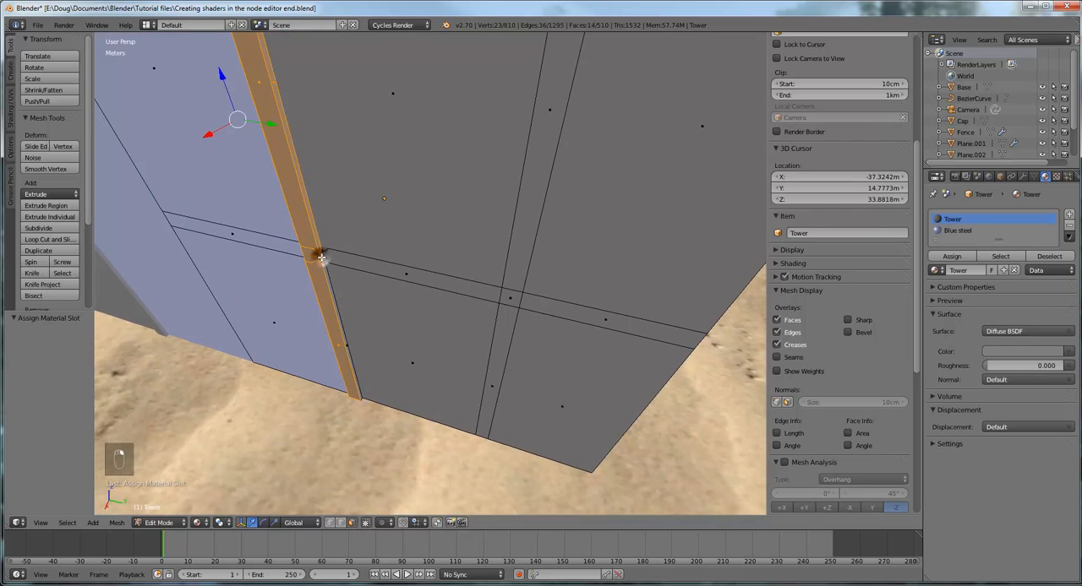
pyautogui.keyDown('shift'); pyautogui.rightClick(345, 347); pyautogui.keyUp('shift')
# Add a third material slot to the tower, link the existing material named Material to it, and assign it to the selected door frame faces
pyautogui.moveTo(388, 328); pyautogui.dragTo(603, 327, button='middle')
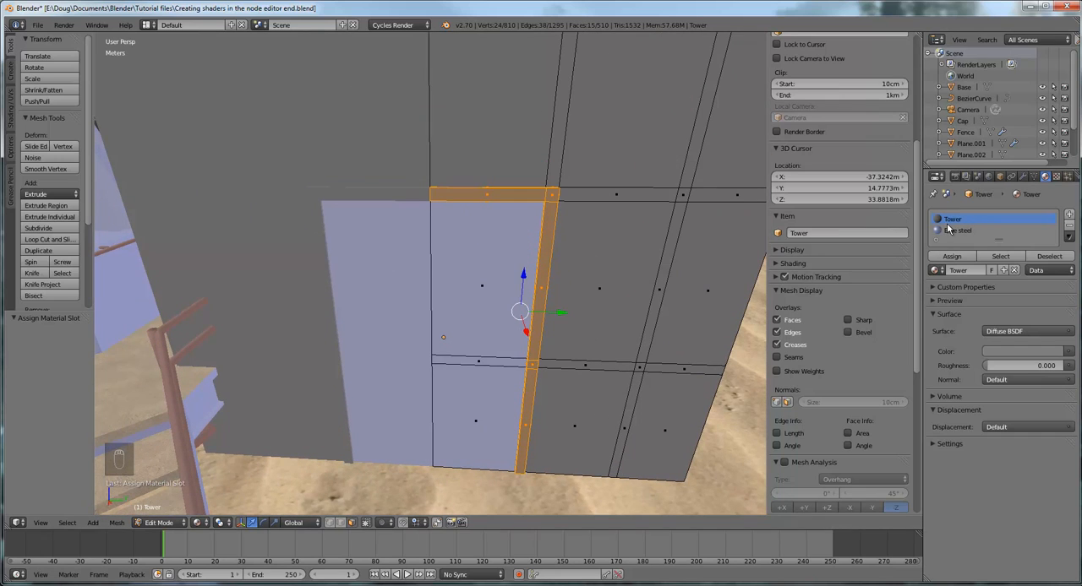
pyautogui.click(1069, 215)
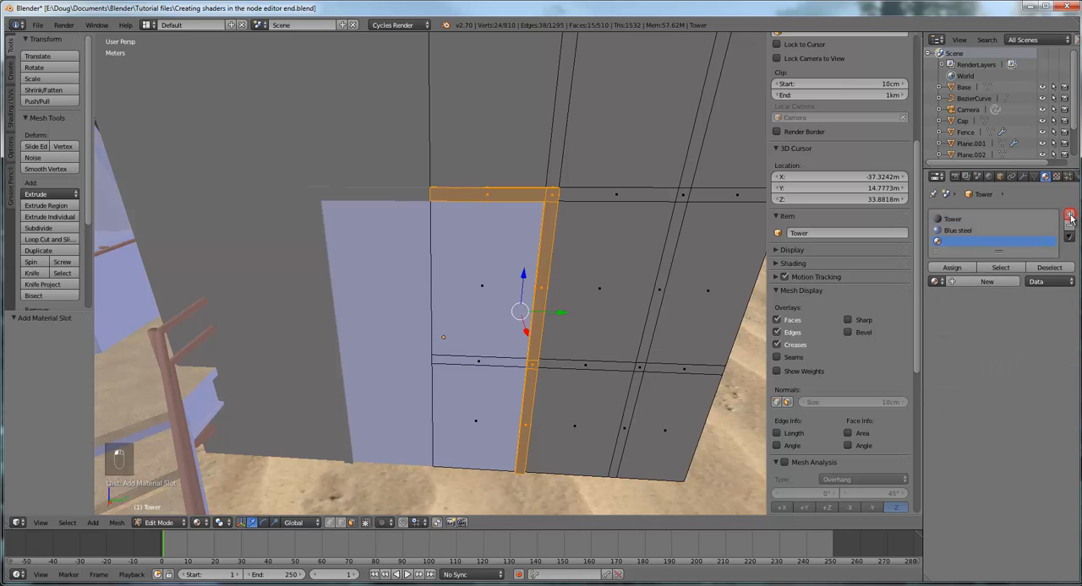
pyautogui.click(978, 284)
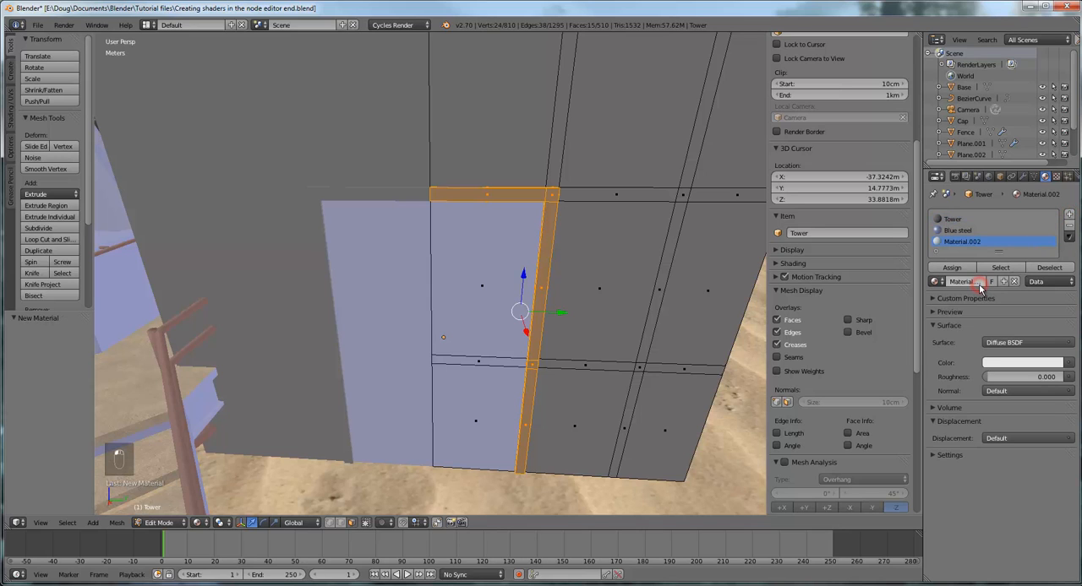
pyautogui.click(936, 282)
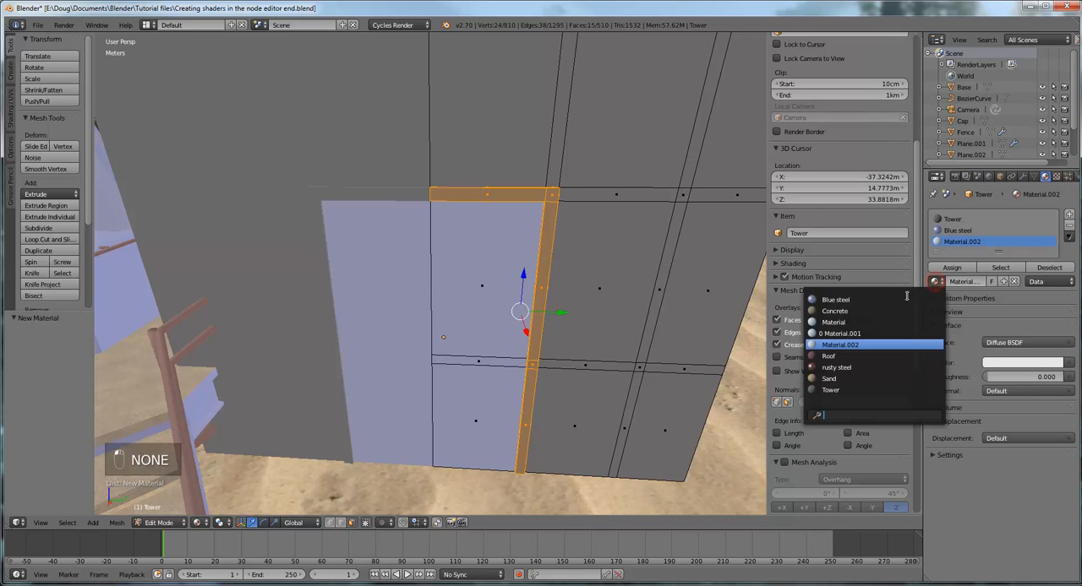
pyautogui.click(837, 323)
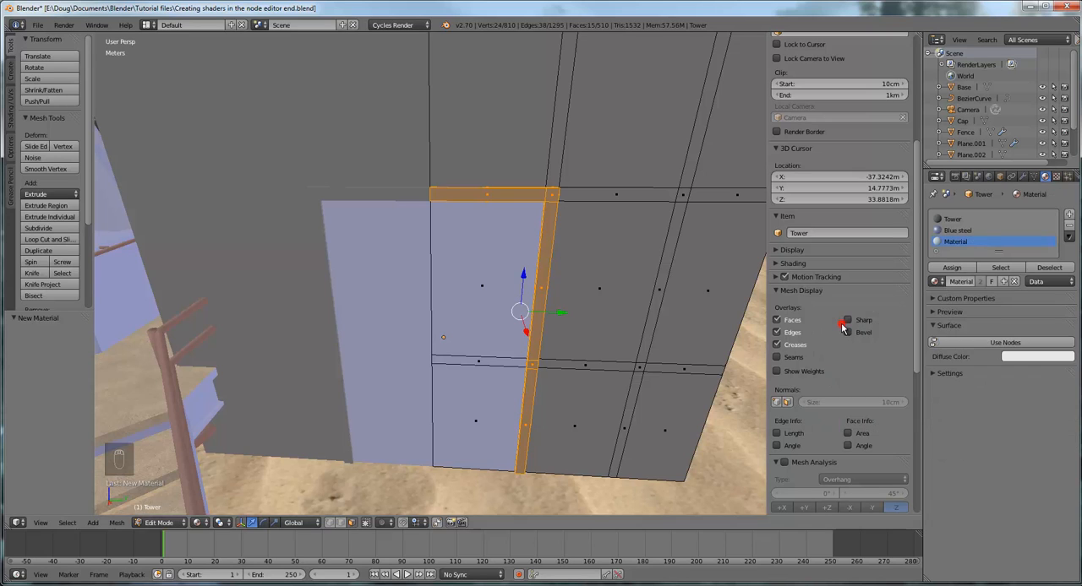
pyautogui.click(952, 268)
# Switch the viewport to Rendered shading and examine the door, its frame and the tower walls from several sides
pyautogui.moveTo(681, 338); pyautogui.dragTo(648, 317, button='middle')
pyautogui.moveTo(506, 439); pyautogui.dragTo(511, 429, button='middle')
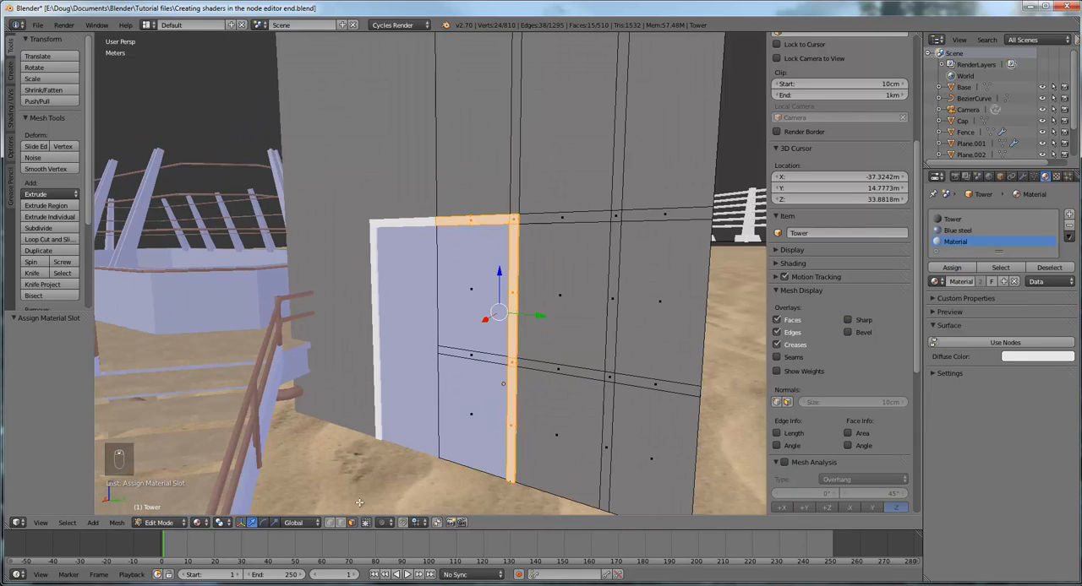
pyautogui.click(199, 523)
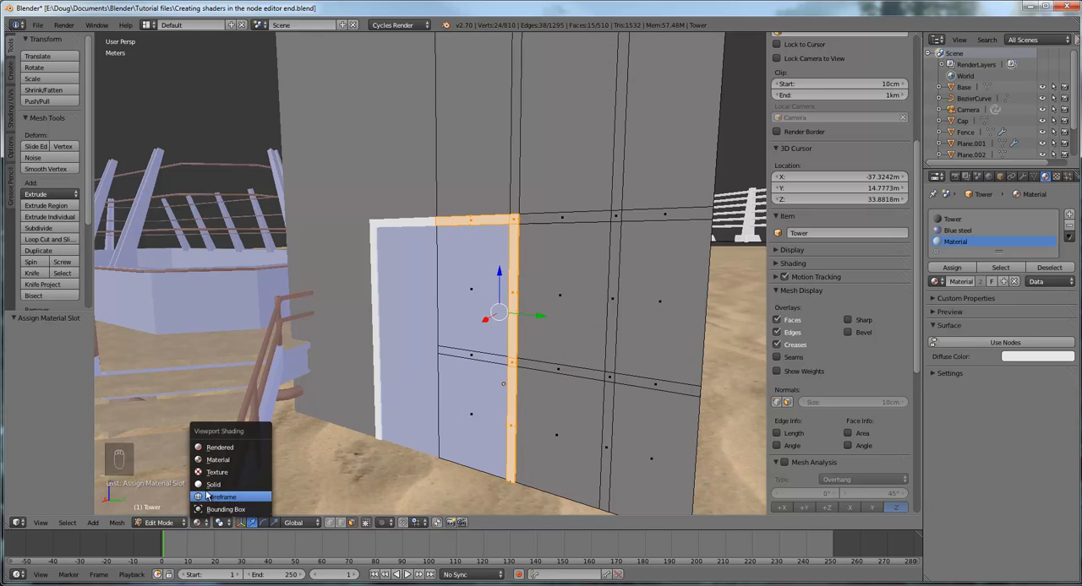
pyautogui.click(221, 446)
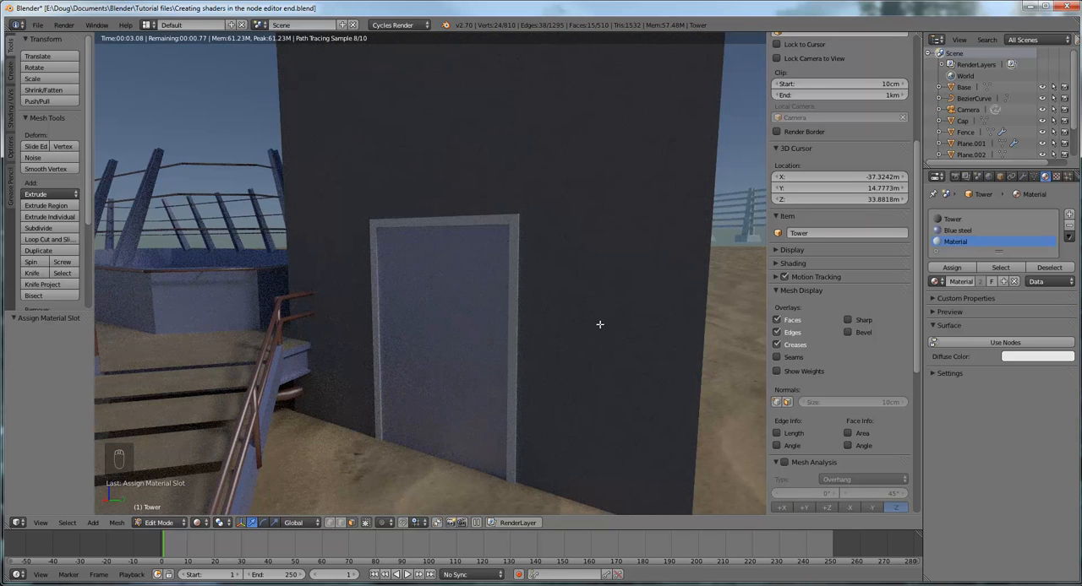
pyautogui.moveTo(575, 325)
pyautogui.mouseDown(button='middle')
pyautogui.moveTo(666, 324)
pyautogui.moveTo(574, 355)
pyautogui.moveTo(578, 363)
pyautogui.mouseUp(button='middle')
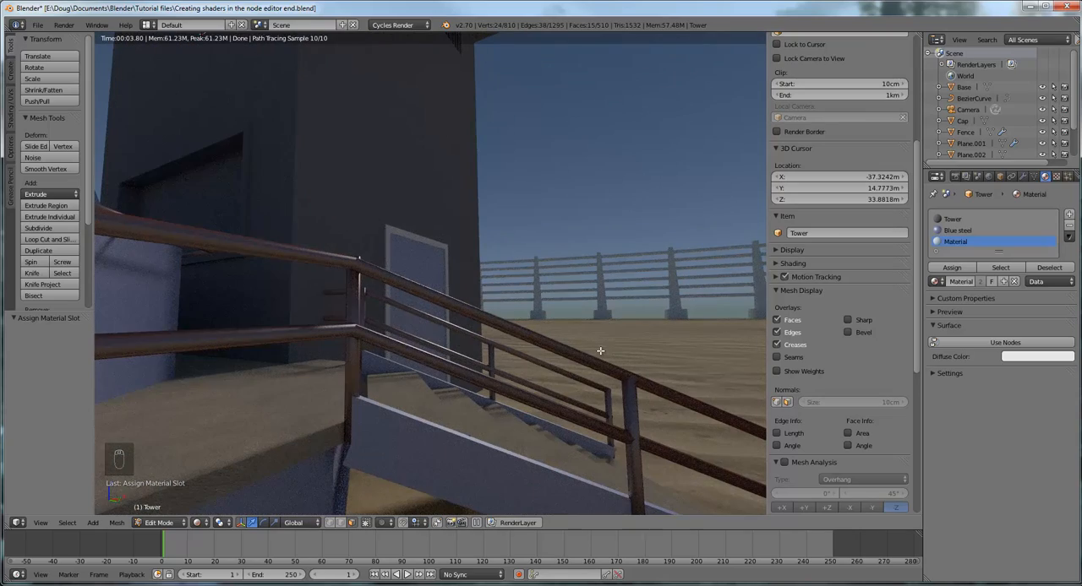
pyautogui.moveTo(600, 351); pyautogui.dragTo(348, 363, button='middle')
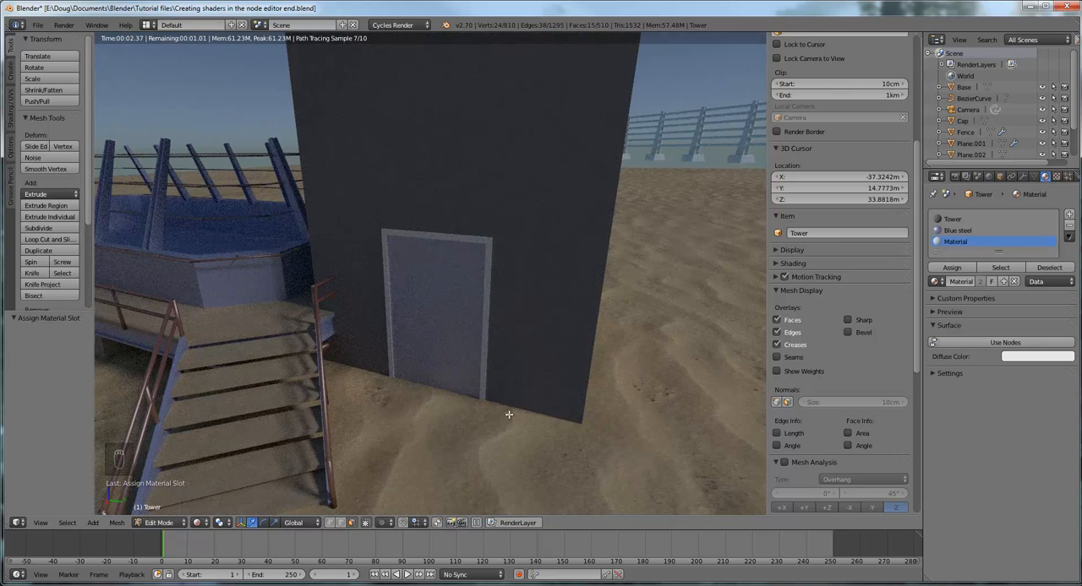
pyautogui.moveTo(494, 404); pyautogui.dragTo(495, 402, button='middle')
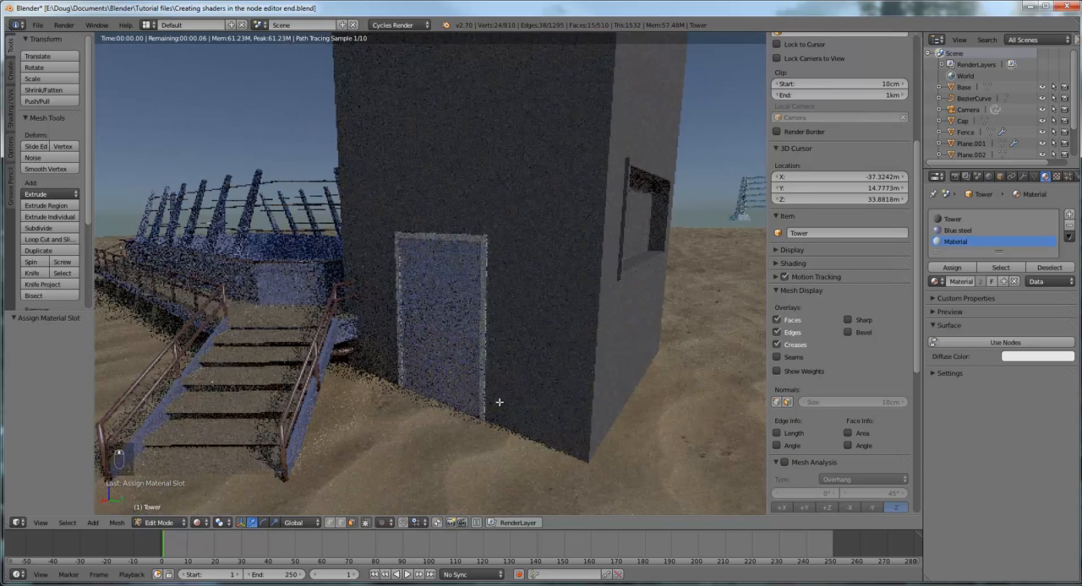
pyautogui.scroll(-1, 499, 402)
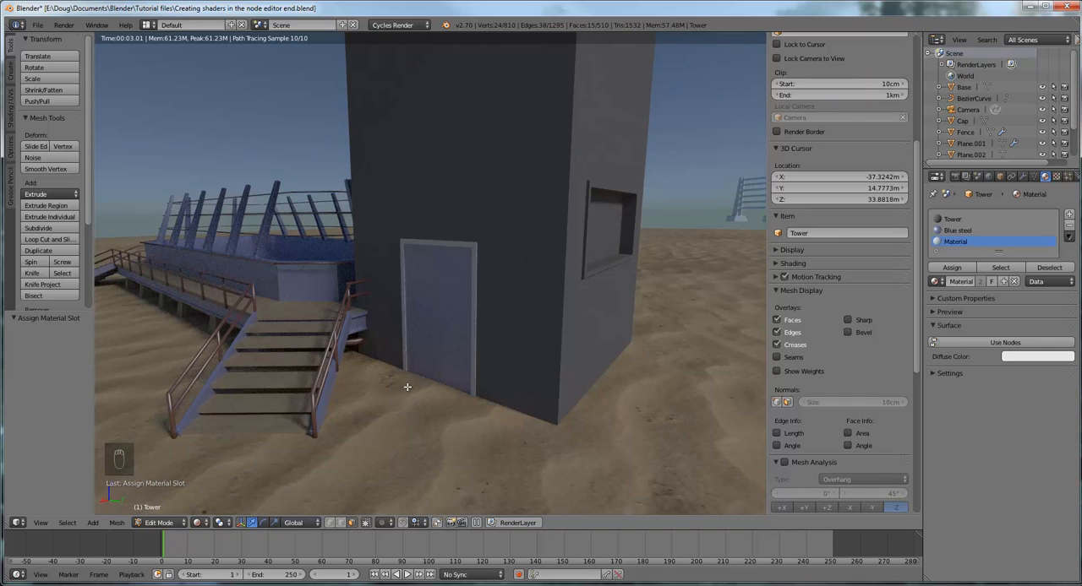
pyautogui.moveTo(523, 358); pyautogui.dragTo(486, 367, button='middle')
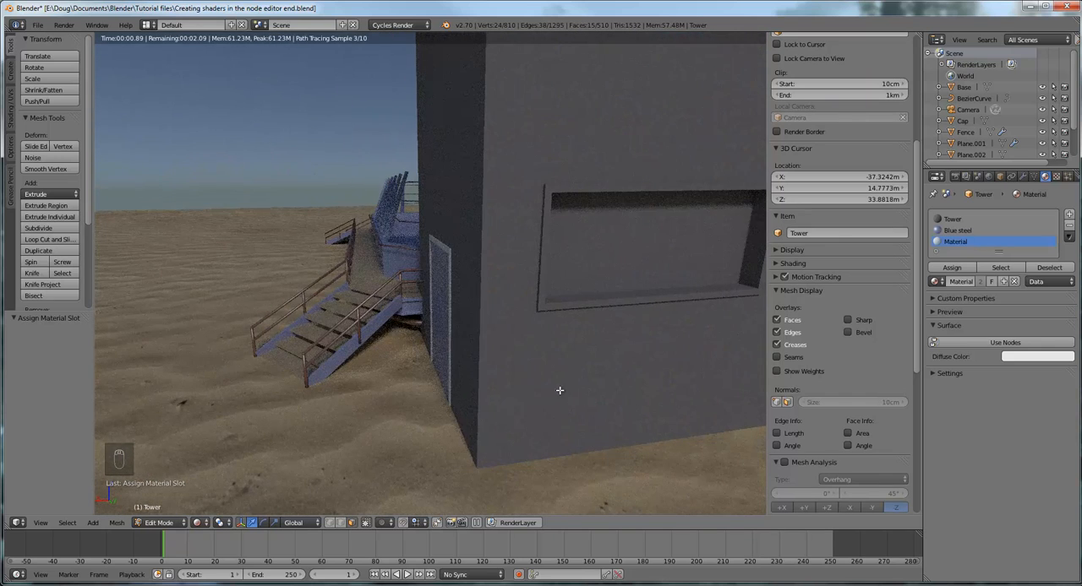
pyautogui.moveTo(546, 386); pyautogui.dragTo(559, 392, button='middle')
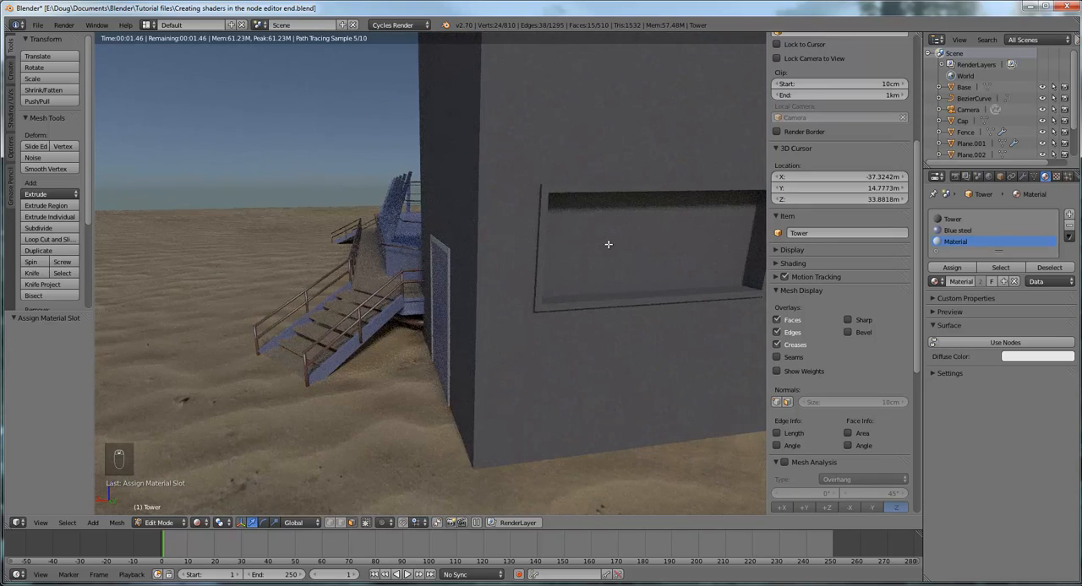
pyautogui.scroll(-3, 608, 245)
pyautogui.moveTo(645, 295); pyautogui.dragTo(756, 281, button='middle')
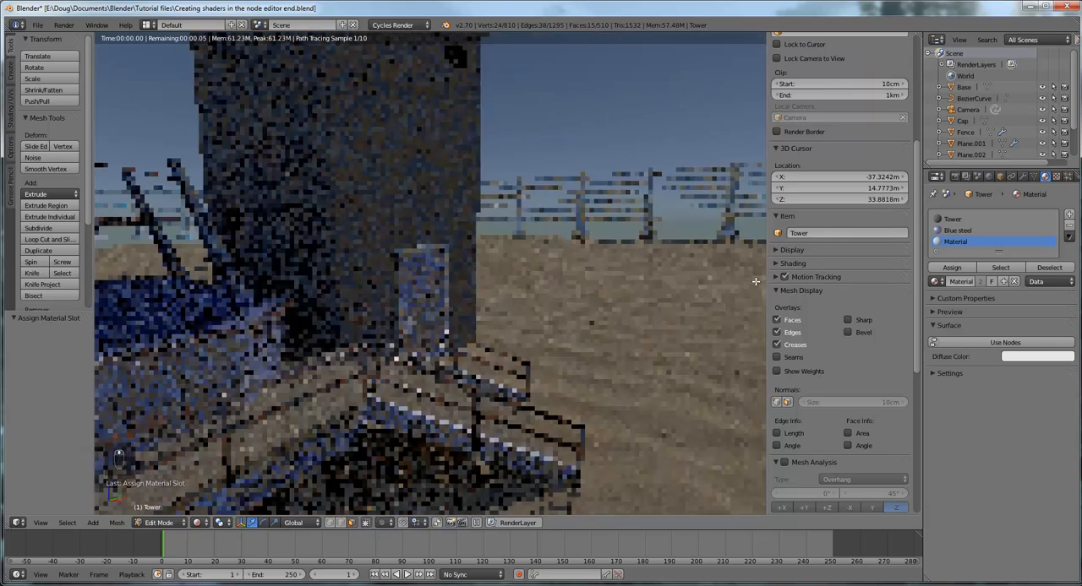
# Return the viewport to Solid shading and select the two recessed back faces inside the tower's large window opening
pyautogui.click(198, 523)
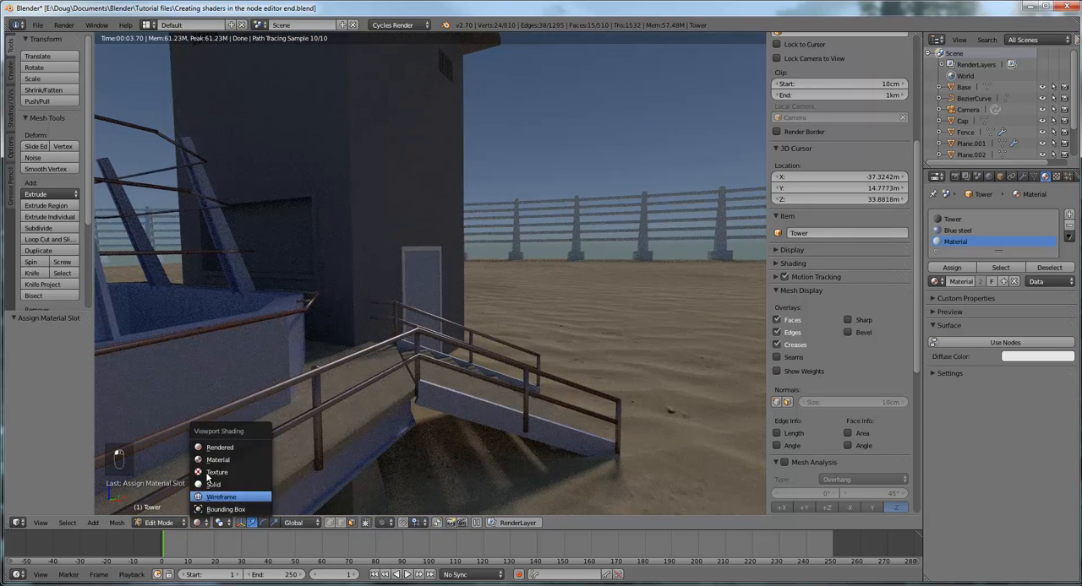
pyautogui.click(232, 488)
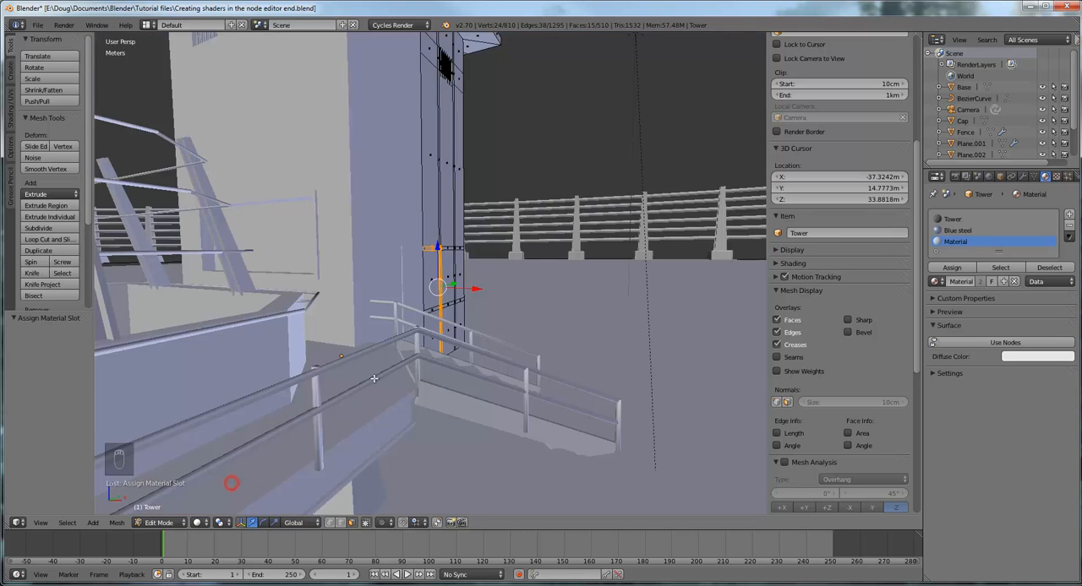
pyautogui.moveTo(233, 488); pyautogui.dragTo(413, 334, button='middle')
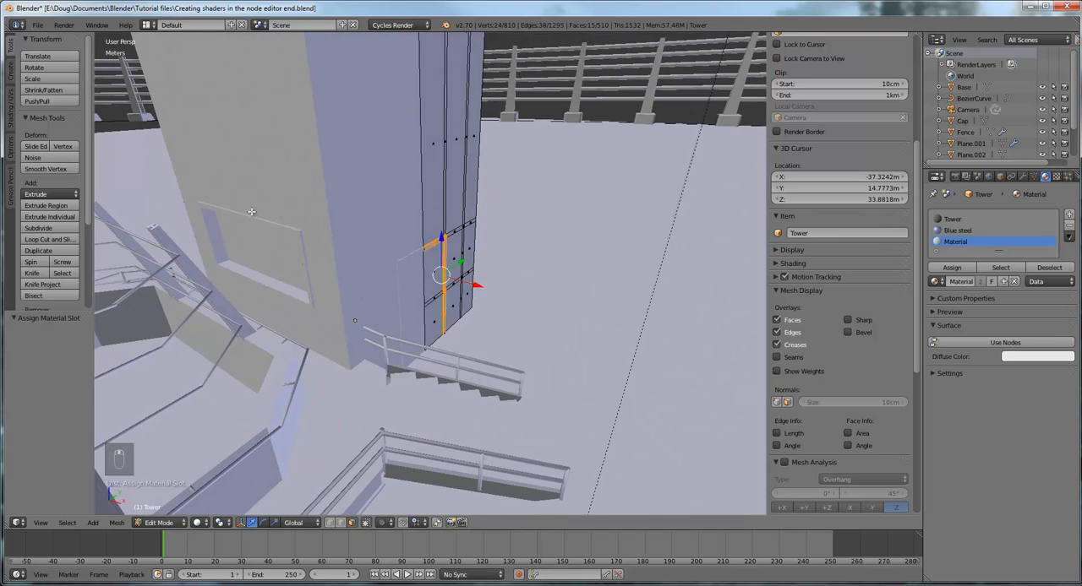
pyautogui.moveTo(504, 241); pyautogui.dragTo(389, 239, button='middle')
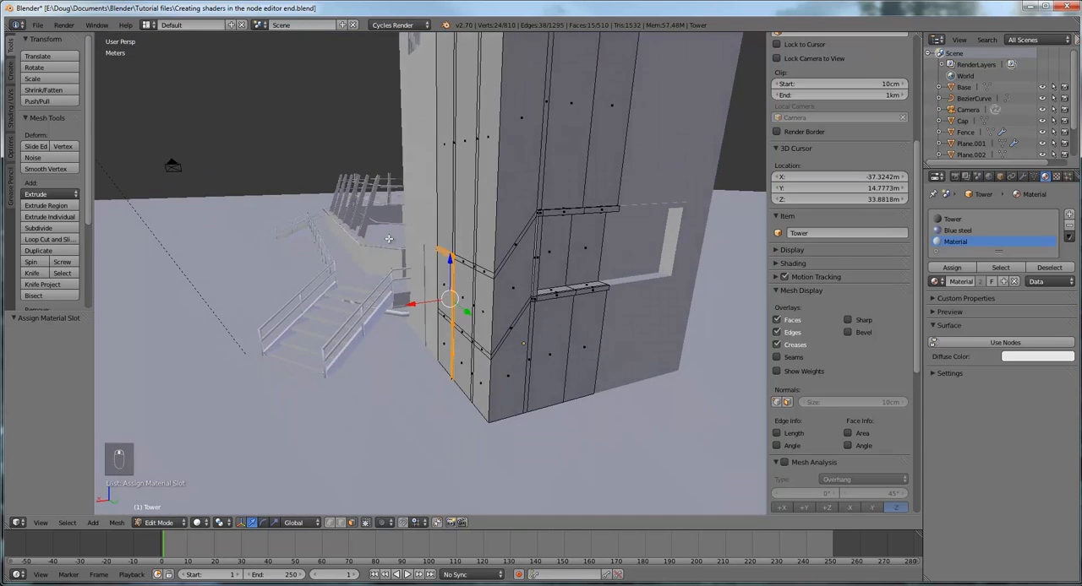
pyautogui.moveTo(595, 268); pyautogui.dragTo(571, 276, button='middle')
pyautogui.scroll(1, 597, 324)
pyautogui.scroll(1, 600, 326)
pyautogui.moveTo(658, 330); pyautogui.dragTo(608, 350, button='middle')
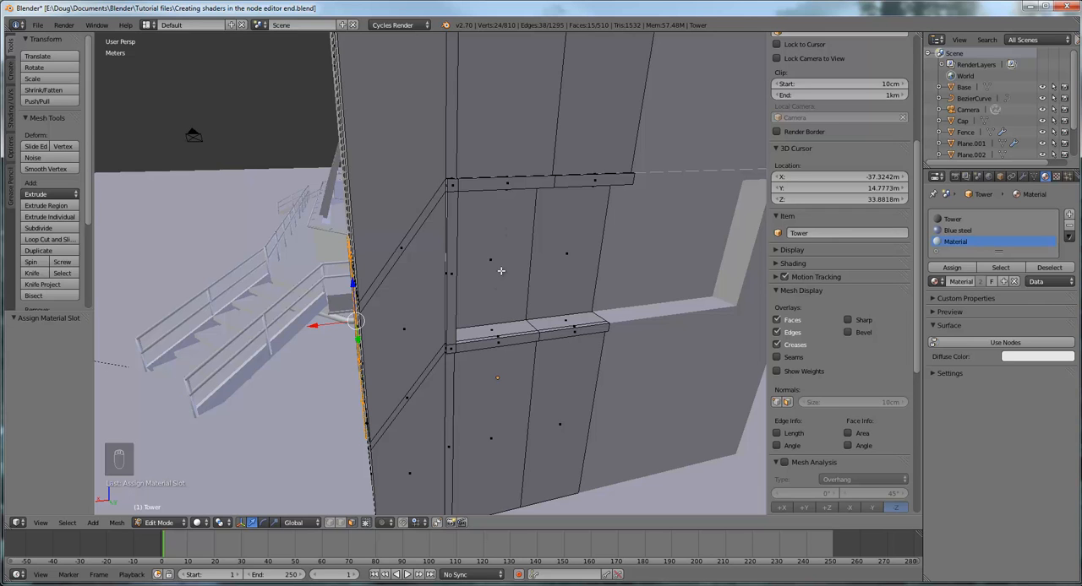
pyautogui.moveTo(522, 274)
pyautogui.mouseDown(button='middle')
pyautogui.moveTo(587, 101)
pyautogui.moveTo(540, 266)
pyautogui.mouseUp(button='middle')
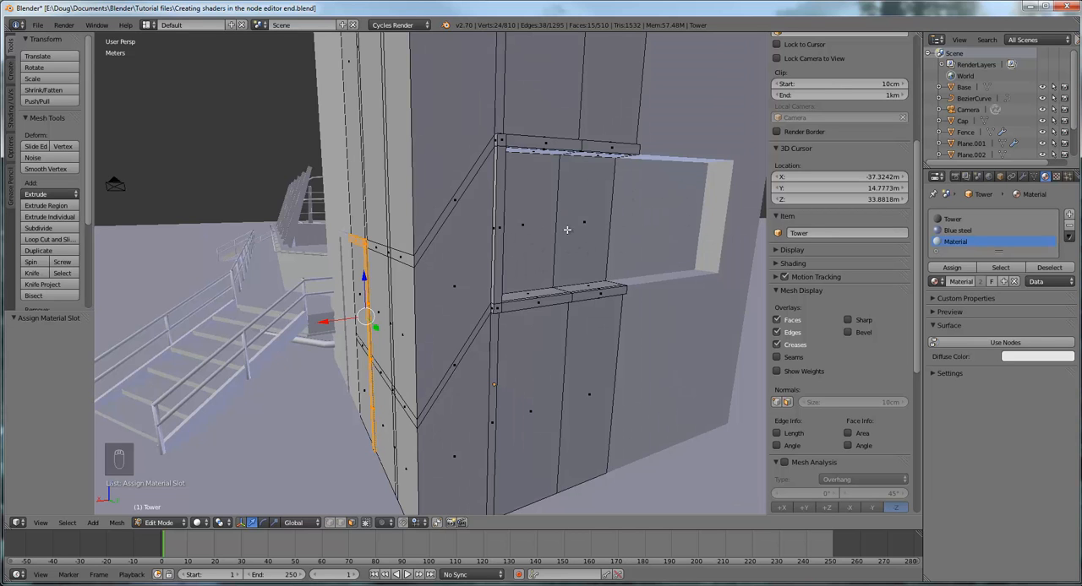
pyautogui.moveTo(619, 260)
pyautogui.mouseDown(button='middle')
pyautogui.moveTo(597, 245)
pyautogui.moveTo(613, 261)
pyautogui.mouseUp(button='middle')
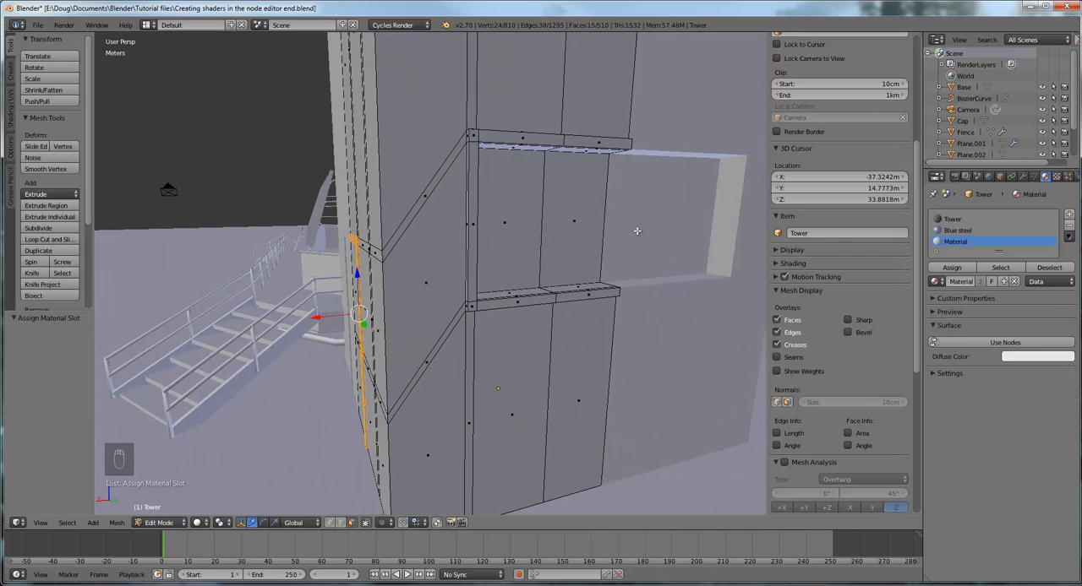
pyautogui.rightClick(511, 222)
pyautogui.keyDown('shift'); pyautogui.rightClick(576, 219); pyautogui.keyUp('shift')
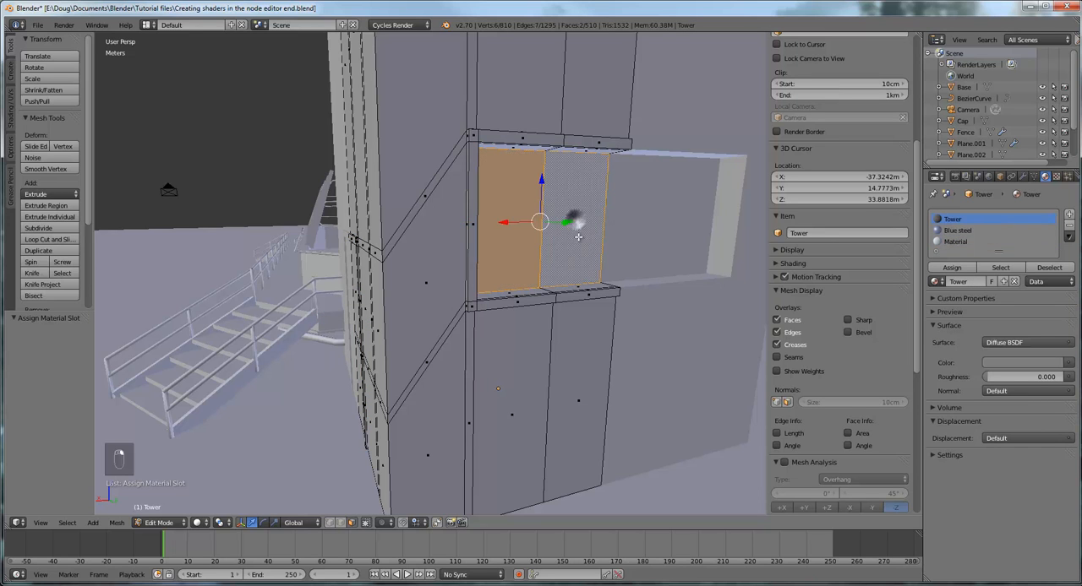
# Hide the 3D view's properties sidebar to widen the viewport around the tower
pyautogui.scroll(-4, 578, 237)
pyautogui.moveTo(593, 250); pyautogui.dragTo(623, 267, button='middle')
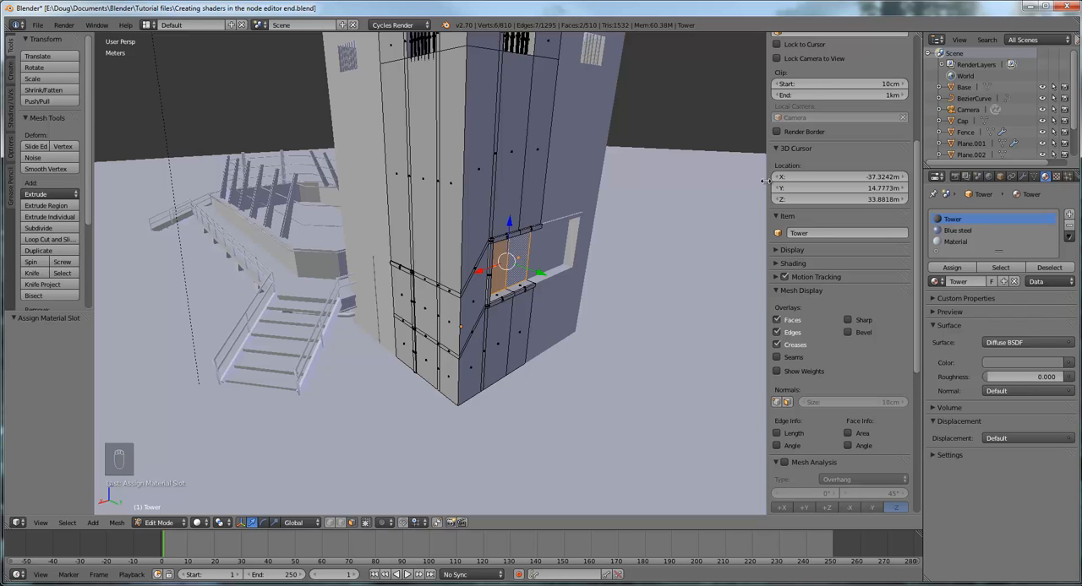
pyautogui.moveTo(766, 180); pyautogui.dragTo(921, 176)
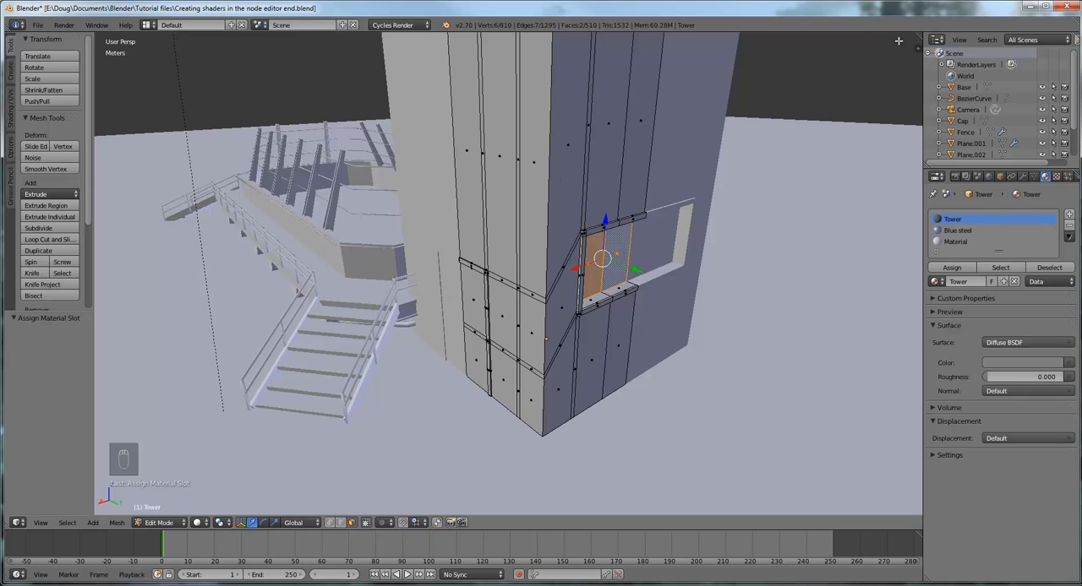
# Split the 3D view side by side and one above the other, merging each split back into a single view
pyautogui.moveTo(916, 36); pyautogui.dragTo(505, 76)
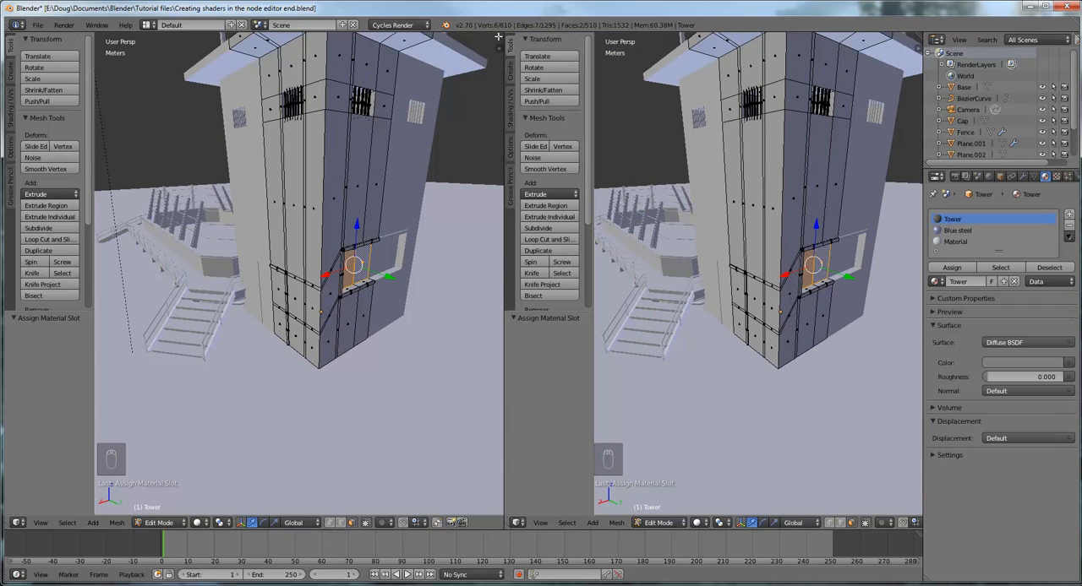
pyautogui.moveTo(500, 34); pyautogui.dragTo(734, 265)
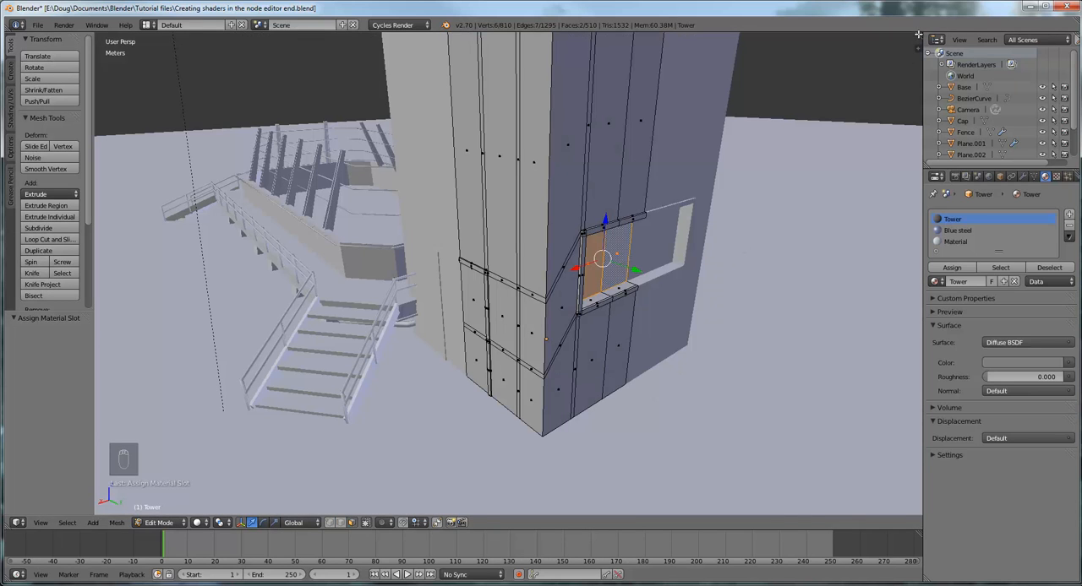
pyautogui.moveTo(918, 35); pyautogui.dragTo(903, 243)
pyautogui.moveTo(901, 312); pyautogui.dragTo(872, 215)
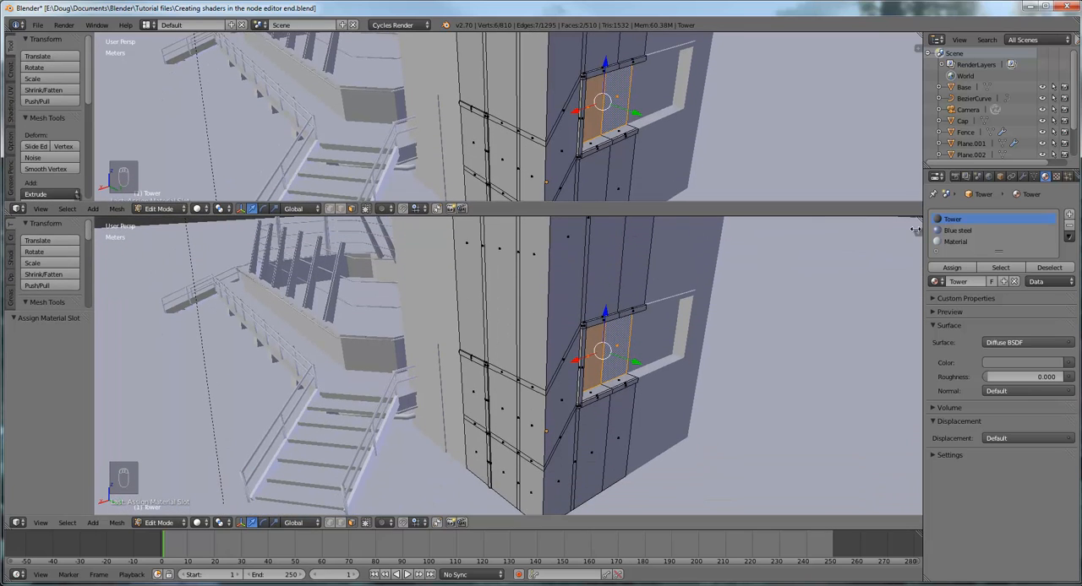
pyautogui.moveTo(920, 218); pyautogui.dragTo(807, 343)
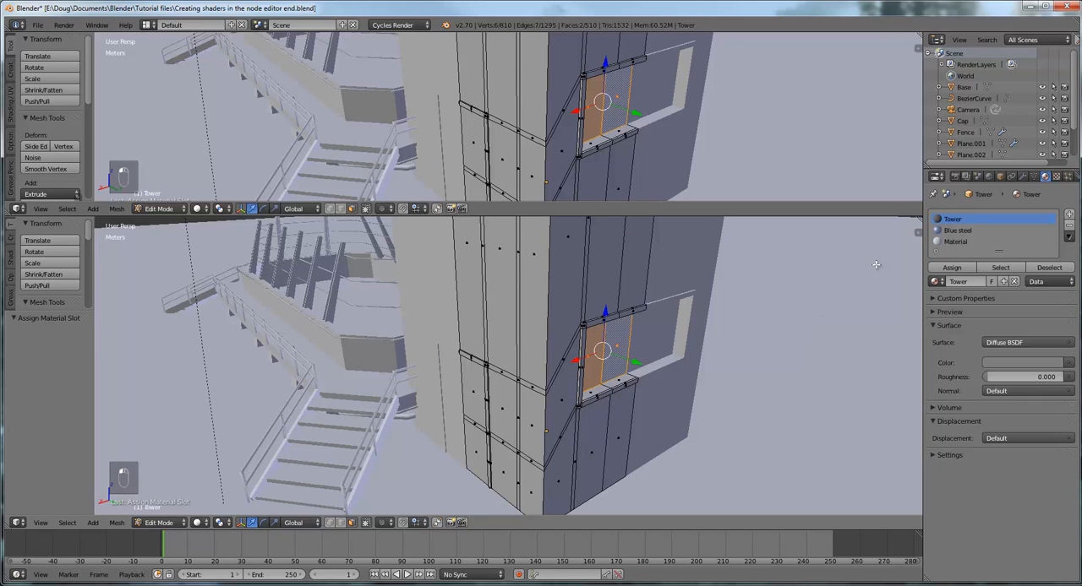
pyautogui.rightClick(920, 211)
pyautogui.click(881, 229)
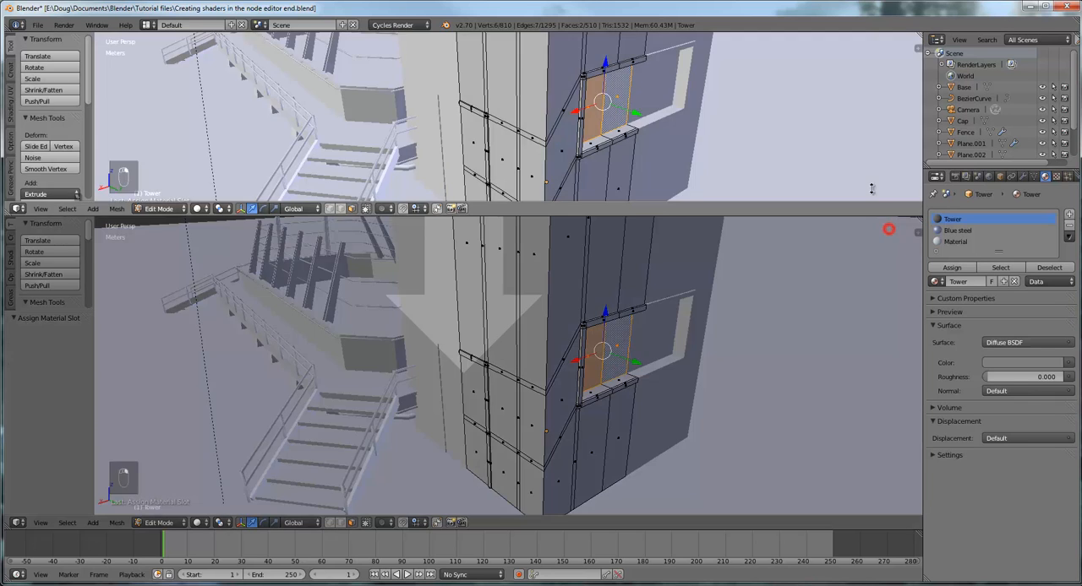
pyautogui.click(886, 231)
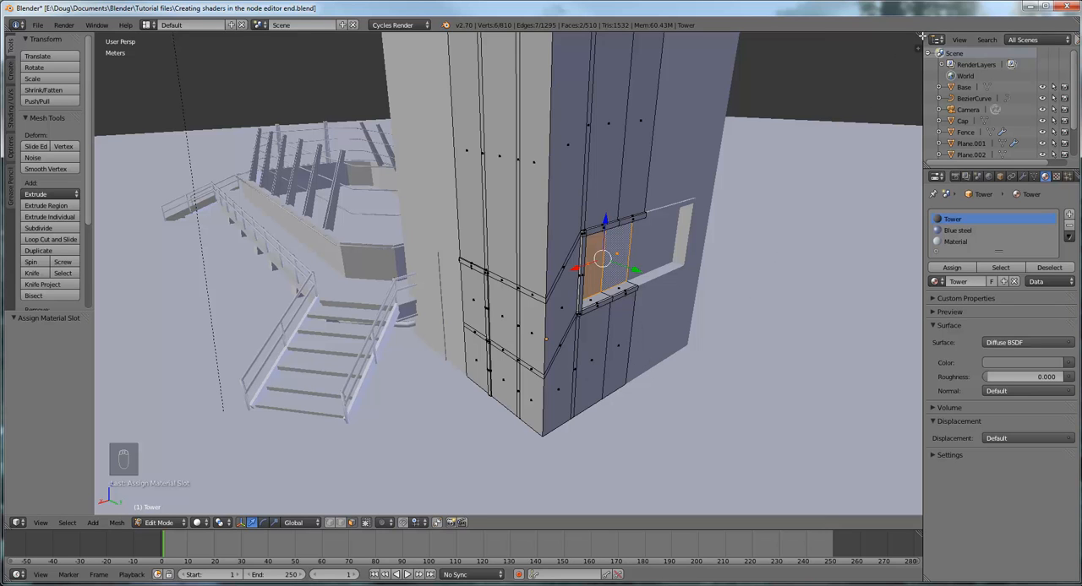
# Split the 3D view side by side, turn the second area into a Node Editor and frame the Tower material's nodes
pyautogui.moveTo(919, 36); pyautogui.dragTo(480, 233)
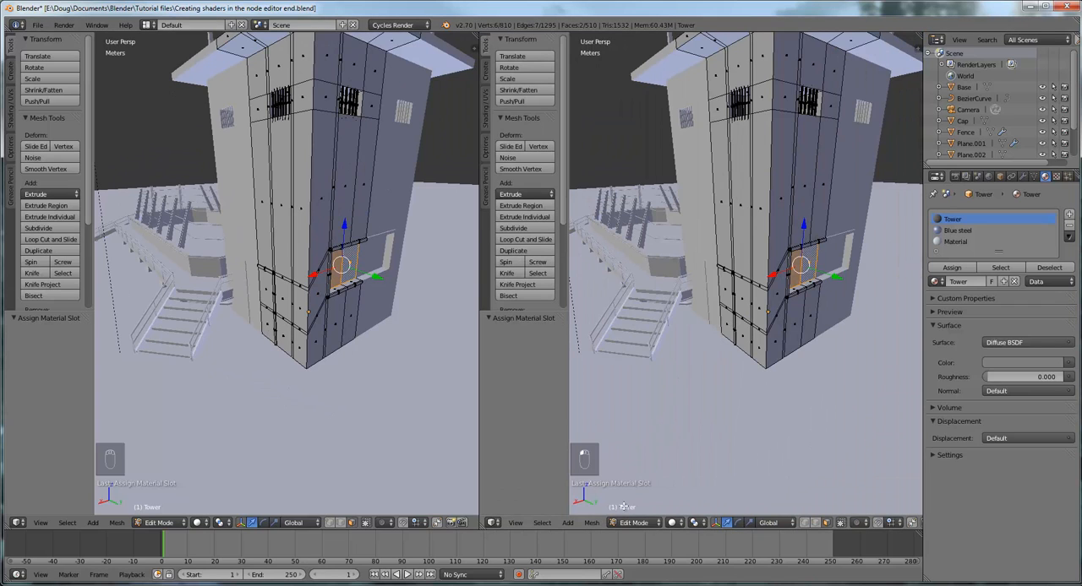
pyautogui.click(493, 523)
pyautogui.click(492, 522)
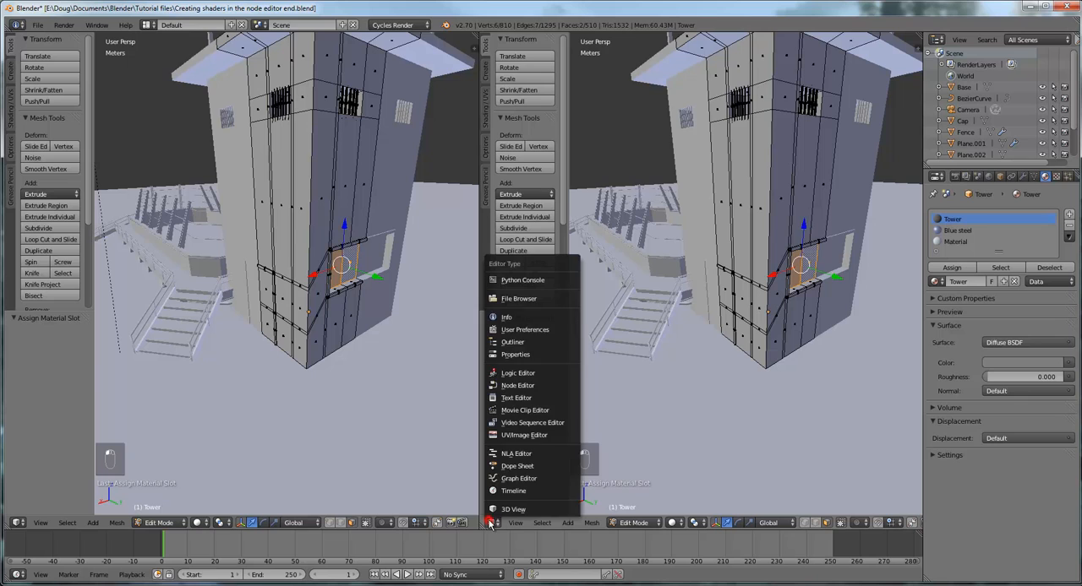
pyautogui.click(524, 386)
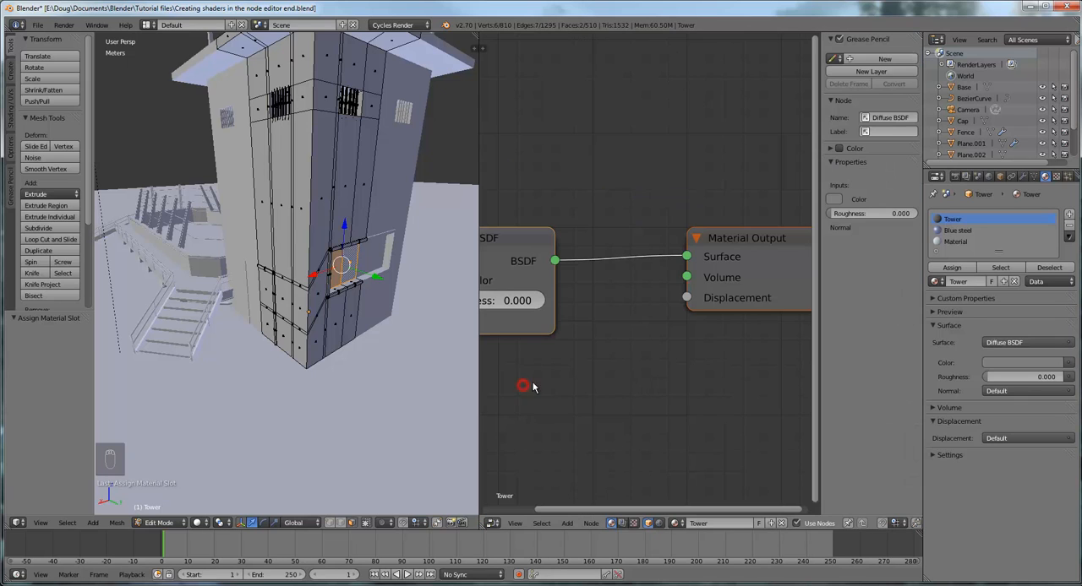
pyautogui.scroll(-2, 644, 343)
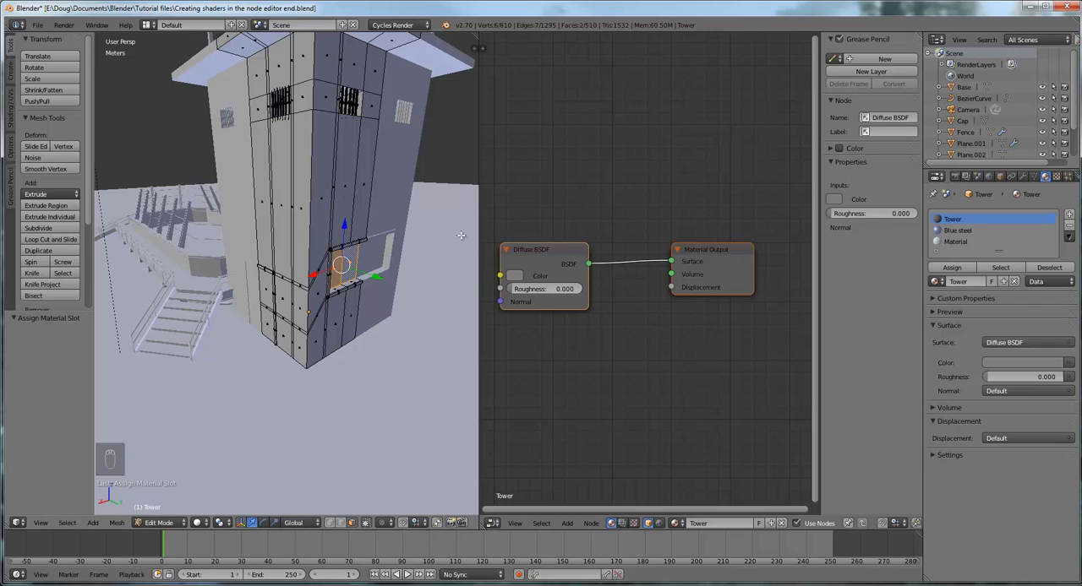
pyautogui.scroll(-1, 635, 286)
pyautogui.moveTo(605, 363)
pyautogui.mouseDown(button='middle')
pyautogui.moveTo(616, 353)
pyautogui.moveTo(608, 359)
pyautogui.mouseUp(button='middle')
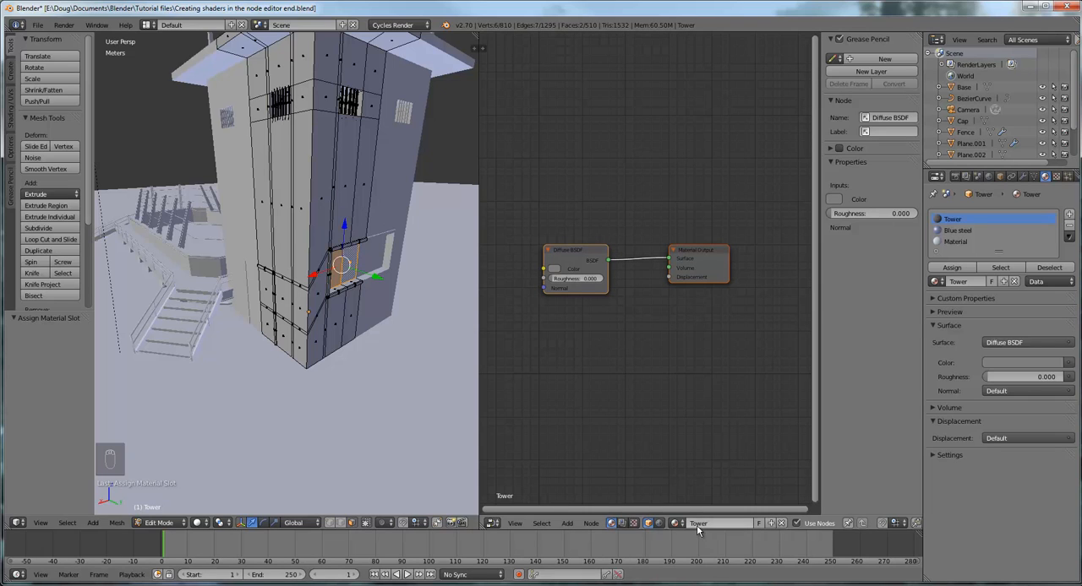
# Select the Blue steel material and examine its node tree
pyautogui.click(966, 231)
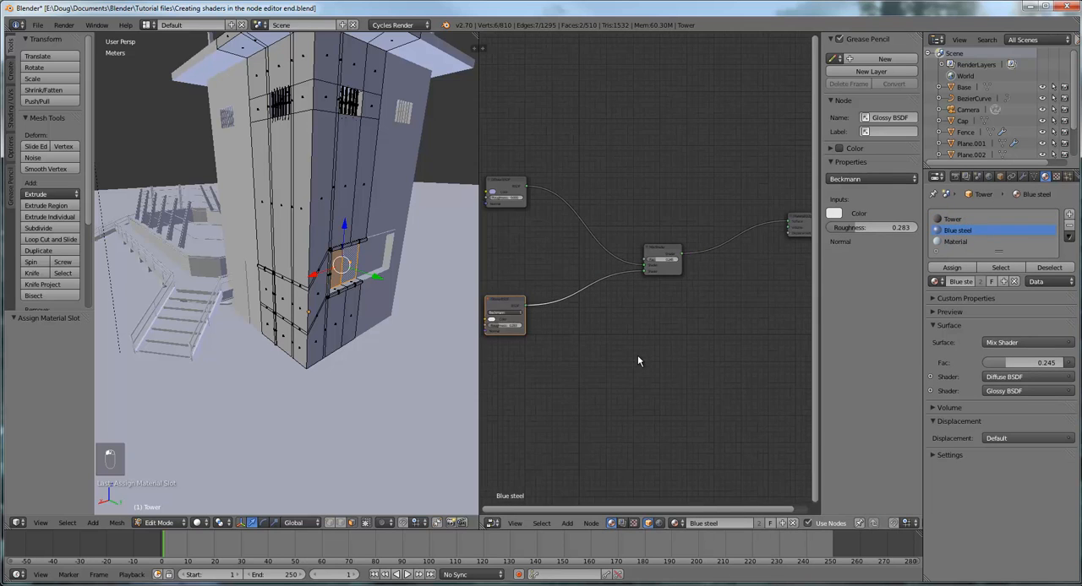
pyautogui.scroll(-1, 637, 355)
pyautogui.moveTo(656, 354)
pyautogui.mouseDown(button='middle')
pyautogui.moveTo(626, 361)
pyautogui.moveTo(657, 358)
pyautogui.mouseUp(button='middle')
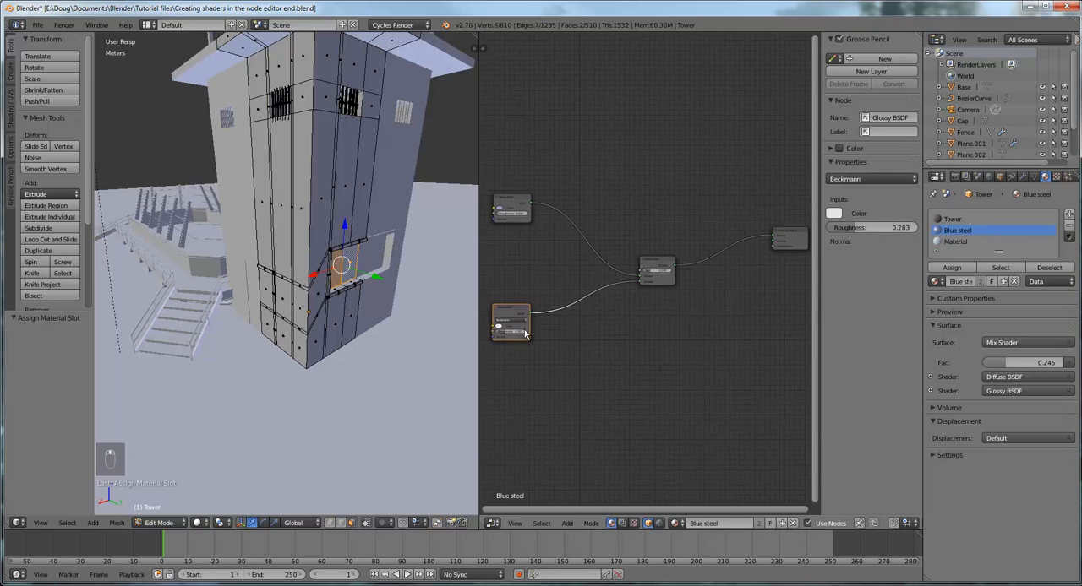
# Select the tower's third material, named Material, and enable nodes for it
pyautogui.click(963, 242)
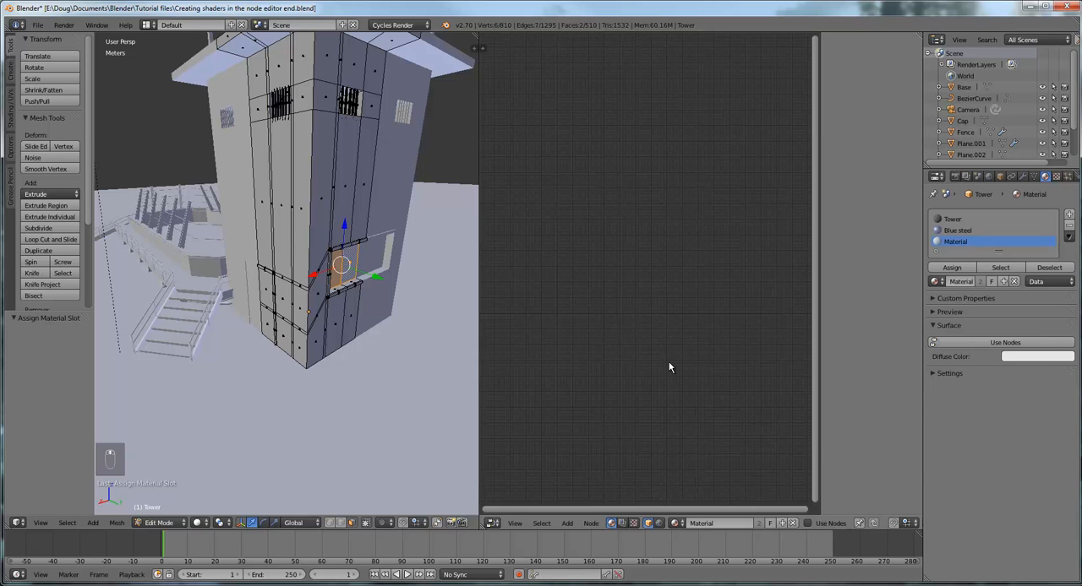
pyautogui.click(965, 344)
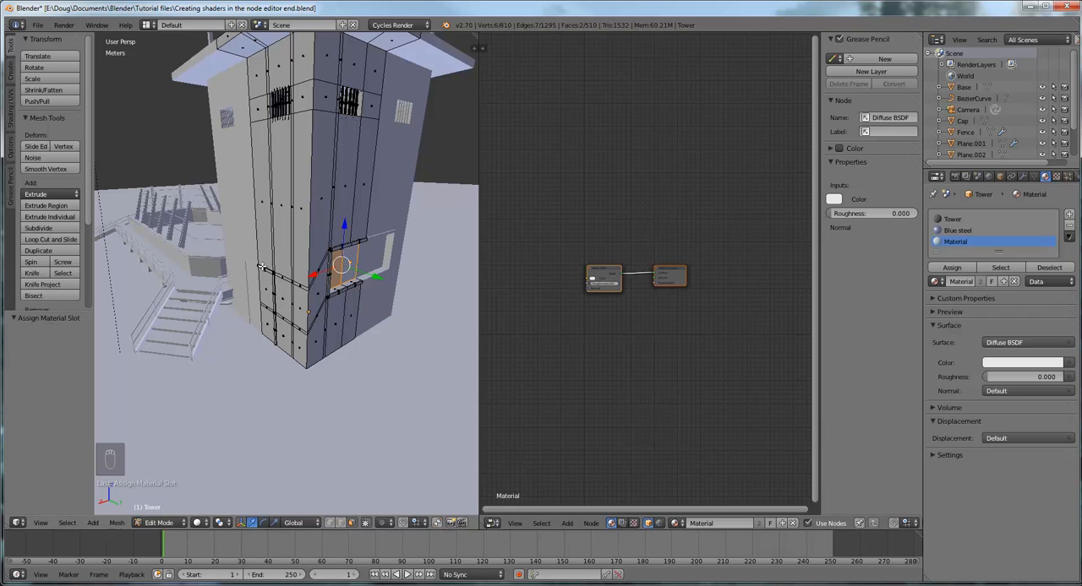
pyautogui.scroll(5, 595, 327)
pyautogui.moveTo(547, 417); pyautogui.dragTo(633, 421, button='middle')
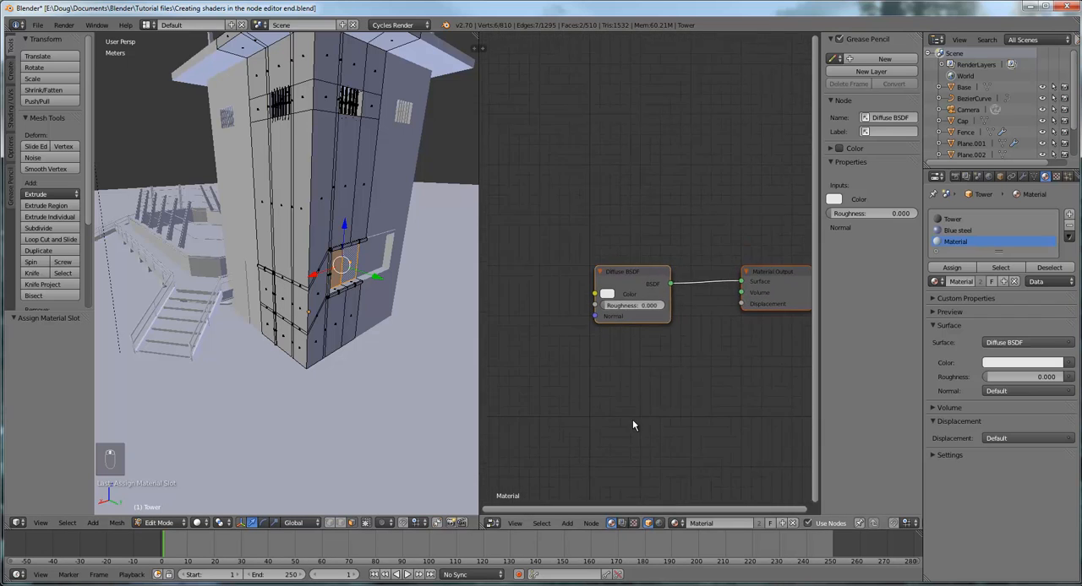
pyautogui.scroll(2, 632, 425)
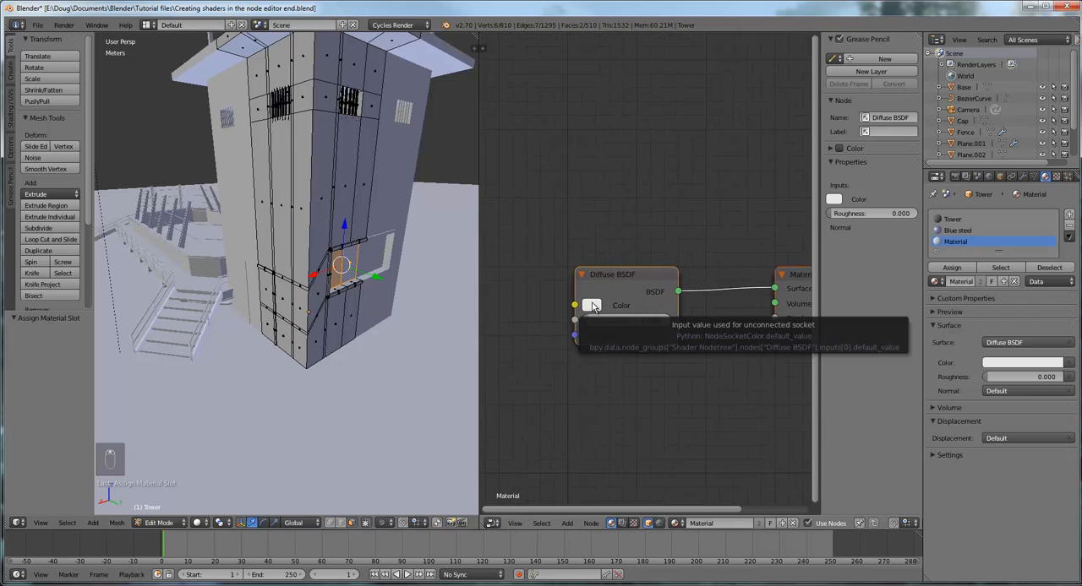
pyautogui.scroll(-4, 660, 400)
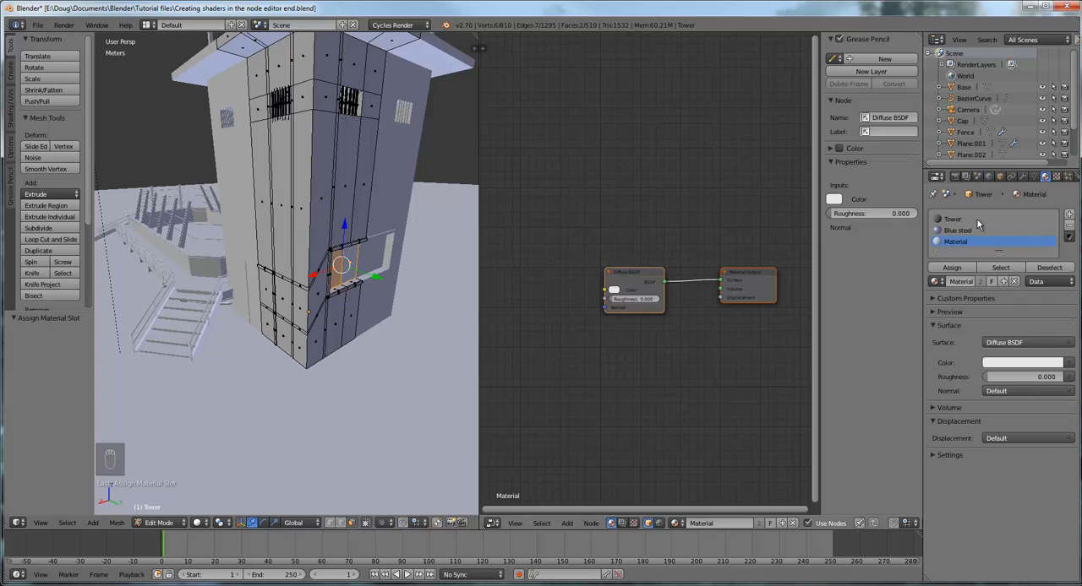
# Add a fourth material slot with a new material to the tower and show the Node Editor's tool shelf
pyautogui.click(1069, 215)
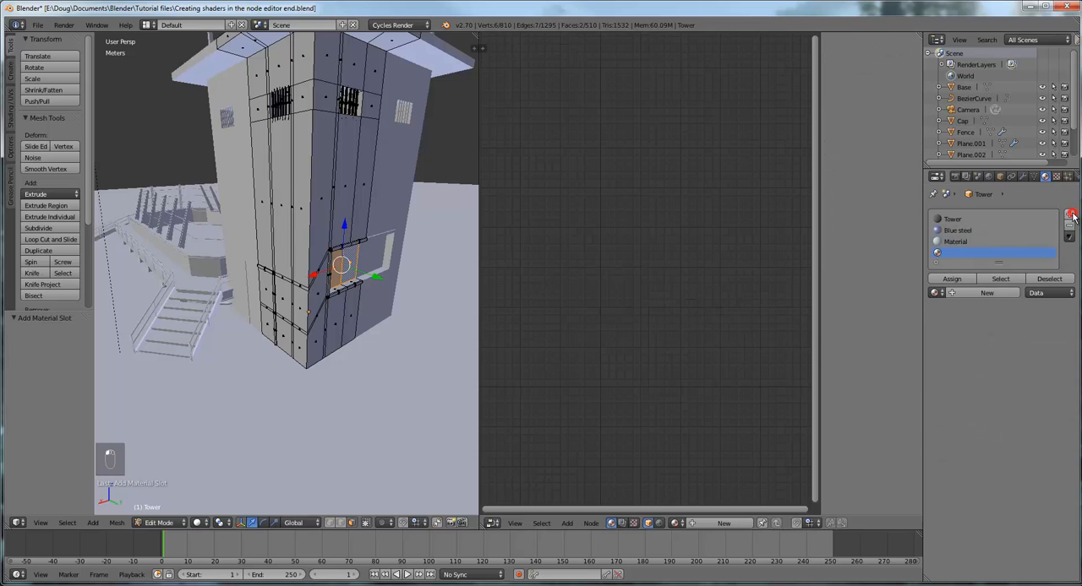
pyautogui.click(984, 293)
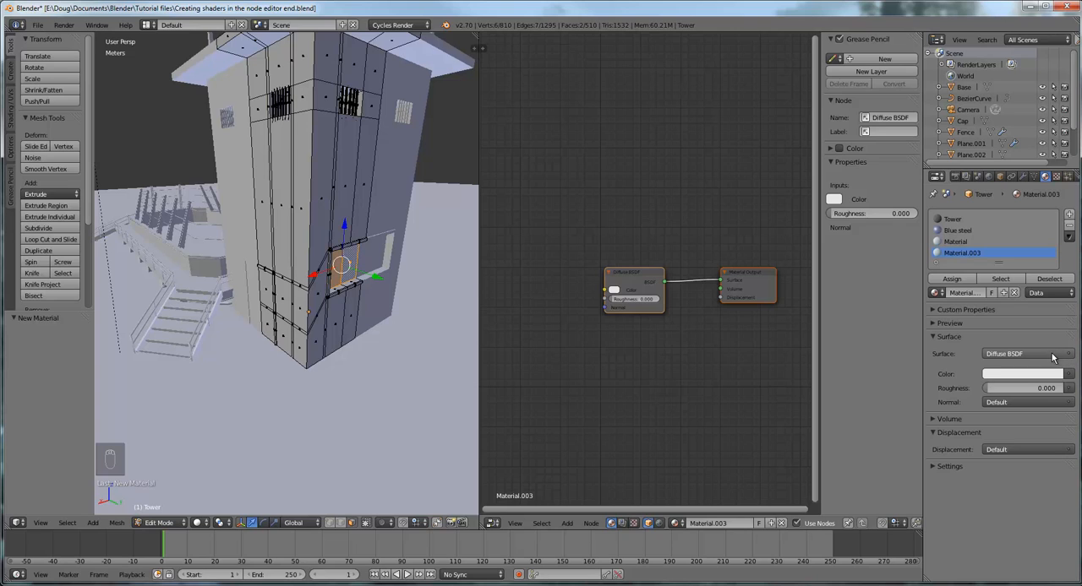
pyautogui.click(481, 48)
pyautogui.moveTo(536, 50); pyautogui.dragTo(542, 49)
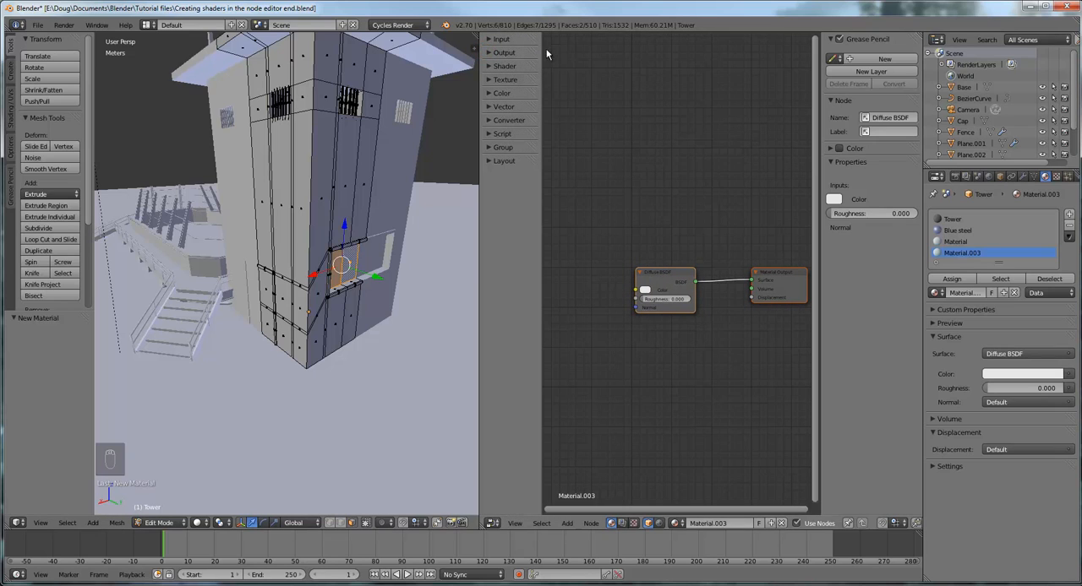
pyautogui.click(1069, 358)
pyautogui.moveTo(623, 217); pyautogui.dragTo(650, 214, button='middle')
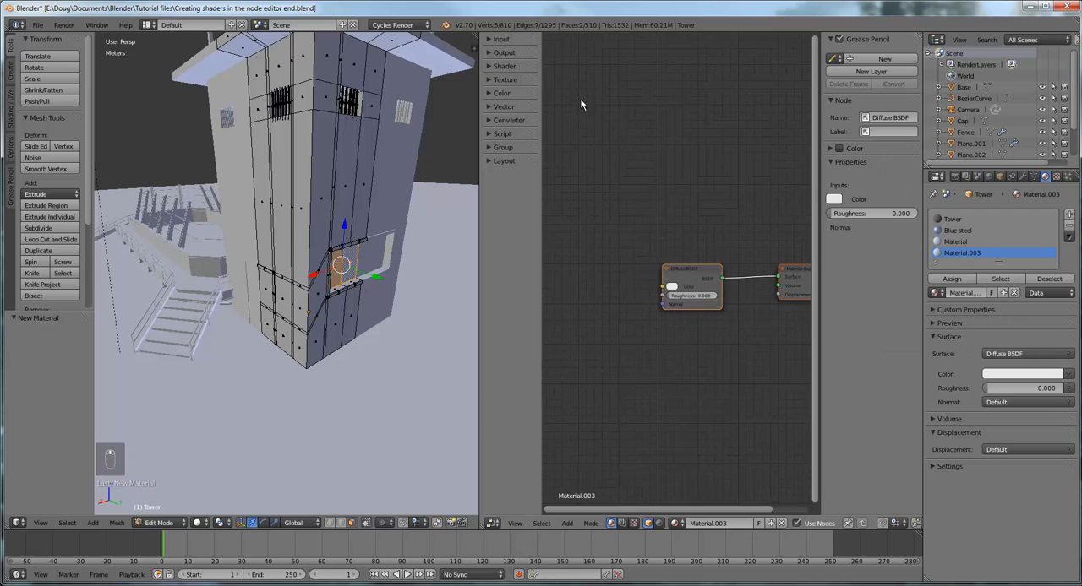
# Add a Glass BSDF node above the Diffuse BSDF and connect it to the Material Output's Surface input
pyautogui.click(489, 66)
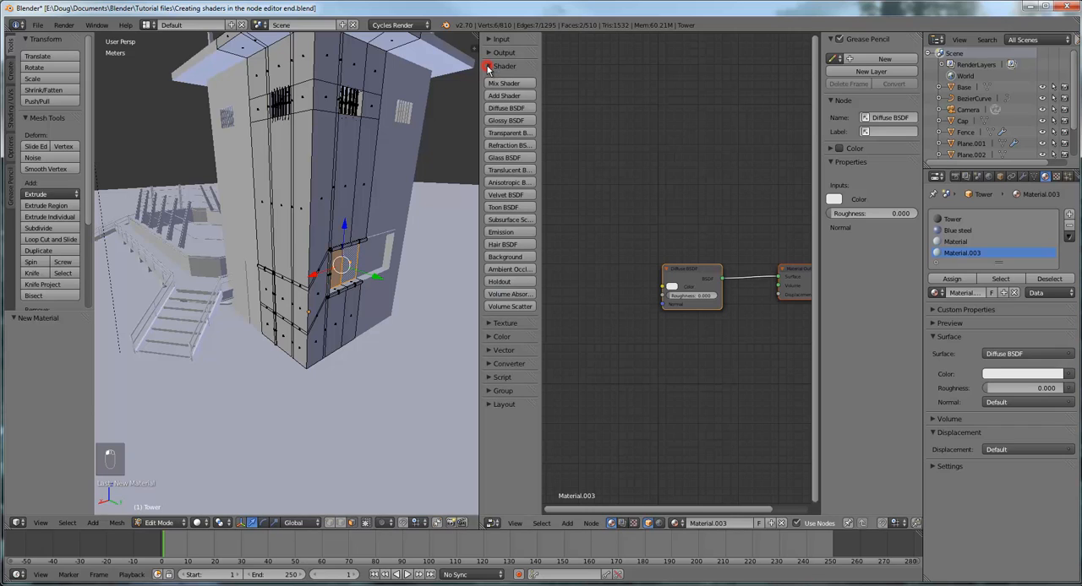
pyautogui.click(505, 159)
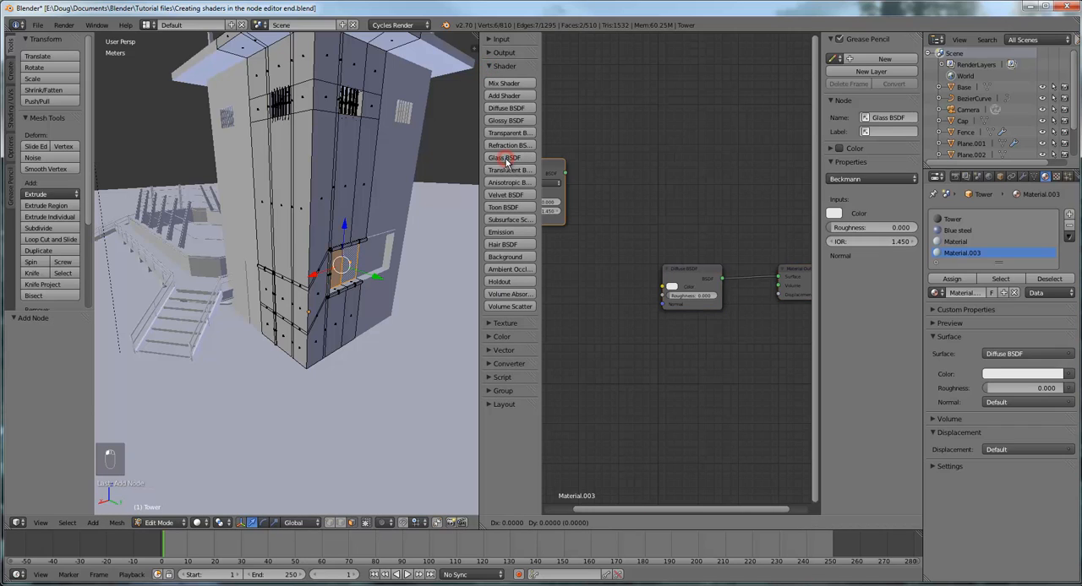
pyautogui.click(642, 167)
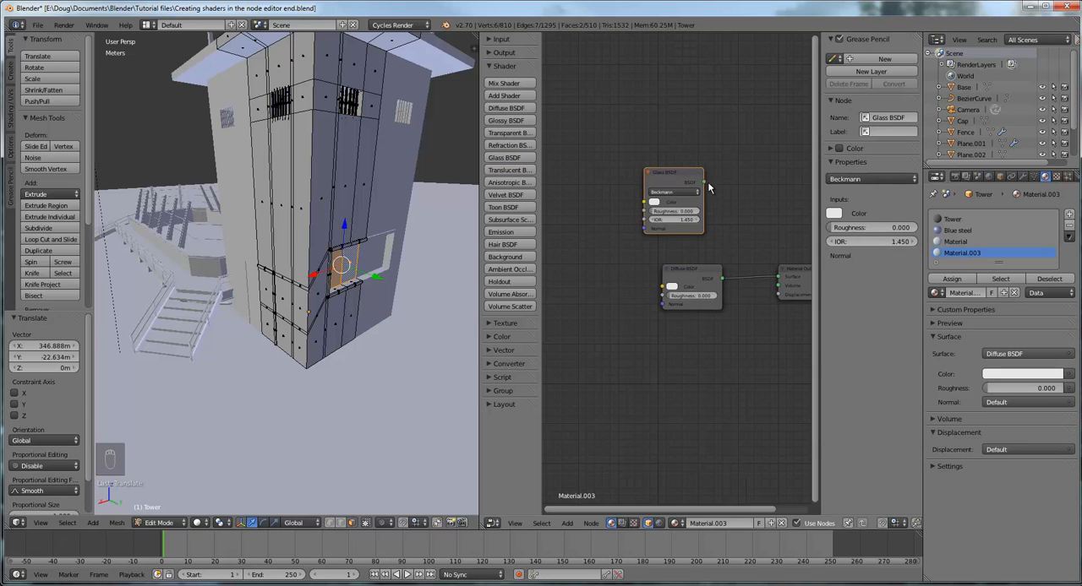
pyautogui.click(703, 183)
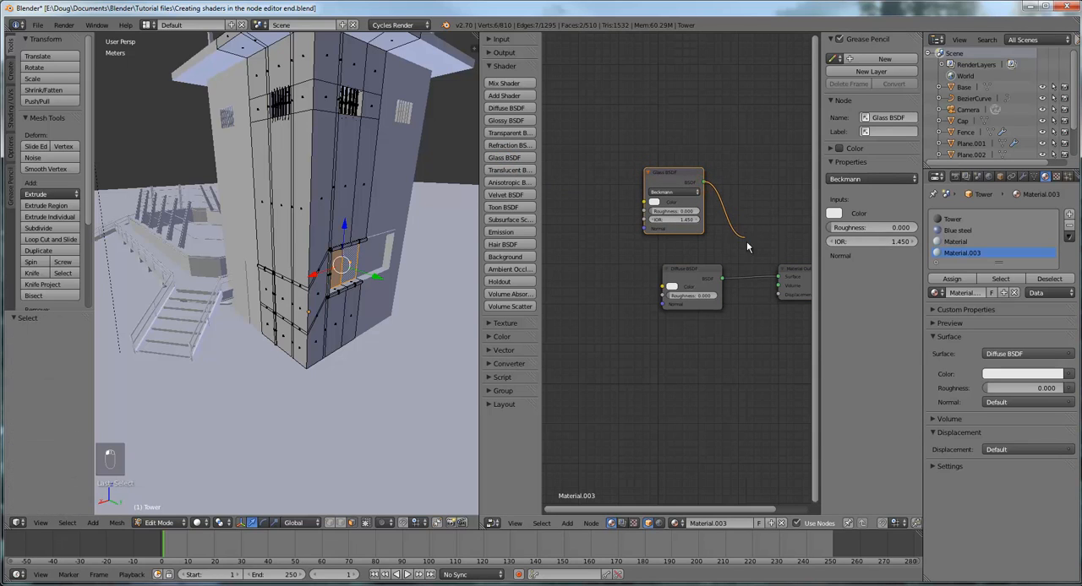
pyautogui.moveTo(747, 247); pyautogui.dragTo(779, 284)
# Delete the unused Diffuse BSDF node and move the Glass BSDF node into its place
pyautogui.click(692, 270)
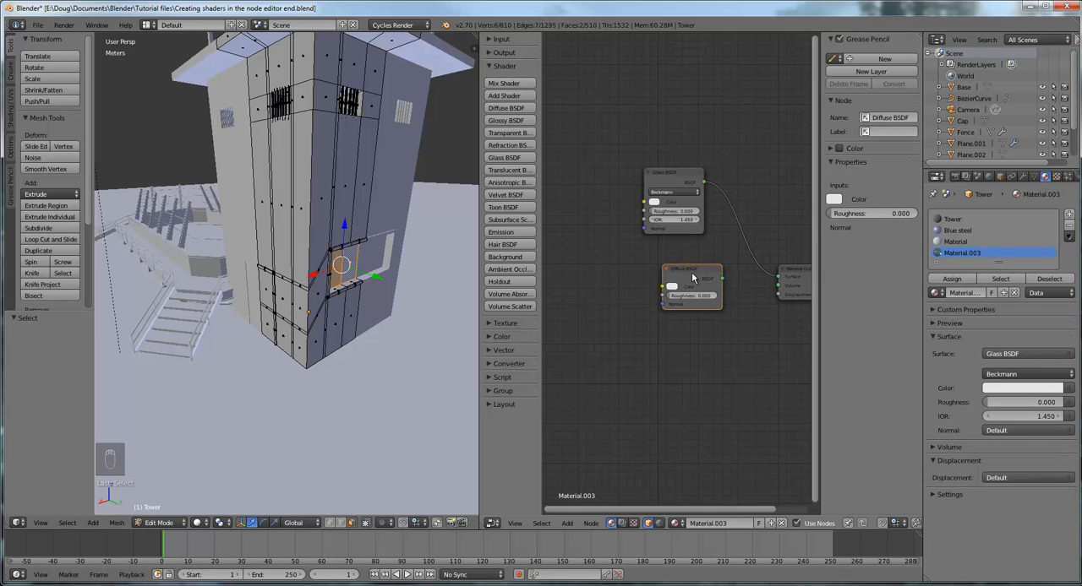
pyautogui.press('Delete')
pyautogui.moveTo(678, 172); pyautogui.dragTo(637, 227)
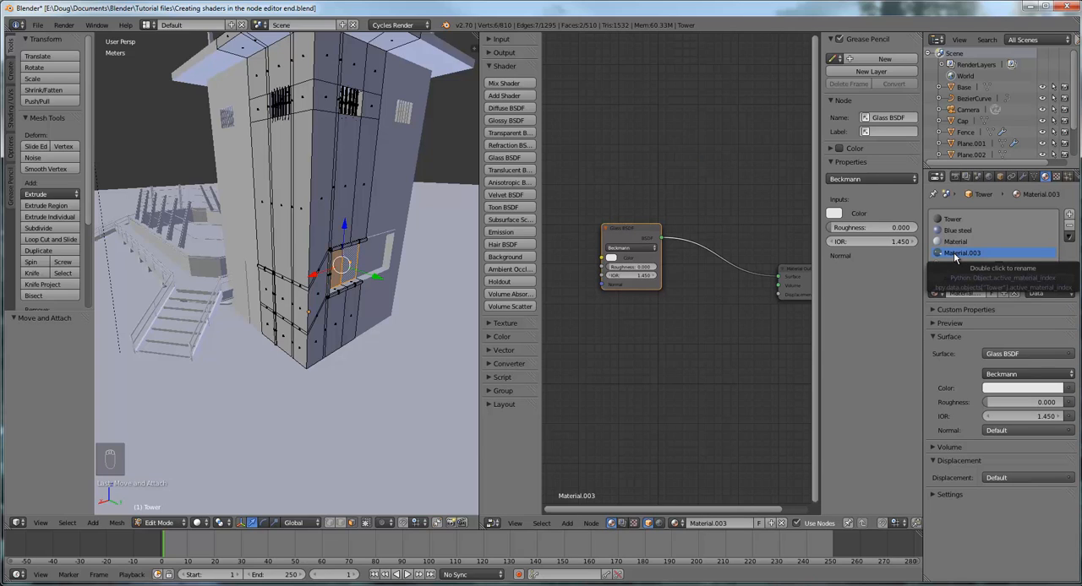
# Rename the new material as Glass
pyautogui.doubleClick(955, 254)
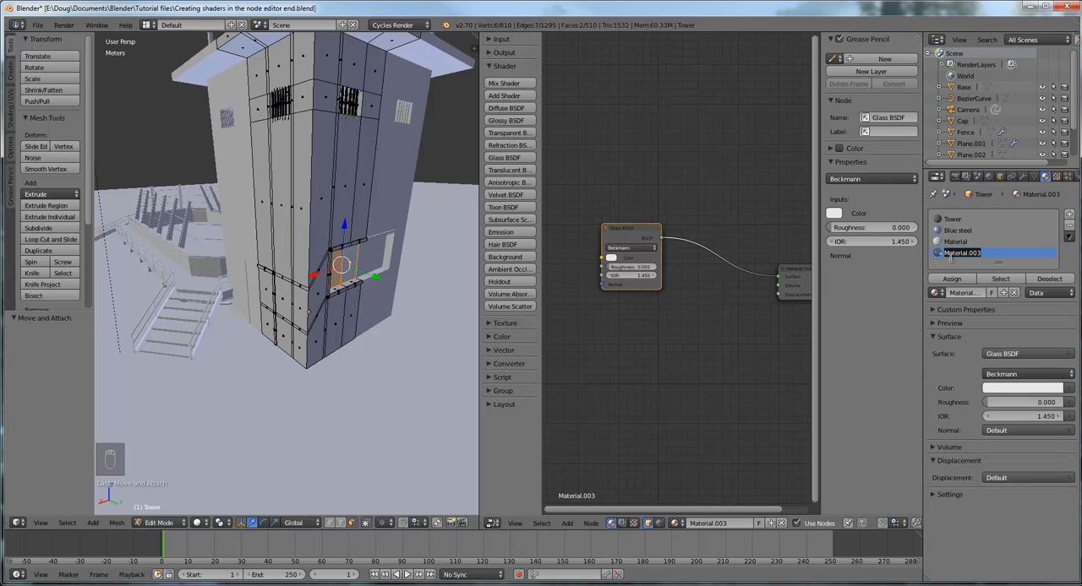
pyautogui.write('Glass')
pyautogui.press('Return')
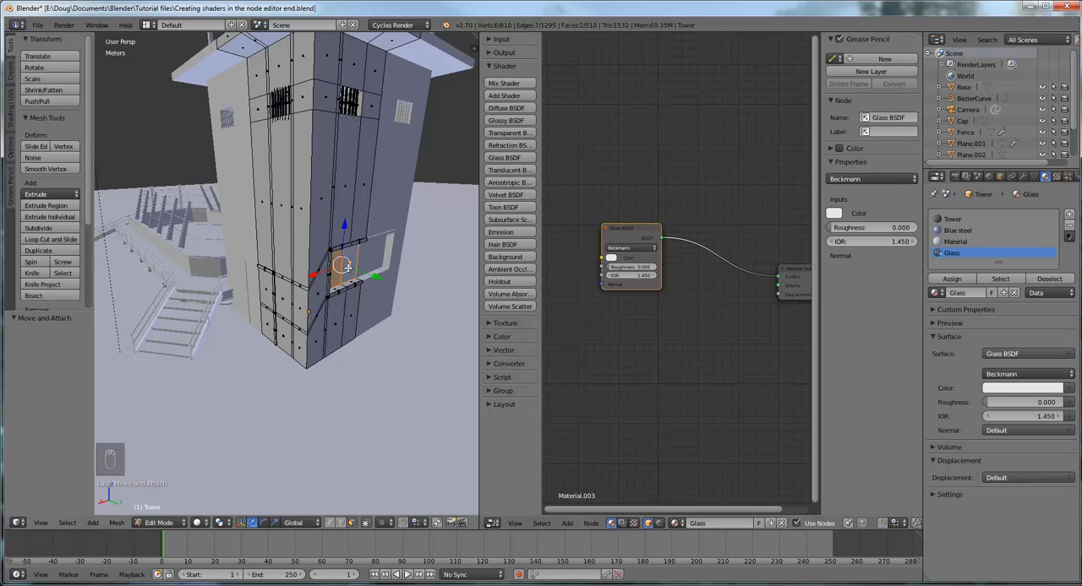
# Switch the 3D view to Material shading and assign the Glass material to the selected window faces
pyautogui.moveTo(350, 271); pyautogui.dragTo(311, 258, button='middle')
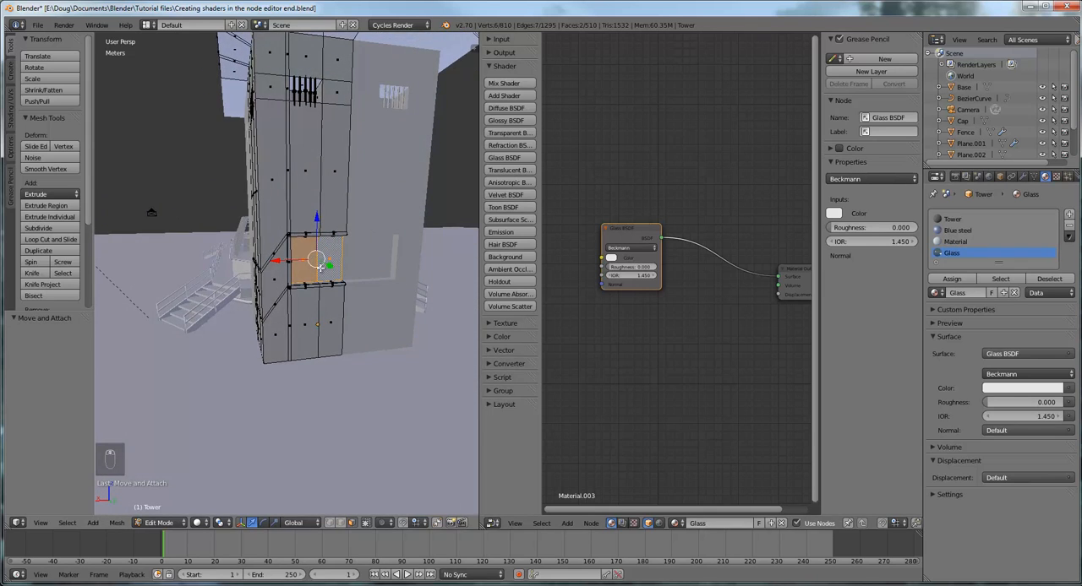
pyautogui.scroll(3, 336, 281)
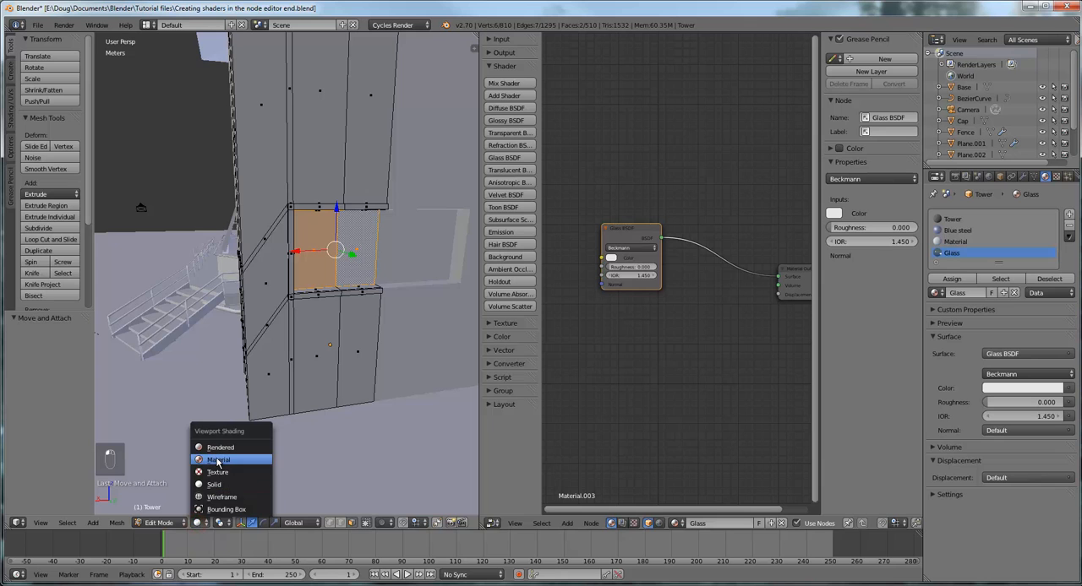
pyautogui.click(217, 461)
pyautogui.moveTo(387, 341); pyautogui.dragTo(390, 341, button='middle')
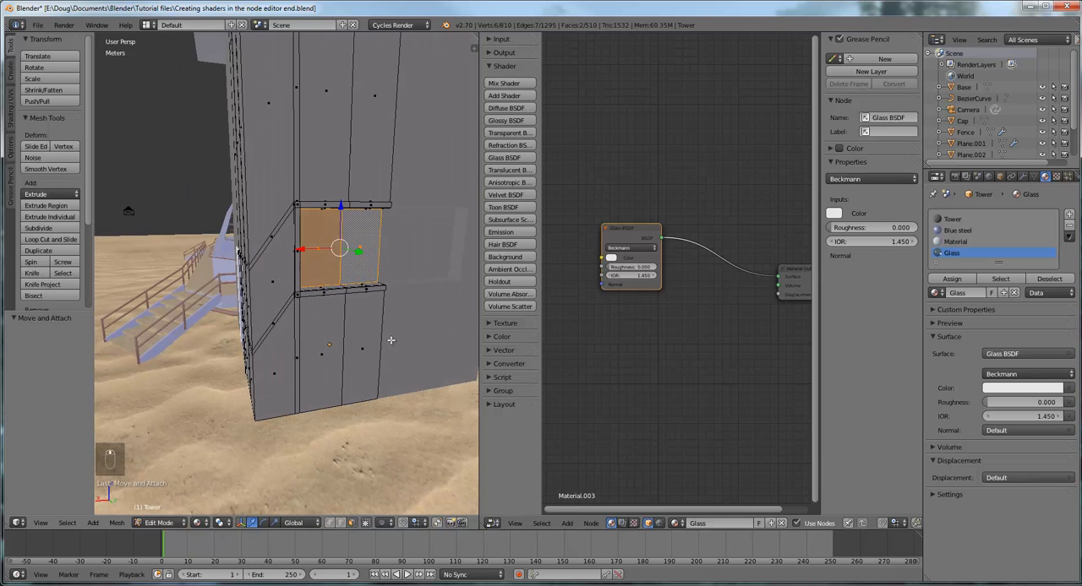
pyautogui.click(952, 281)
pyautogui.click(950, 280)
# Switch the 3D view to Rendered shading and examine the glass window and the tower from several sides
pyautogui.moveTo(376, 388)
pyautogui.mouseDown(button='middle')
pyautogui.moveTo(325, 366)
pyautogui.moveTo(387, 381)
pyautogui.mouseUp(button='middle')
pyautogui.moveTo(383, 343)
pyautogui.mouseDown(button='middle')
pyautogui.moveTo(370, 338)
pyautogui.moveTo(372, 351)
pyautogui.mouseUp(button='middle')
pyautogui.click(197, 523)
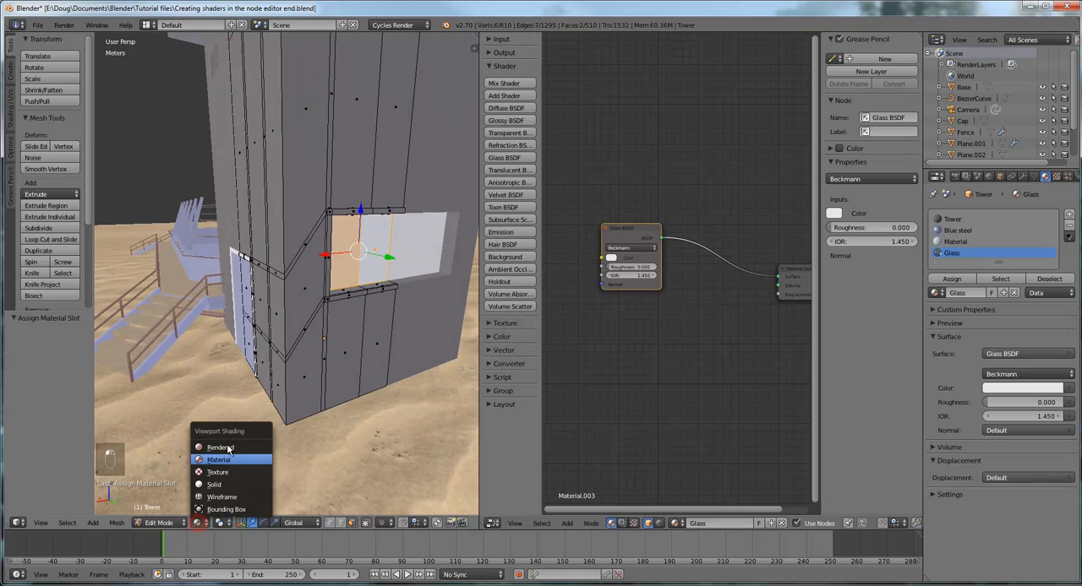
pyautogui.click(228, 447)
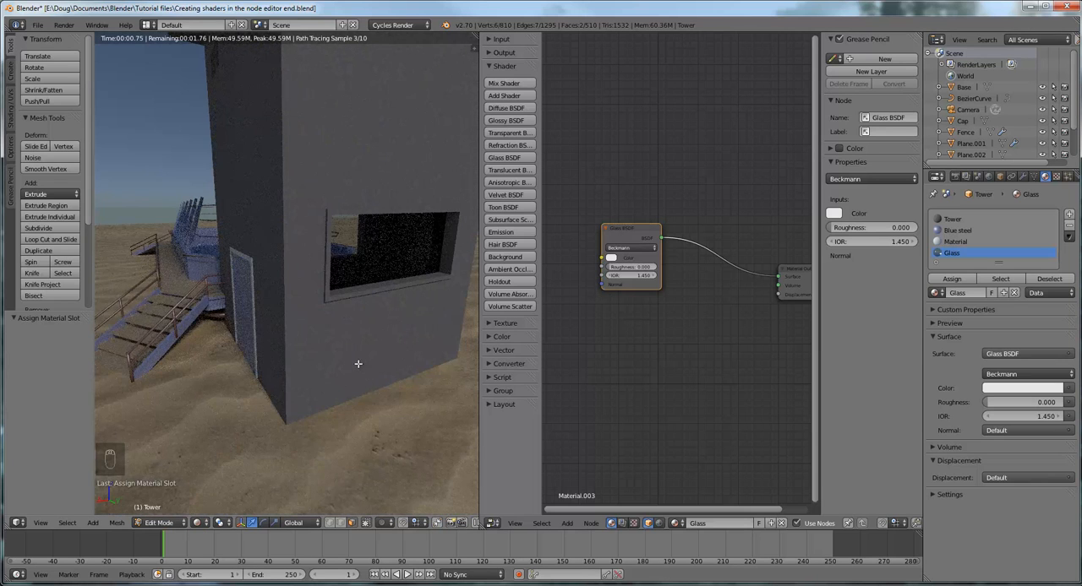
pyautogui.moveTo(358, 361); pyautogui.dragTo(338, 357, button='middle')
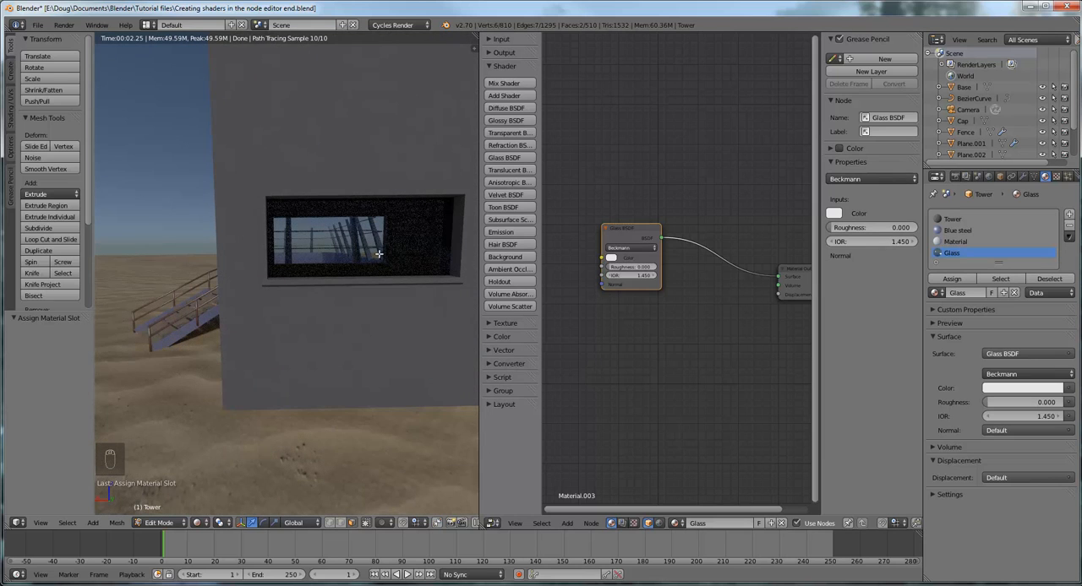
pyautogui.moveTo(379, 254); pyautogui.dragTo(233, 279, button='middle')
pyautogui.scroll(-5, 295, 259)
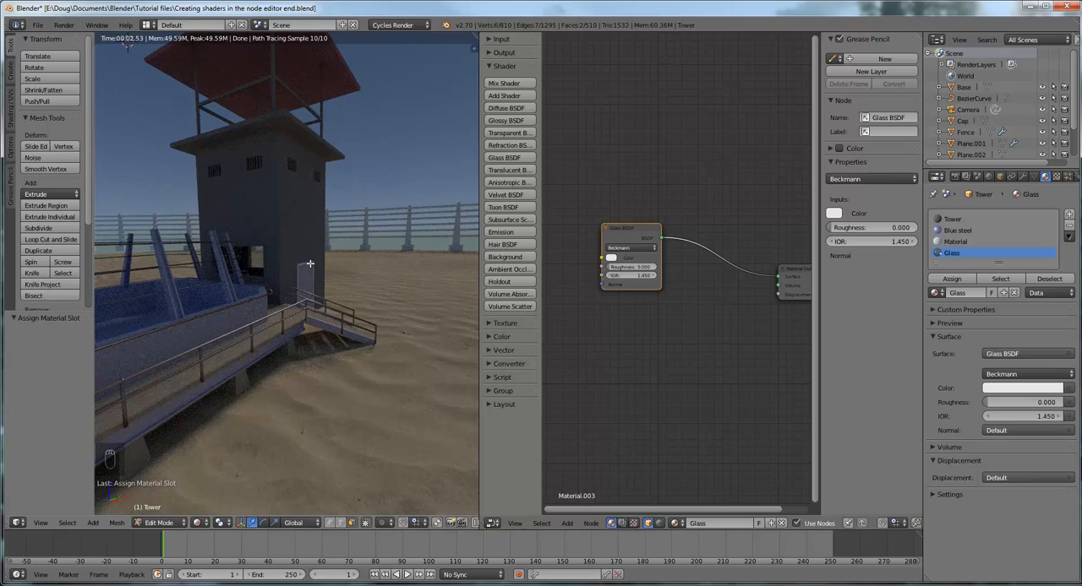
pyautogui.moveTo(309, 264)
pyautogui.mouseDown(button='middle')
pyautogui.moveTo(300, 284)
pyautogui.moveTo(282, 290)
pyautogui.moveTo(190, 272)
pyautogui.moveTo(318, 278)
pyautogui.mouseUp(button='middle')
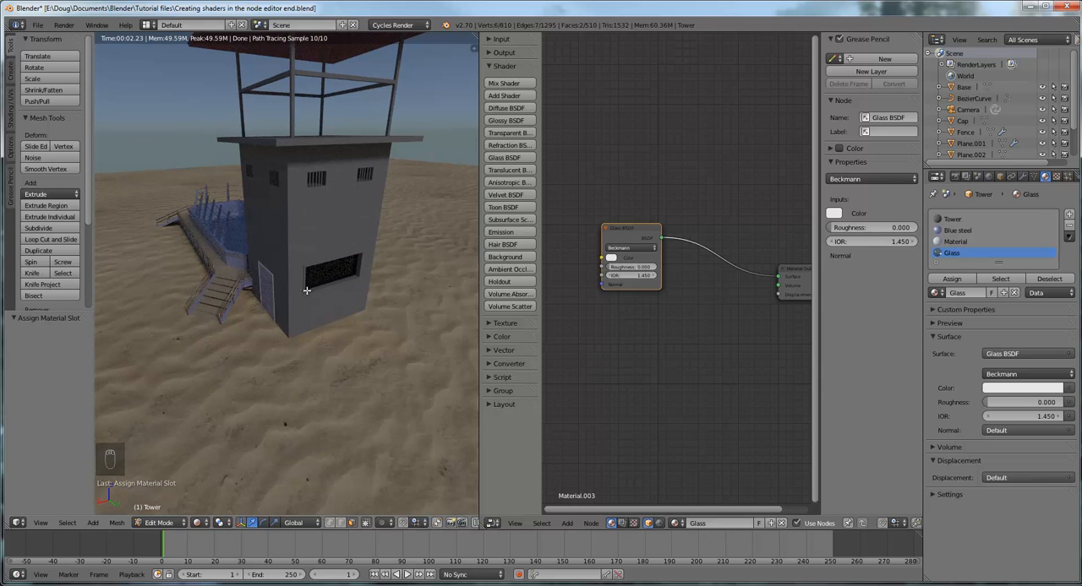
pyautogui.moveTo(324, 288); pyautogui.dragTo(259, 273, button='middle')
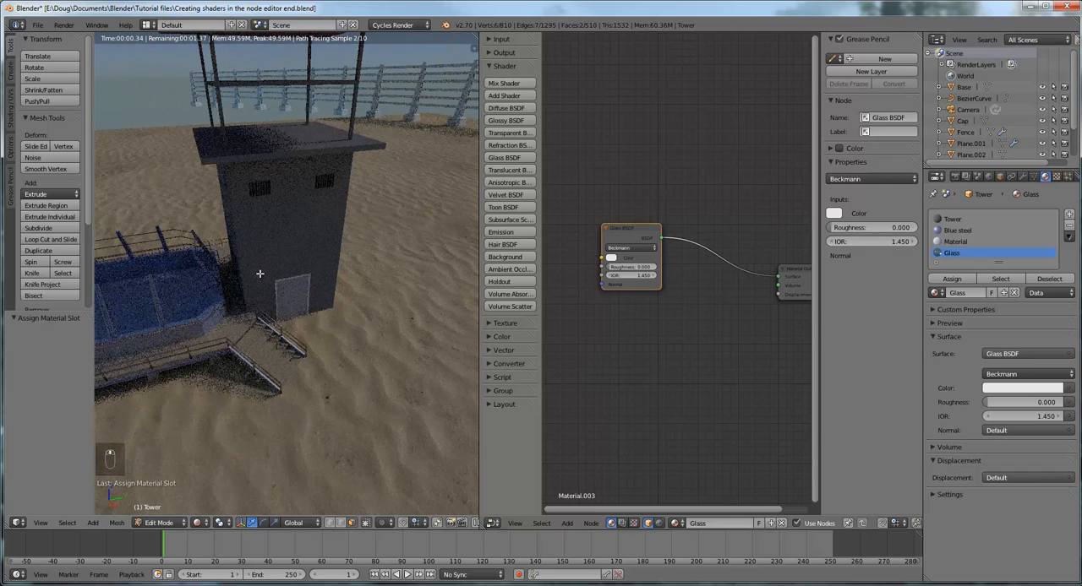
# Switch the 3D view to Material shading and select the front faces of the window frame's lower and side bars
pyautogui.click(198, 521)
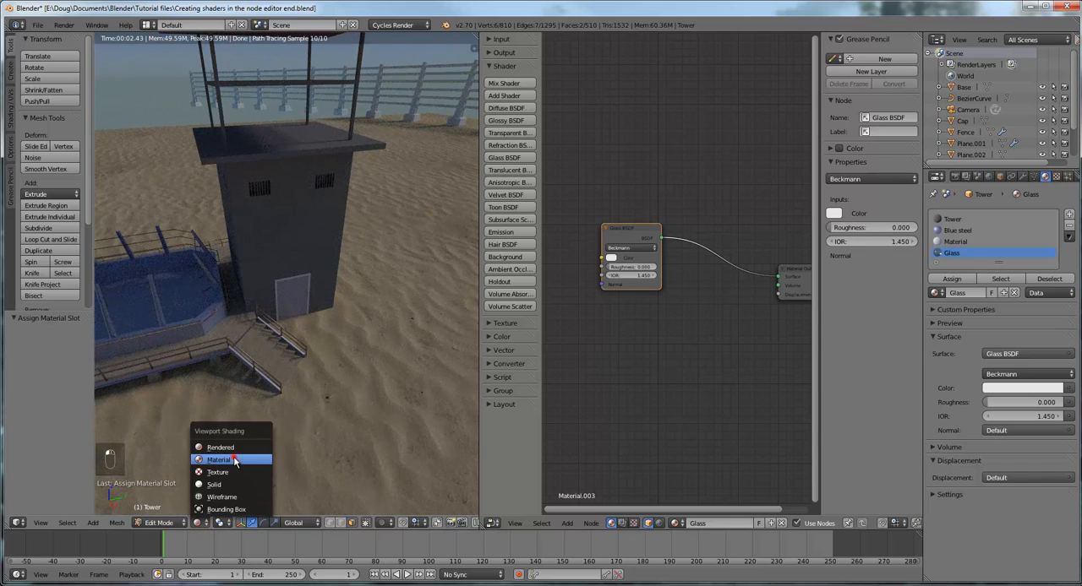
pyautogui.click(216, 460)
pyautogui.moveTo(408, 266); pyautogui.dragTo(277, 275, button='middle')
pyautogui.scroll(4, 331, 289)
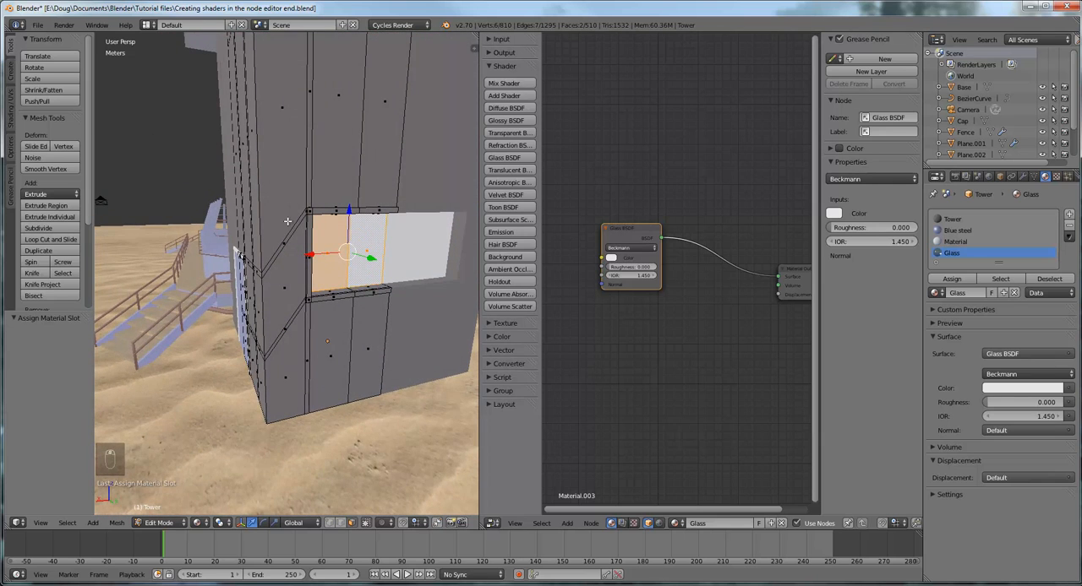
pyautogui.moveTo(398, 278); pyautogui.dragTo(346, 246, button='middle')
pyautogui.scroll(7, 346, 246)
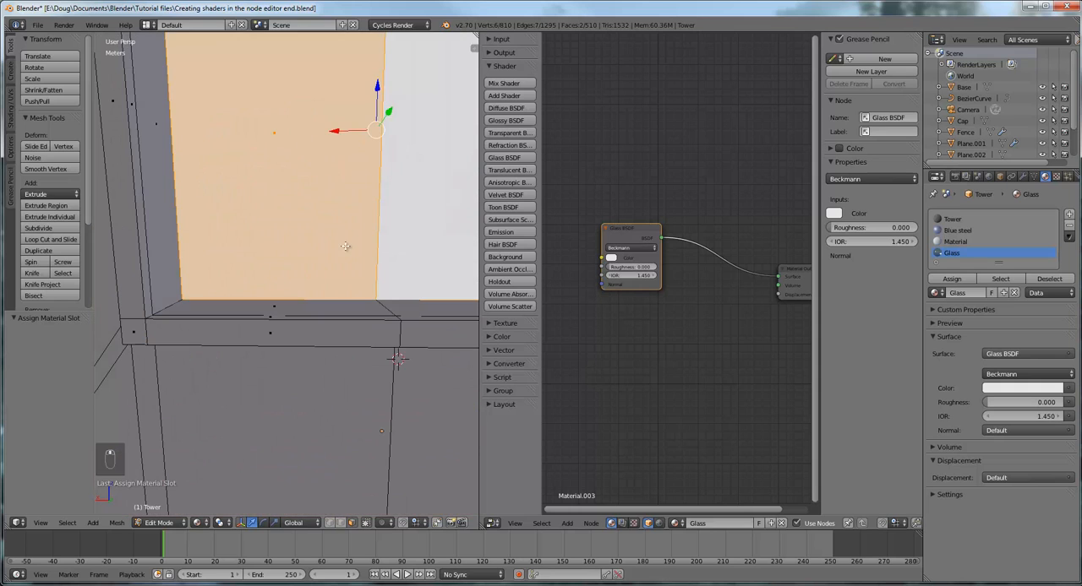
pyautogui.scroll(-3, 347, 240)
pyautogui.scroll(-2, 346, 241)
pyautogui.rightClick(372, 294)
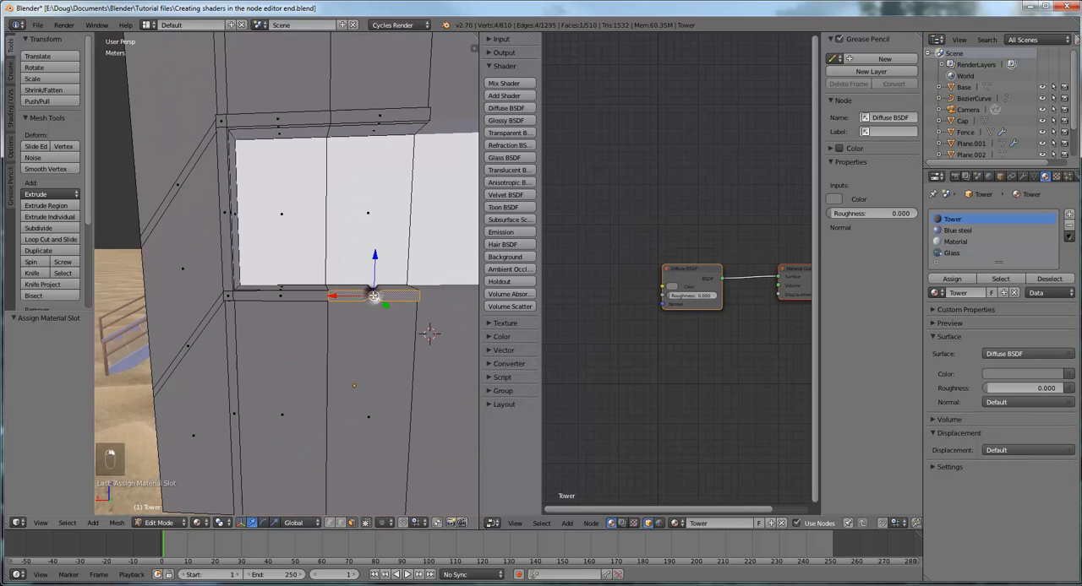
pyautogui.keyDown('shift'); pyautogui.rightClick(281, 297); pyautogui.keyUp('shift')
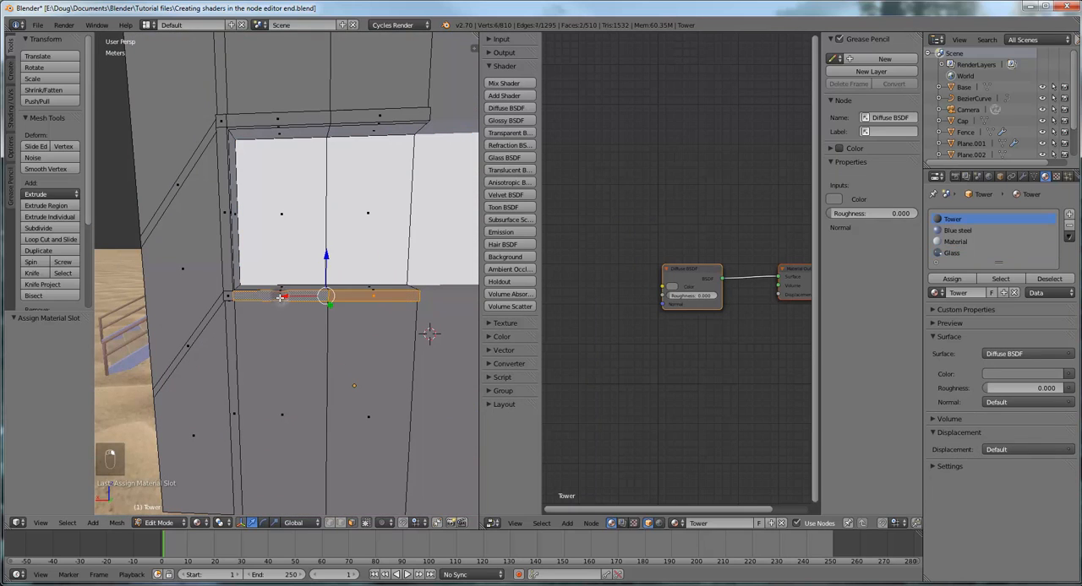
pyautogui.keyDown('shift'); pyautogui.rightClick(225, 296); pyautogui.keyUp('shift')
pyautogui.keyDown('shift'); pyautogui.rightClick(229, 243); pyautogui.keyUp('shift')
pyautogui.keyDown('shift'); pyautogui.rightClick(220, 123); pyautogui.keyUp('shift')
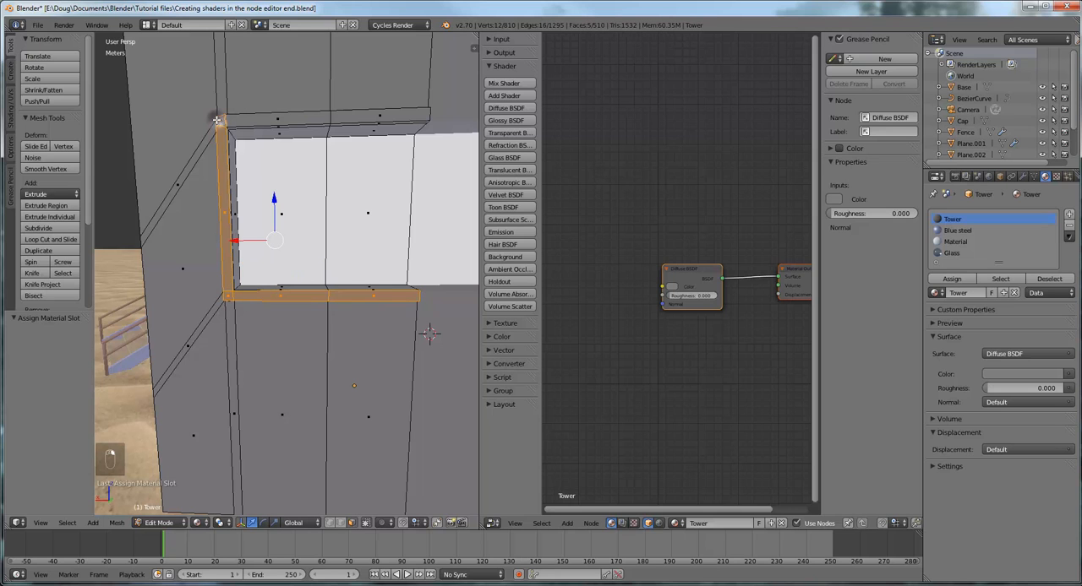
# Add the front and underside faces of the window frame's upper bar to the selection
pyautogui.keyDown('shift'); pyautogui.rightClick(254, 121); pyautogui.keyUp('shift')
pyautogui.keyDown('shift'); pyautogui.rightClick(348, 119); pyautogui.keyUp('shift')
pyautogui.moveTo(393, 135); pyautogui.dragTo(400, 112, button='middle')
pyautogui.keyDown('shift'); pyautogui.rightClick(372, 88); pyautogui.keyUp('shift')
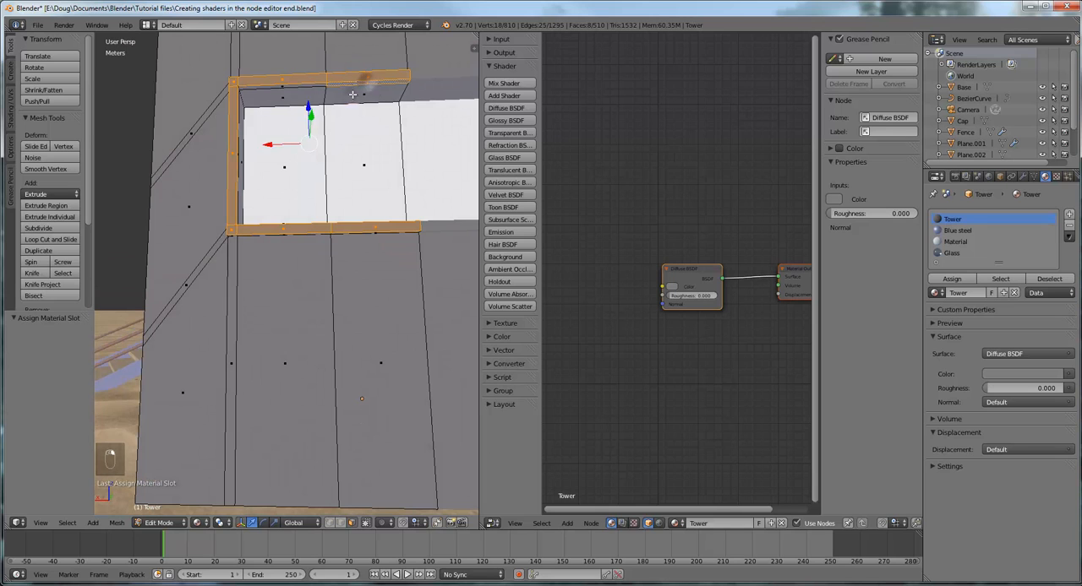
pyautogui.keyDown('shift'); pyautogui.rightClick(348, 94); pyautogui.keyUp('shift')
pyautogui.keyDown('shift'); pyautogui.rightClick(288, 89); pyautogui.keyUp('shift')
pyautogui.keyDown('shift'); pyautogui.rightClick(284, 86); pyautogui.keyUp('shift')
# Add the inner and outer edge faces of the window frame's side bar to the selection
pyautogui.moveTo(422, 140); pyautogui.dragTo(239, 180, button='middle')
pyautogui.keyDown('shift'); pyautogui.rightClick(144, 226); pyautogui.keyUp('shift')
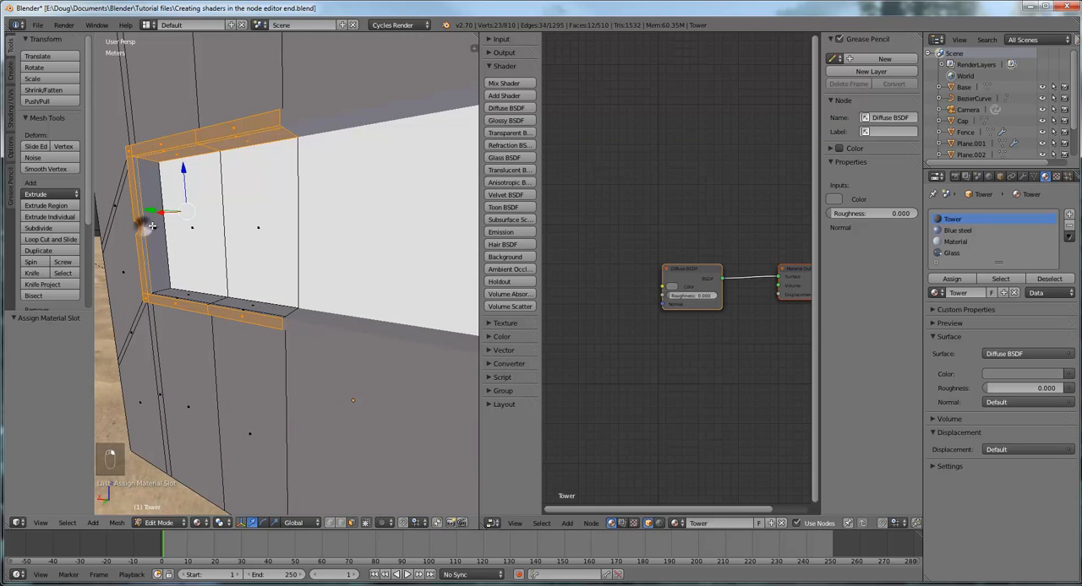
pyautogui.keyDown('shift'); pyautogui.rightClick(148, 228); pyautogui.keyUp('shift')
pyautogui.moveTo(148, 228); pyautogui.dragTo(381, 246, button='middle')
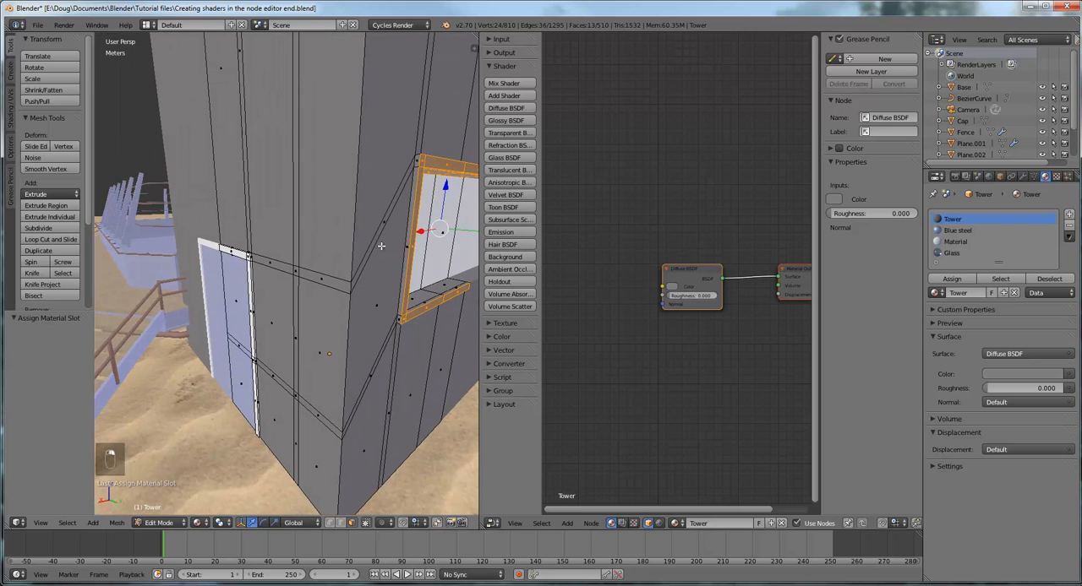
pyautogui.keyDown('shift'); pyautogui.rightClick(417, 161); pyautogui.keyUp('shift')
pyautogui.keyDown('shift'); pyautogui.rightClick(407, 249); pyautogui.keyUp('shift')
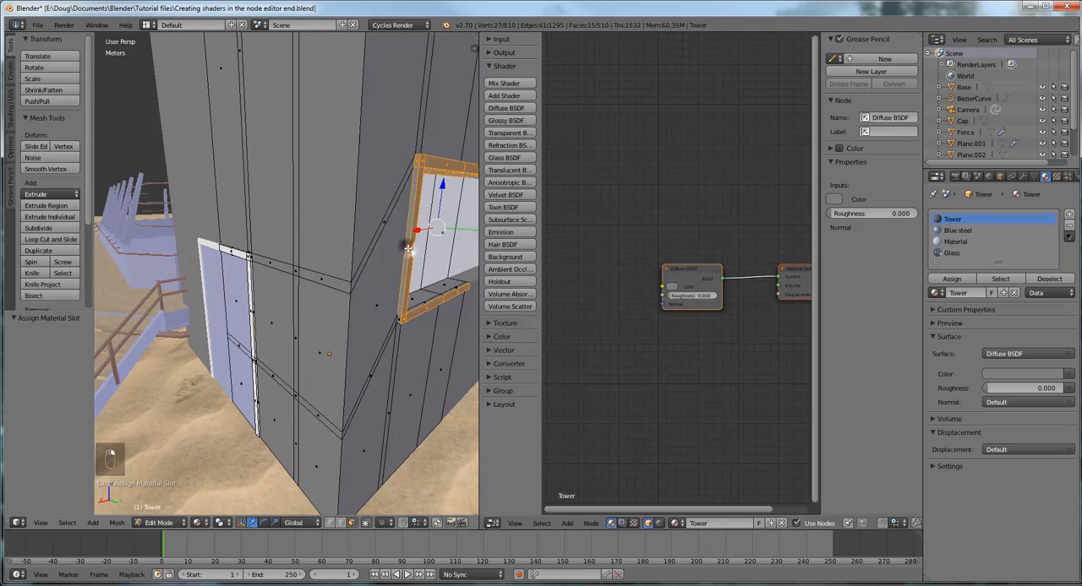
# Add the underside faces of the window frame's lower bar and corner to the selection
pyautogui.moveTo(407, 248); pyautogui.dragTo(312, 157, button='middle')
pyautogui.keyDown('shift'); pyautogui.rightClick(401, 274); pyautogui.keyUp('shift')
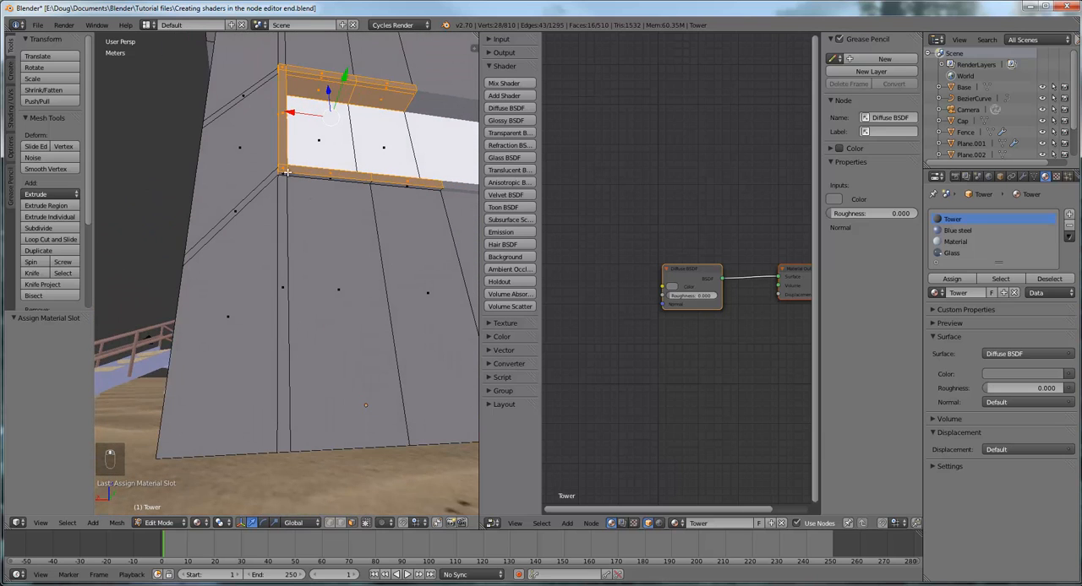
pyautogui.keyDown('shift'); pyautogui.rightClick(282, 173); pyautogui.keyUp('shift')
pyautogui.keyDown('shift'); pyautogui.rightClick(319, 175); pyautogui.keyUp('shift')
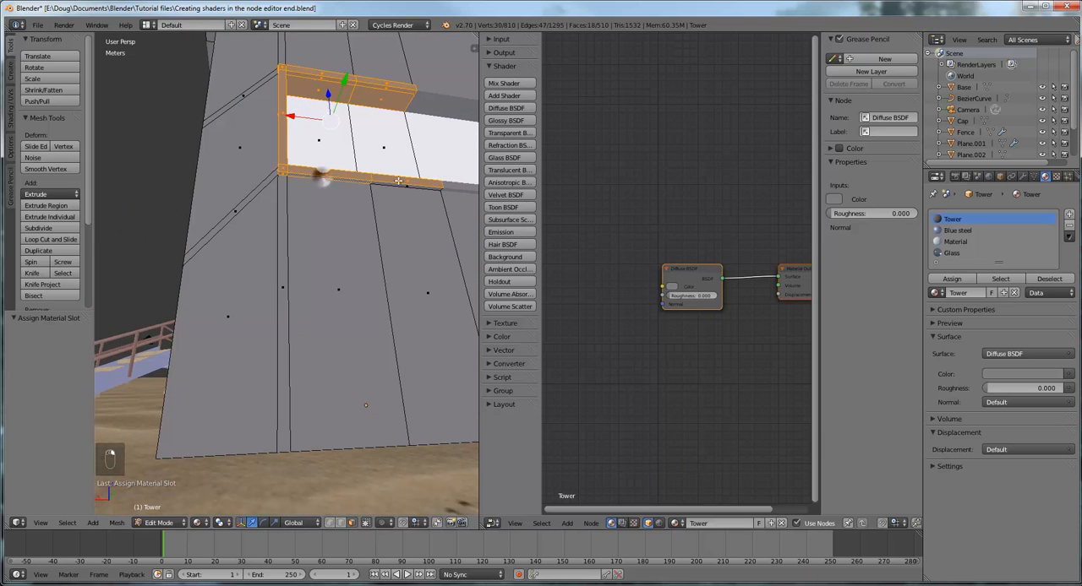
pyautogui.keyDown('shift'); pyautogui.rightClick(412, 187); pyautogui.keyUp('shift')
# Add the top faces of the window frame's upper bar and corner to the selection
pyautogui.moveTo(411, 186); pyautogui.dragTo(391, 246, button='middle')
pyautogui.keyDown('shift'); pyautogui.rightClick(404, 298); pyautogui.keyUp('shift')
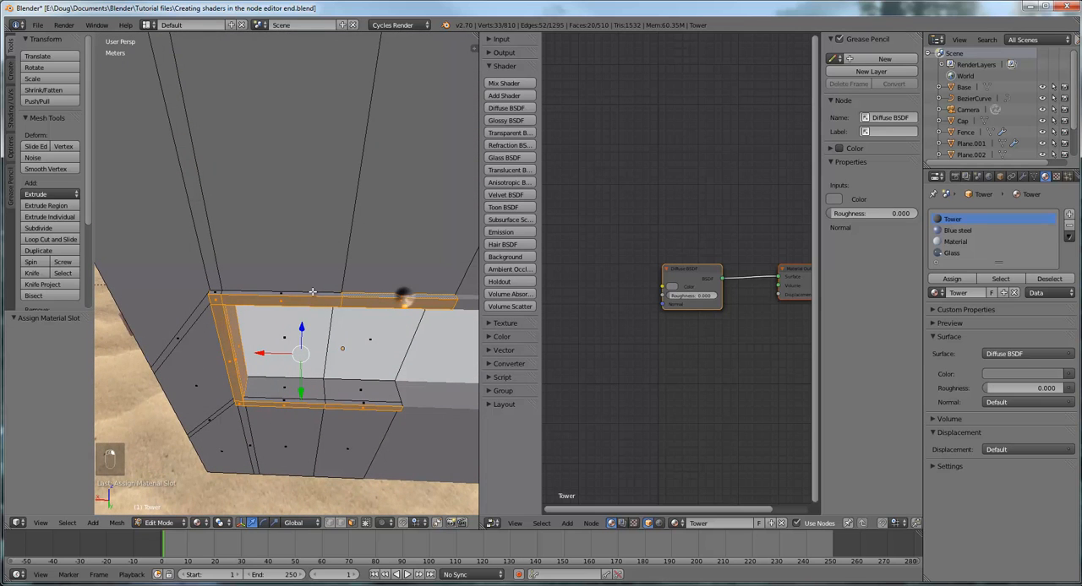
pyautogui.keyDown('shift'); pyautogui.rightClick(292, 290); pyautogui.keyUp('shift')
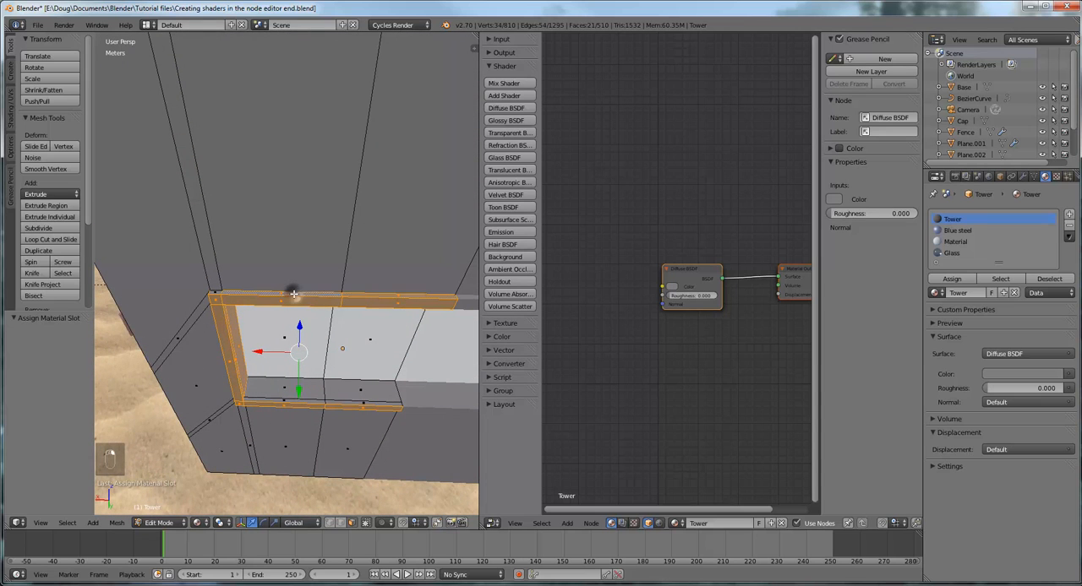
pyautogui.keyDown('shift'); pyautogui.rightClick(214, 294); pyautogui.keyUp('shift')
# Add the upward-facing sill faces of the window frame's lower bar to the selection
pyautogui.moveTo(309, 323); pyautogui.dragTo(286, 302, button='middle')
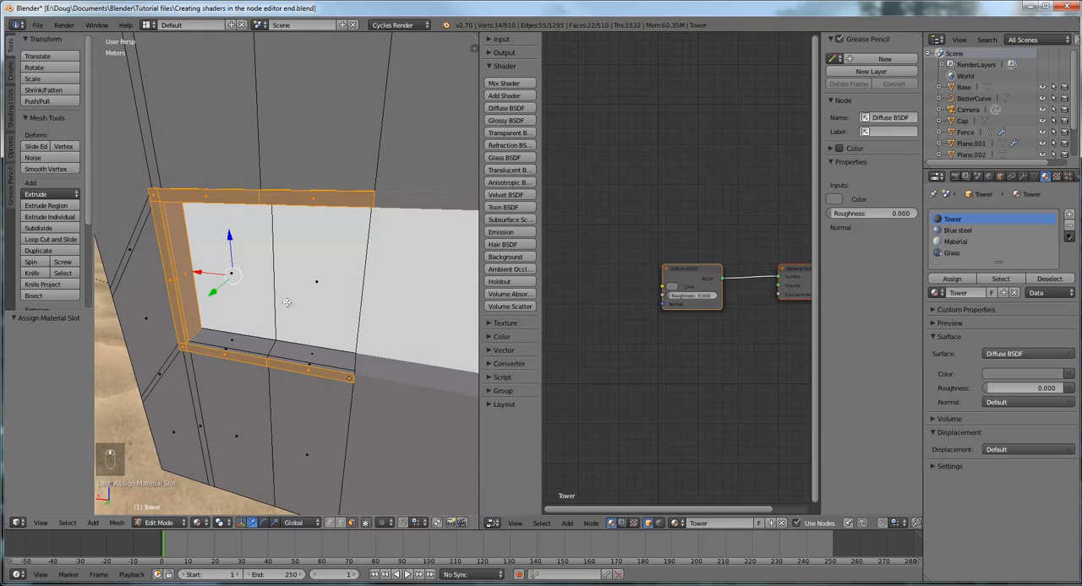
pyautogui.keyDown('shift'); pyautogui.rightClick(230, 353); pyautogui.keyUp('shift')
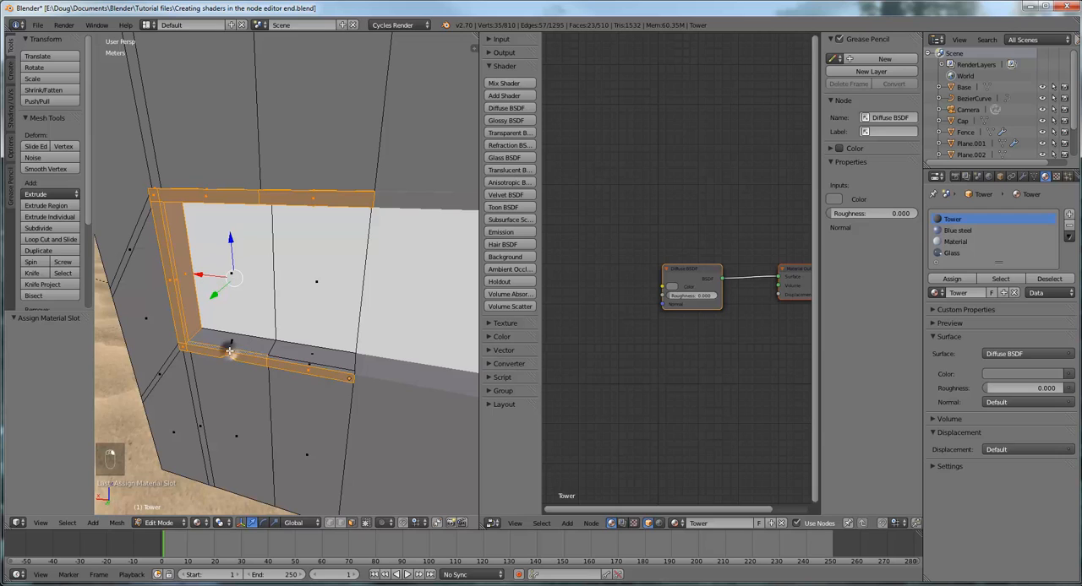
pyautogui.keyDown('shift'); pyautogui.rightClick(252, 354); pyautogui.keyUp('shift')
pyautogui.keyDown('shift'); pyautogui.rightClick(314, 360); pyautogui.keyUp('shift')
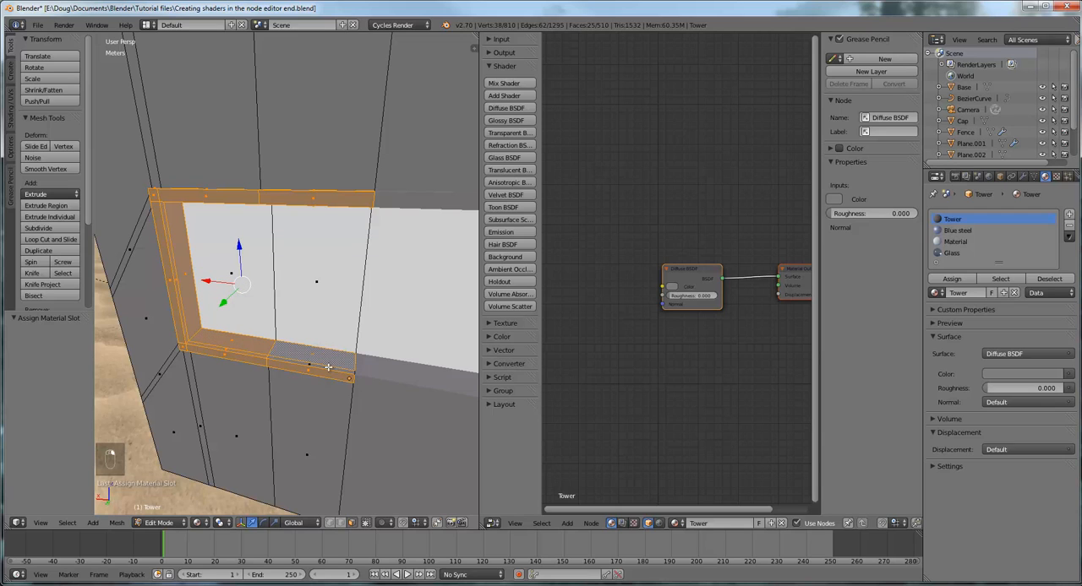
# Circle-select the remaining sill face of the lower bar and remove the glass pane from the selection
pyautogui.press('c')
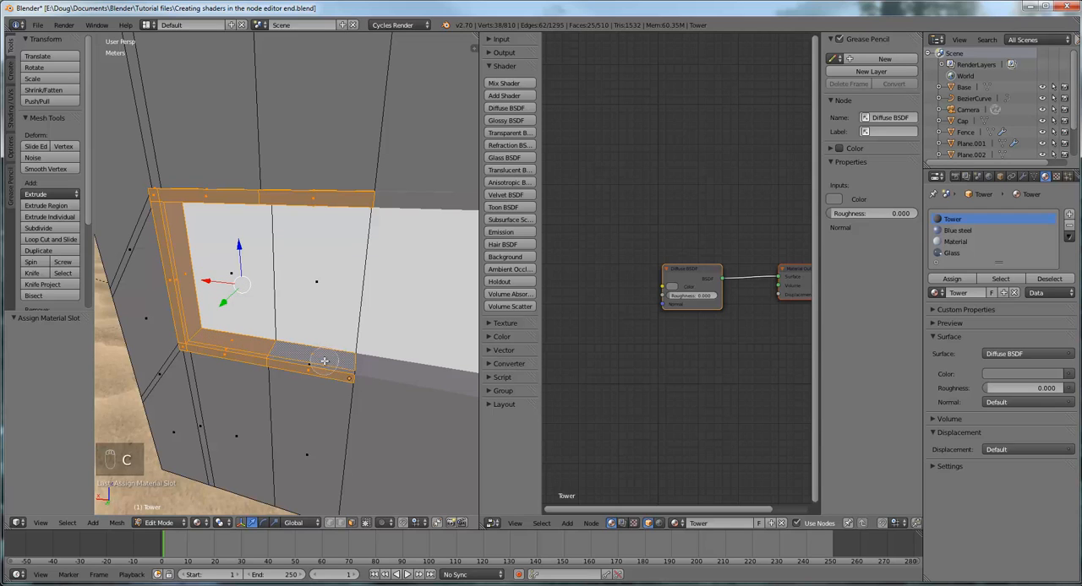
pyautogui.moveTo(328, 367); pyautogui.dragTo(290, 360)
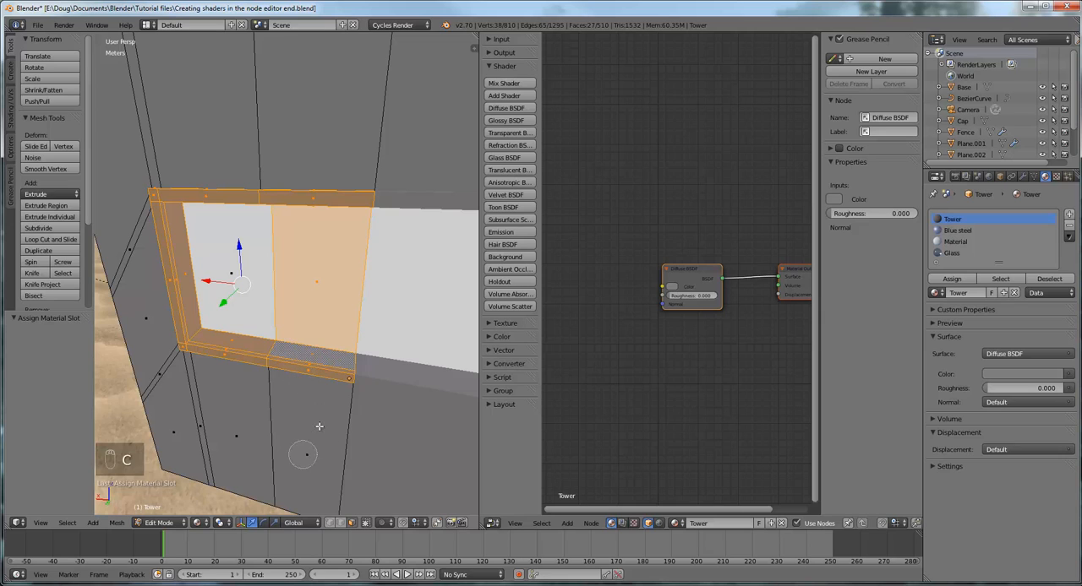
pyautogui.rightClick(319, 281)
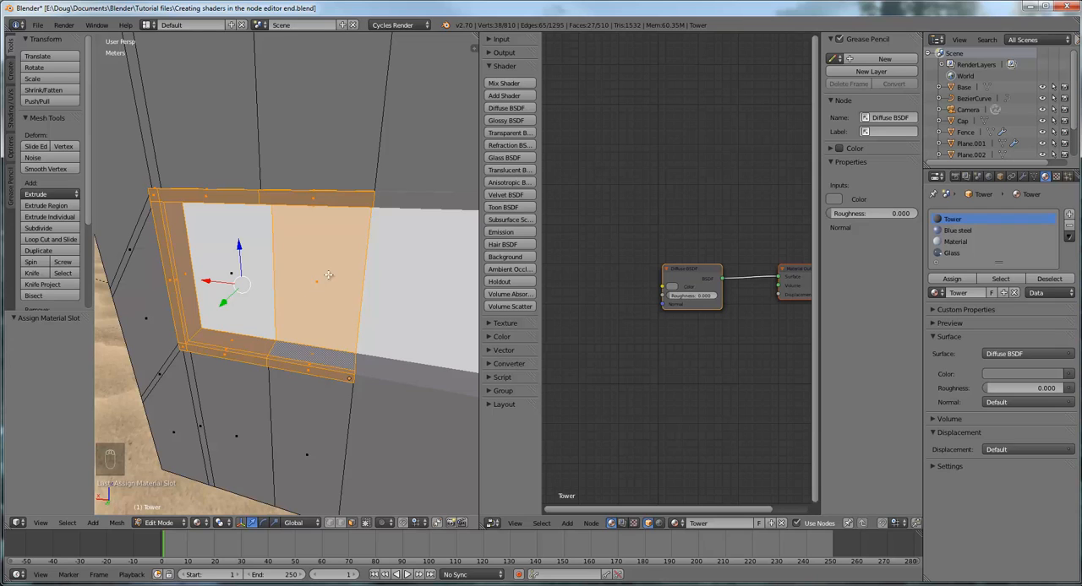
pyautogui.keyDown('shift'); pyautogui.rightClick(317, 280); pyautogui.keyUp('shift')
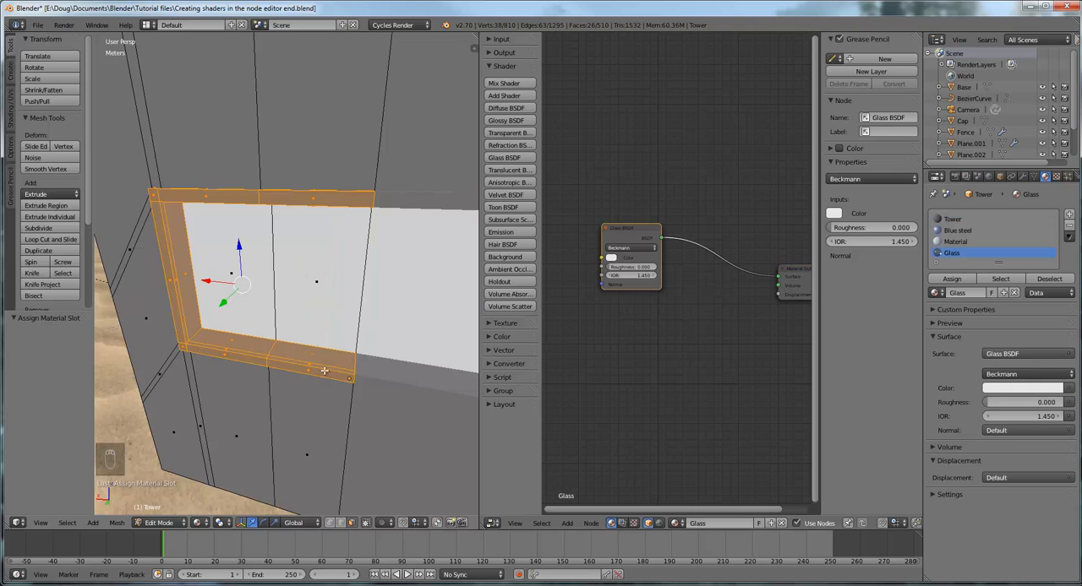
# Rename the tower's third material, Material, as Off white
pyautogui.moveTo(340, 349); pyautogui.dragTo(394, 322, button='middle')
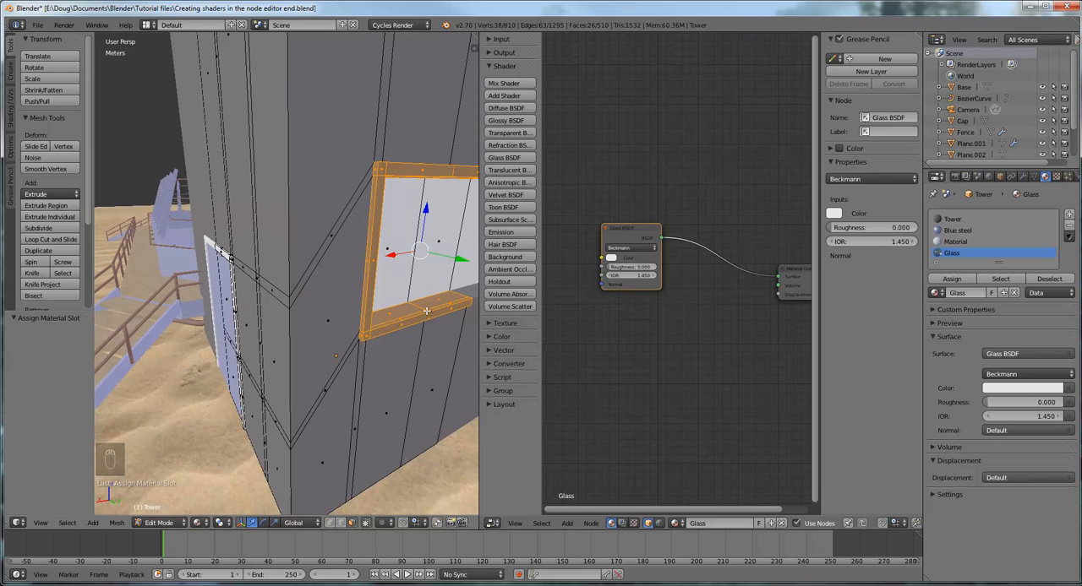
pyautogui.moveTo(423, 311); pyautogui.dragTo(399, 312, button='middle')
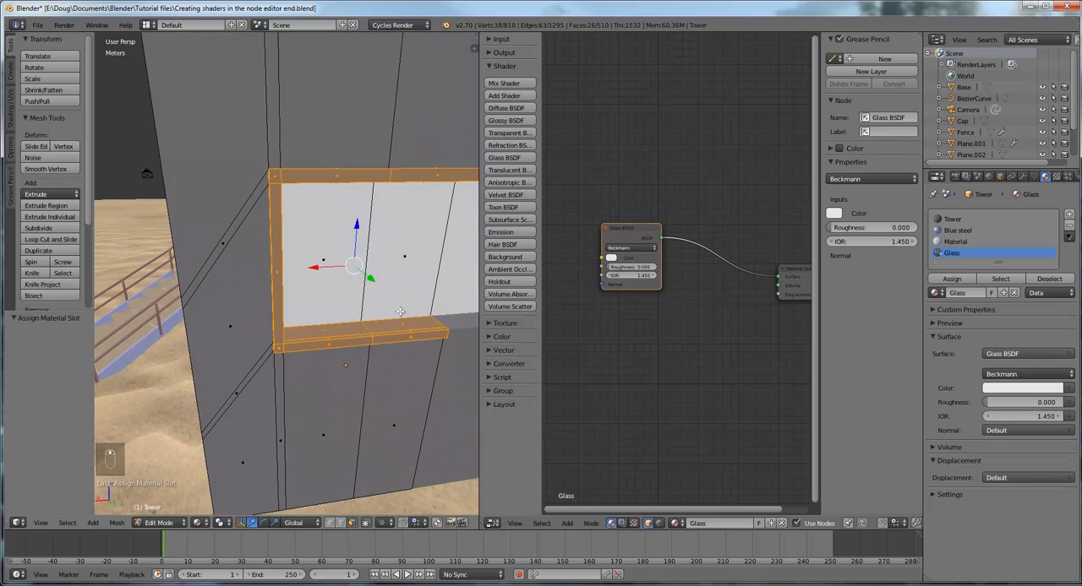
pyautogui.scroll(-4, 406, 301)
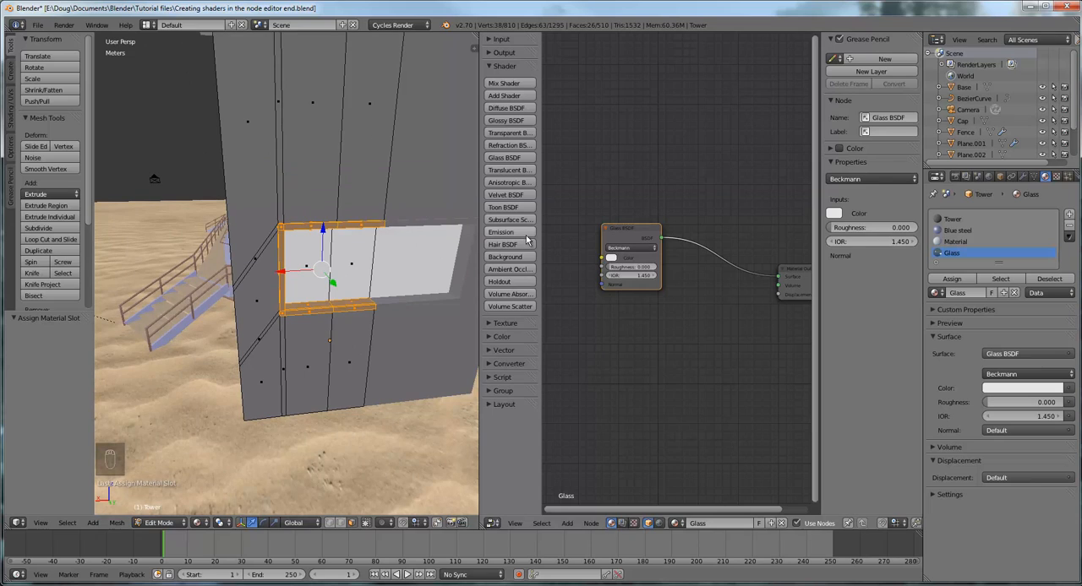
pyautogui.click(956, 243)
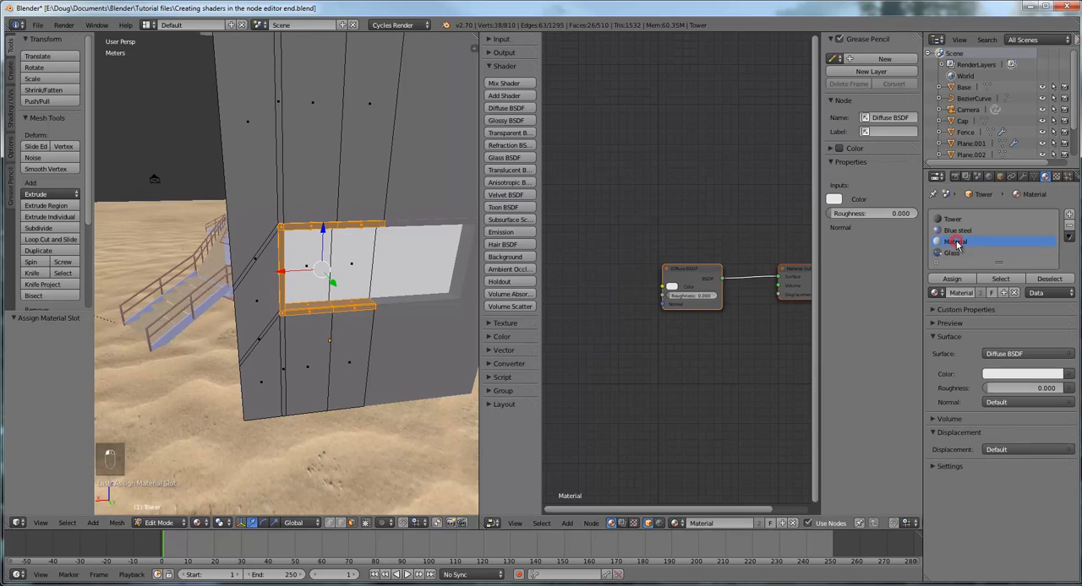
pyautogui.click(956, 242)
pyautogui.write('Off white')
pyautogui.press('Return')
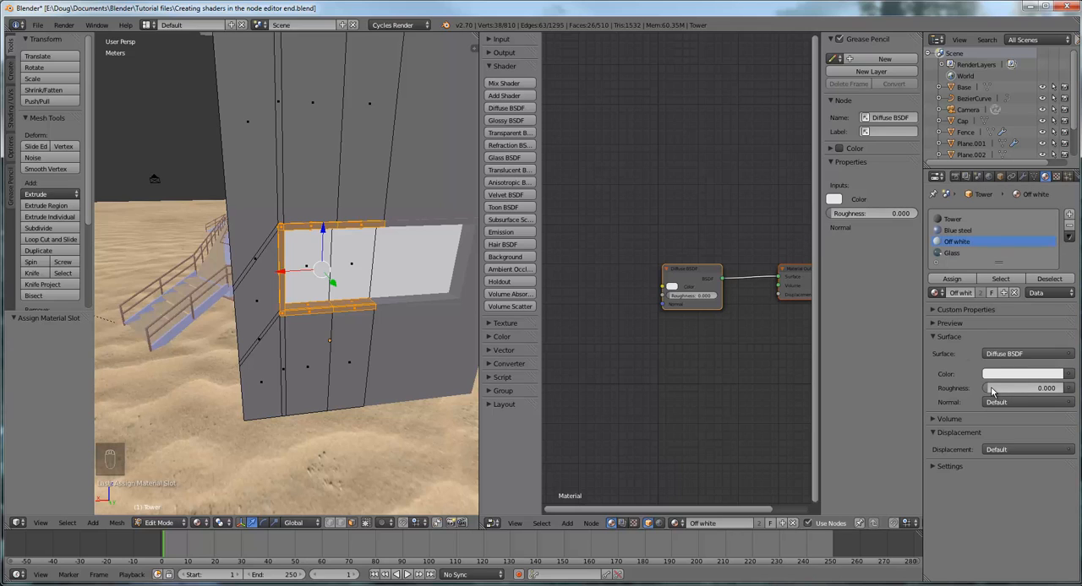
# Set the Off white material's roughness to 0.363 and assign it to the selected window frame faces
pyautogui.moveTo(988, 390); pyautogui.dragTo(1014, 391)
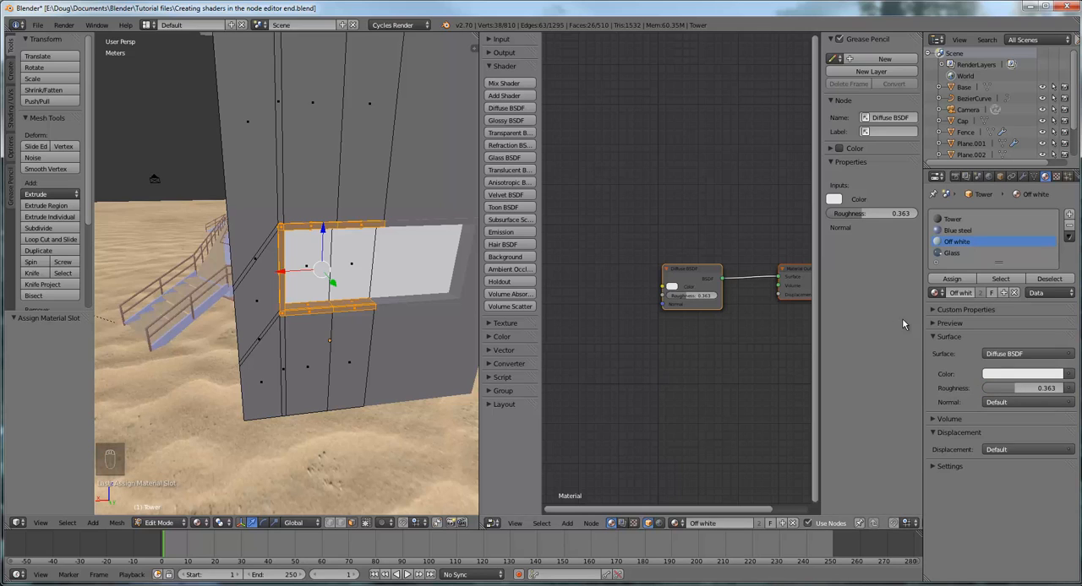
pyautogui.click(960, 281)
pyautogui.moveTo(363, 338); pyautogui.dragTo(403, 328, button='middle')
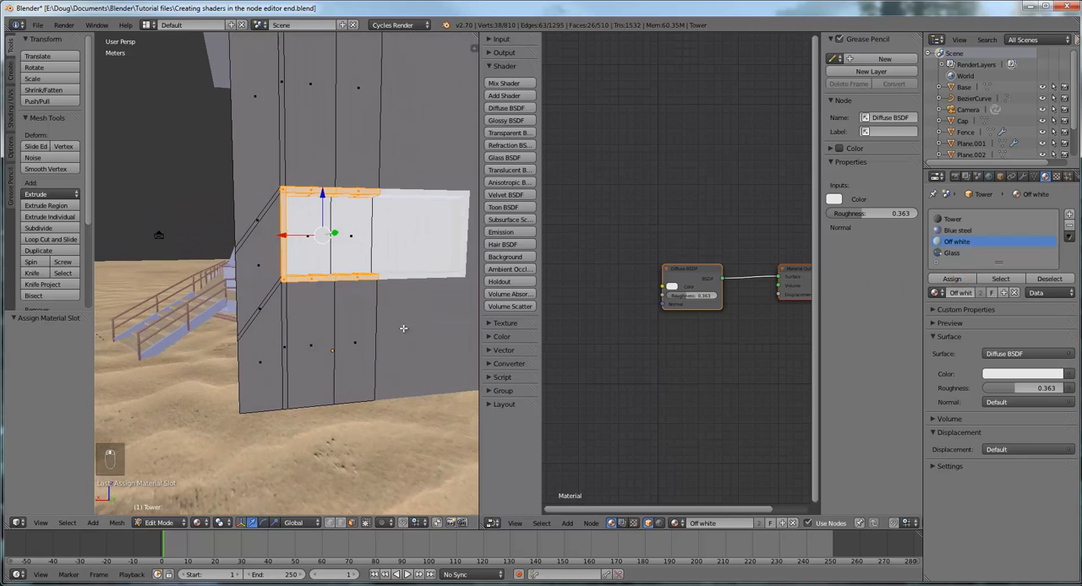
pyautogui.moveTo(385, 230); pyautogui.dragTo(391, 254, button='middle')
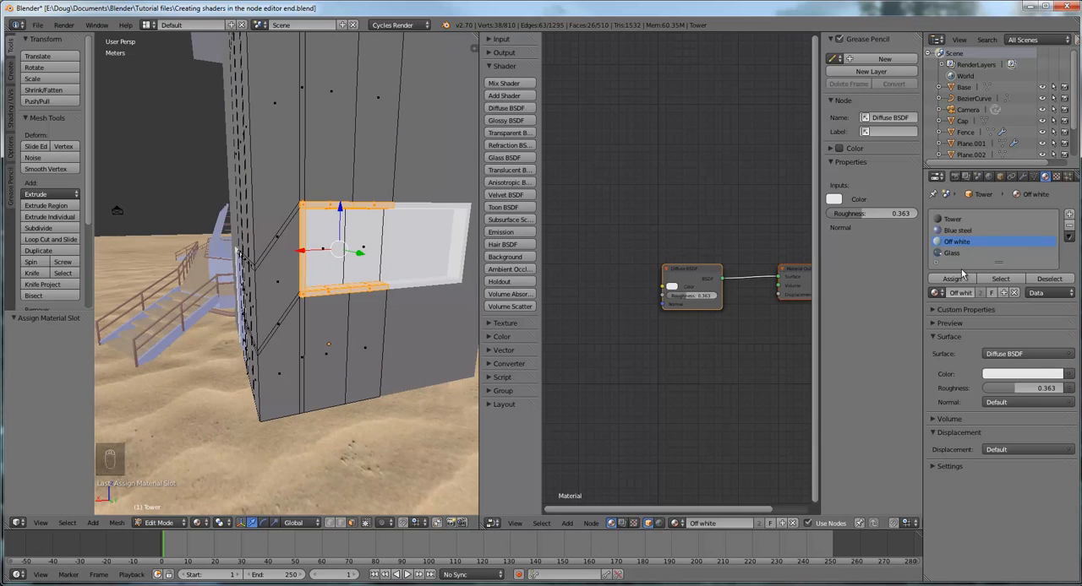
# Circle-select the tower wall faces beside the door, adding them to the selection
pyautogui.moveTo(355, 322); pyautogui.dragTo(428, 318, button='middle')
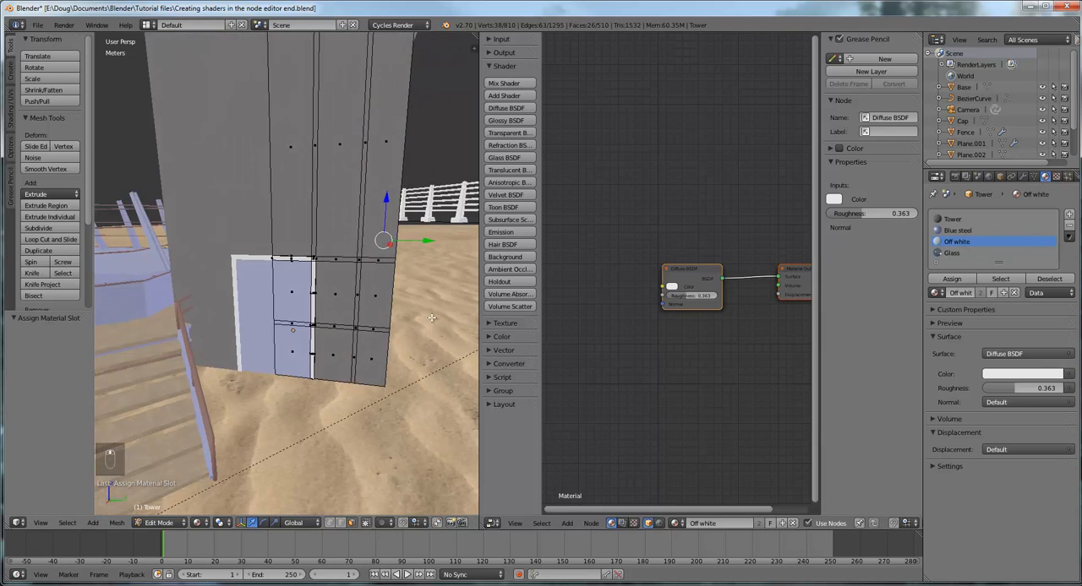
pyautogui.moveTo(404, 367); pyautogui.dragTo(389, 337, button='middle')
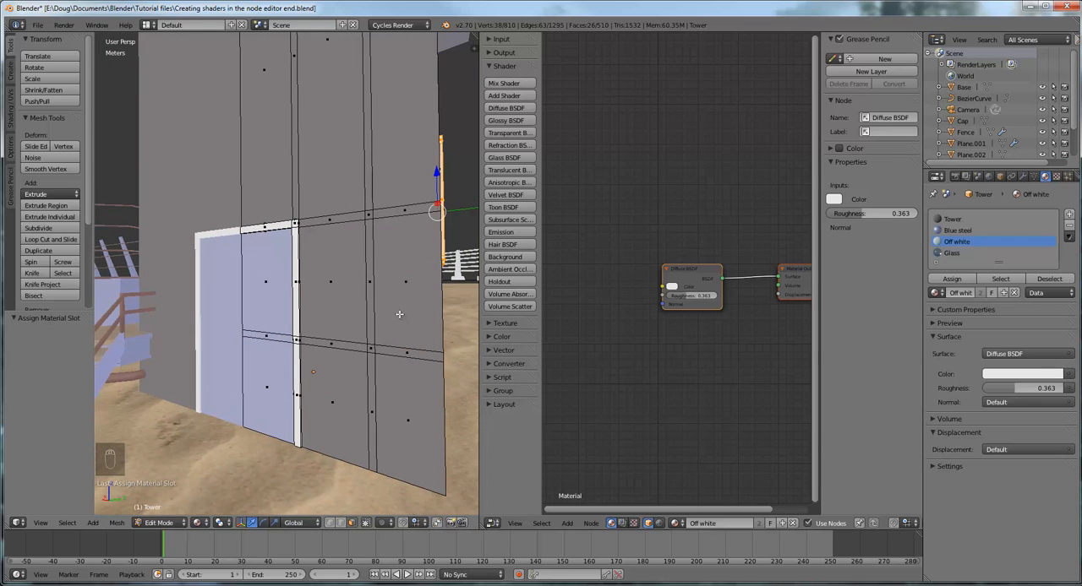
pyautogui.press('c')
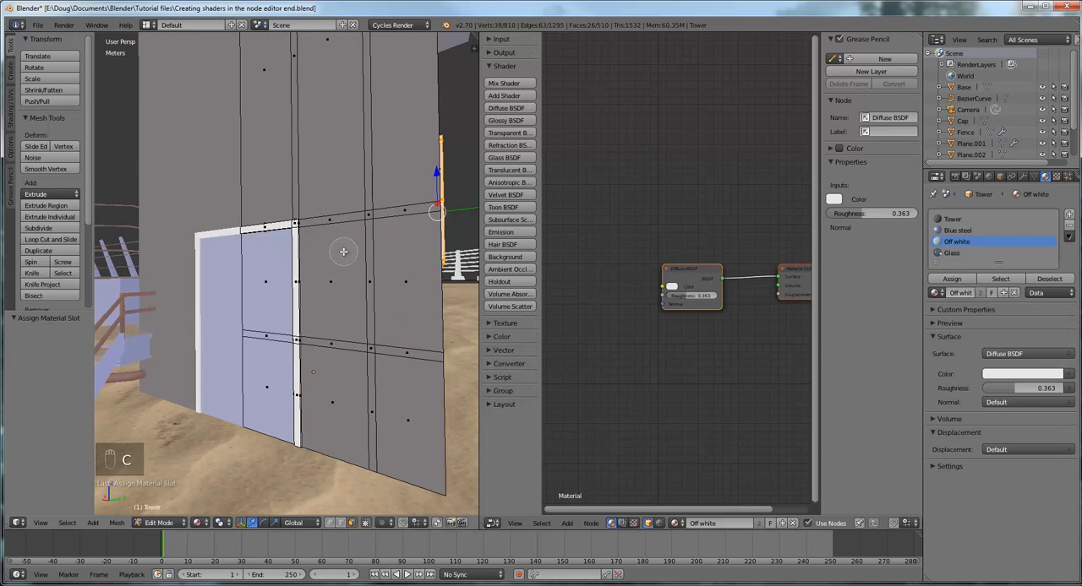
pyautogui.moveTo(335, 251)
pyautogui.mouseDown()
pyautogui.moveTo(330, 430)
pyautogui.moveTo(388, 438)
pyautogui.moveTo(399, 300)
pyautogui.mouseUp()
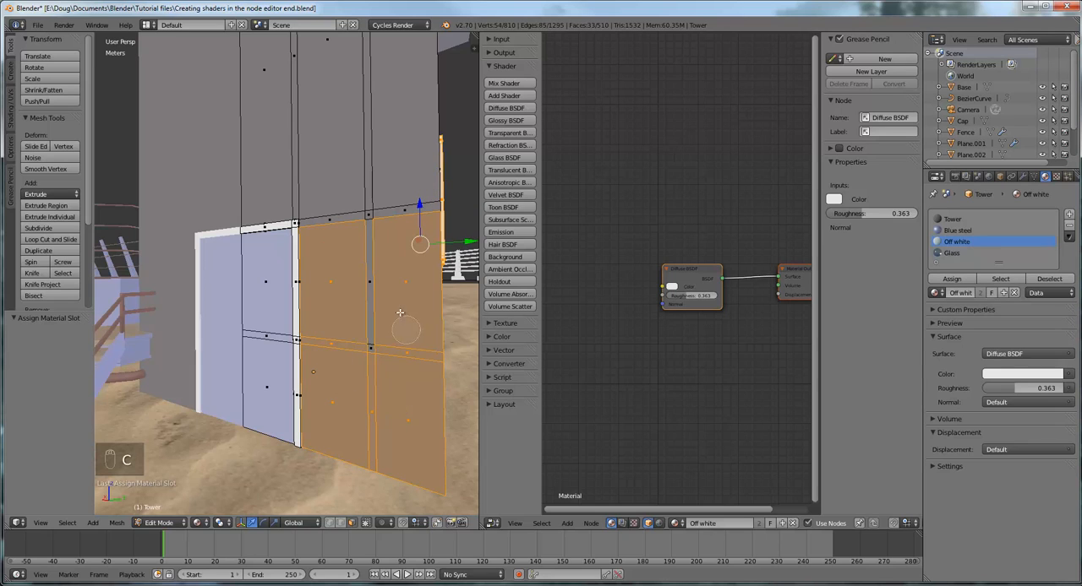
pyautogui.scroll(-2, 385, 339)
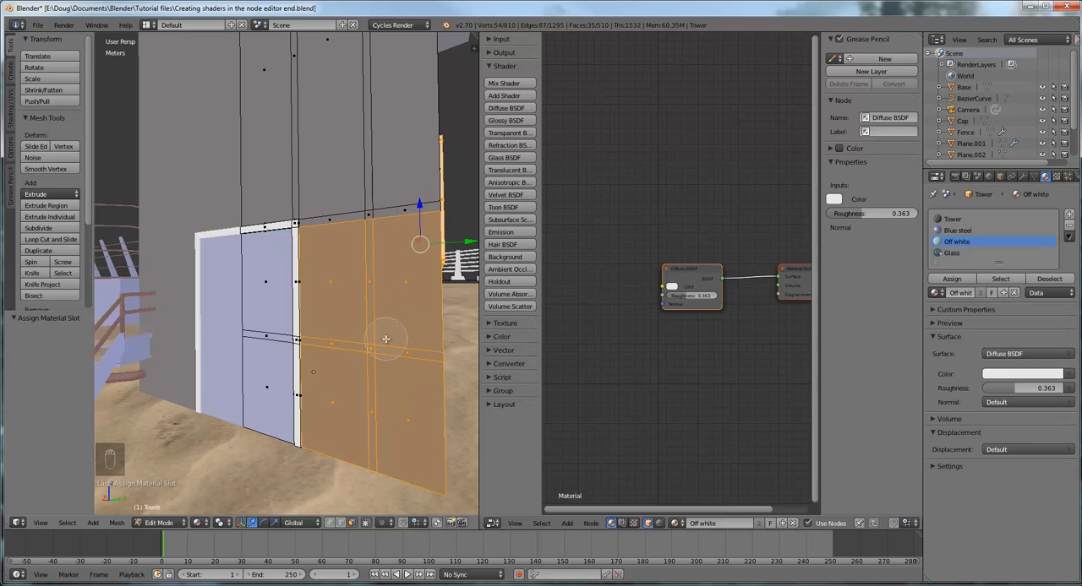
# Circle-select the tower wall faces above the door, adding them to the current selection
pyautogui.scroll(4, 385, 339)
pyautogui.scroll(-5, 385, 338)
pyautogui.scroll(-3, 386, 339)
pyautogui.scroll(-1, 385, 339)
pyautogui.scroll(3, 386, 338)
pyautogui.click(382, 218)
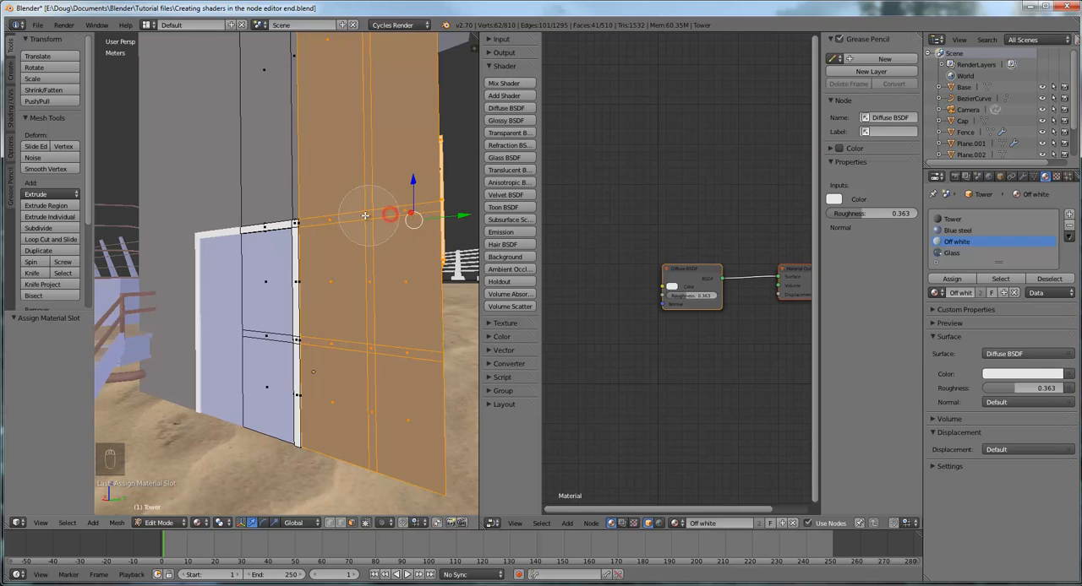
pyautogui.click(309, 69)
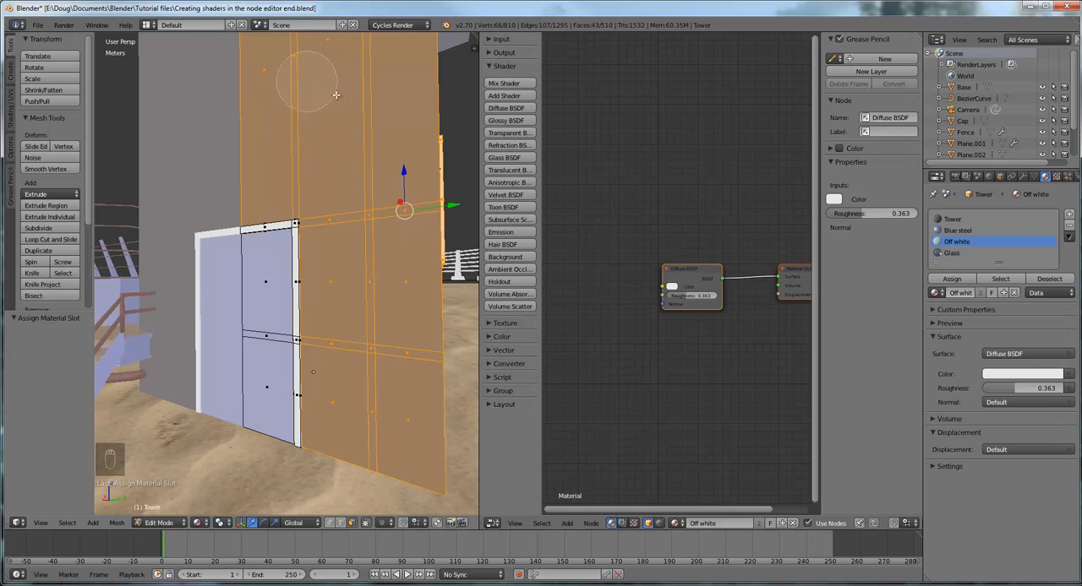
# Circle-select the tower wall faces below the white-framed window, adding them to the selection
pyautogui.moveTo(382, 139); pyautogui.dragTo(346, 154, button='middle')
pyautogui.scroll(-5, 364, 163)
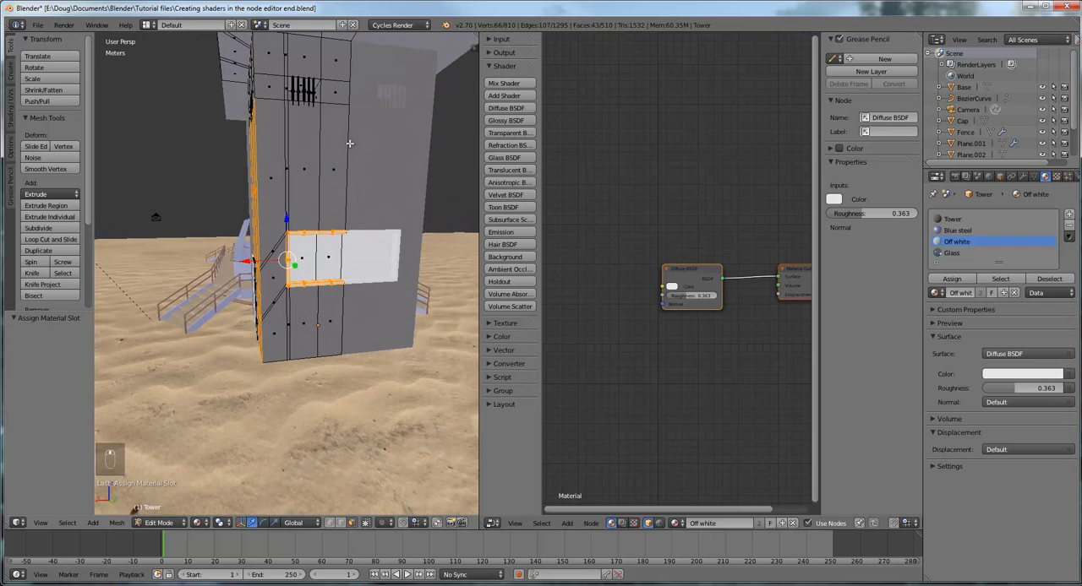
pyautogui.moveTo(355, 295); pyautogui.dragTo(370, 286, button='middle')
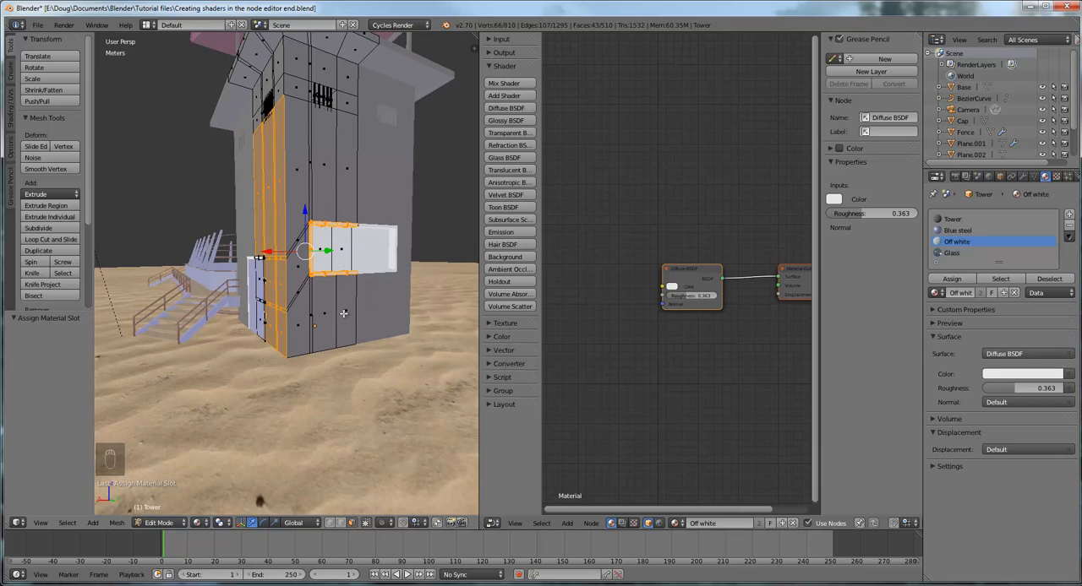
pyautogui.press('c')
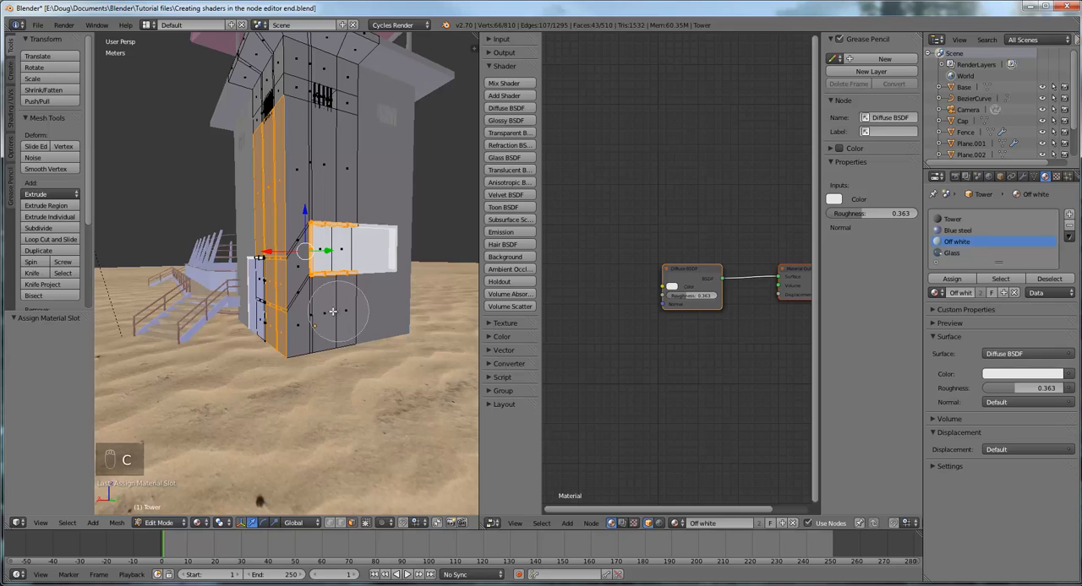
pyautogui.click(324, 316)
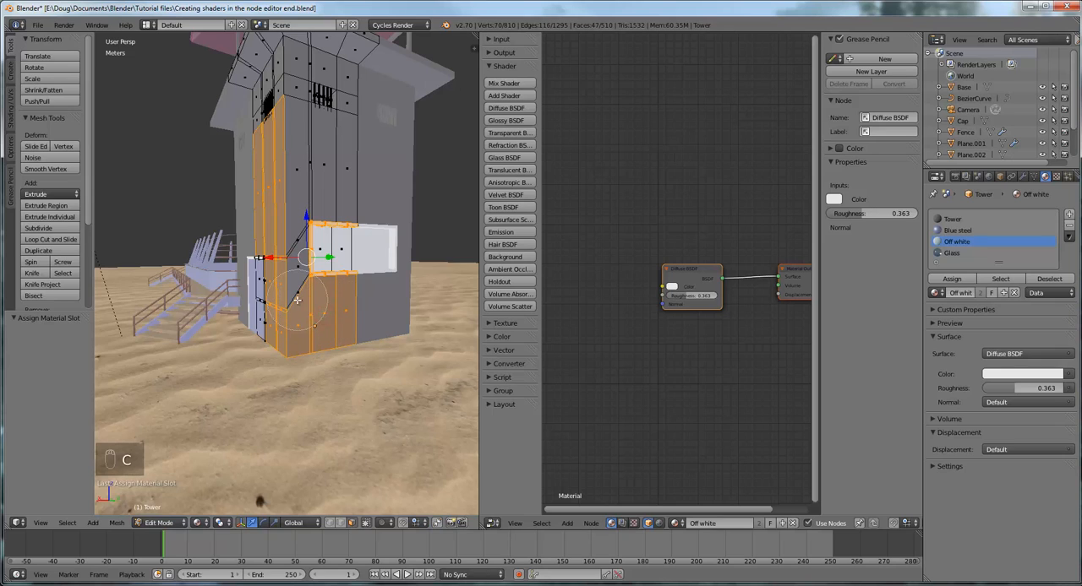
# Try to remove the window's upper and lower frame faces from the selection with circle deselection
pyautogui.rightClick(335, 239)
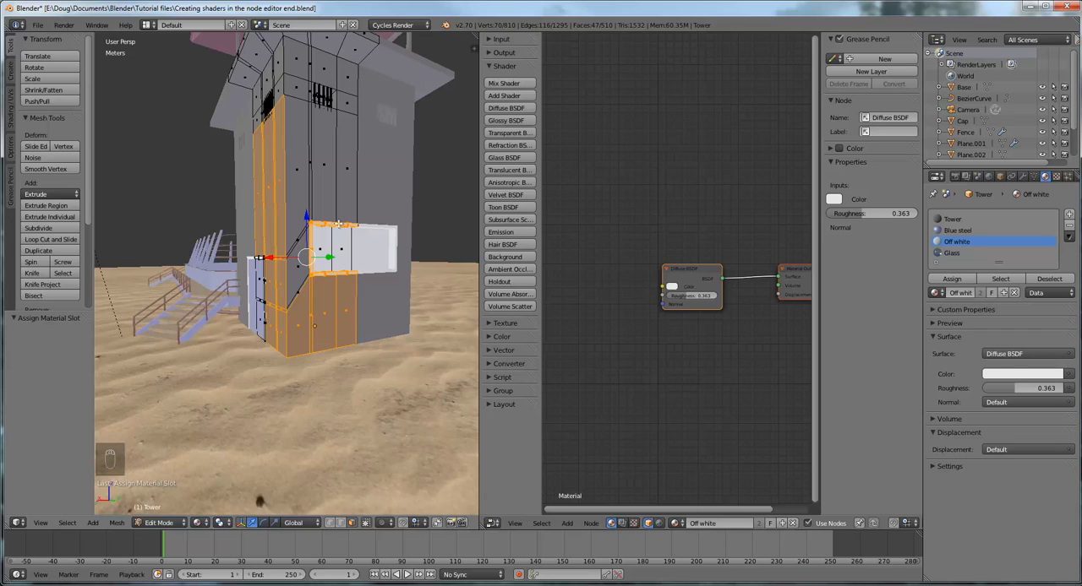
pyautogui.press('c')
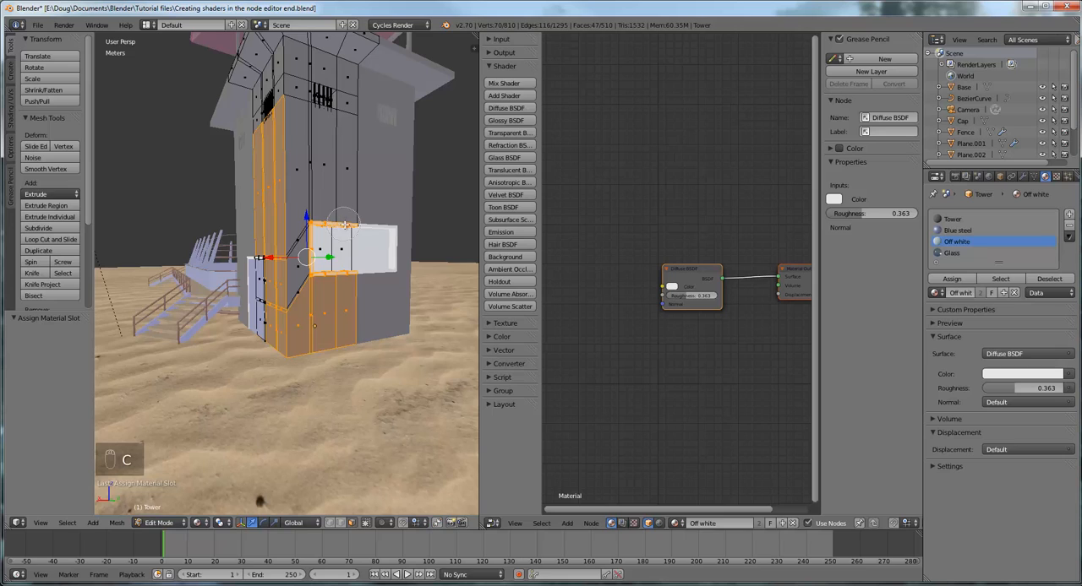
pyautogui.moveTo(342, 212); pyautogui.dragTo(321, 223, button='middle')
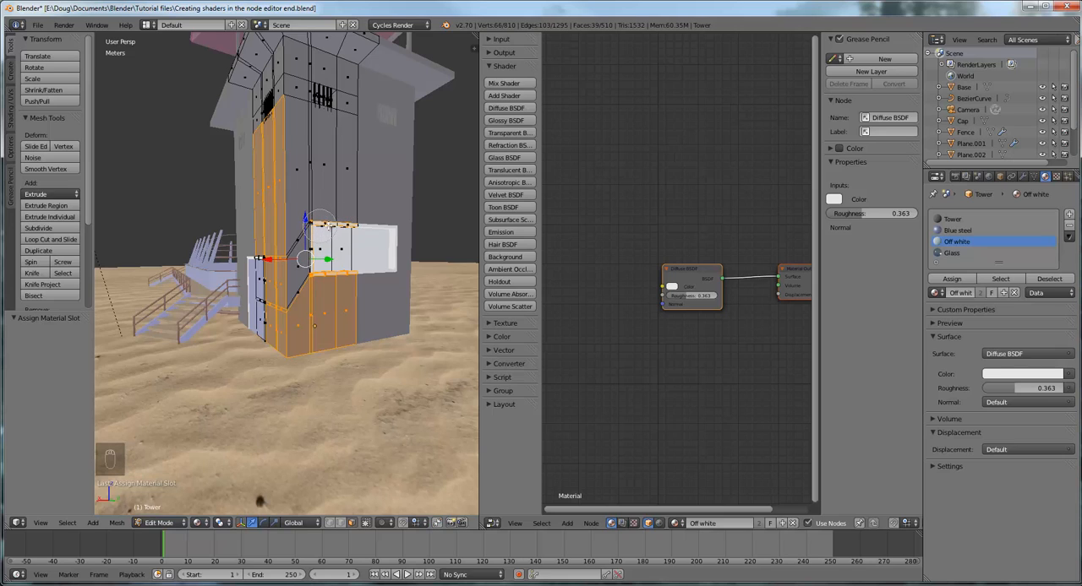
pyautogui.rightClick(332, 244)
pyautogui.press('c')
pyautogui.moveTo(333, 264)
pyautogui.mouseDown(button='middle')
pyautogui.moveTo(366, 291)
pyautogui.moveTo(347, 341)
pyautogui.moveTo(349, 288)
pyautogui.mouseUp(button='middle')
pyautogui.rightClick(343, 276)
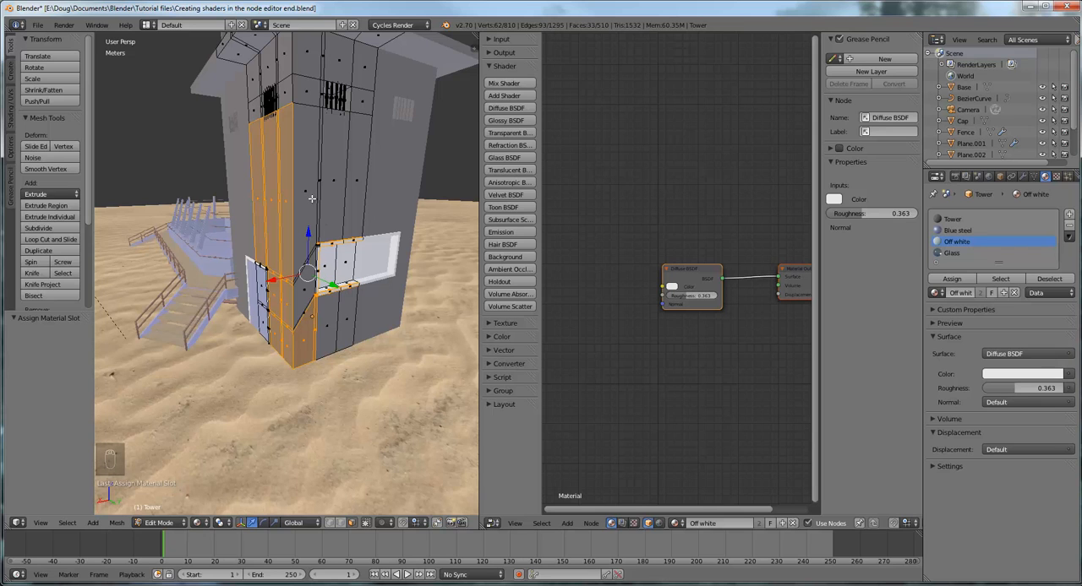
# Clear the selection and select all faces assigned to the Tower material
pyautogui.press('a')
pyautogui.press('a')
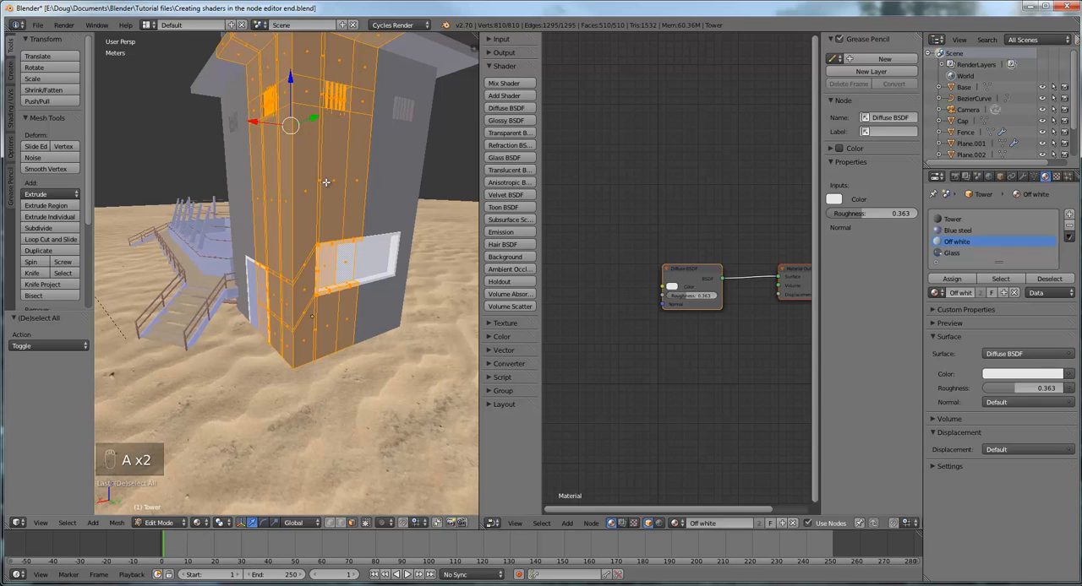
pyautogui.moveTo(320, 192); pyautogui.dragTo(348, 178, button='middle')
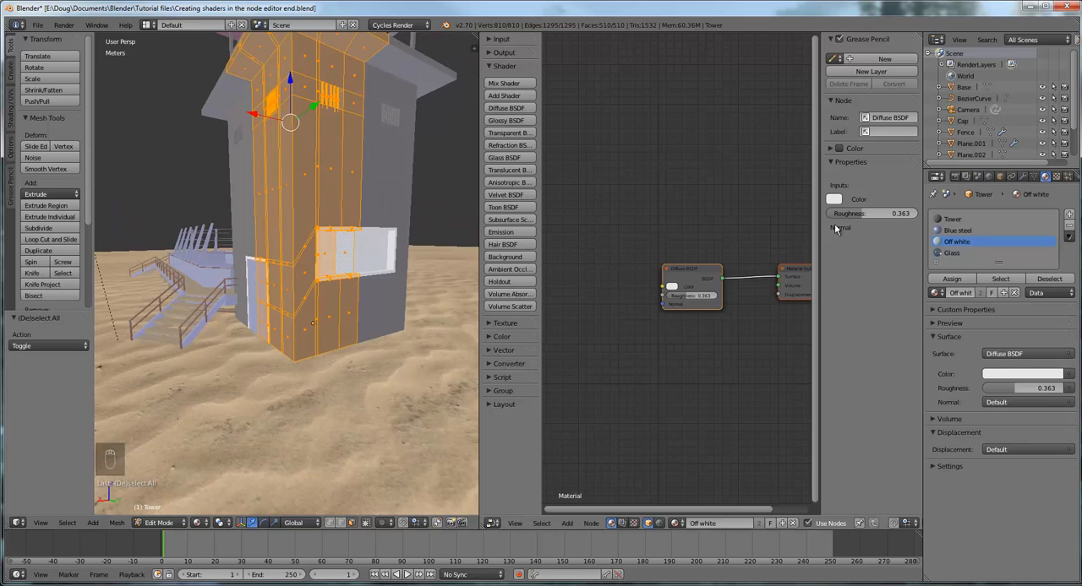
pyautogui.click(958, 231)
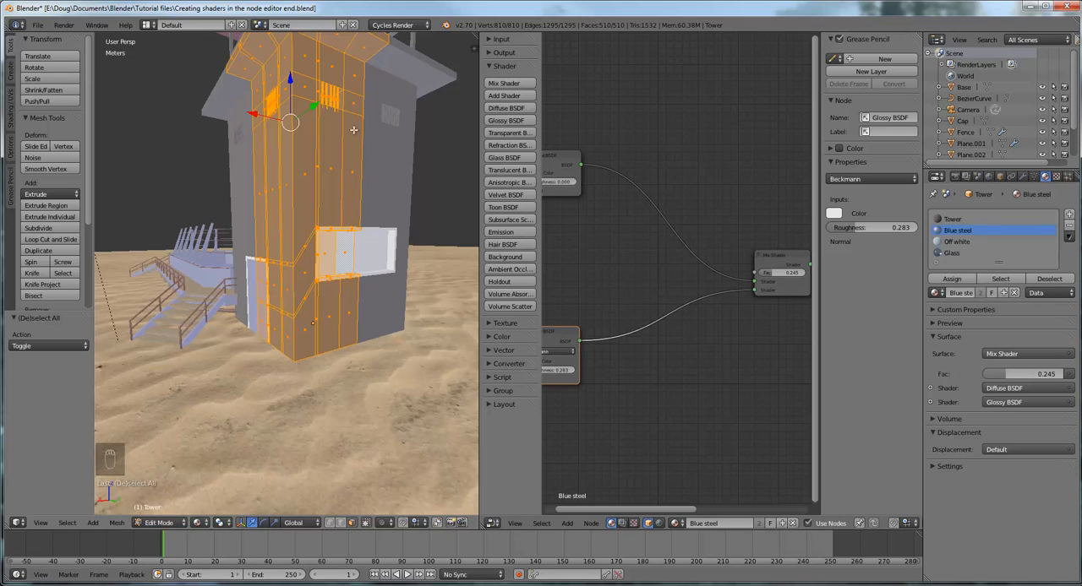
pyautogui.click(957, 222)
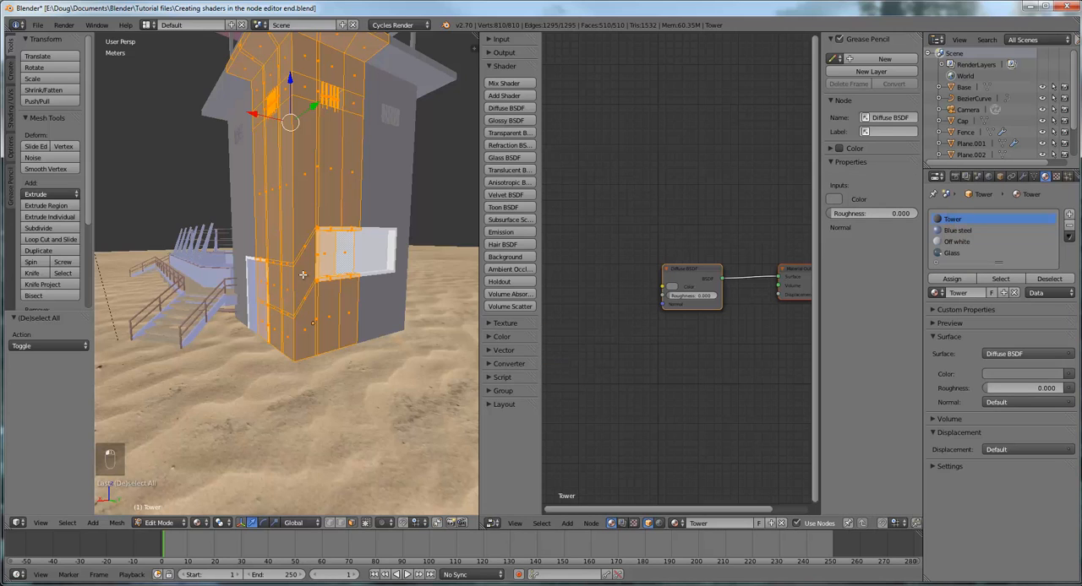
pyautogui.press('a')
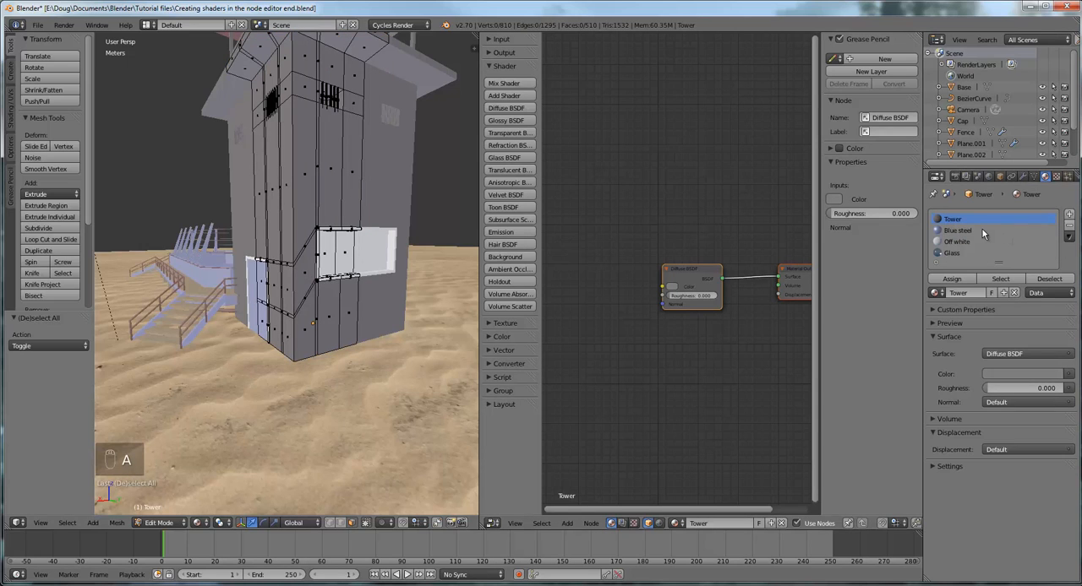
pyautogui.click(1000, 279)
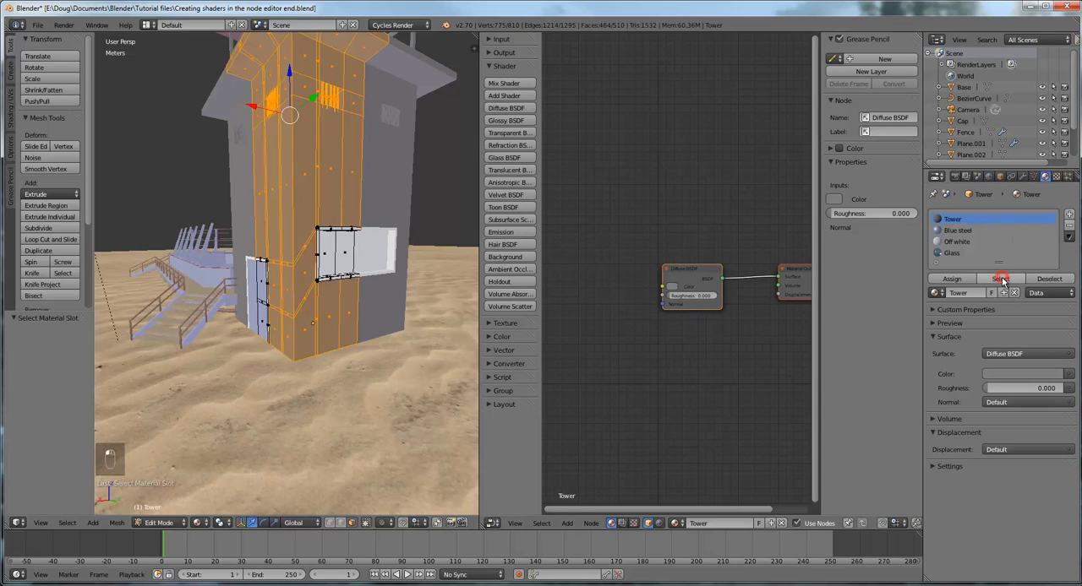
# Try to pick out the linked geometry of a bar in the tower's upper barred window
pyautogui.moveTo(413, 307); pyautogui.dragTo(474, 332, button='middle')
pyautogui.moveTo(412, 317); pyautogui.dragTo(368, 295, button='middle')
pyautogui.scroll(3, 370, 203)
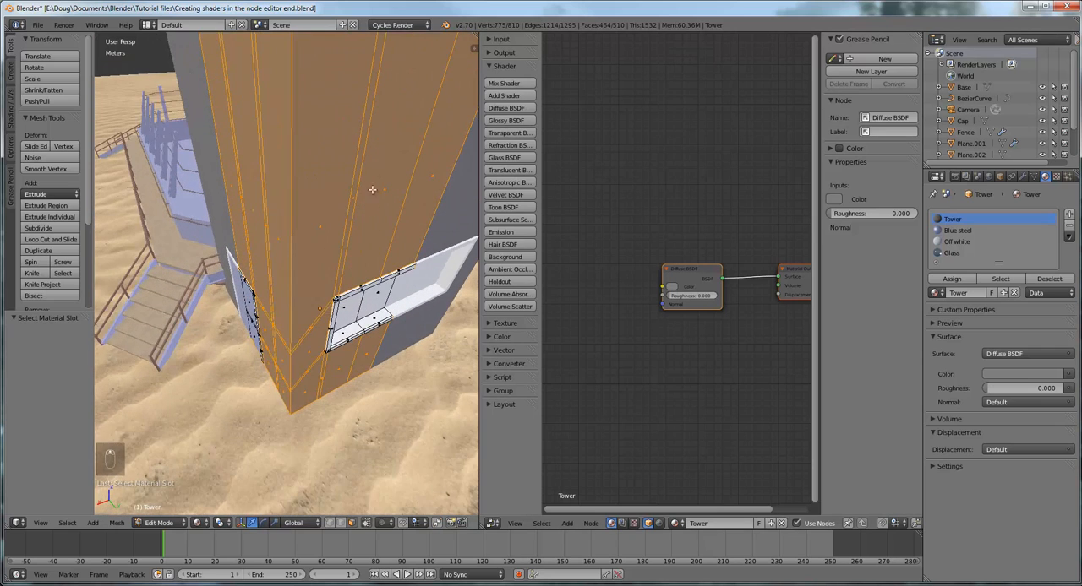
pyautogui.moveTo(372, 189); pyautogui.dragTo(320, 236, button='middle')
pyautogui.scroll(-5, 346, 183)
pyautogui.scroll(5, 314, 206)
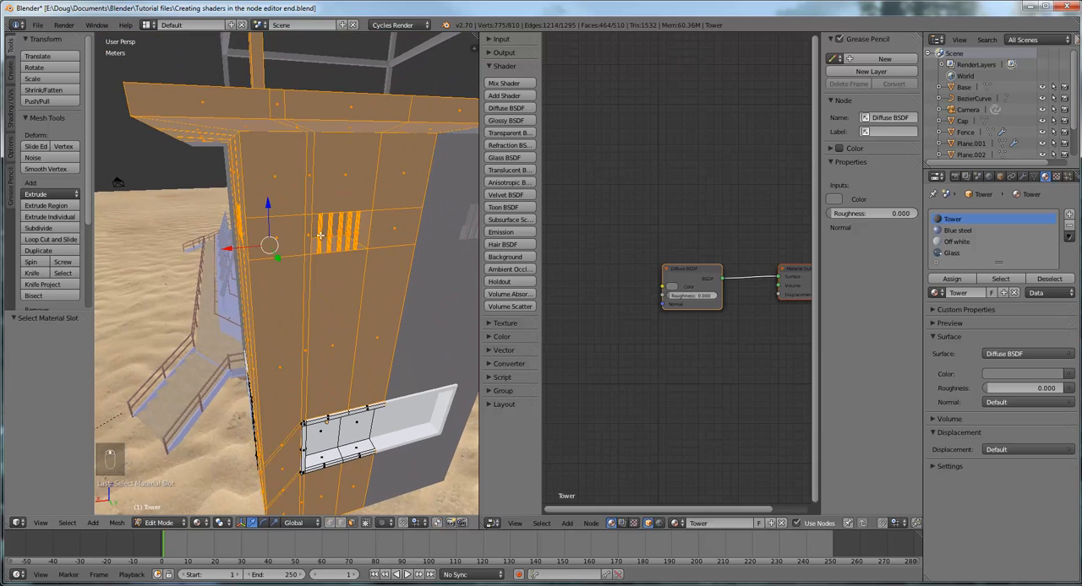
pyautogui.scroll(3, 320, 237)
pyautogui.scroll(-2, 320, 237)
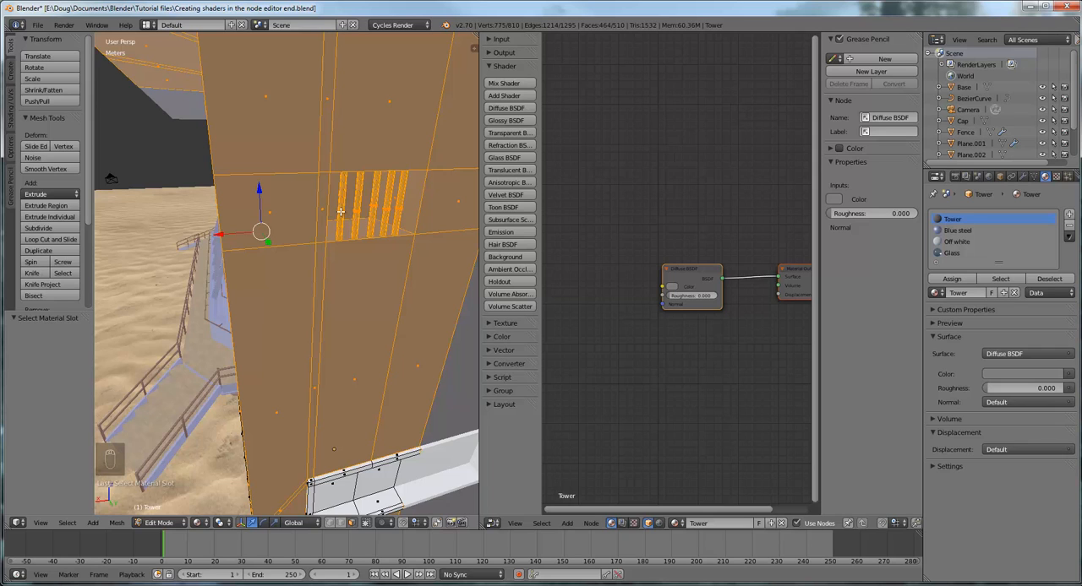
pyautogui.press('l')
pyautogui.press('l')
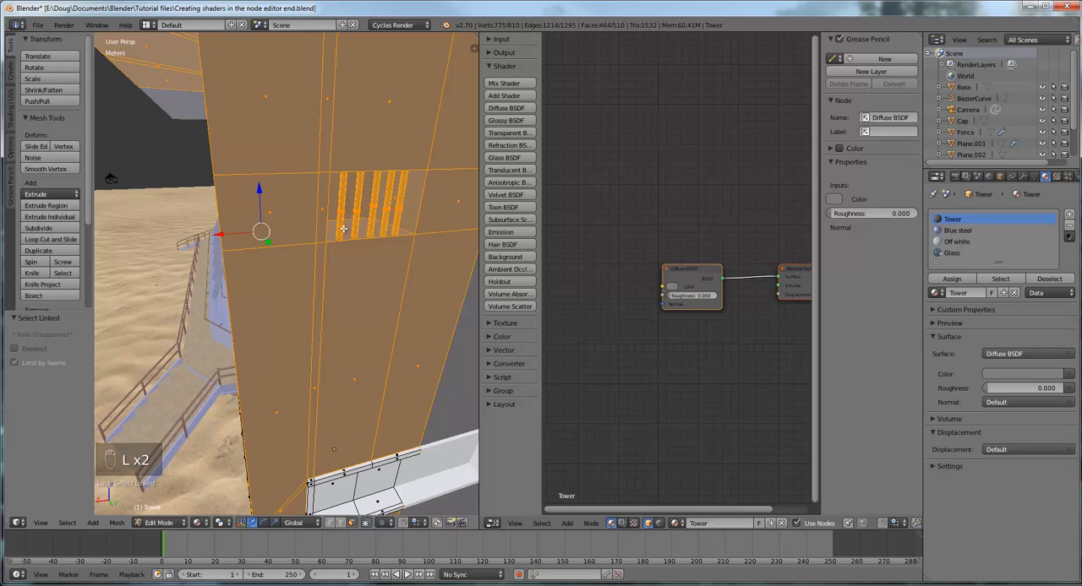
# Box-deselect the visible bar and recess faces of the upper barred window
pyautogui.moveTo(343, 228); pyautogui.dragTo(339, 208, button='middle')
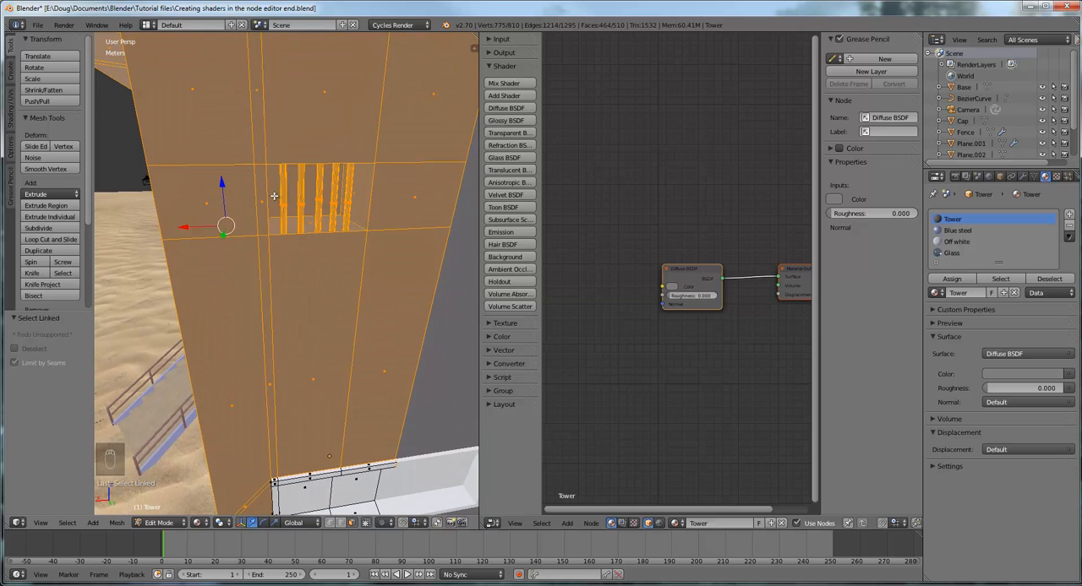
pyautogui.moveTo(335, 208)
pyautogui.mouseDown(button='middle')
pyautogui.moveTo(304, 193)
pyautogui.moveTo(317, 201)
pyautogui.mouseUp(button='middle')
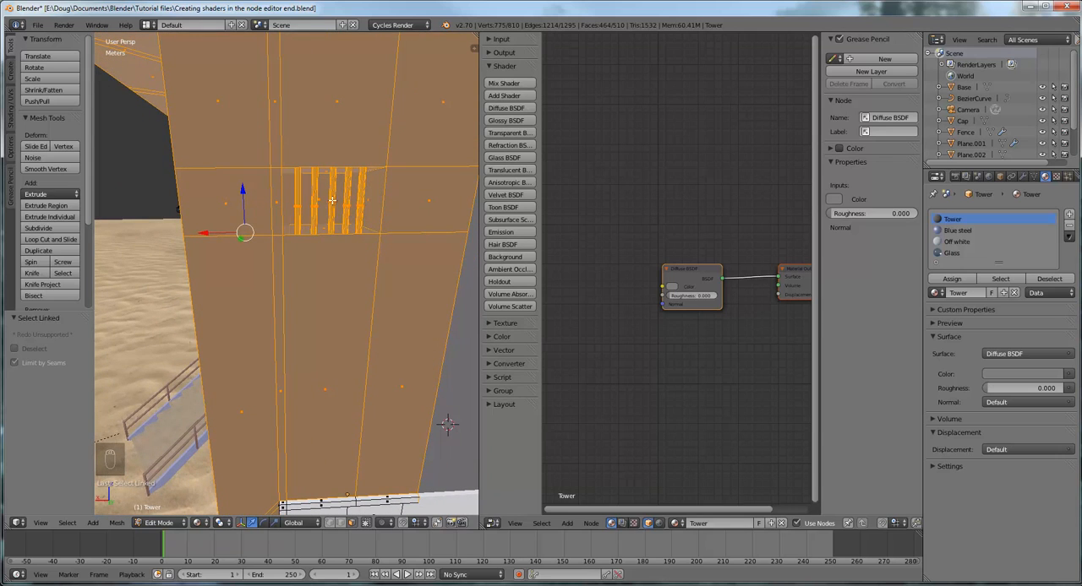
pyautogui.moveTo(333, 201); pyautogui.dragTo(327, 199, button='middle')
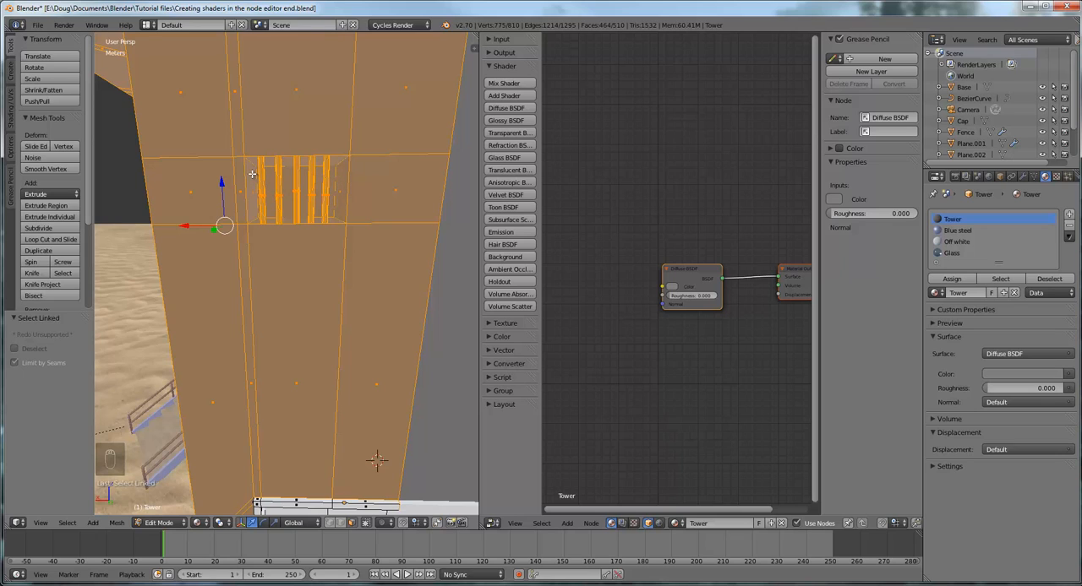
pyautogui.press('b')
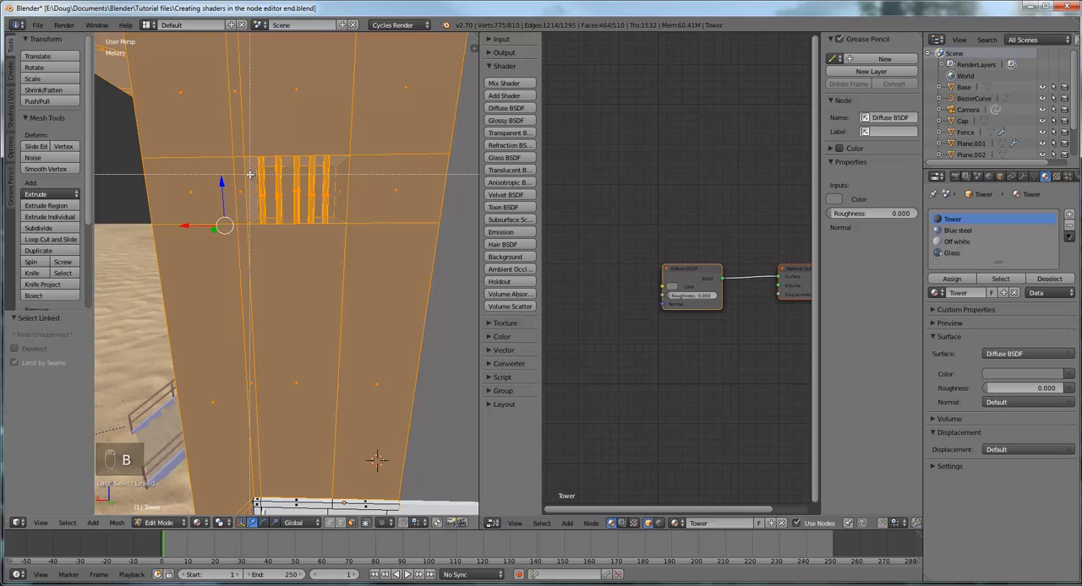
pyautogui.moveTo(249, 174); pyautogui.dragTo(341, 209)
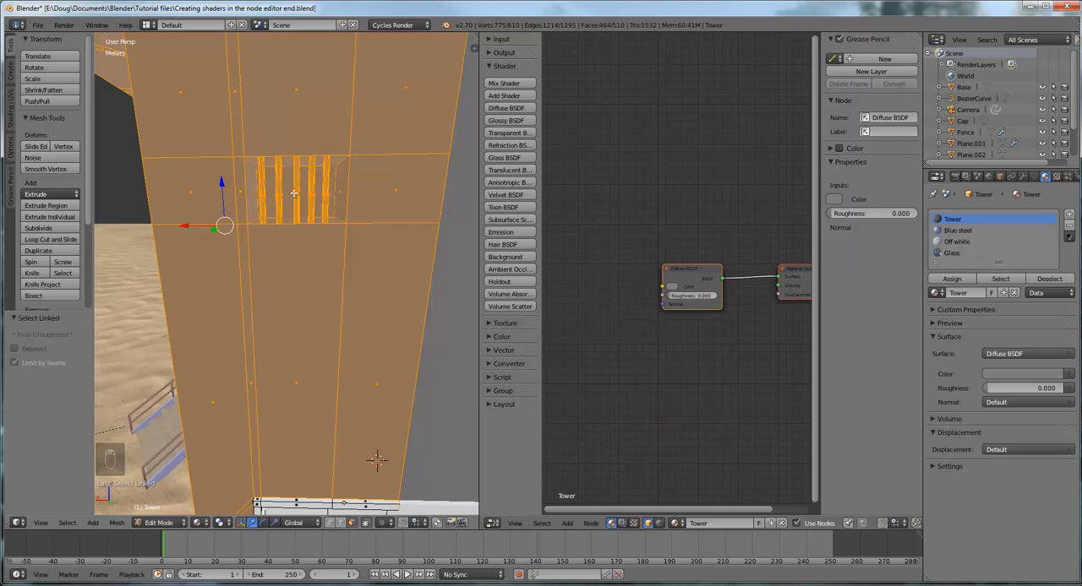
pyautogui.press('b')
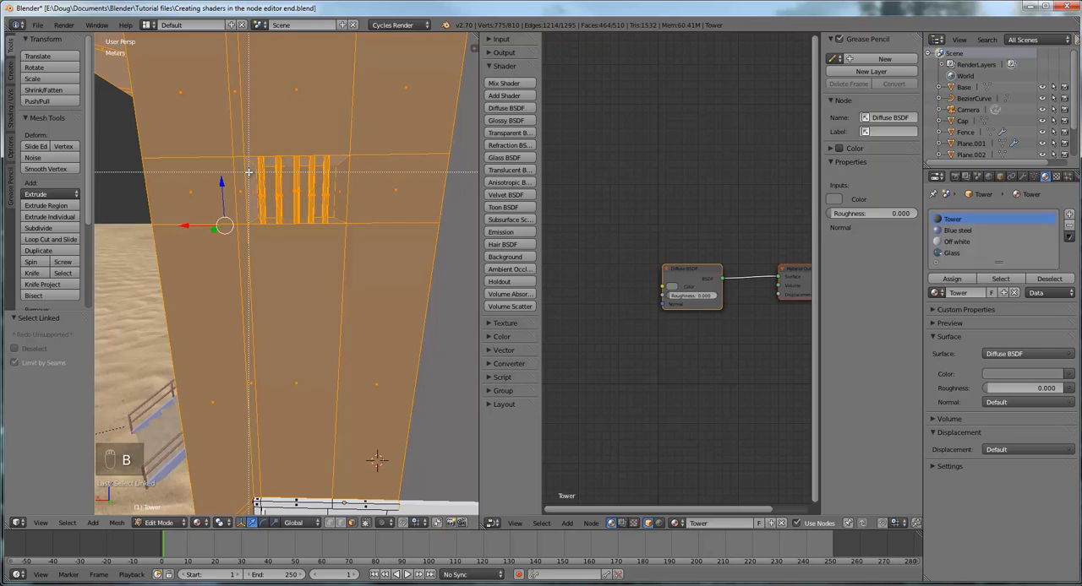
pyautogui.moveTo(248, 172); pyautogui.dragTo(336, 211)
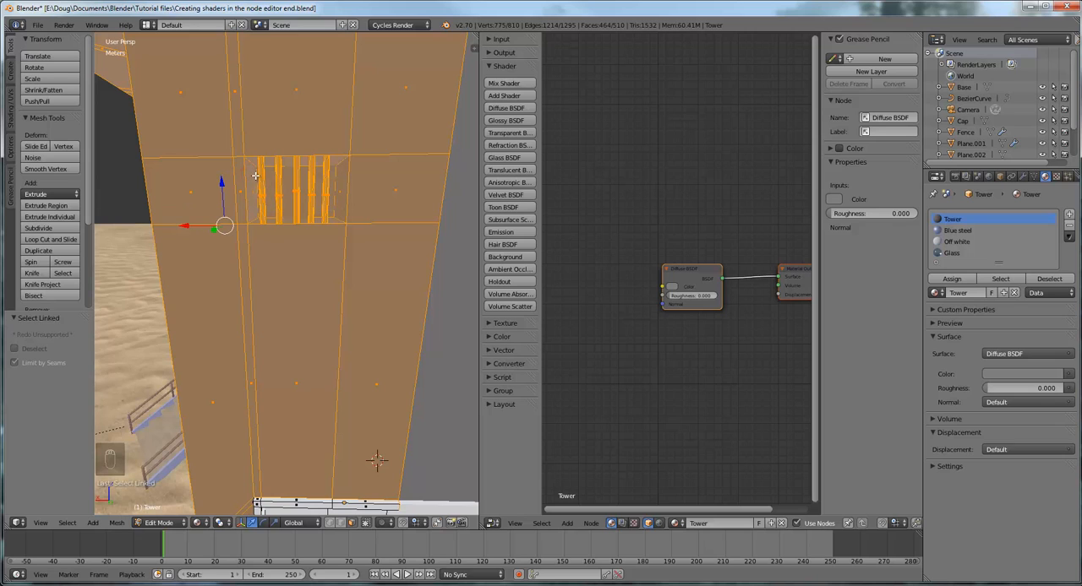
pyautogui.press('b')
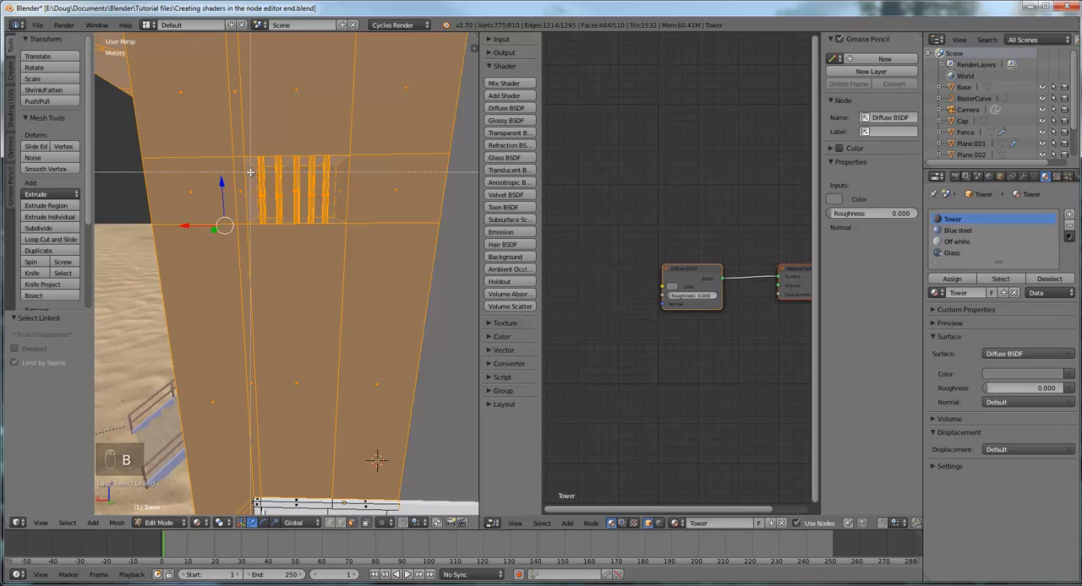
pyautogui.moveTo(249, 172); pyautogui.dragTo(344, 215)
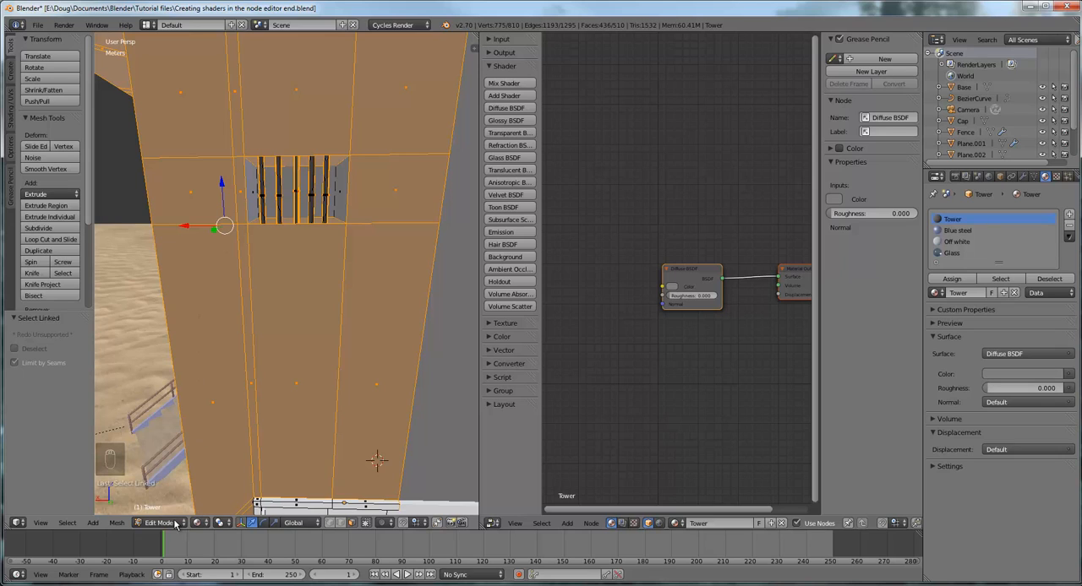
# Switch the viewport to wireframe shading and box-deselect the remaining side faces of the upper window's bars
pyautogui.click(203, 523)
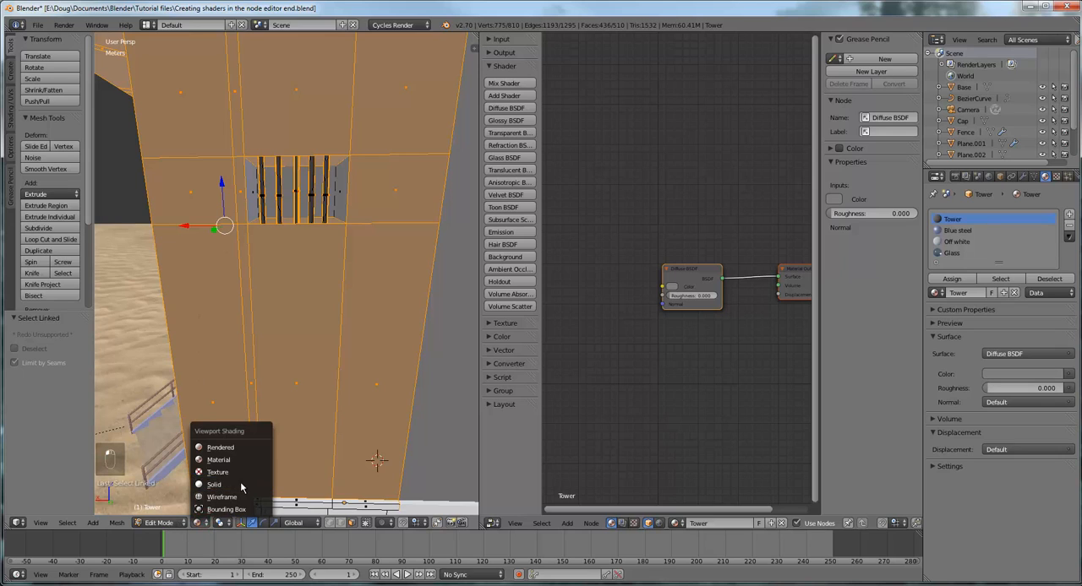
pyautogui.click(235, 498)
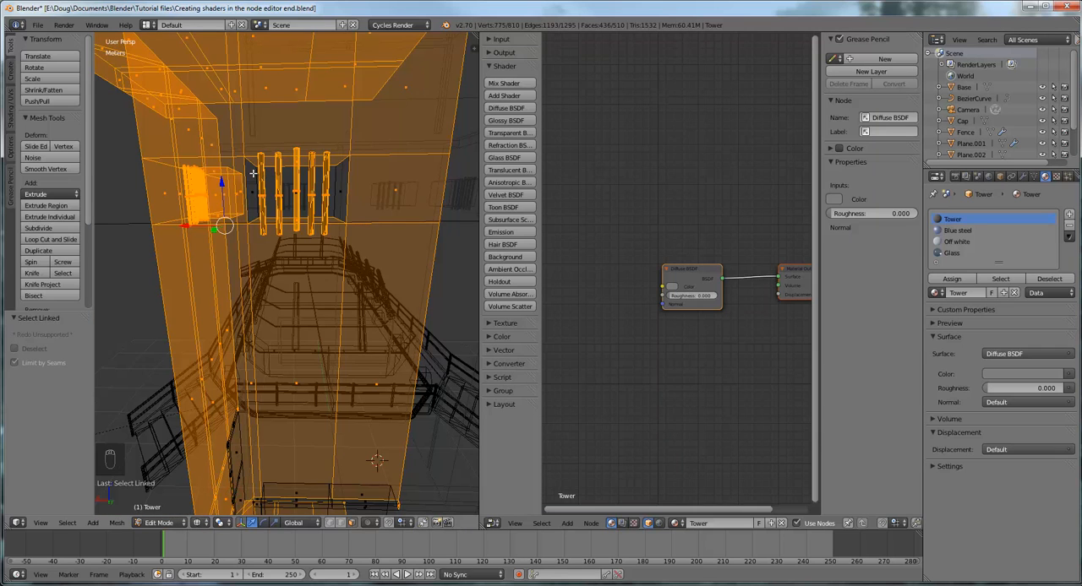
pyautogui.press('b')
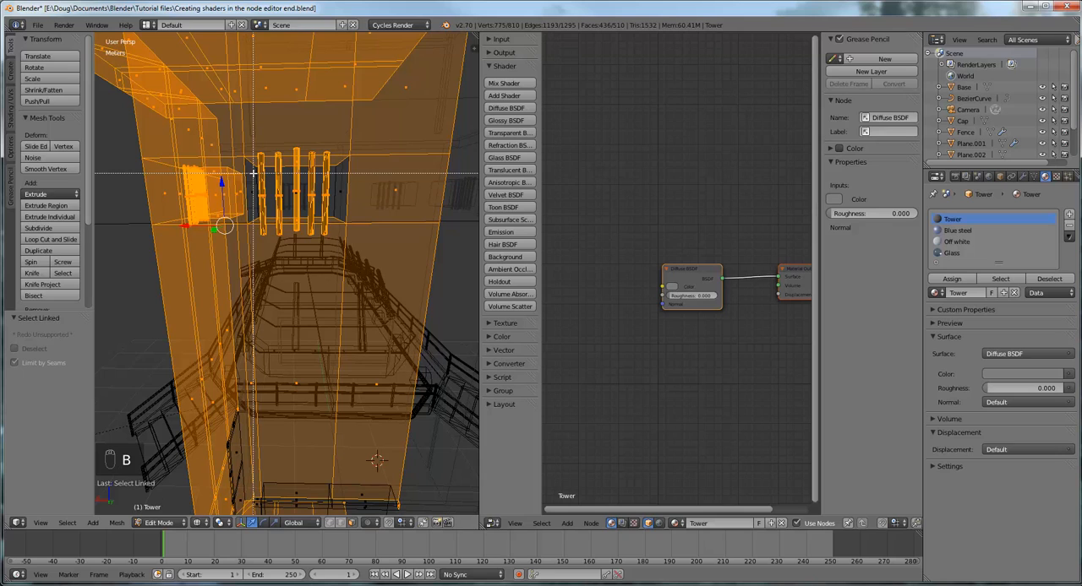
pyautogui.moveTo(253, 173); pyautogui.dragTo(332, 211)
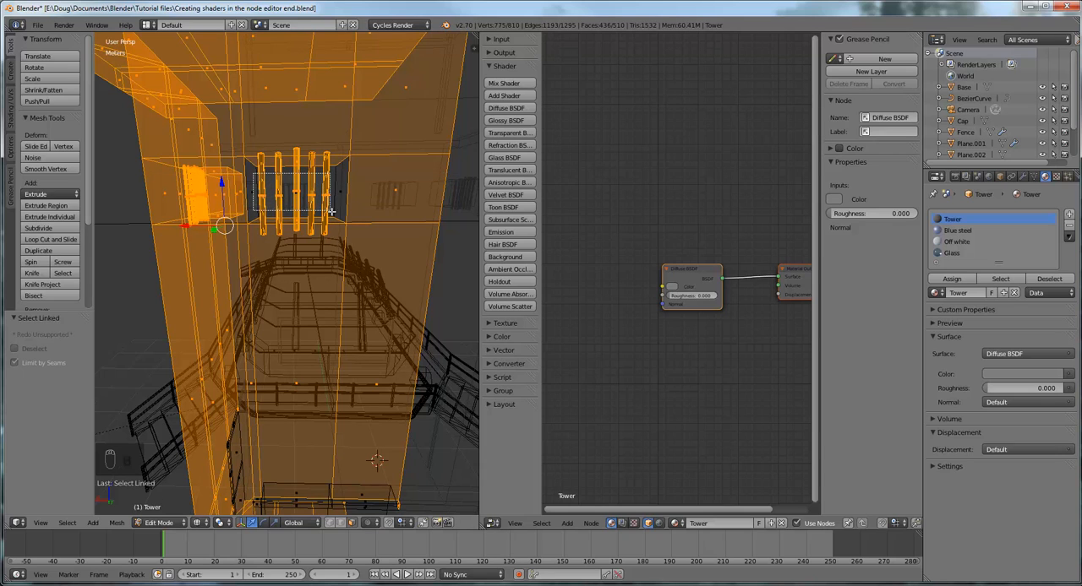
pyautogui.moveTo(332, 212); pyautogui.dragTo(334, 212, button='middle')
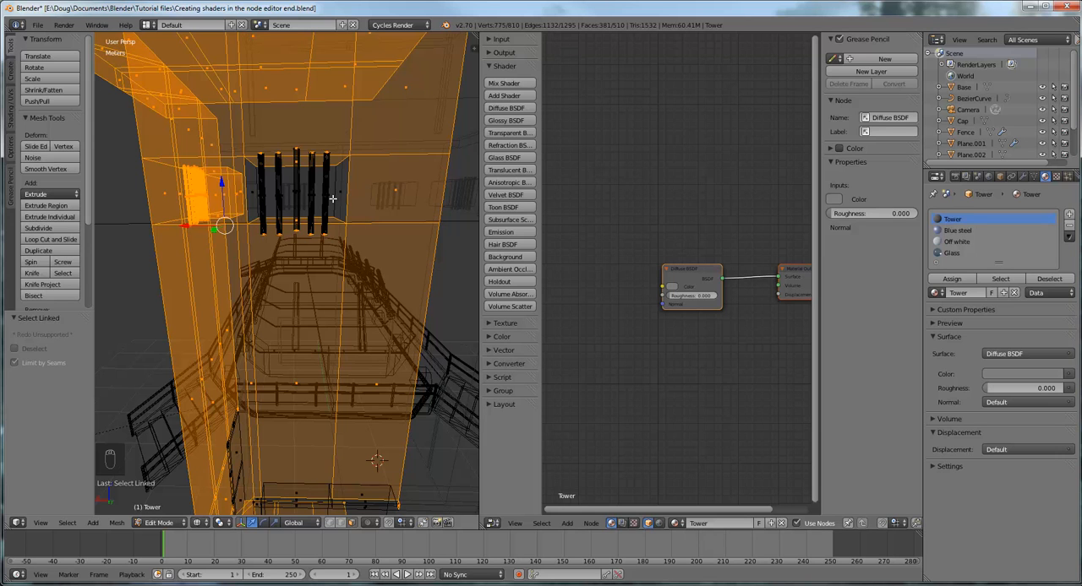
pyautogui.moveTo(332, 199)
pyautogui.mouseDown(button='middle')
pyautogui.moveTo(384, 214)
pyautogui.moveTo(349, 209)
pyautogui.mouseUp(button='middle')
pyautogui.scroll(-5, 348, 210)
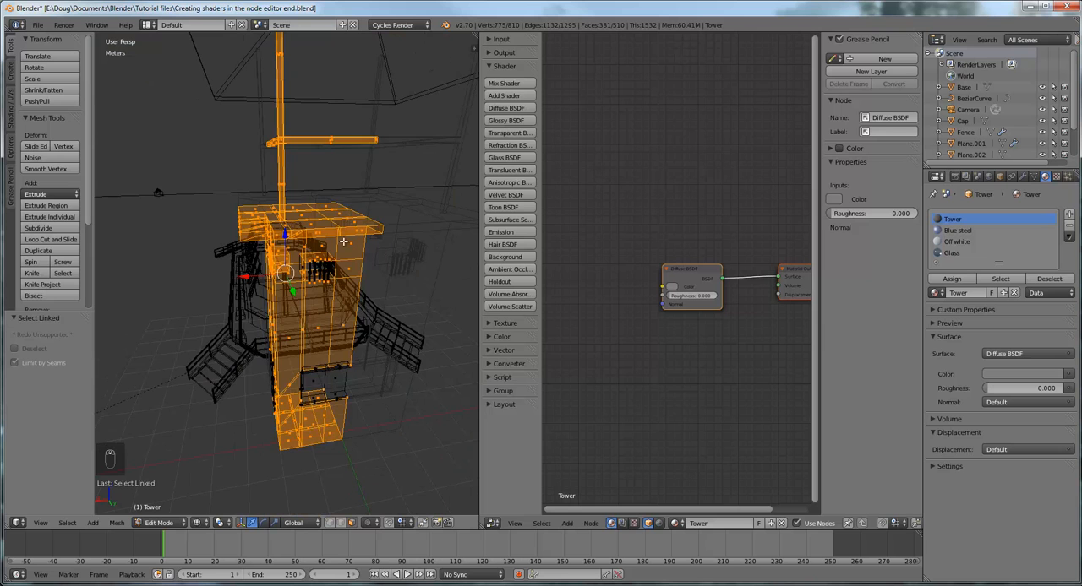
# Box-select the bars of the tower's upper barred window to add their faces to the selection
pyautogui.moveTo(343, 241); pyautogui.dragTo(335, 237, button='middle')
pyautogui.scroll(5, 322, 268)
pyautogui.scroll(-4, 323, 272)
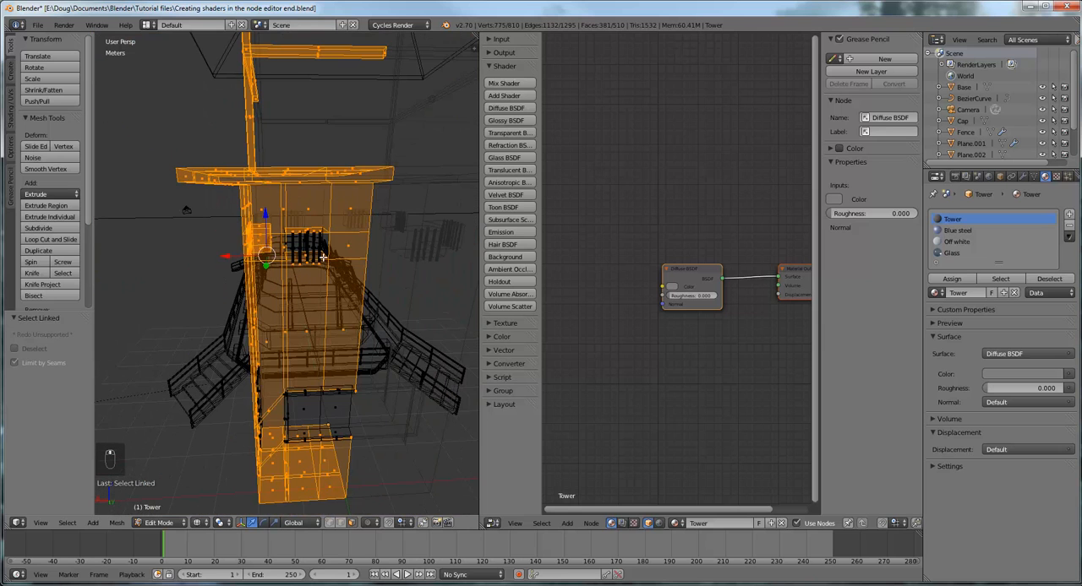
pyautogui.press('b')
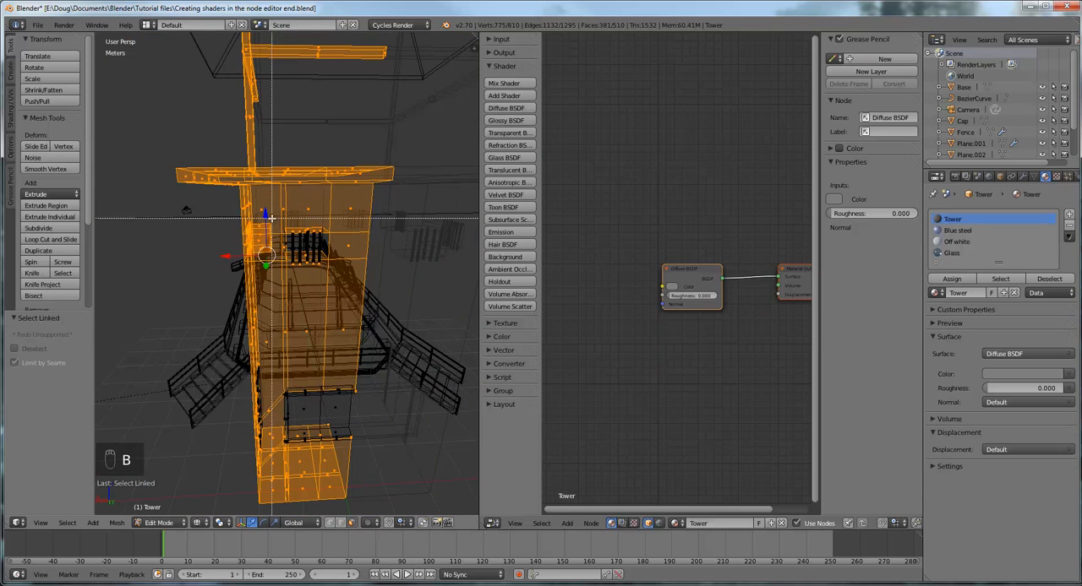
pyautogui.moveTo(270, 216); pyautogui.dragTo(343, 285)
pyautogui.moveTo(354, 269); pyautogui.dragTo(344, 266, button='middle')
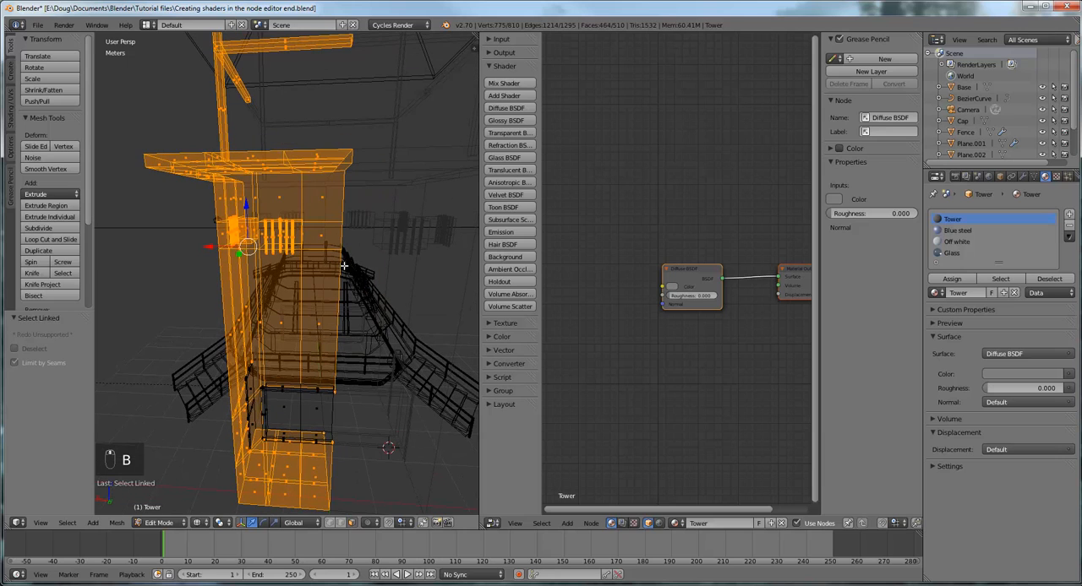
# Switch the viewport to solid shading and check the selected faces around the tower's walls, windows and roof slab
pyautogui.click(200, 525)
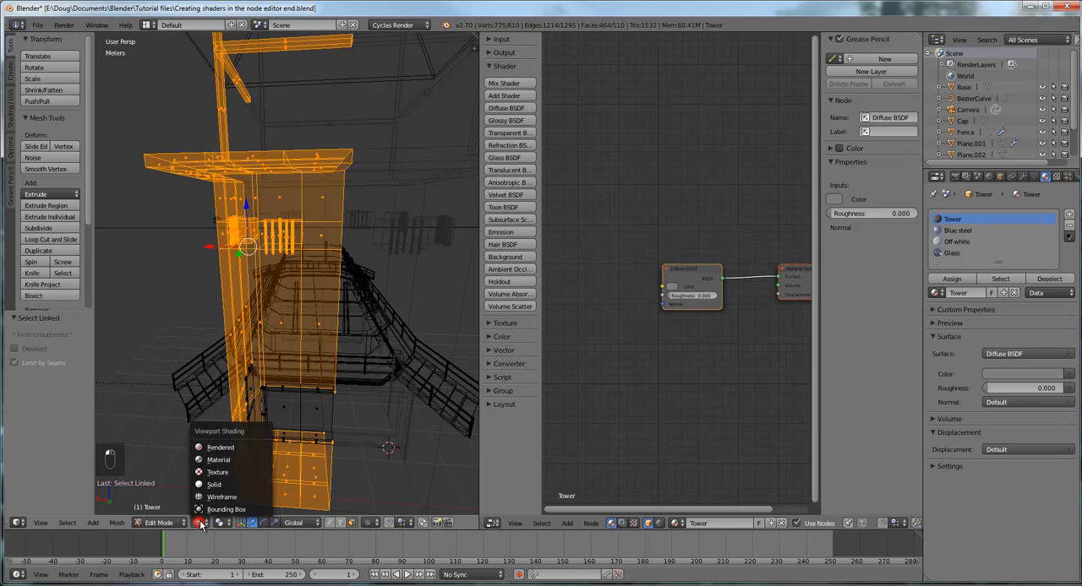
pyautogui.click(212, 491)
pyautogui.scroll(3, 296, 392)
pyautogui.moveTo(296, 391); pyautogui.dragTo(306, 389, button='middle')
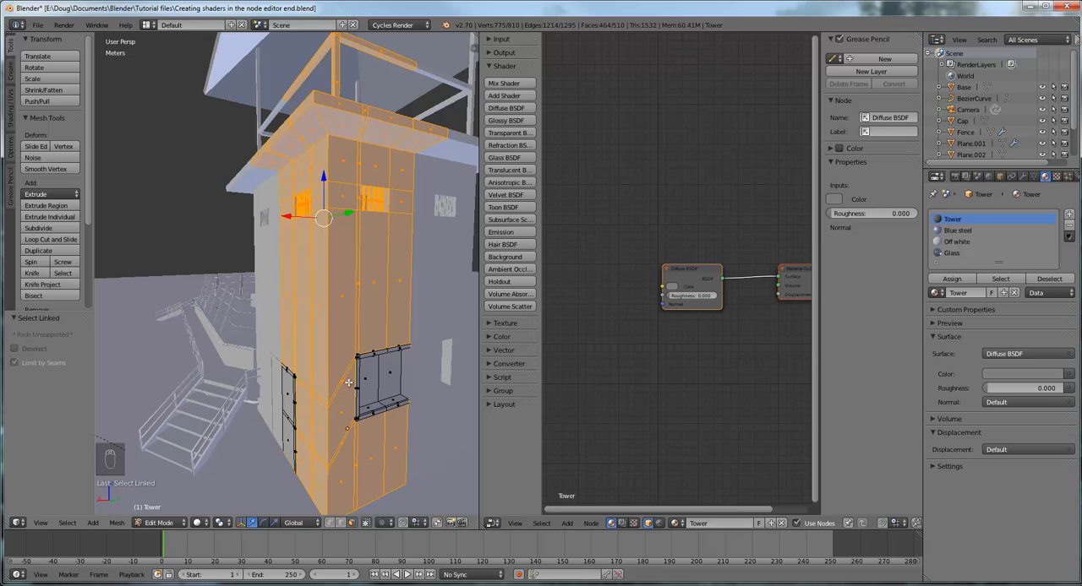
pyautogui.scroll(5, 395, 375)
pyautogui.moveTo(391, 375); pyautogui.dragTo(380, 386, button='middle')
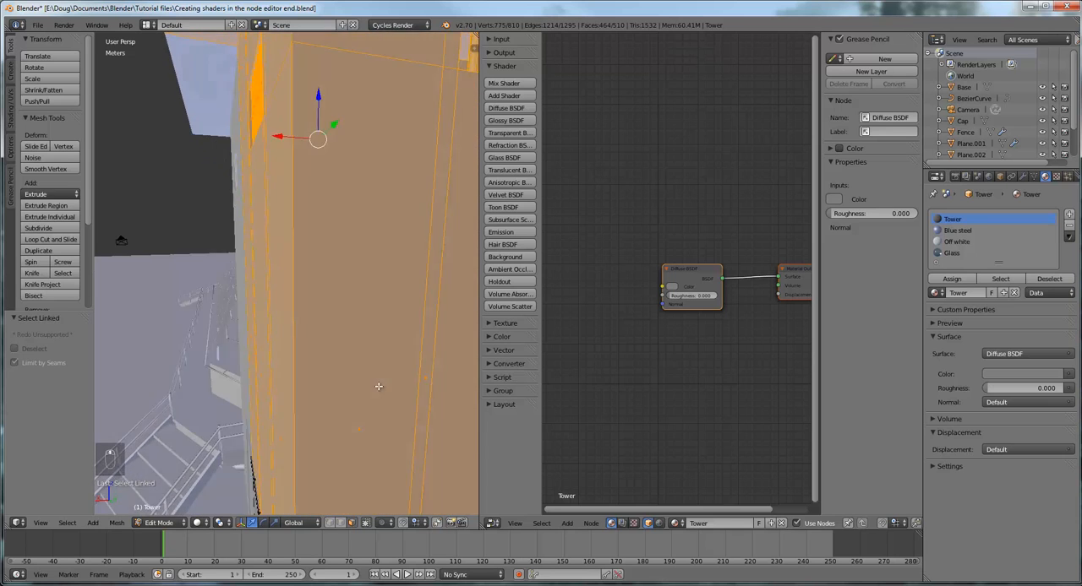
pyautogui.scroll(-6, 379, 387)
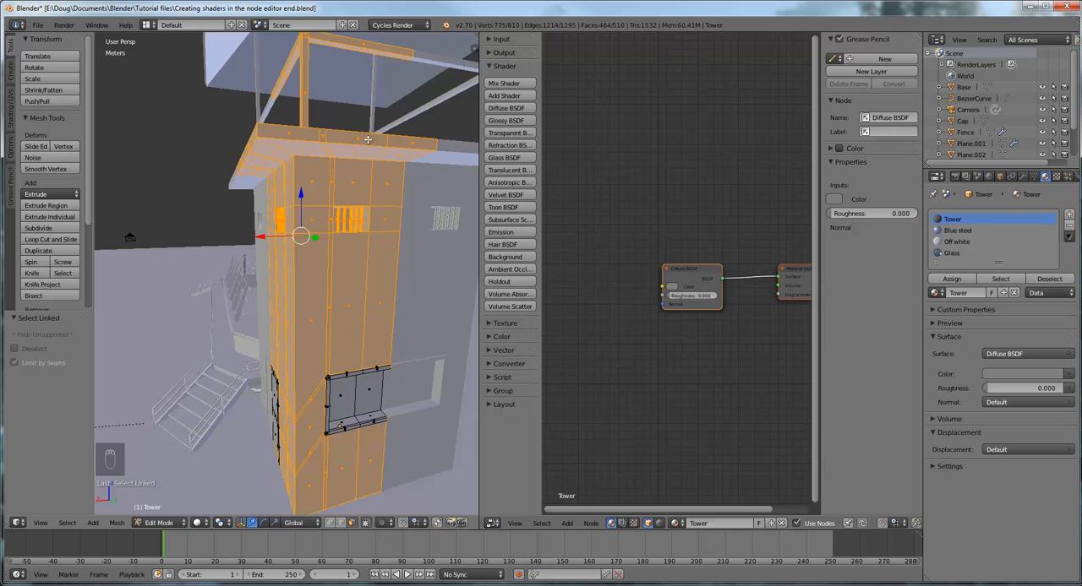
pyautogui.moveTo(368, 139)
pyautogui.mouseDown(button='middle')
pyautogui.moveTo(381, 155)
pyautogui.moveTo(378, 238)
pyautogui.moveTo(366, 144)
pyautogui.mouseUp(button='middle')
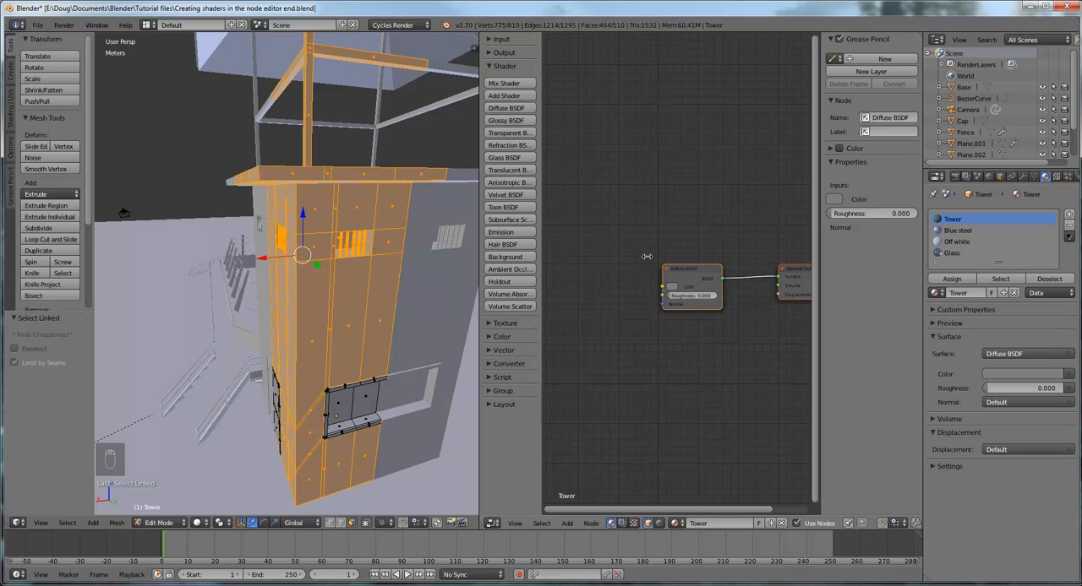
# Move the Diffuse BSDF node farther away from the Material Output node to make room in the Tower material
pyautogui.moveTo(695, 271); pyautogui.dragTo(613, 215)
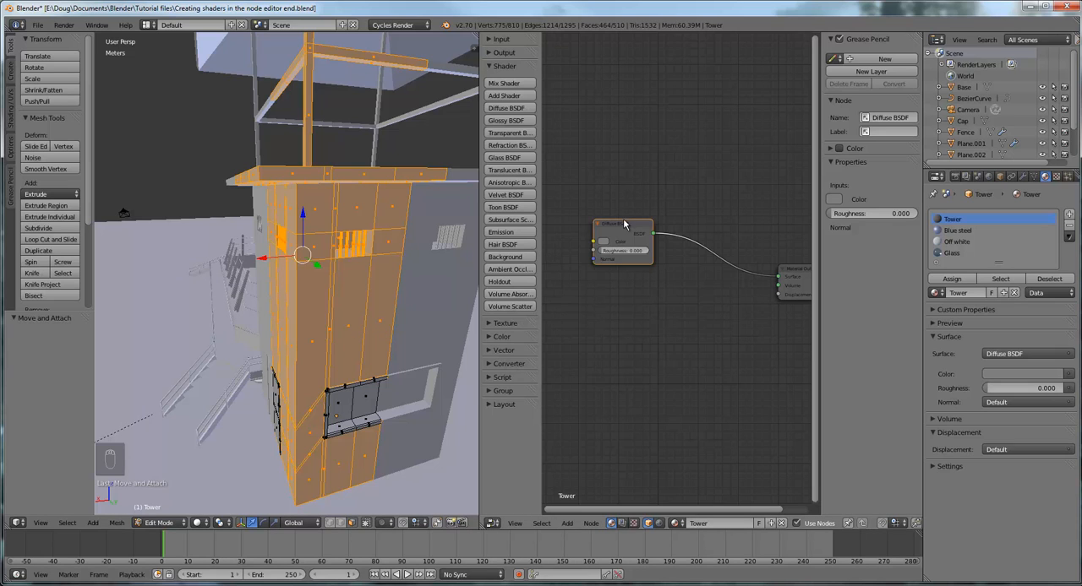
pyautogui.moveTo(624, 224); pyautogui.dragTo(621, 205)
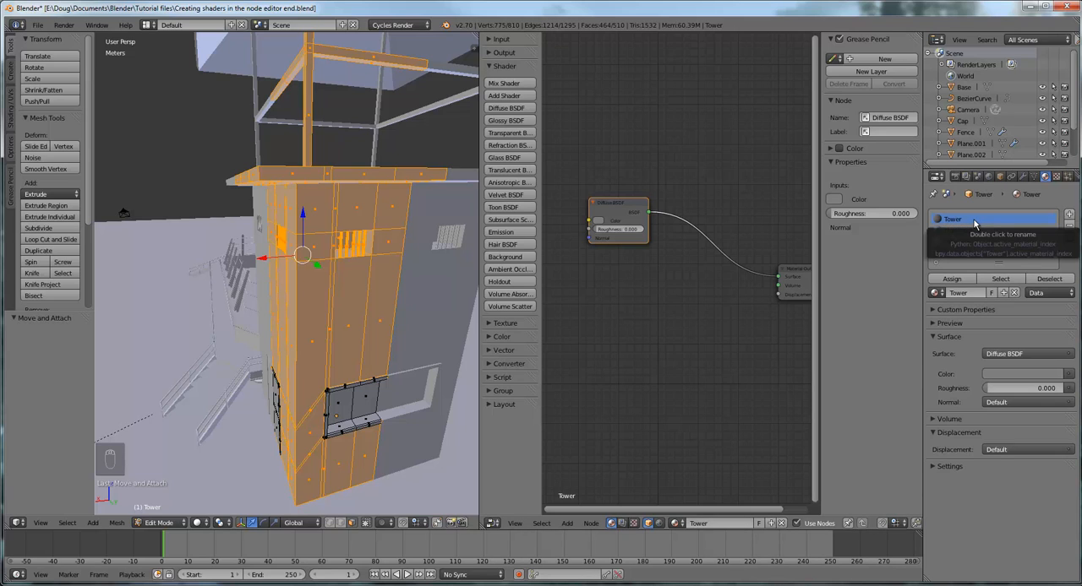
pyautogui.moveTo(621, 218); pyautogui.dragTo(640, 252)
pyautogui.scroll(3, 643, 304)
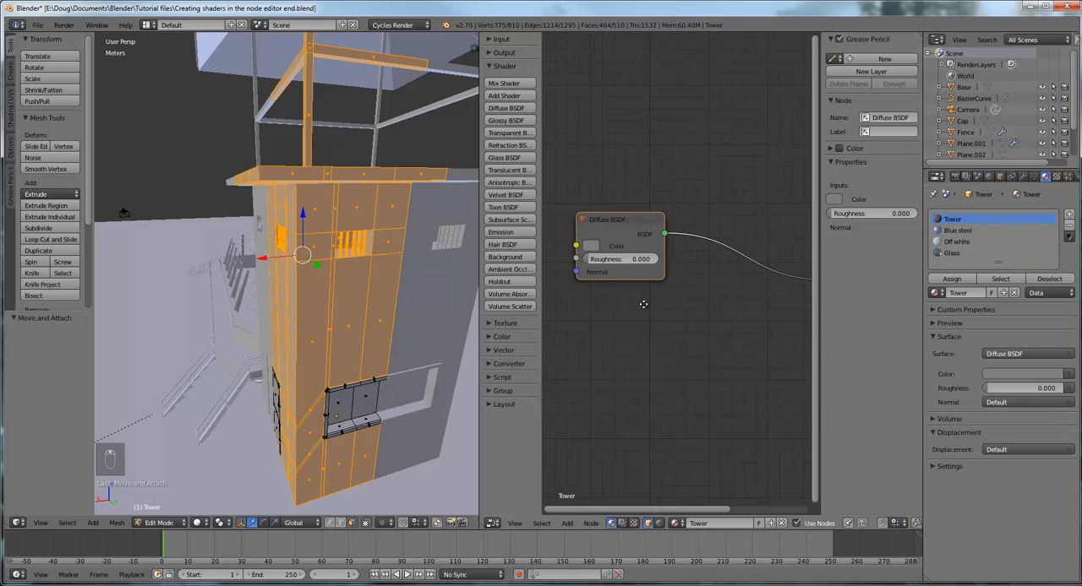
pyautogui.moveTo(644, 304); pyautogui.dragTo(686, 317, button='middle')
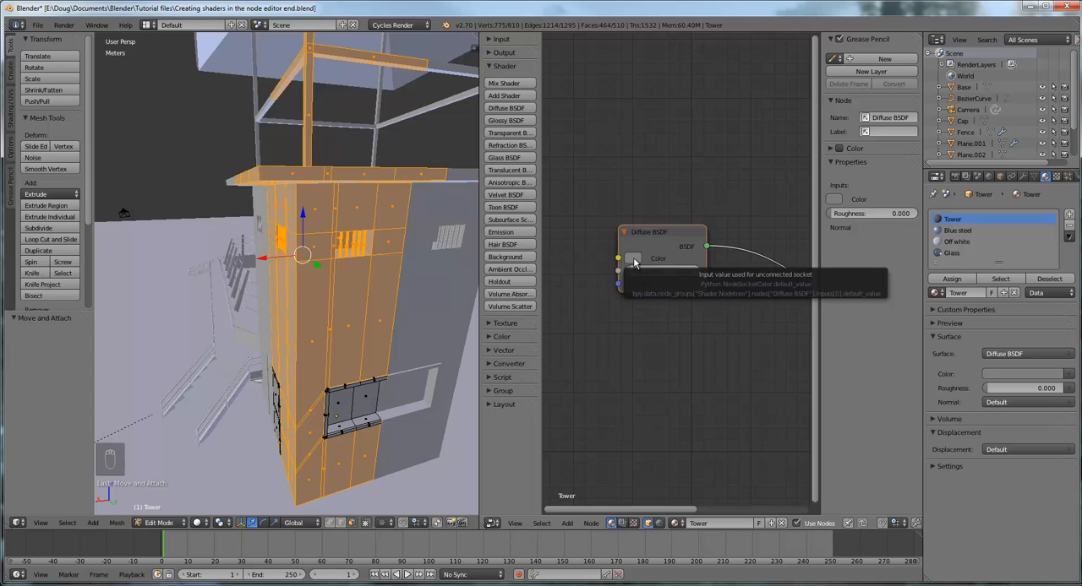
# Add a Brick Texture node before the Diffuse BSDF and link its Color output to the shader's Color input
pyautogui.click(490, 68)
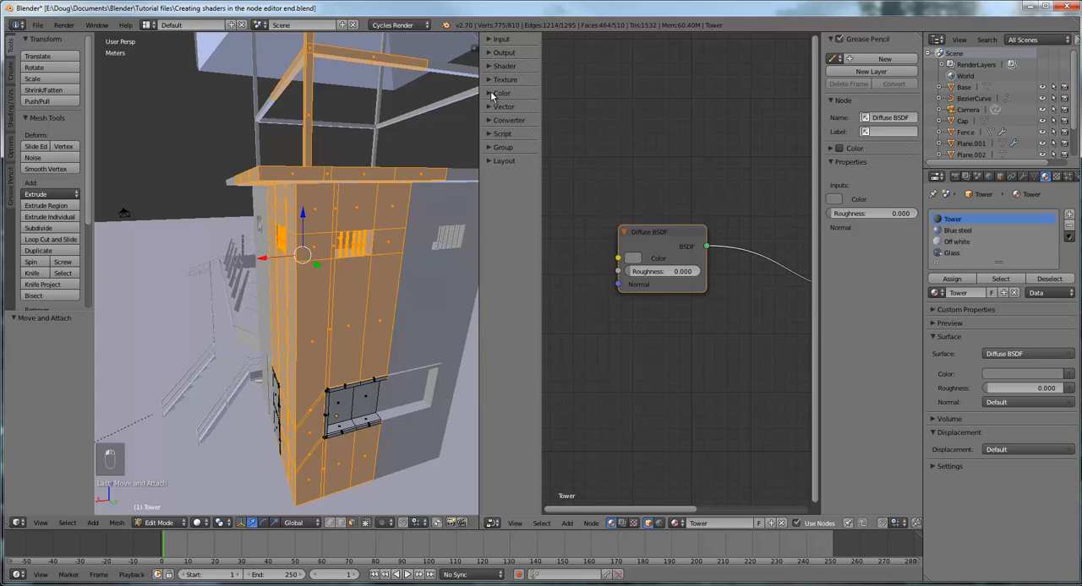
pyautogui.click(489, 82)
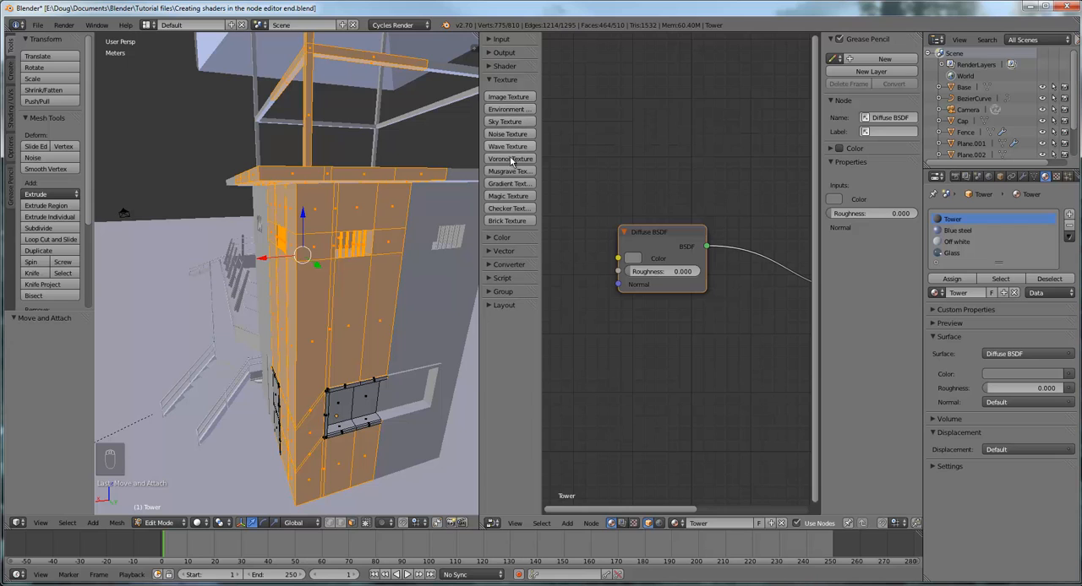
pyautogui.click(508, 222)
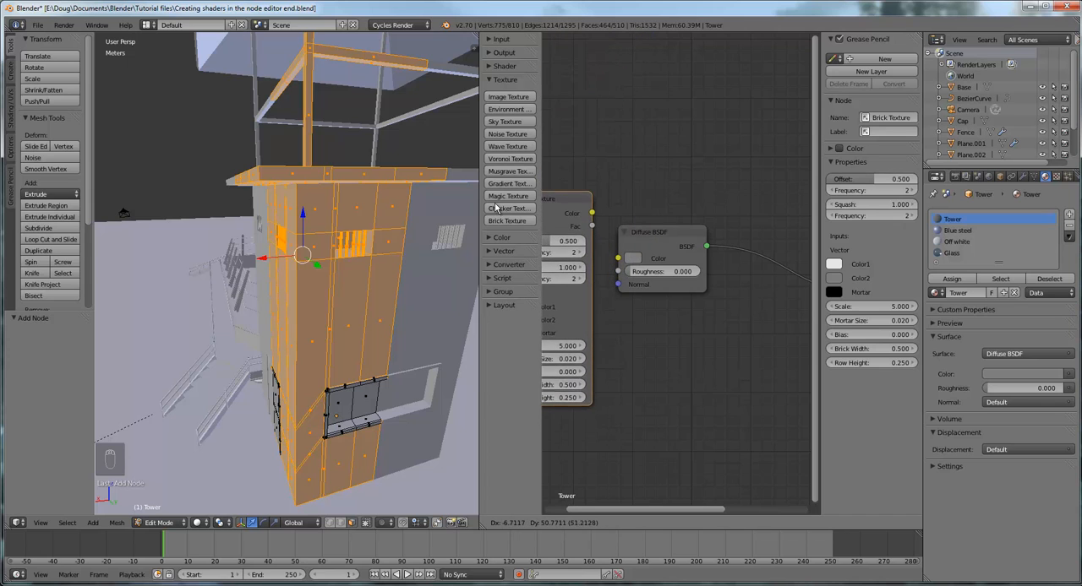
pyautogui.click(488, 205)
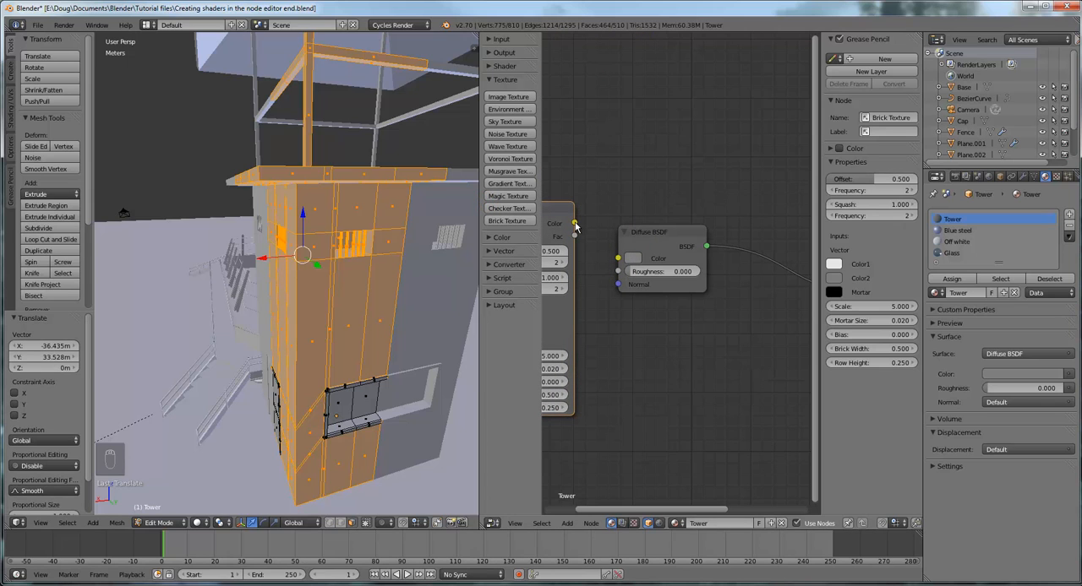
pyautogui.moveTo(575, 226); pyautogui.dragTo(617, 258)
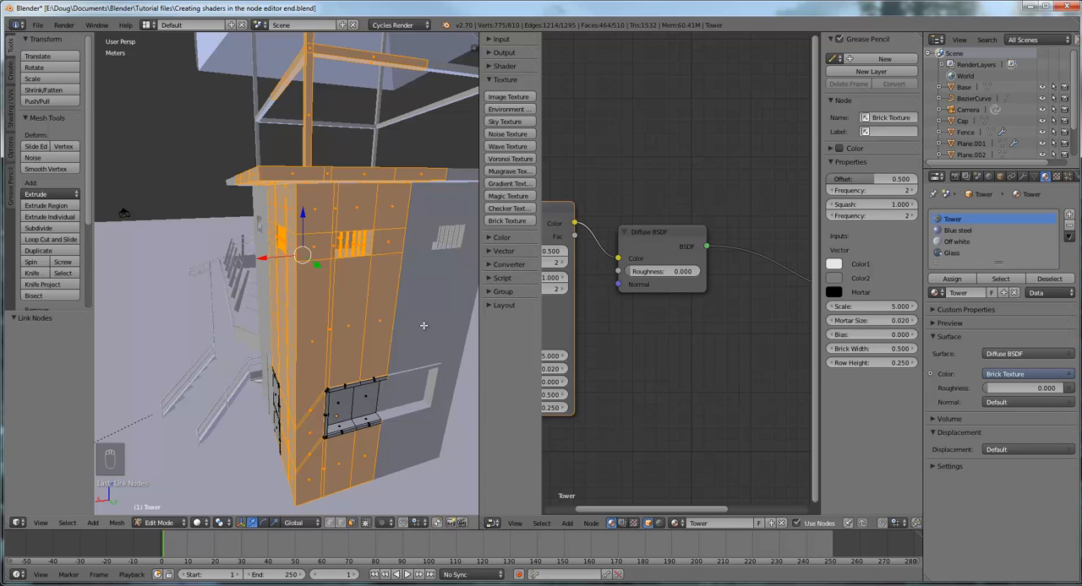
# Unwrap the selected tower faces with Smart UV Project, using an angle limit of 66 and an island margin of 0
pyautogui.scroll(-3, 423, 325)
pyautogui.scroll(-3, 713, 323)
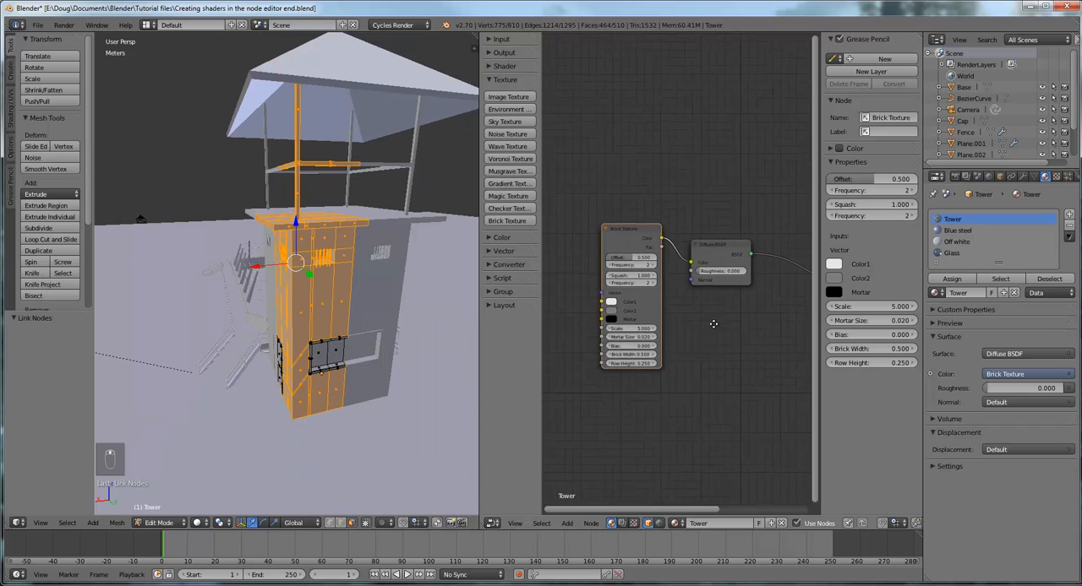
pyautogui.moveTo(713, 323); pyautogui.dragTo(782, 319, button='middle')
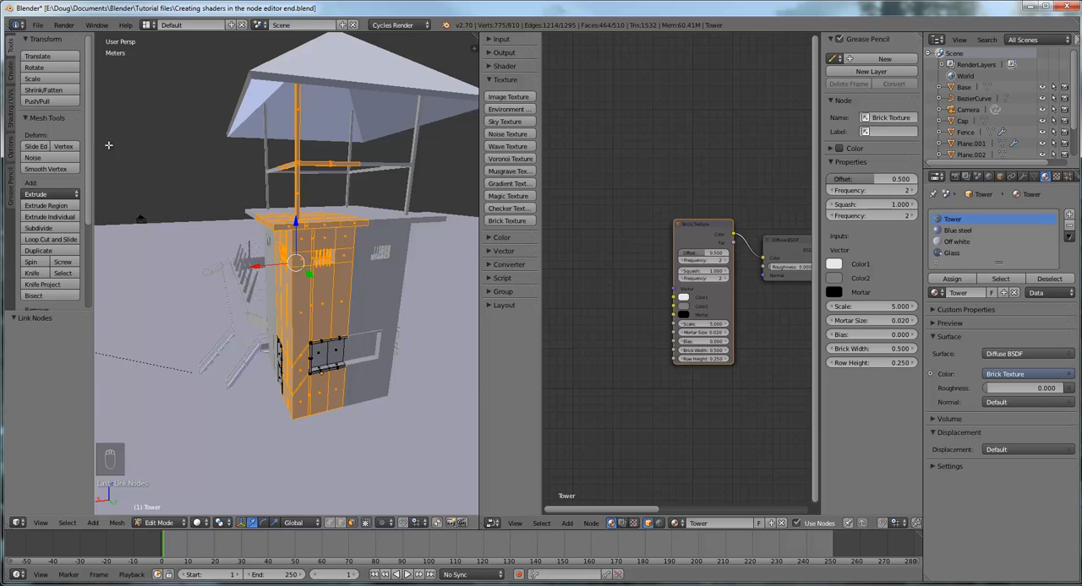
pyautogui.click(10, 117)
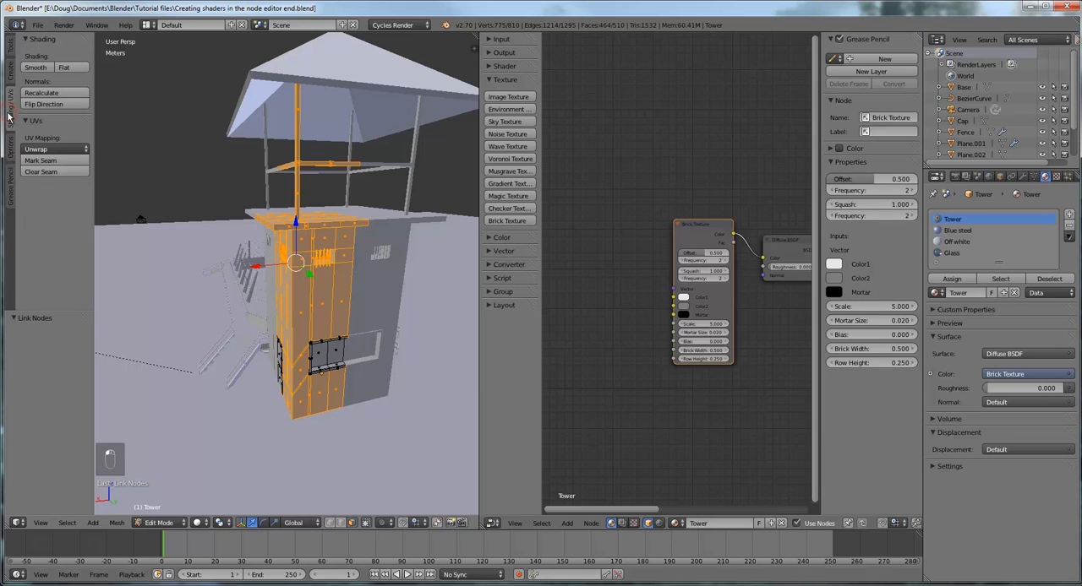
pyautogui.click(72, 149)
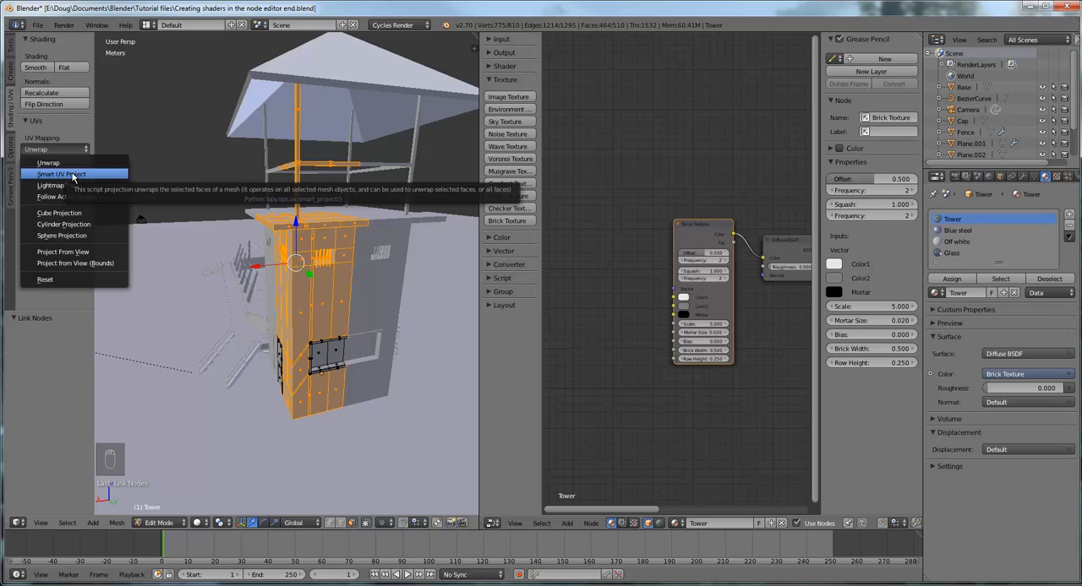
pyautogui.click(73, 174)
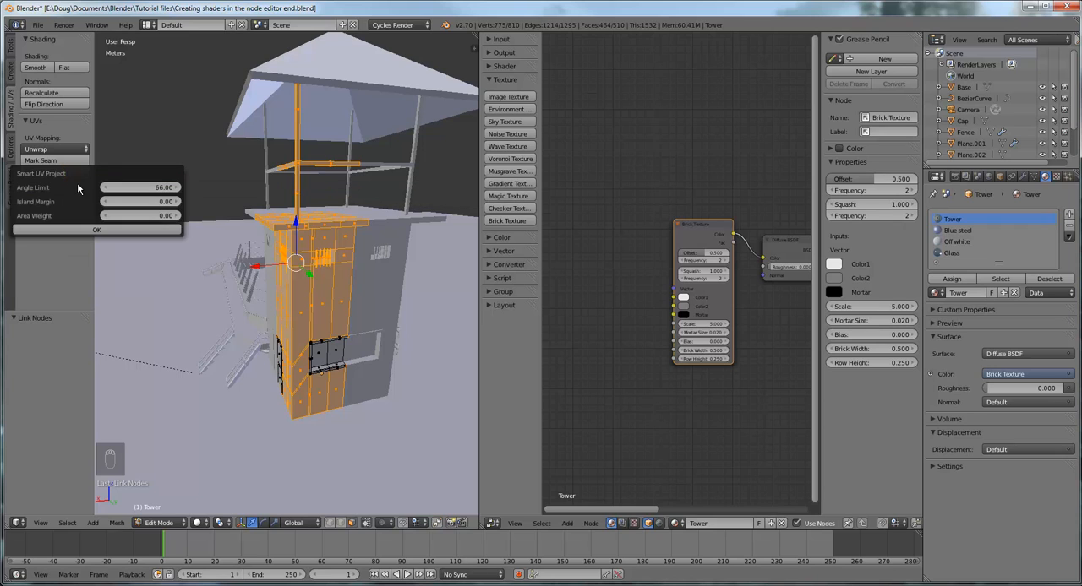
pyautogui.click(98, 231)
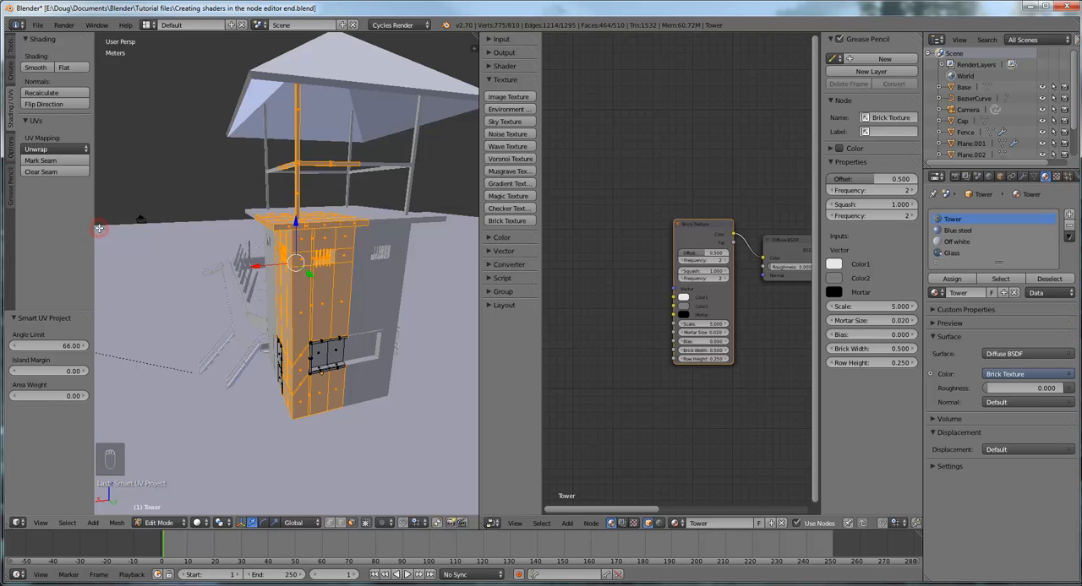
# Switch the viewport to Material shading and inspect the brick texture on the tower's walls up close
pyautogui.moveTo(374, 306); pyautogui.dragTo(384, 297, button='middle')
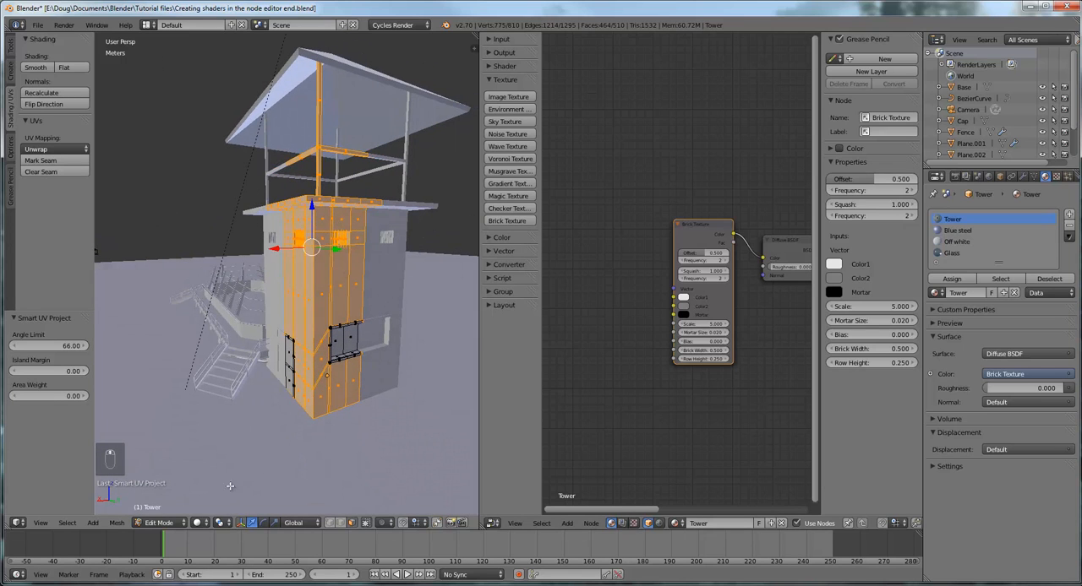
pyautogui.click(199, 523)
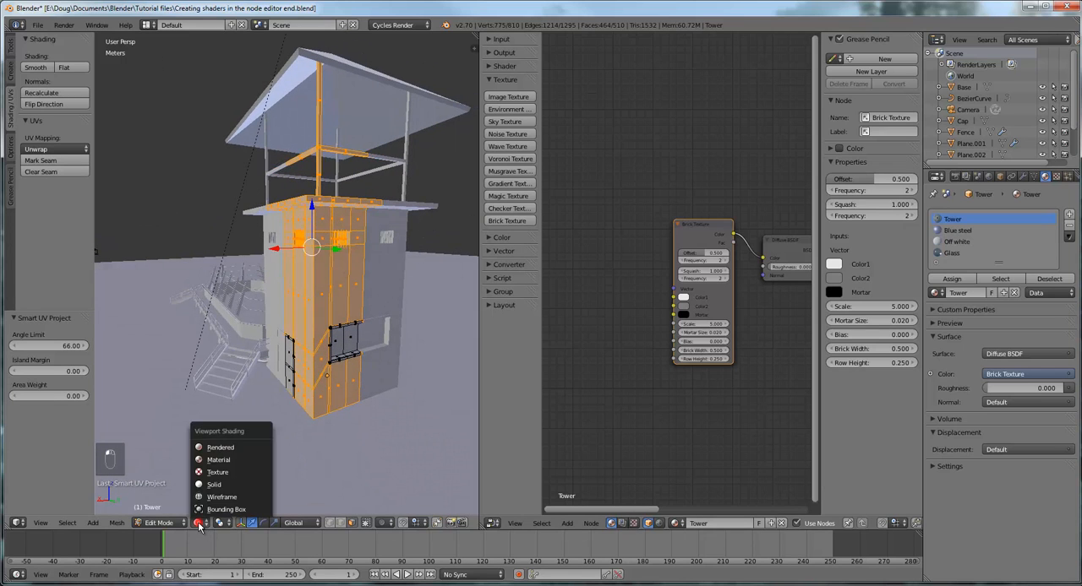
pyautogui.click(228, 463)
pyautogui.moveTo(329, 416); pyautogui.dragTo(352, 408, button='middle')
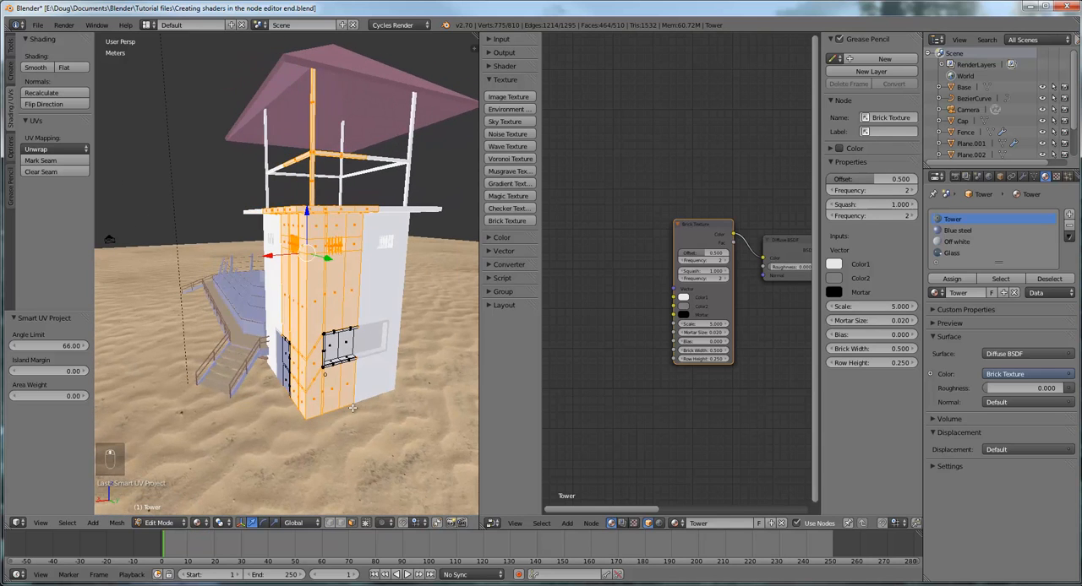
pyautogui.scroll(4, 405, 347)
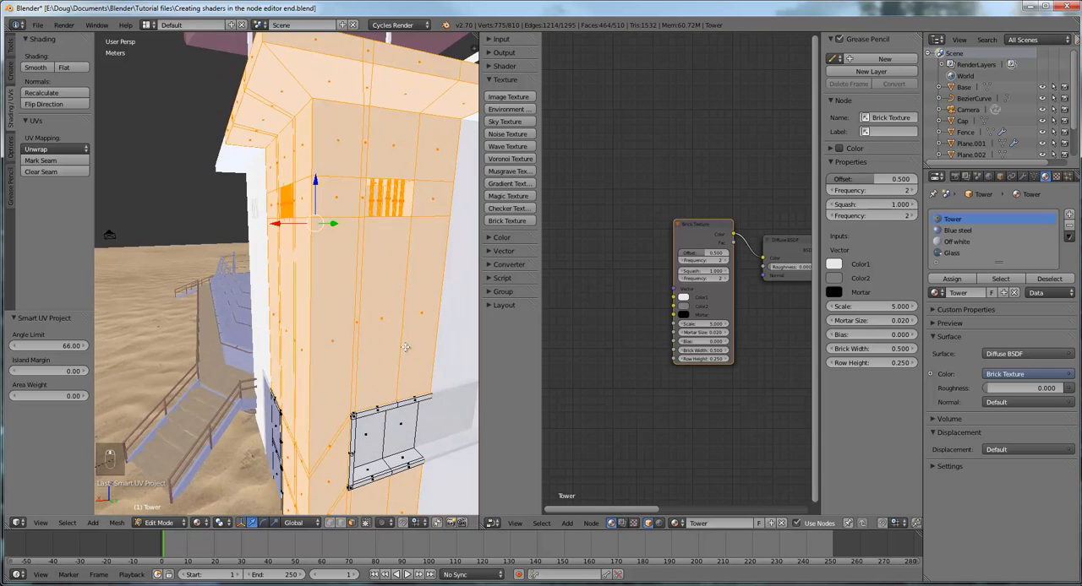
pyautogui.scroll(1, 405, 347)
pyautogui.moveTo(404, 335)
pyautogui.mouseDown(button='middle')
pyautogui.moveTo(406, 284)
pyautogui.moveTo(464, 333)
pyautogui.moveTo(403, 357)
pyautogui.moveTo(415, 348)
pyautogui.mouseUp(button='middle')
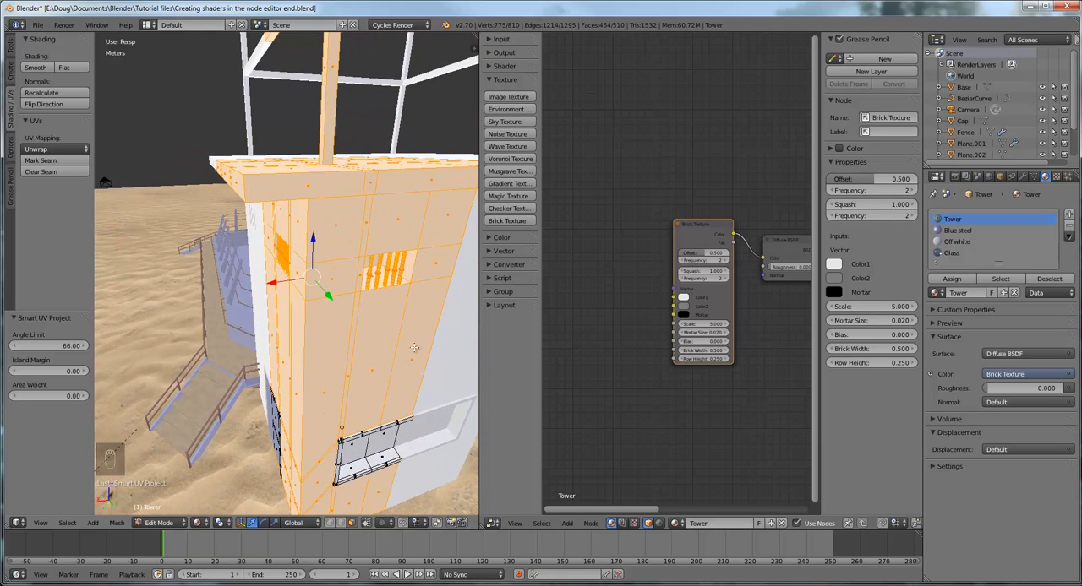
# Add a Texture Coordinate node and link its UV output to the Brick Texture's Vector input
pyautogui.moveTo(704, 227); pyautogui.dragTo(681, 208)
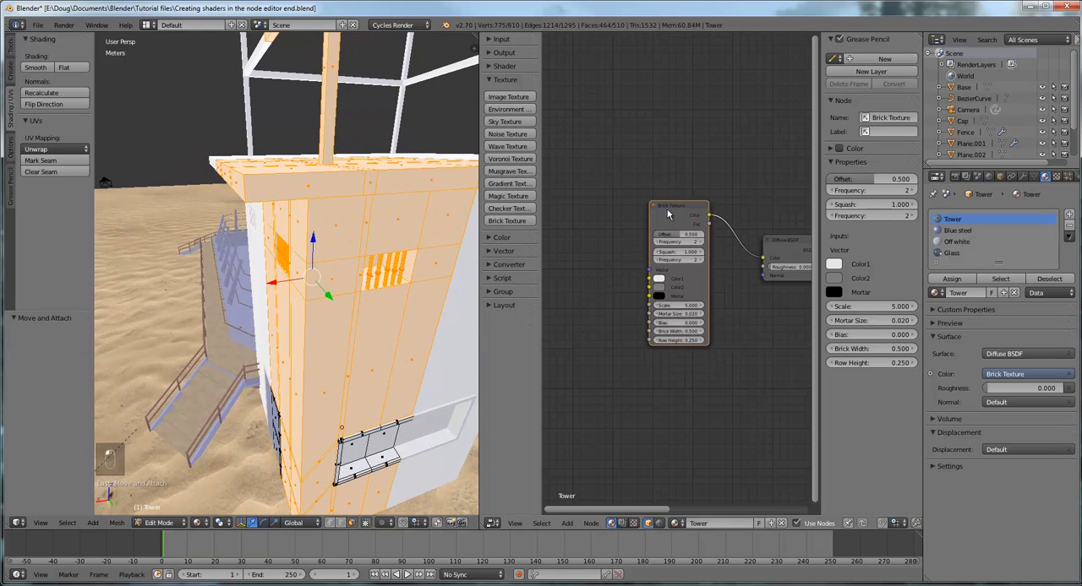
pyautogui.click(488, 81)
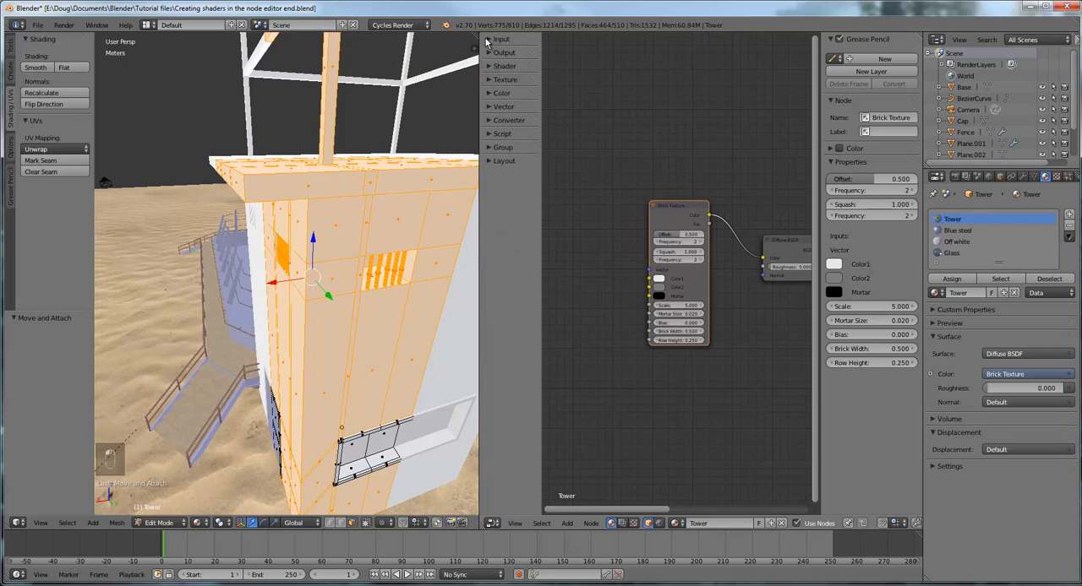
pyautogui.click(488, 40)
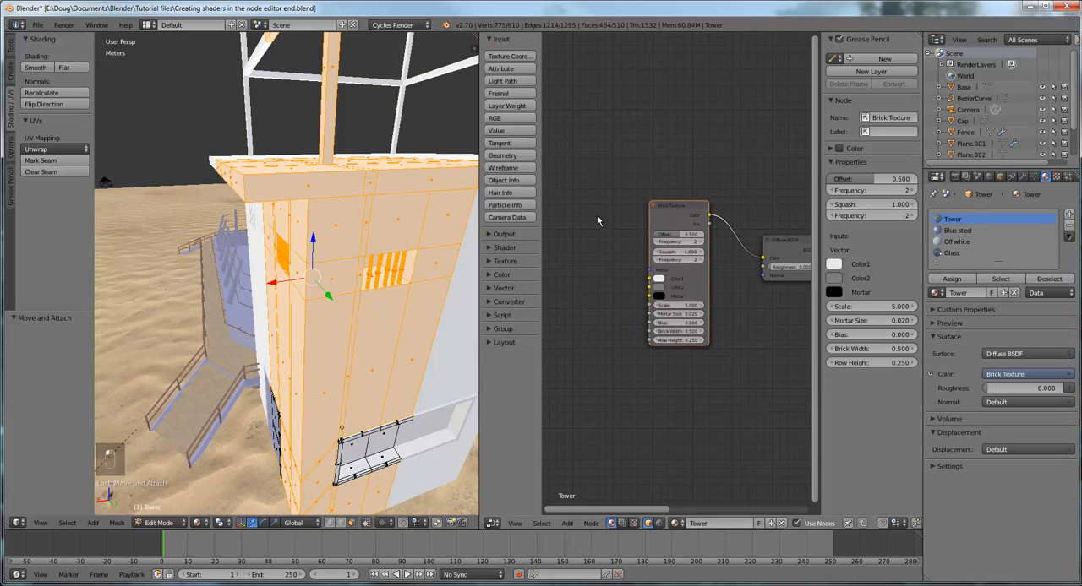
pyautogui.click(511, 56)
pyautogui.click(539, 163)
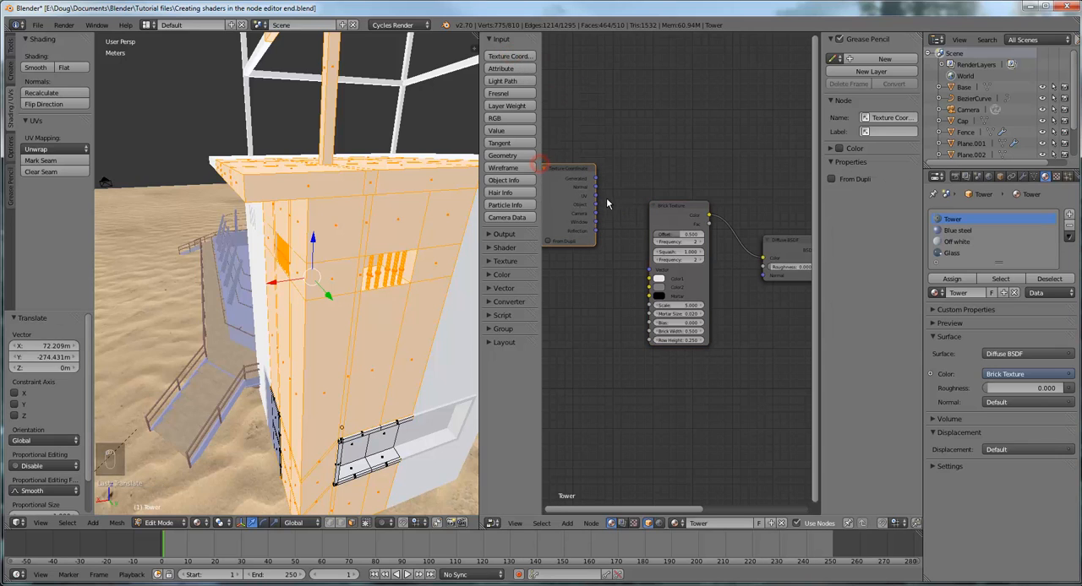
pyautogui.moveTo(596, 196); pyautogui.dragTo(649, 269)
# Link the Brick Texture's Color output directly to the Material Output's Surface input and move the bypassed Diffuse BSDF node aside
pyautogui.moveTo(382, 354); pyautogui.dragTo(448, 324, button='middle')
pyautogui.moveTo(614, 318); pyautogui.dragTo(544, 321, button='middle')
pyautogui.scroll(-1, 680, 282)
pyautogui.scroll(-1, 680, 287)
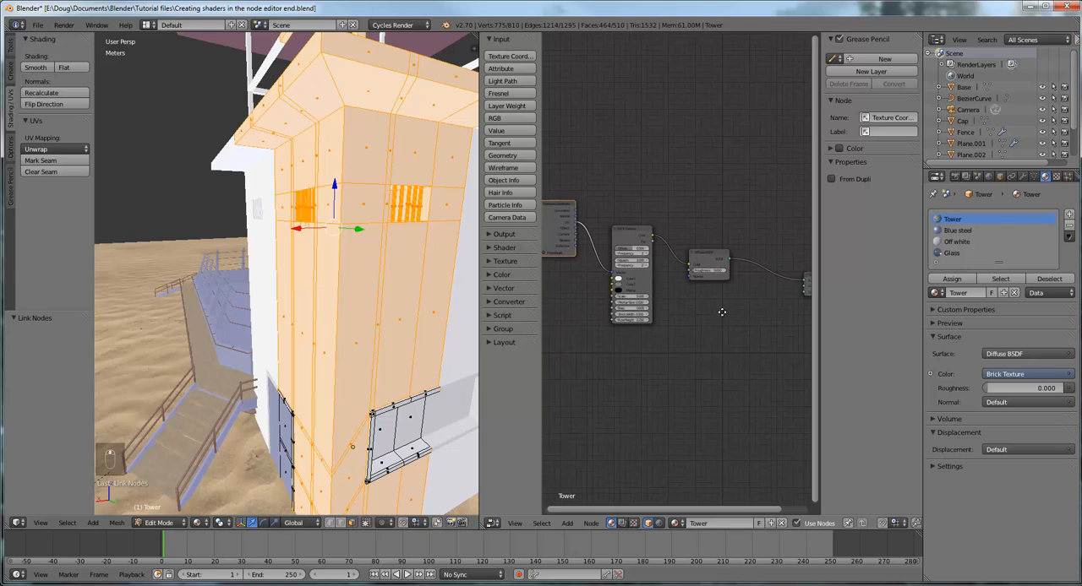
pyautogui.moveTo(719, 287); pyautogui.dragTo(655, 286, button='middle')
pyautogui.moveTo(621, 272); pyautogui.dragTo(735, 292)
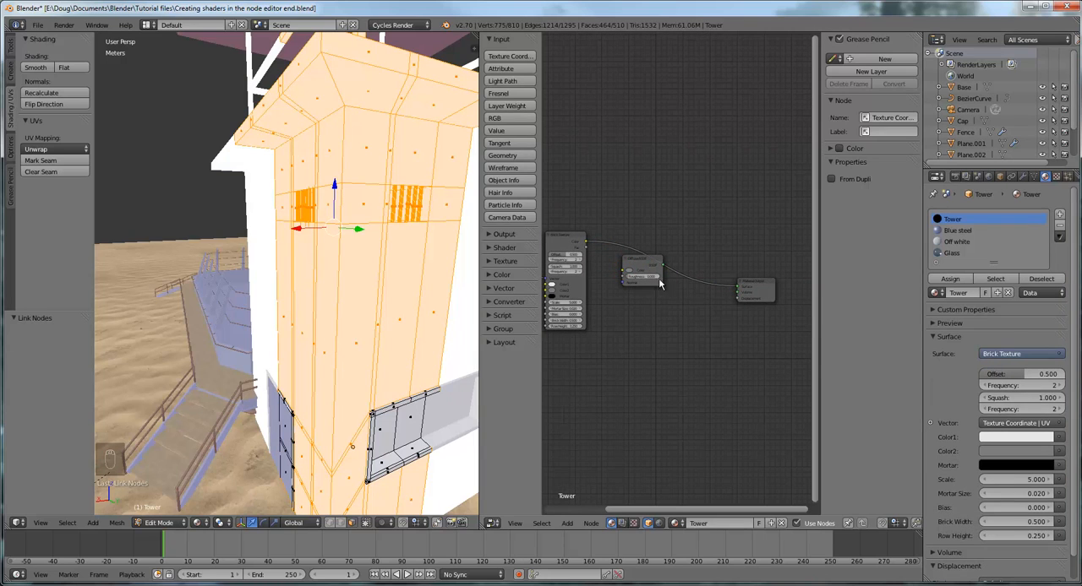
pyautogui.moveTo(637, 263); pyautogui.dragTo(632, 354)
pyautogui.moveTo(341, 328); pyautogui.dragTo(396, 322, button='middle')
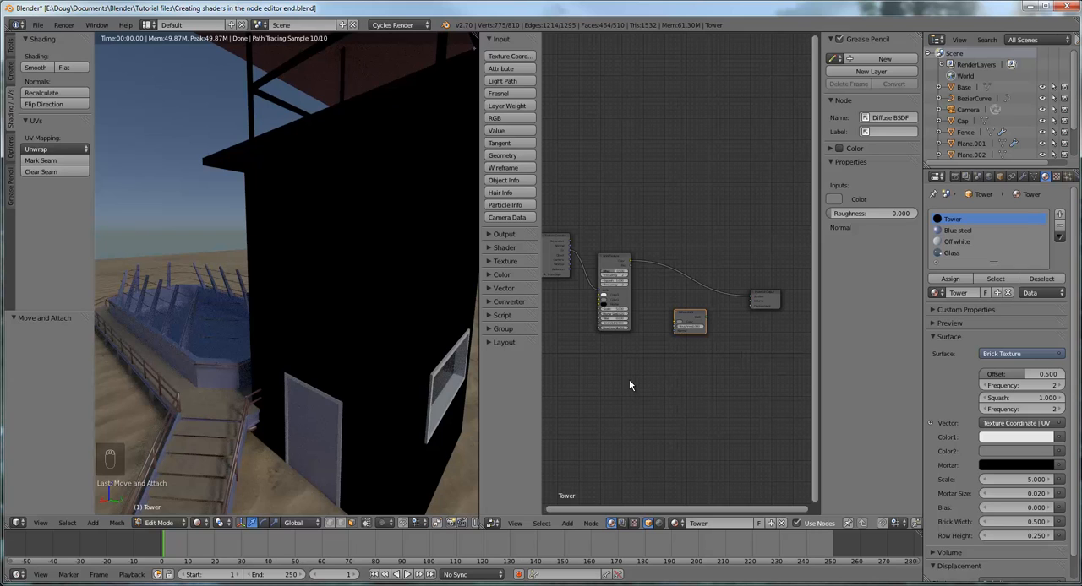
# View the tower in Material shading from another angle and return the viewport to Rendered shading
pyautogui.click(197, 523)
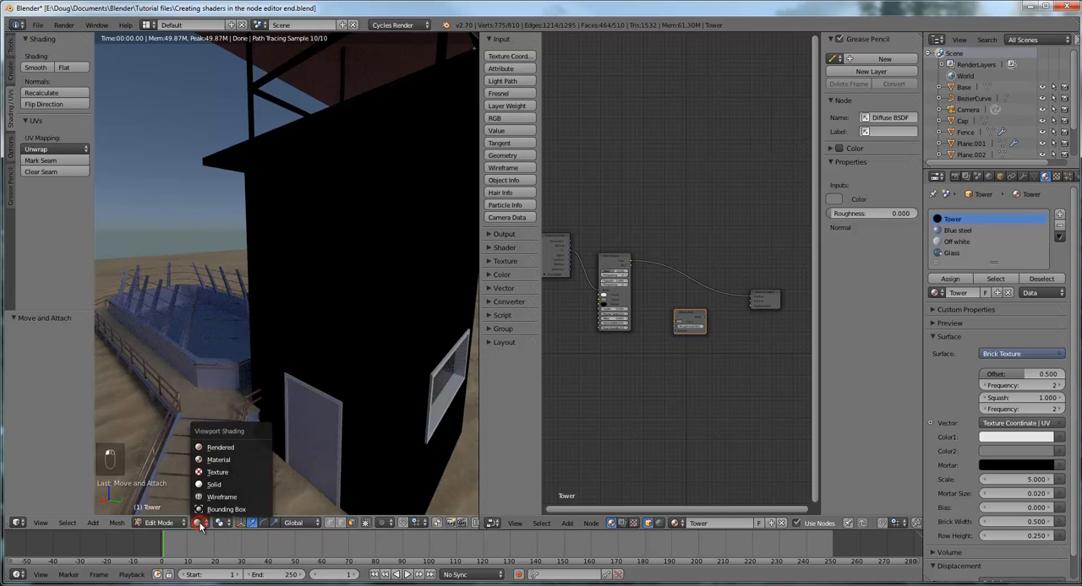
pyautogui.click(227, 460)
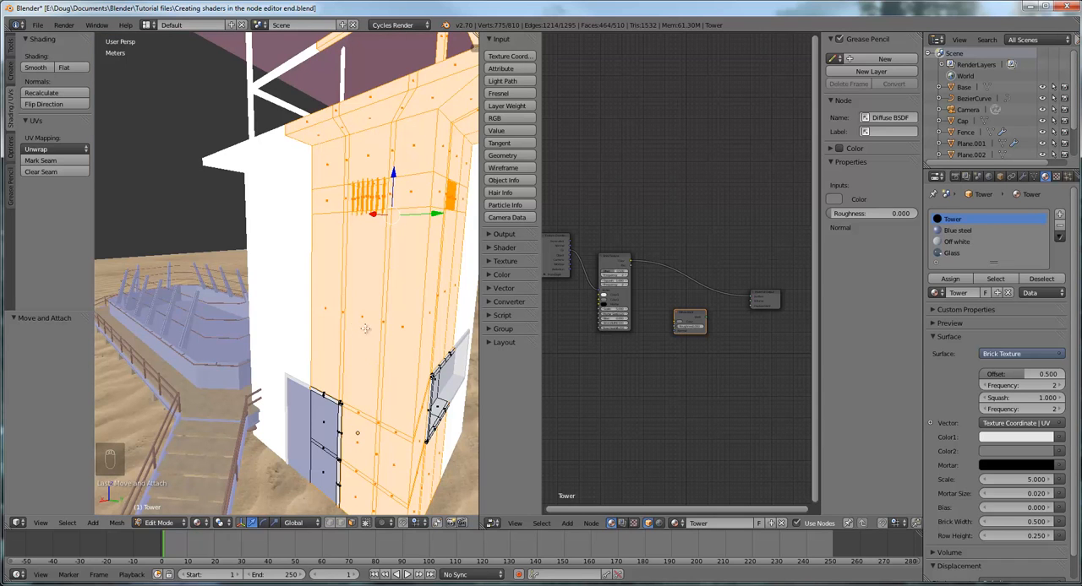
pyautogui.moveTo(427, 317); pyautogui.dragTo(400, 311, button='middle')
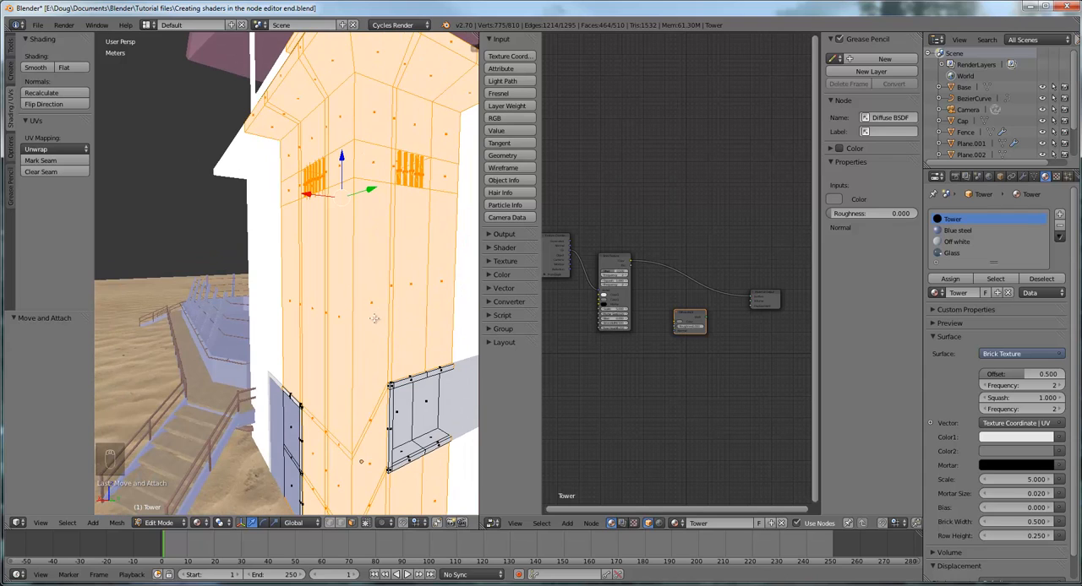
pyautogui.click(200, 523)
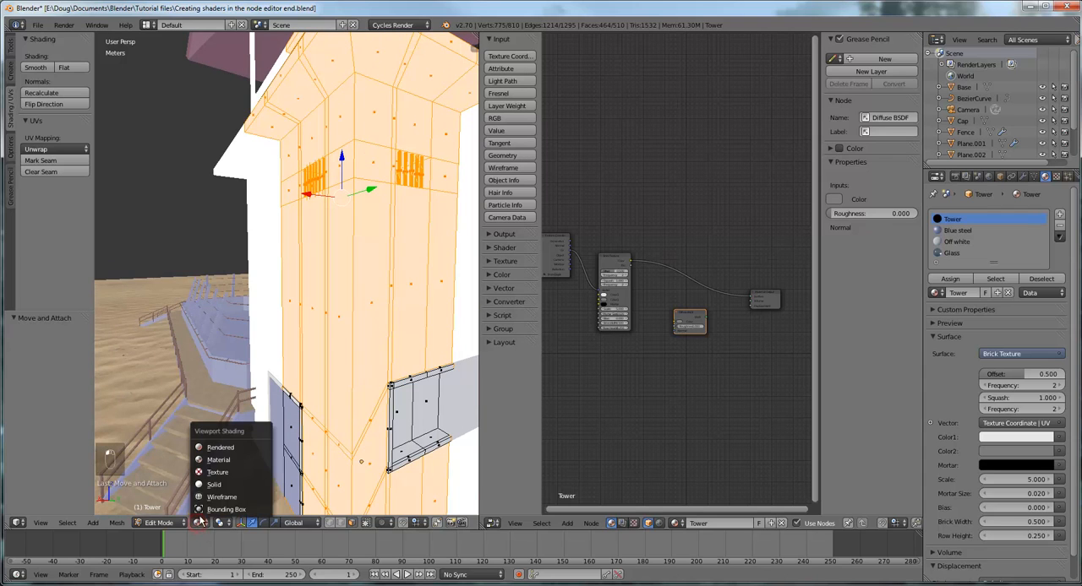
pyautogui.click(221, 447)
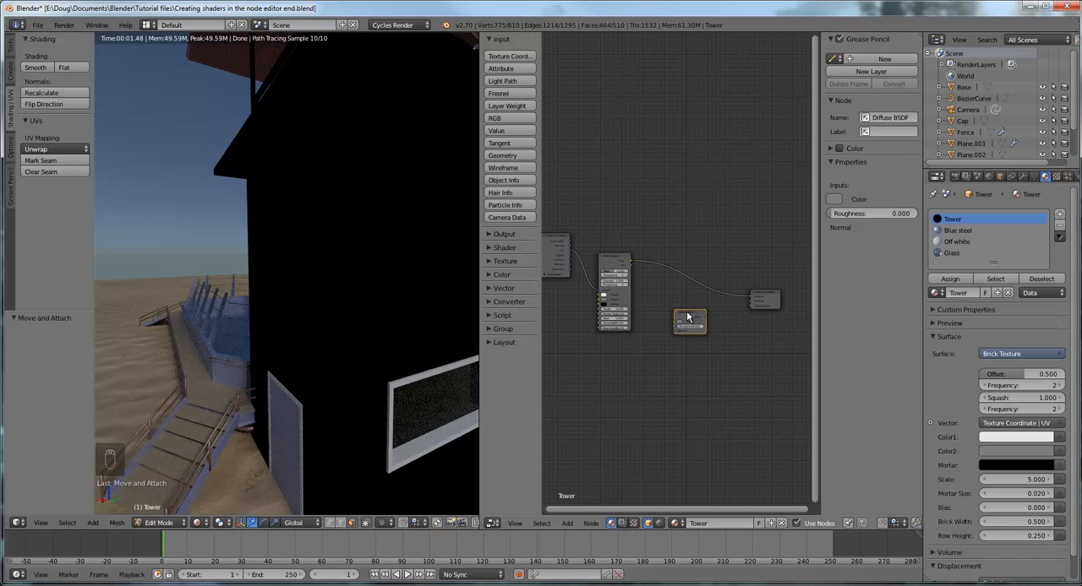
# Insert the Diffuse BSDF node back into the link between Brick Texture and Material Output, and inspect the rendered tower from several angles
pyautogui.moveTo(692, 316); pyautogui.dragTo(692, 267)
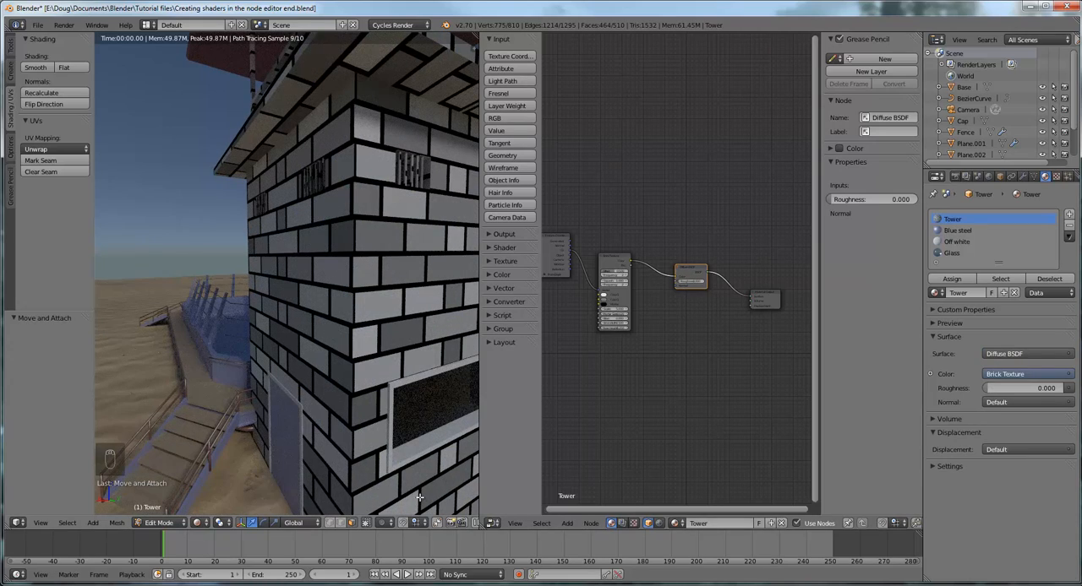
pyautogui.scroll(-8, 403, 347)
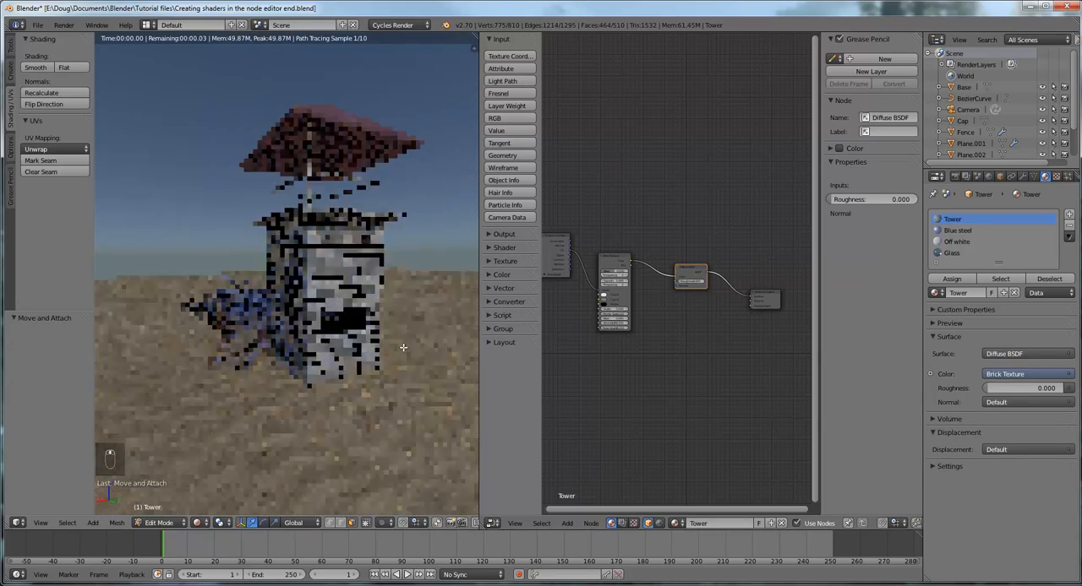
pyautogui.moveTo(403, 347); pyautogui.dragTo(351, 477, button='middle')
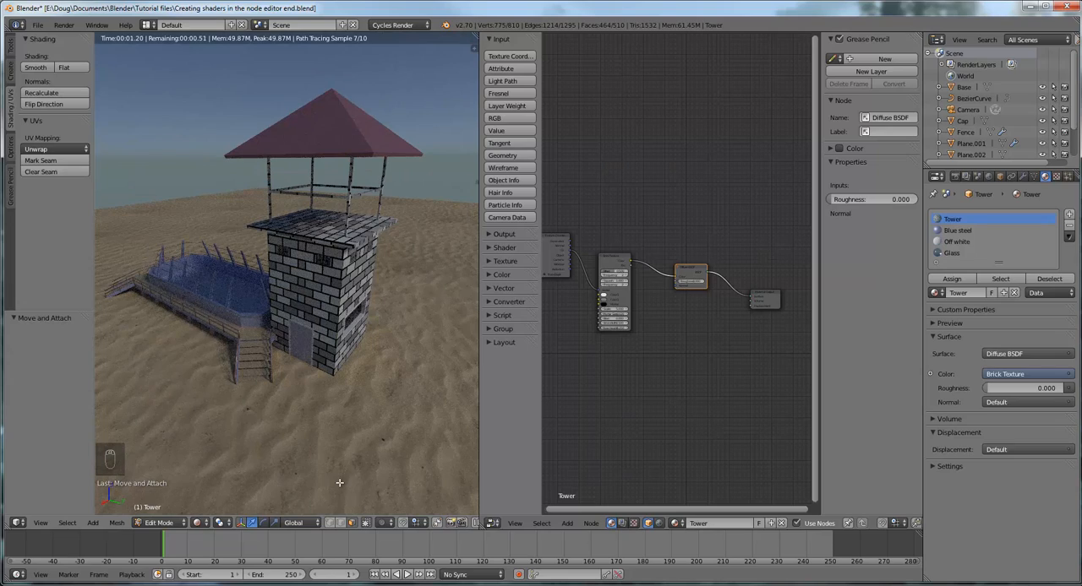
pyautogui.moveTo(363, 426); pyautogui.dragTo(399, 409, button='middle')
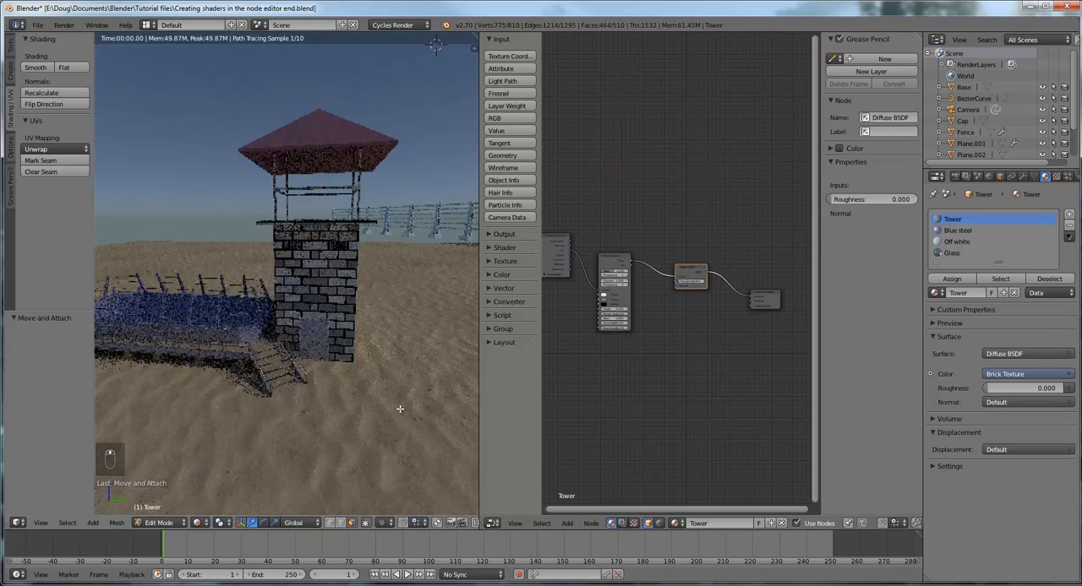
pyautogui.scroll(3, 399, 409)
pyautogui.scroll(3, 398, 409)
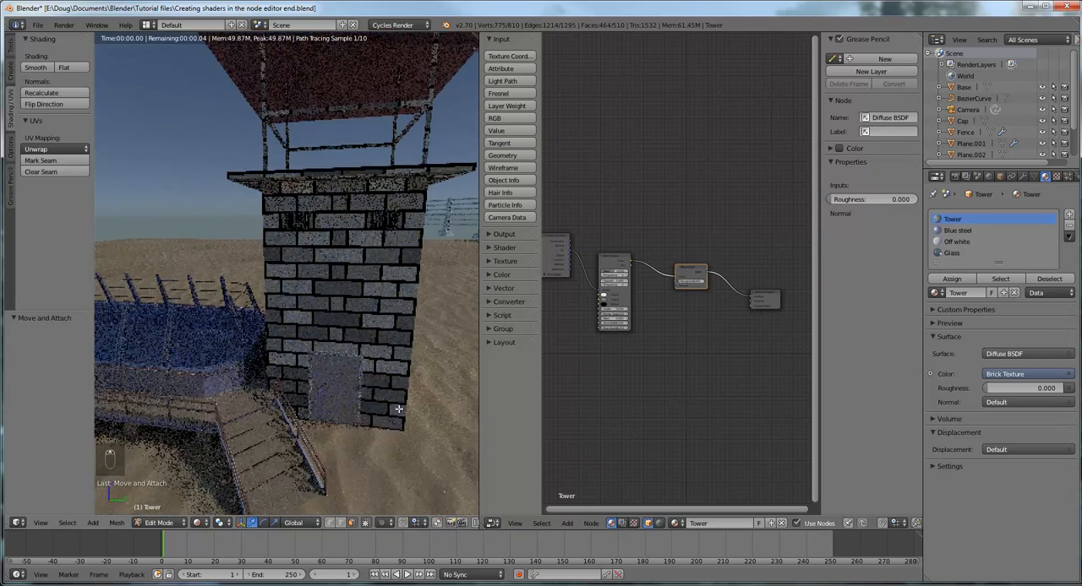
pyautogui.scroll(2, 327, 366)
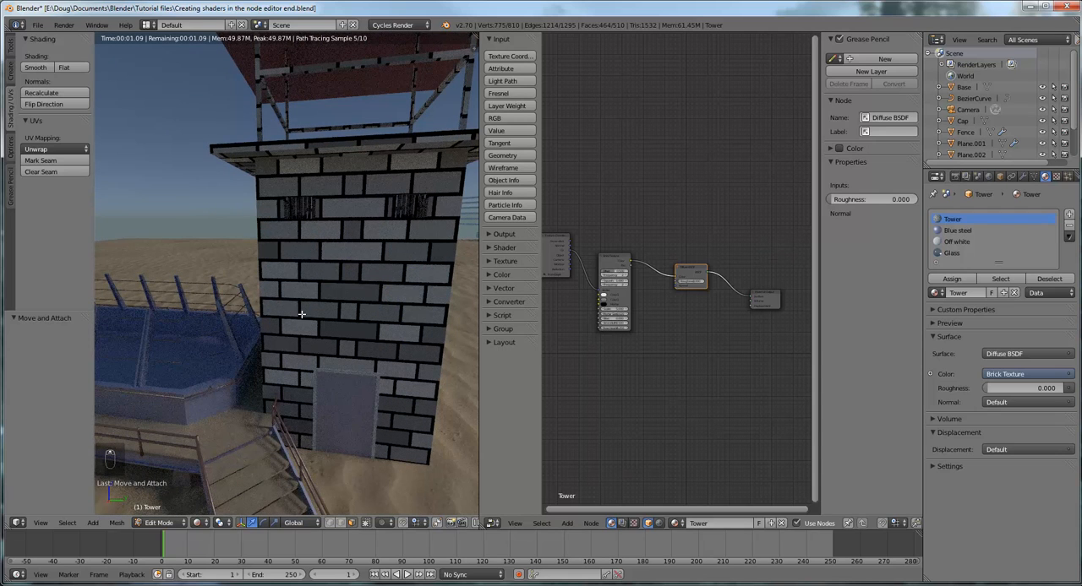
# Switch the viewport to Solid shading, toggle the tower to Object Mode and back to Edit Mode, and restore Rendered shading
pyautogui.click(199, 523)
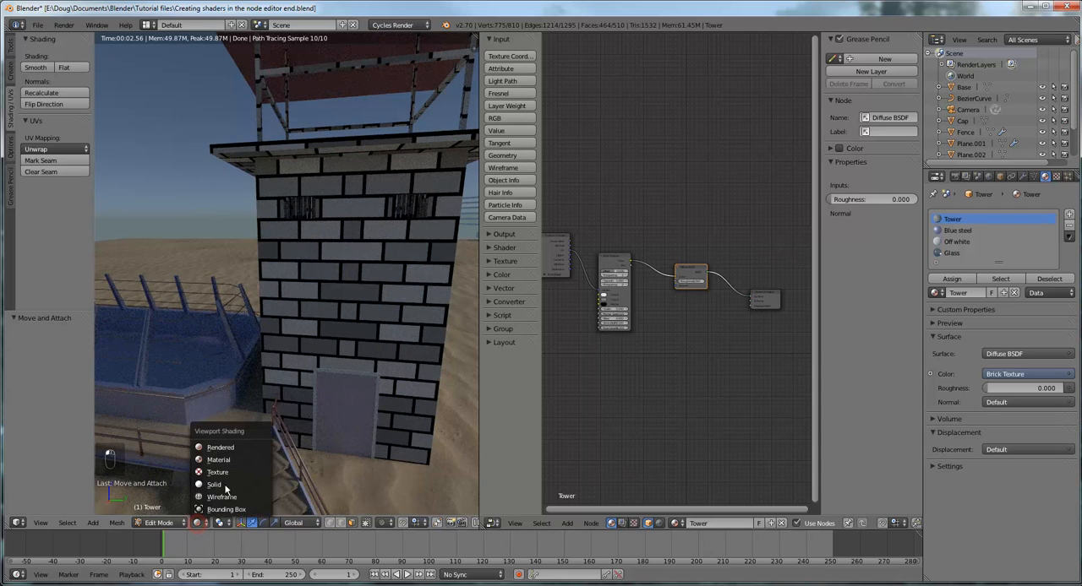
pyautogui.click(220, 485)
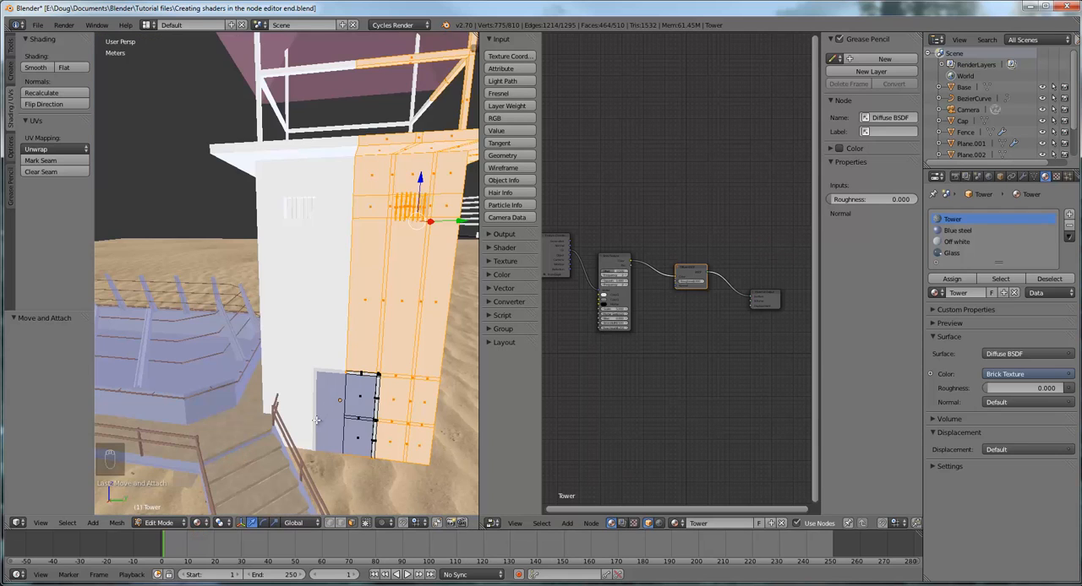
pyautogui.click(157, 523)
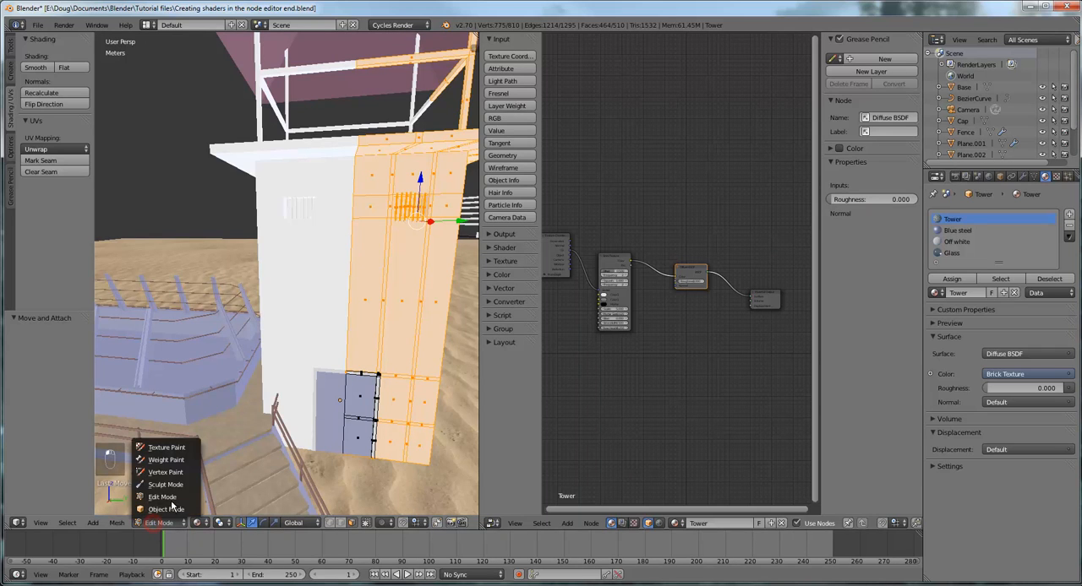
pyautogui.click(167, 509)
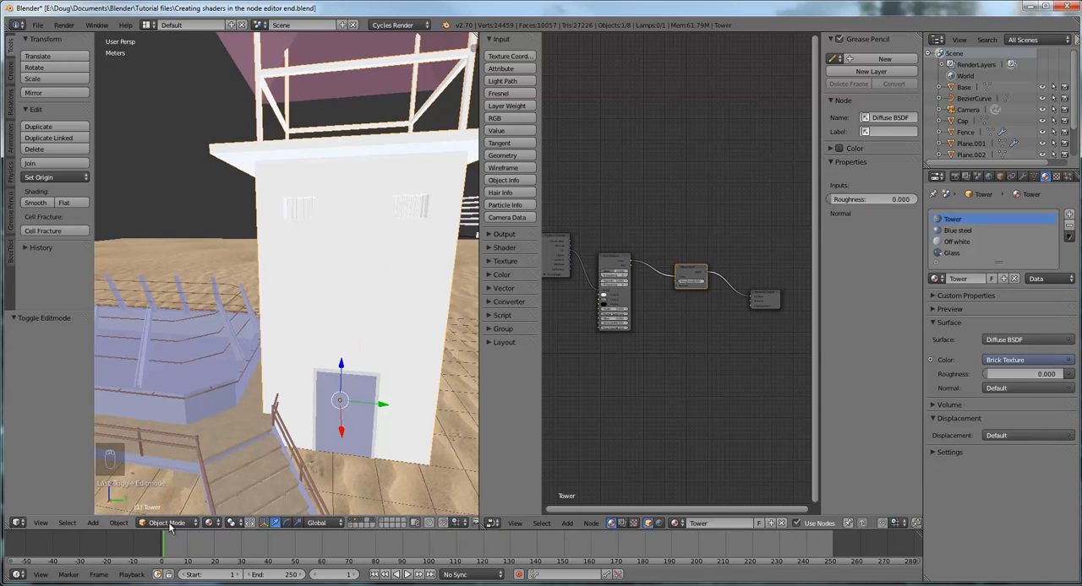
pyautogui.click(169, 523)
pyautogui.click(169, 495)
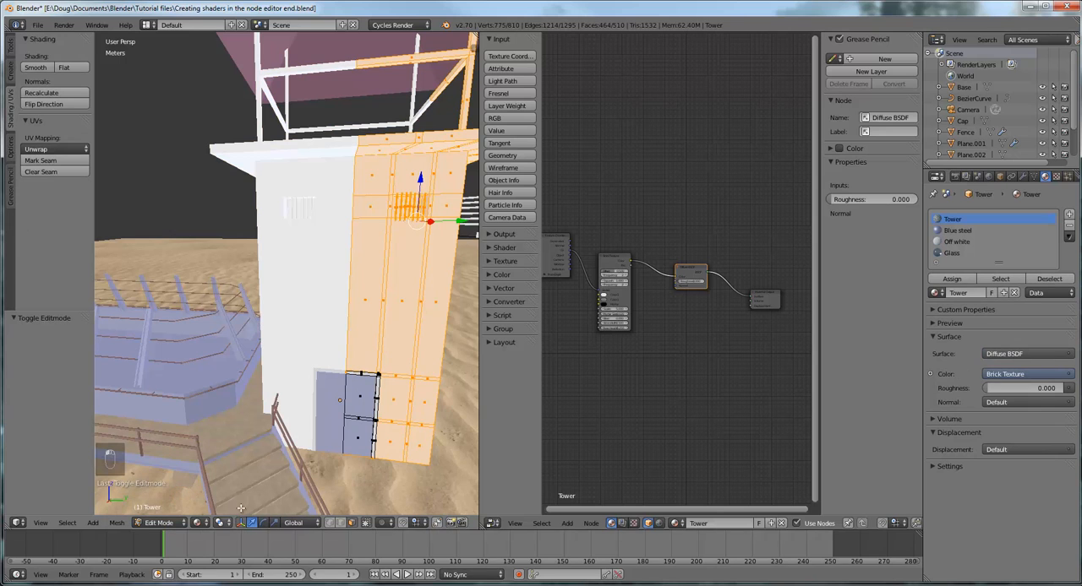
pyautogui.click(200, 523)
pyautogui.click(236, 450)
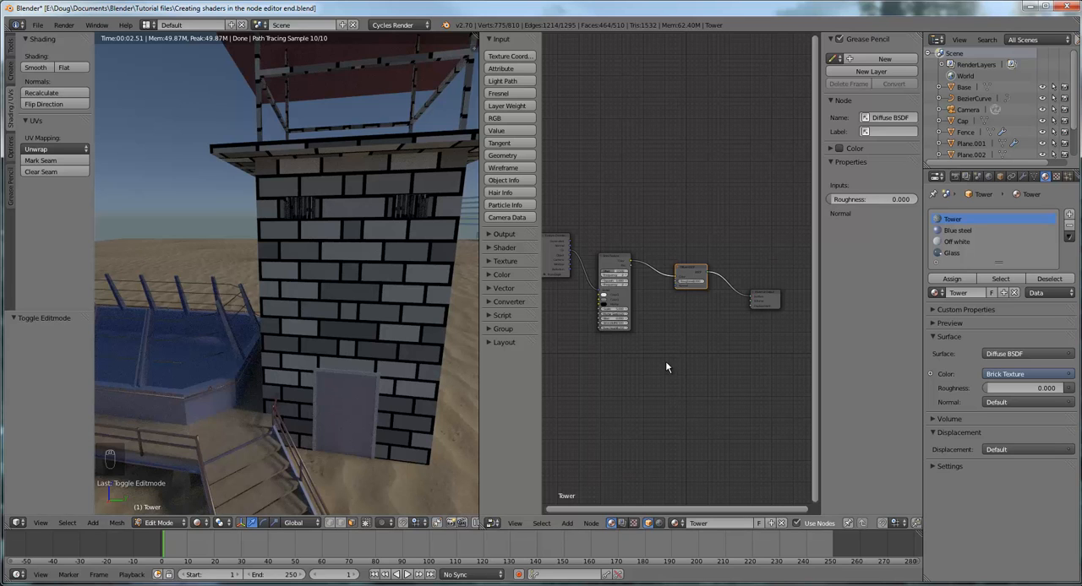
# Add a second Texture Coordinate node in the empty space above the existing one in the Tower material
pyautogui.scroll(4, 663, 370)
pyautogui.moveTo(655, 367); pyautogui.dragTo(697, 327, button='middle')
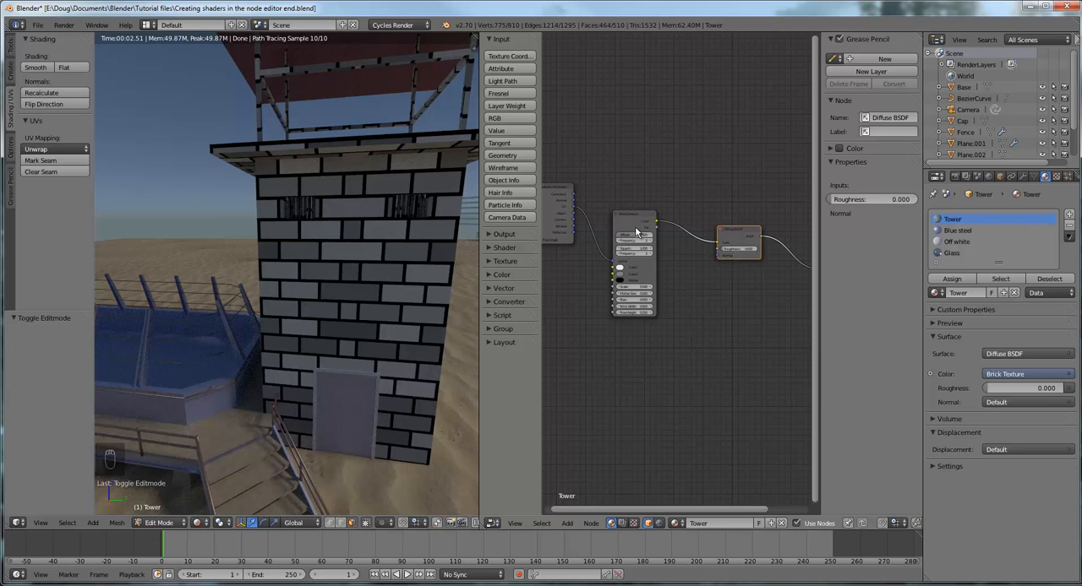
pyautogui.scroll(-2, 647, 198)
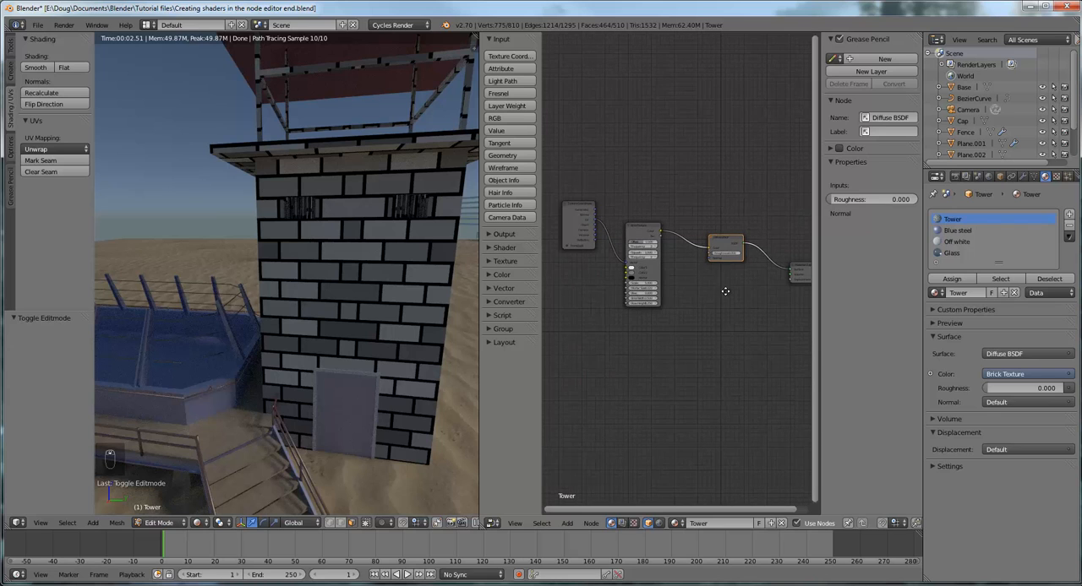
pyautogui.moveTo(725, 292); pyautogui.dragTo(708, 295, button='middle')
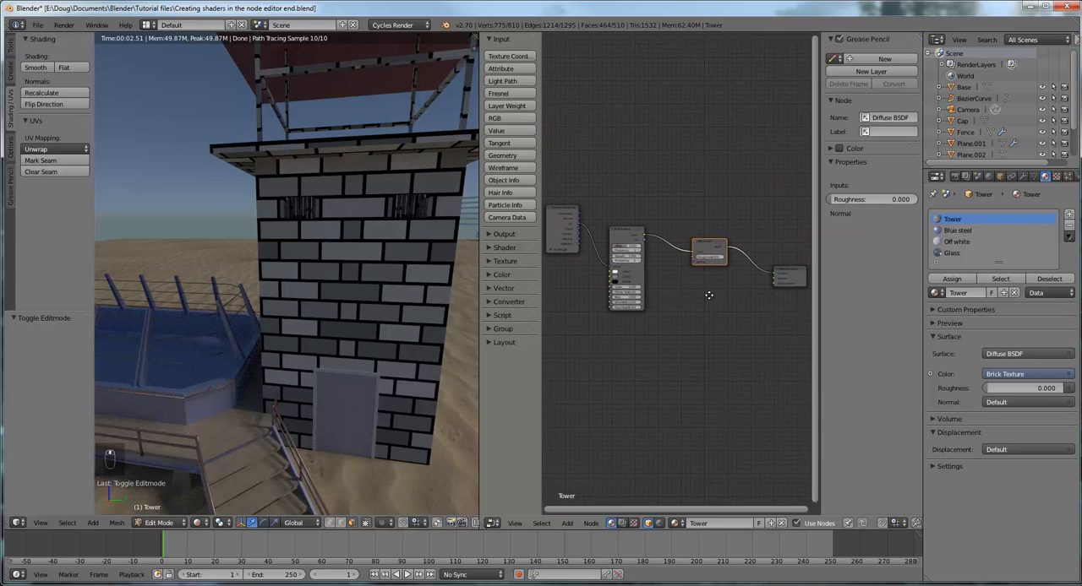
pyautogui.click(512, 56)
pyautogui.click(558, 124)
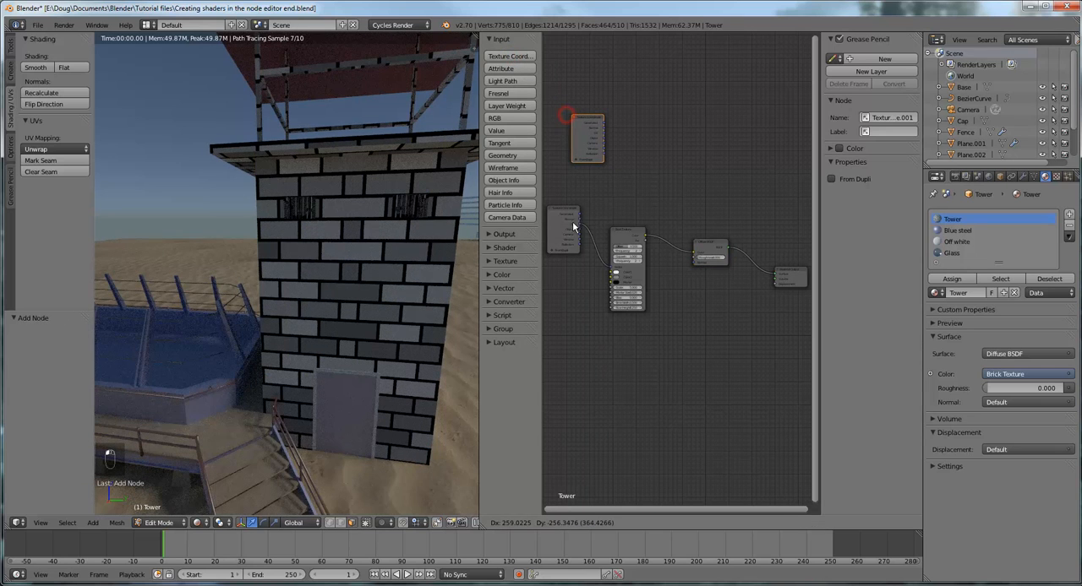
# Add an unlinked Diffuse BSDF node and an unlinked Brick Texture node above the existing node chain
pyautogui.click(486, 39)
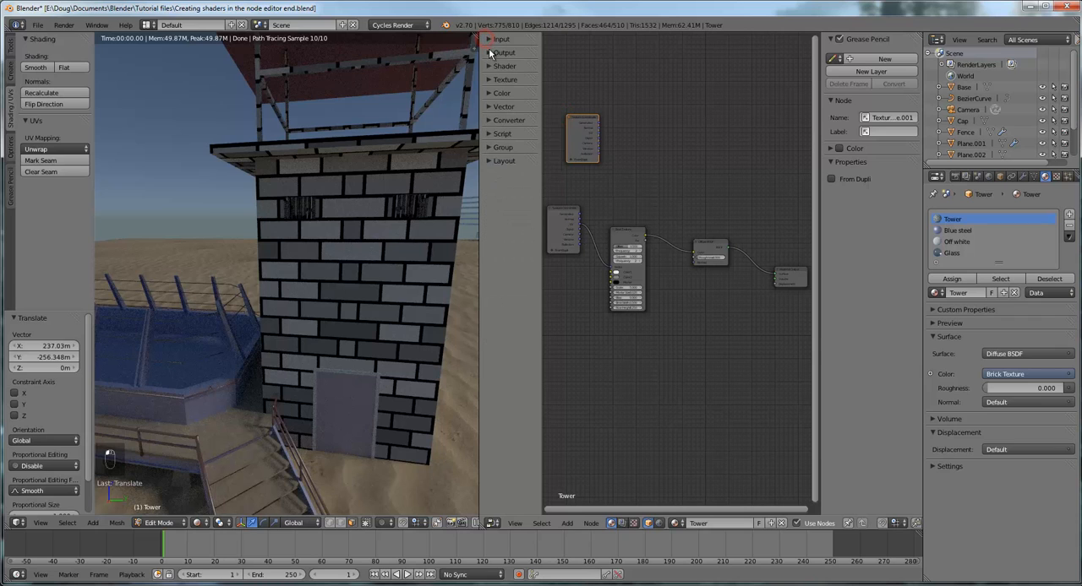
pyautogui.click(488, 66)
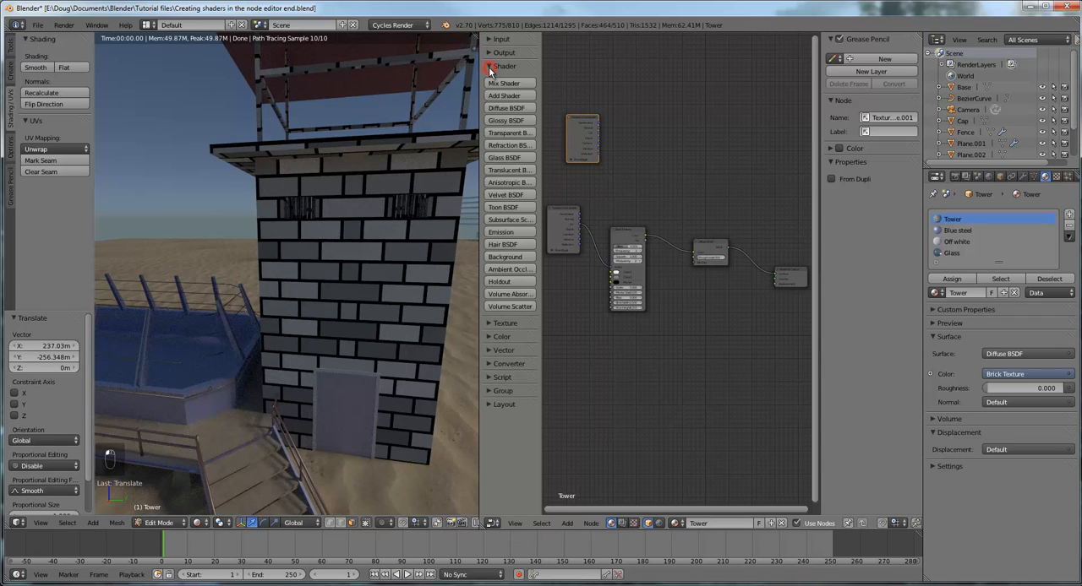
pyautogui.click(506, 107)
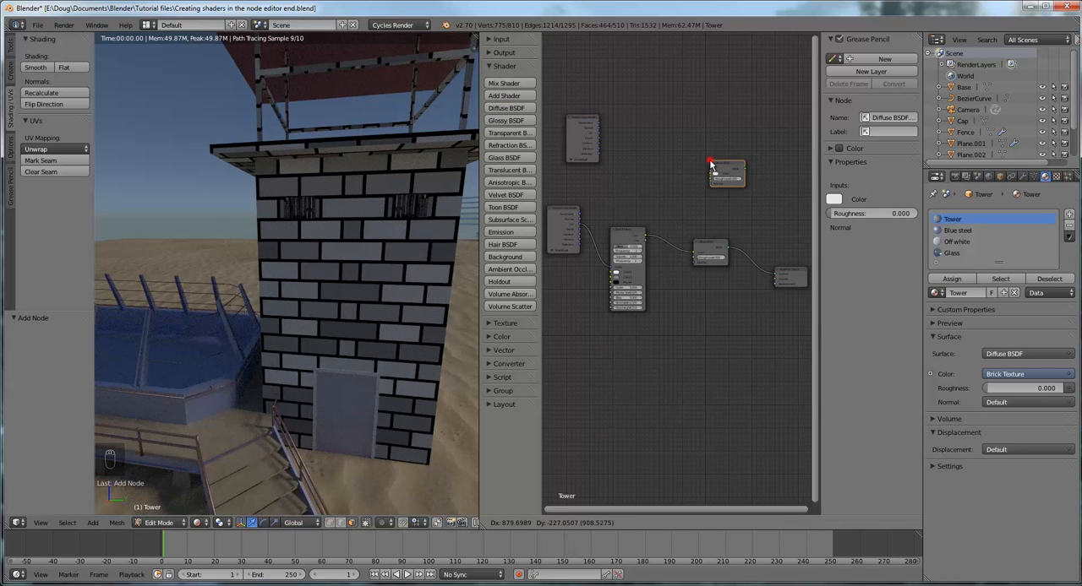
pyautogui.click(710, 165)
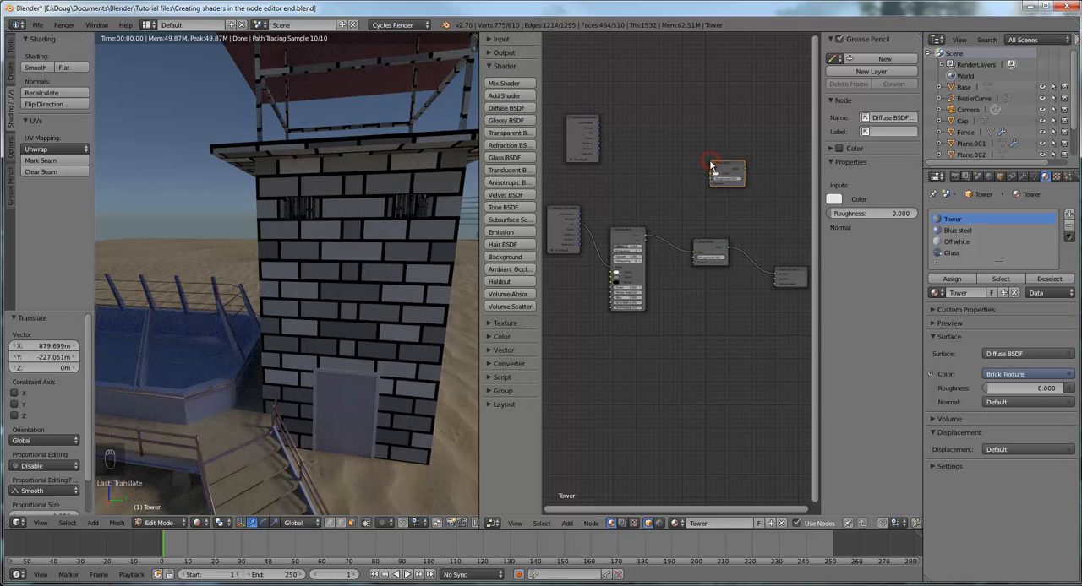
pyautogui.click(491, 66)
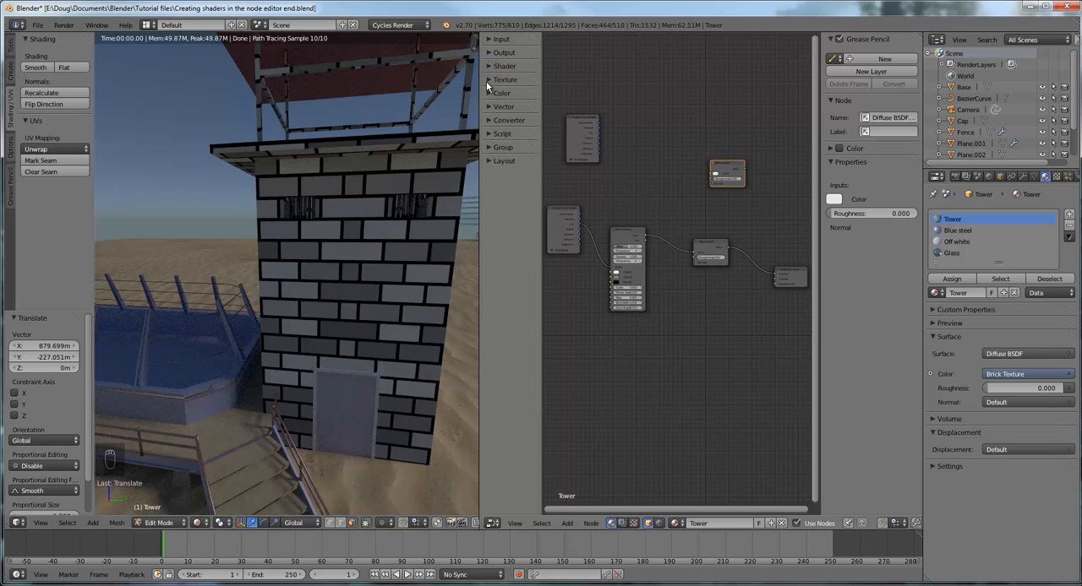
pyautogui.click(487, 80)
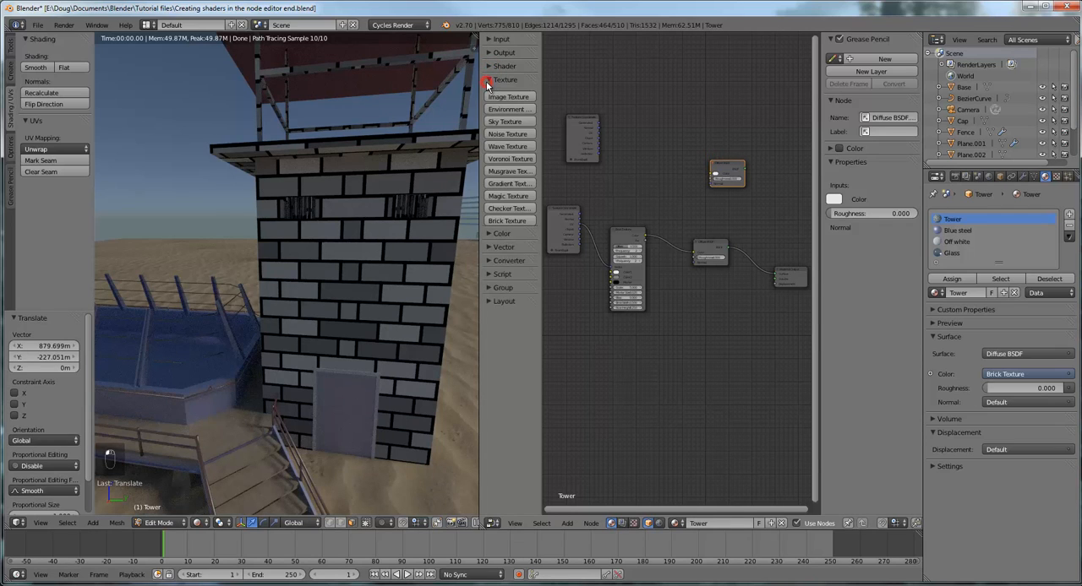
pyautogui.click(516, 222)
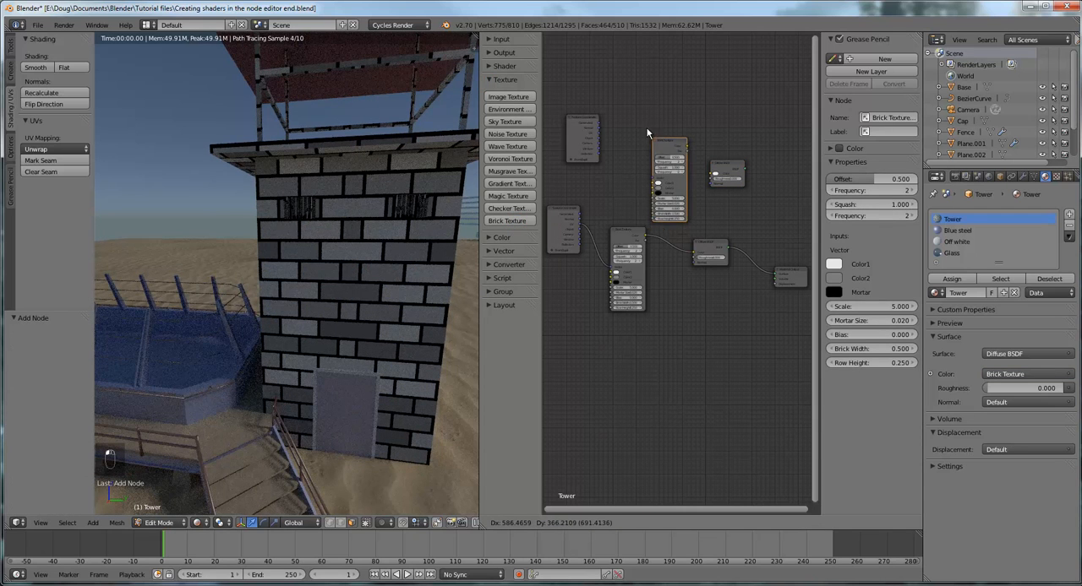
pyautogui.click(640, 121)
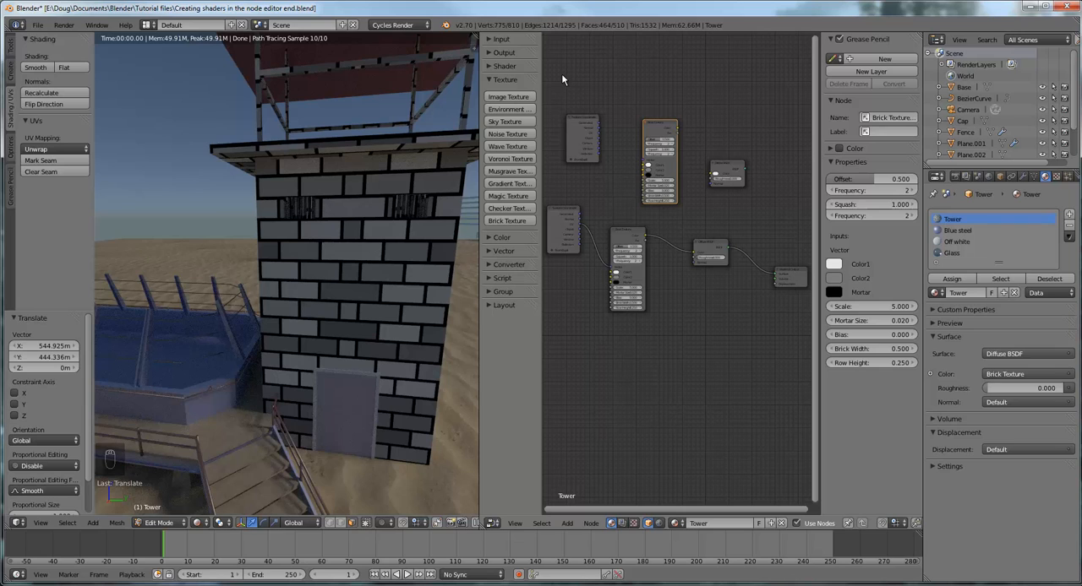
# Delete the three unlinked extra nodes above the chain, keeping the original Texture Coordinate node out of the selection
pyautogui.press('b')
pyautogui.moveTo(561, 74); pyautogui.dragTo(761, 207)
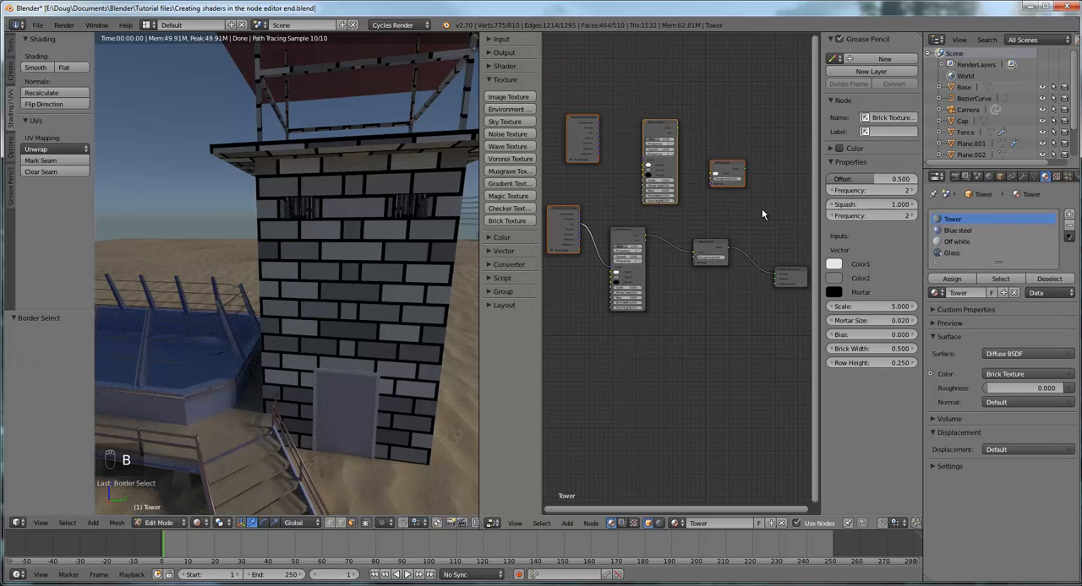
pyautogui.keyDown('shift'); pyautogui.click(563, 211); pyautogui.keyUp('shift')
pyautogui.keyDown('shift'); pyautogui.click(563, 215); pyautogui.keyUp('shift')
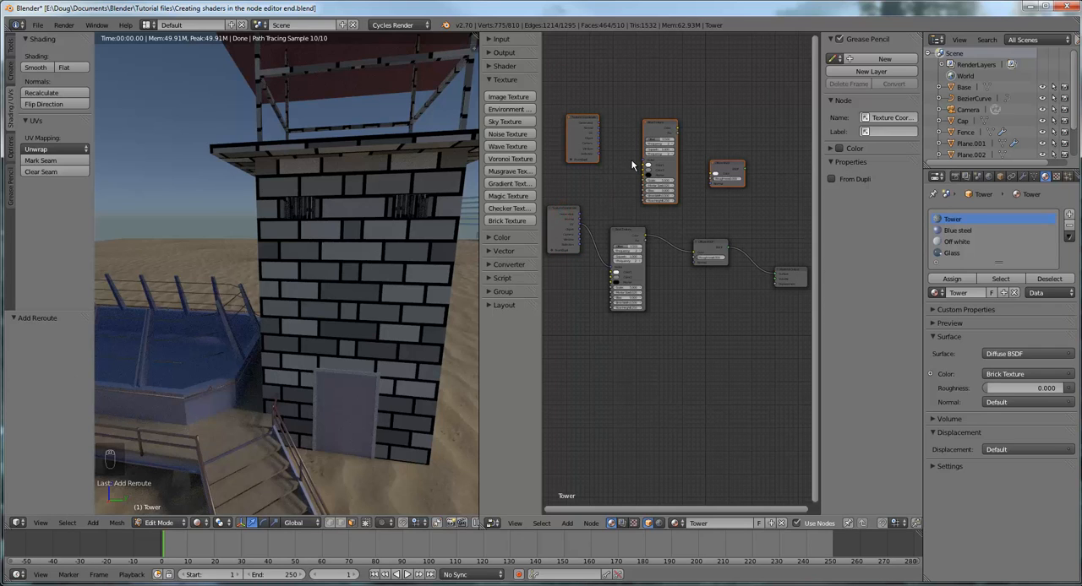
pyautogui.press('Delete')
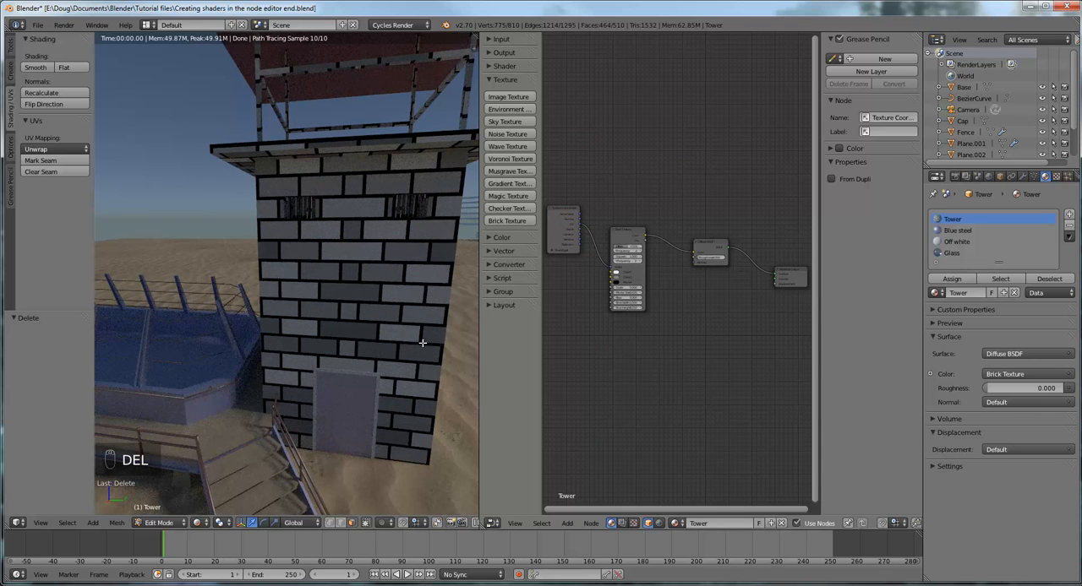
# Bring the Brick Texture node into close view to examine its color, scale, mortar and brick size settings
pyautogui.scroll(2, 654, 368)
pyautogui.scroll(4, 654, 368)
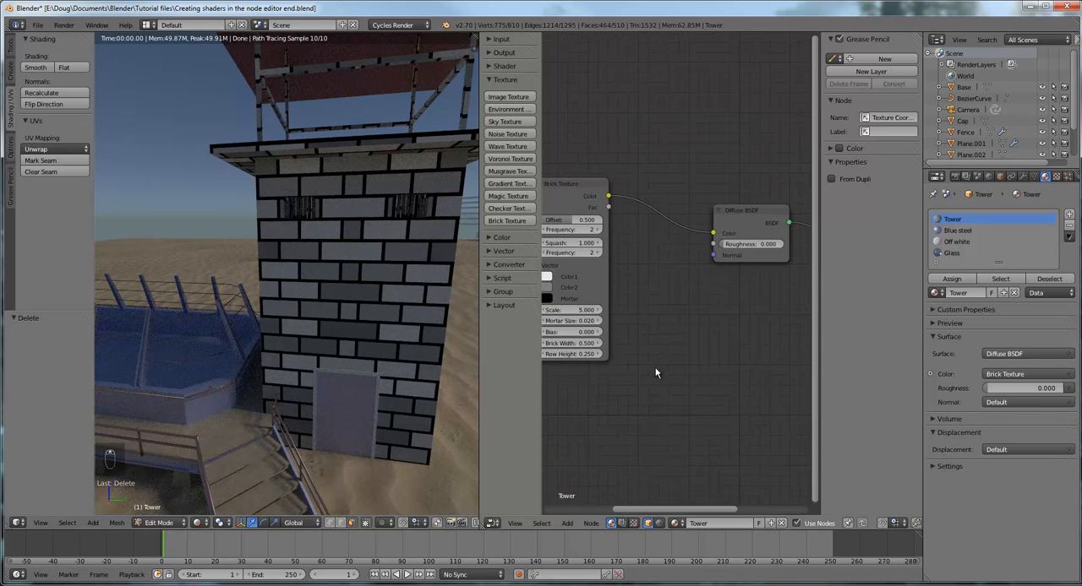
pyautogui.moveTo(665, 352); pyautogui.dragTo(745, 352, button='middle')
pyautogui.scroll(2, 742, 353)
pyautogui.scroll(2, 738, 355)
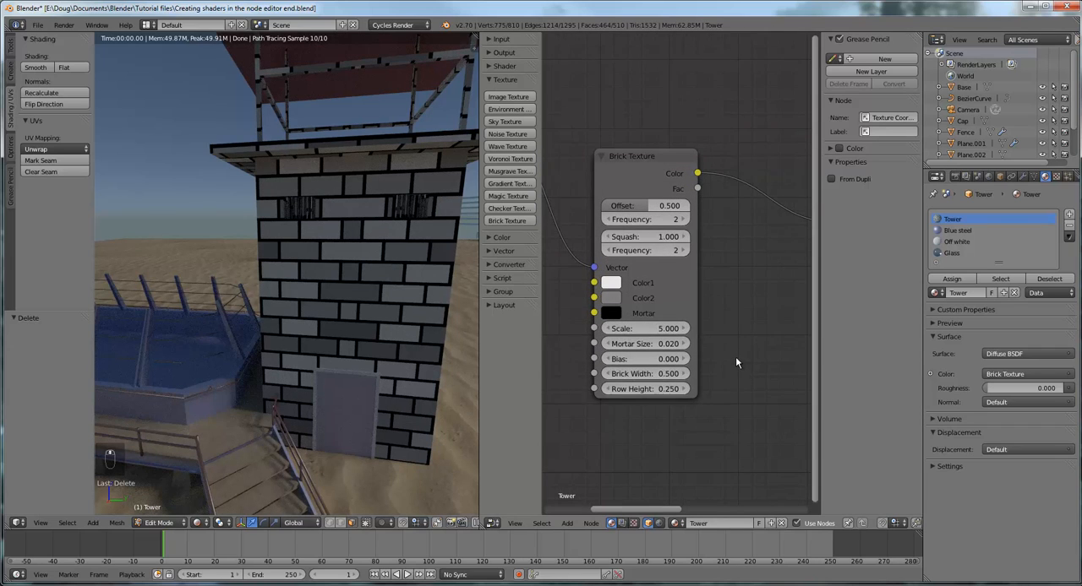
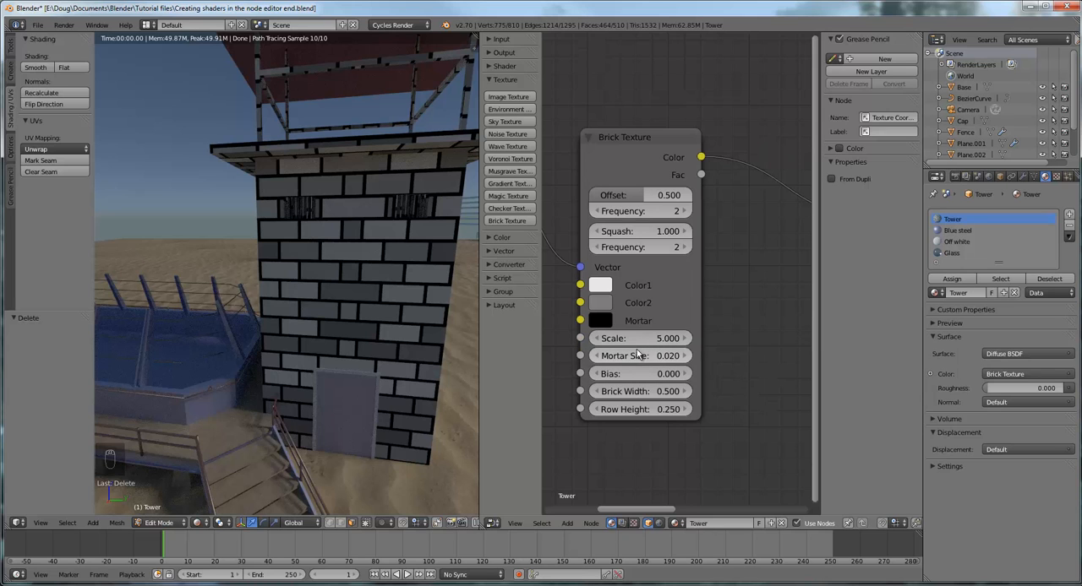
# Set the Brick Texture's Scale to 5.5 so slightly smaller bricks cover the tower
pyautogui.click(684, 339)
pyautogui.click(685, 339)
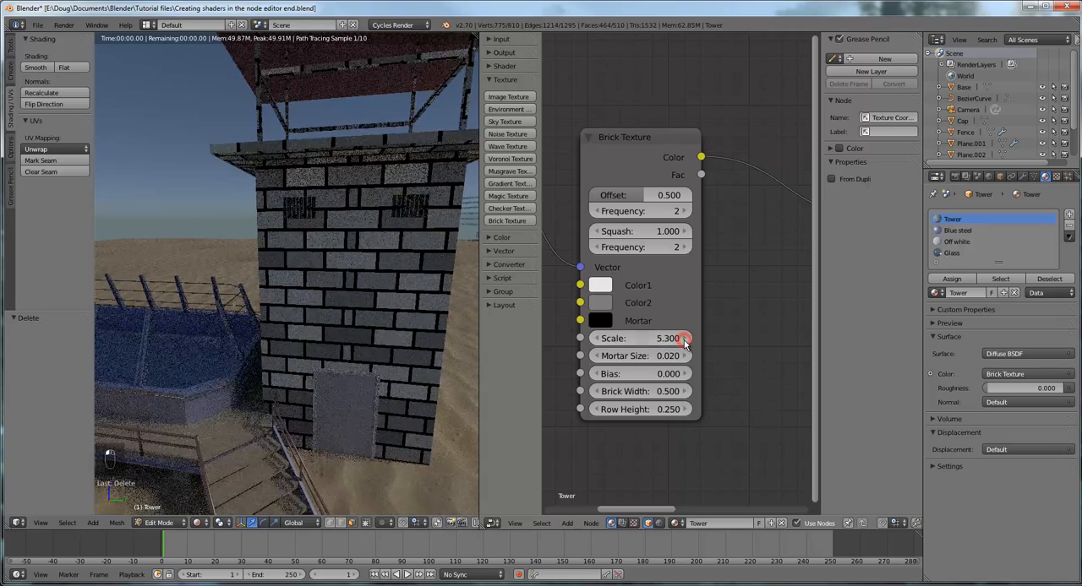
pyautogui.click(684, 339)
pyautogui.click(685, 339)
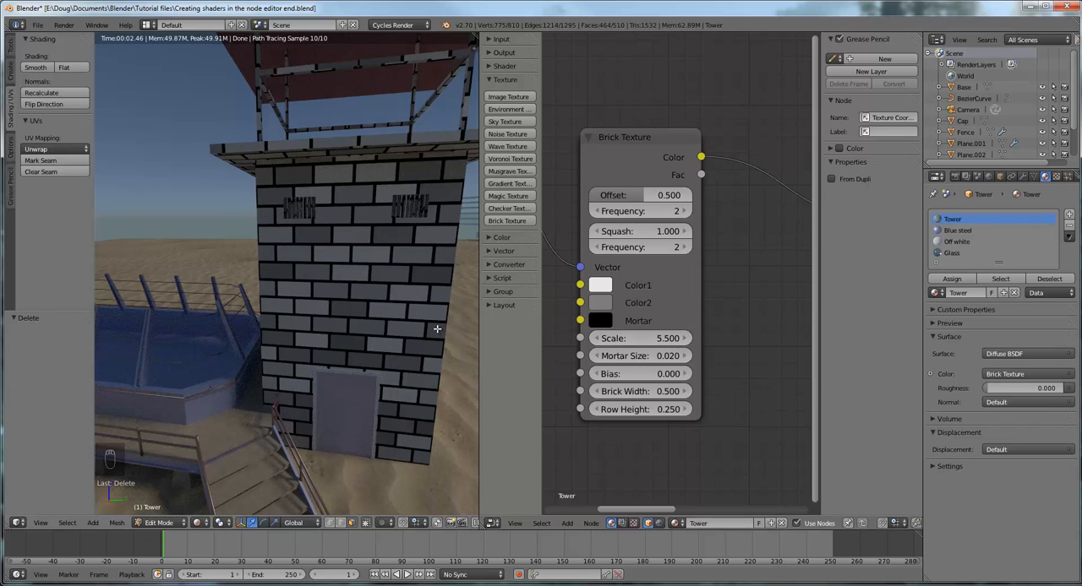
pyautogui.click(598, 338)
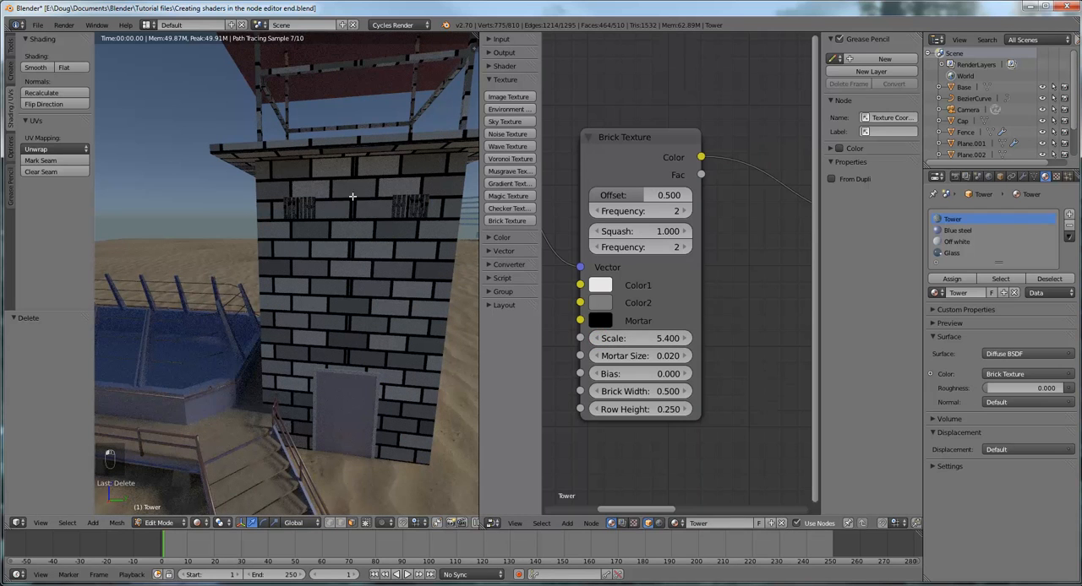
pyautogui.click(684, 339)
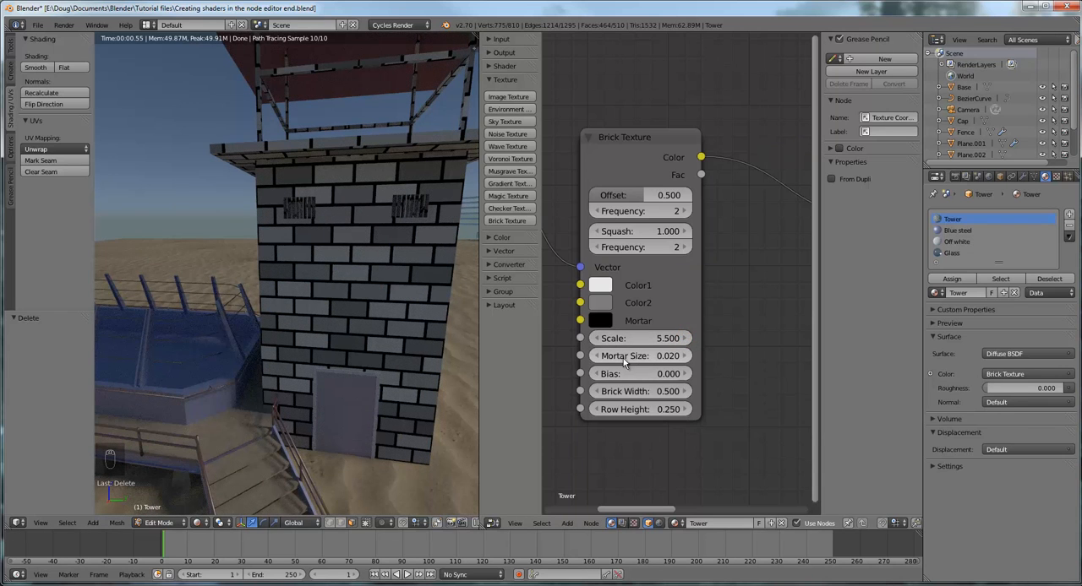
# Set the Brick Texture's Mortar Size to 0.015 to thin the gaps between the tower's bricks
pyautogui.click(684, 357)
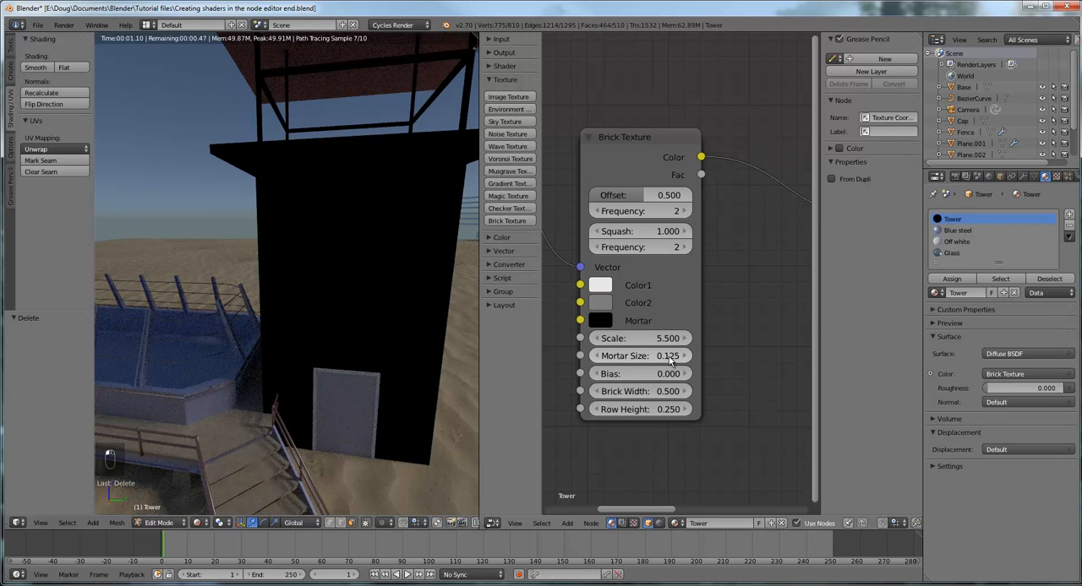
pyautogui.click(598, 356)
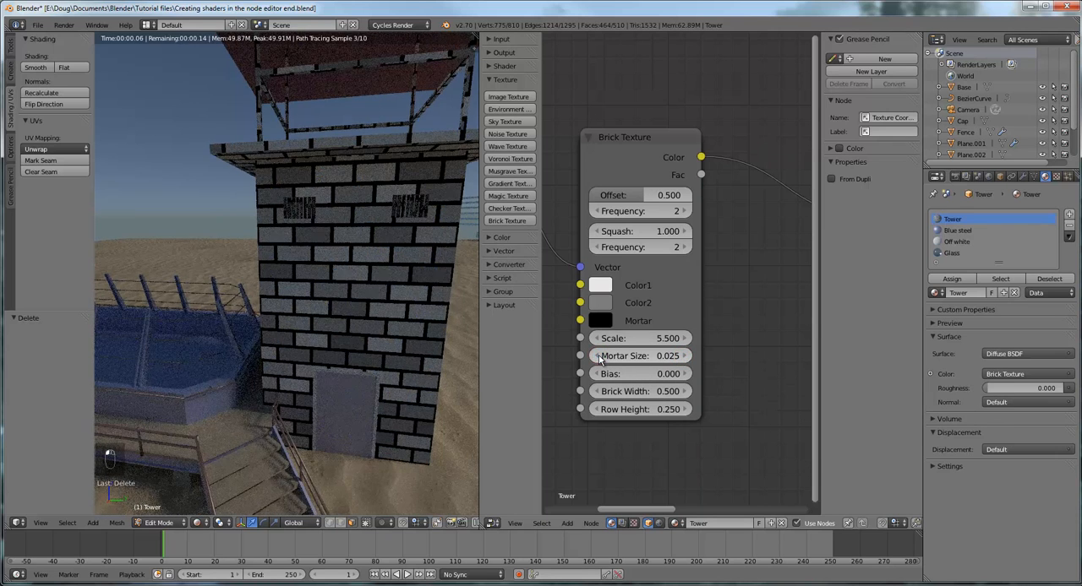
pyautogui.click(678, 357)
pyautogui.click(645, 357)
pyautogui.moveTo(627, 356); pyautogui.dragTo(608, 356)
pyautogui.write('1')
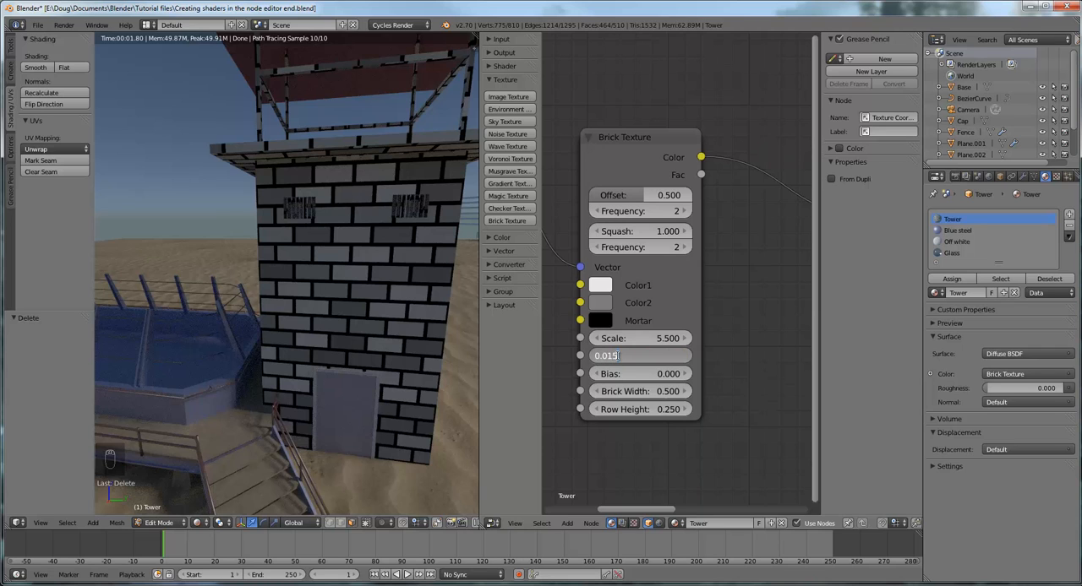
pyautogui.press('Return')
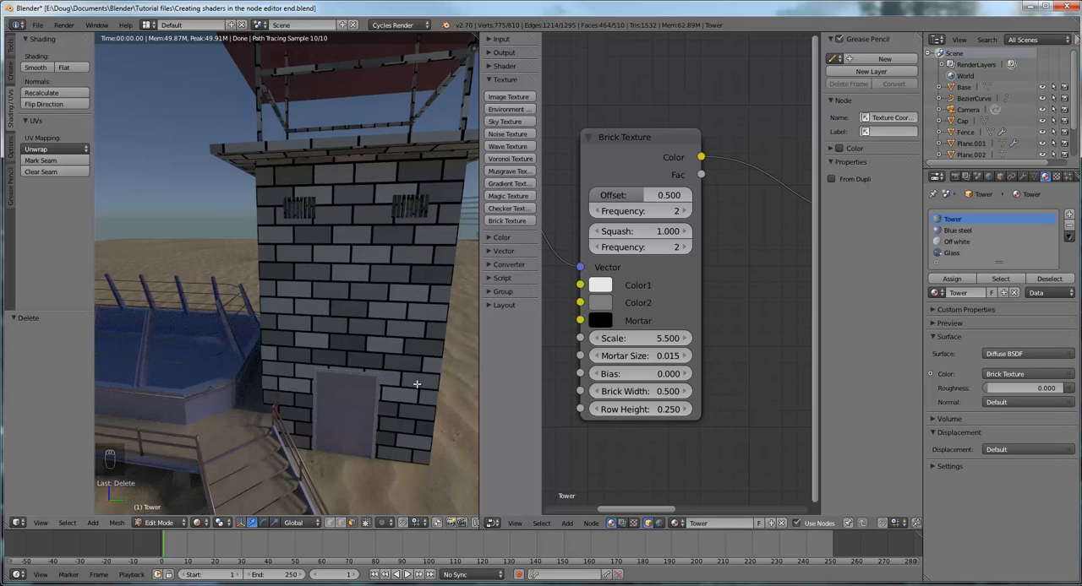
# Tint the Brick Texture's Color2 to a warm brownish gray and Color1 to a slightly warm off-white
pyautogui.moveTo(450, 362); pyautogui.dragTo(329, 148, button='middle')
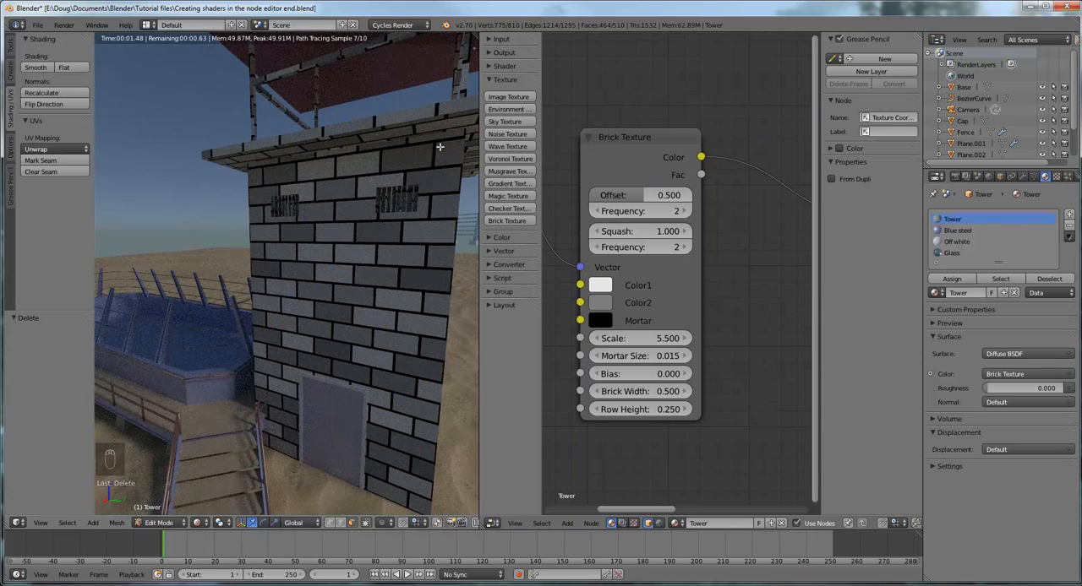
pyautogui.click(600, 304)
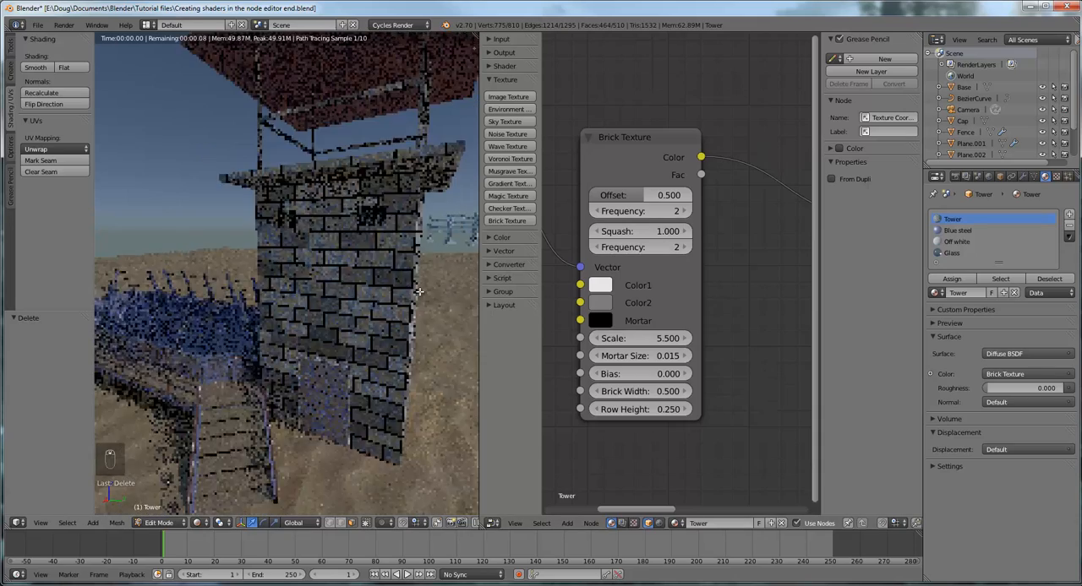
pyautogui.scroll(-2, 419, 292)
pyautogui.moveTo(415, 298); pyautogui.dragTo(401, 301, button='middle')
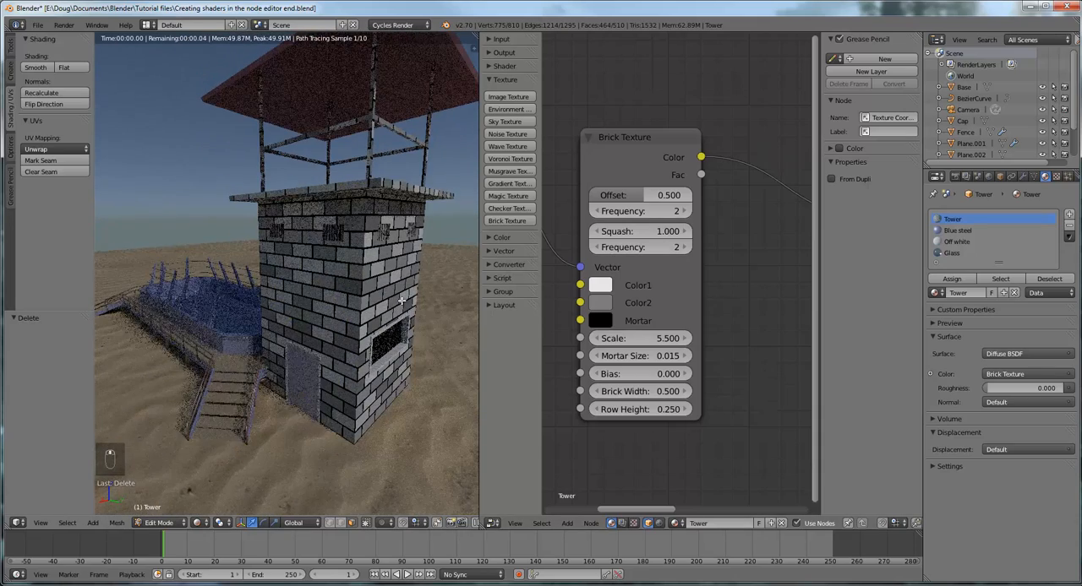
pyautogui.click(602, 302)
pyautogui.moveTo(657, 128); pyautogui.dragTo(657, 141)
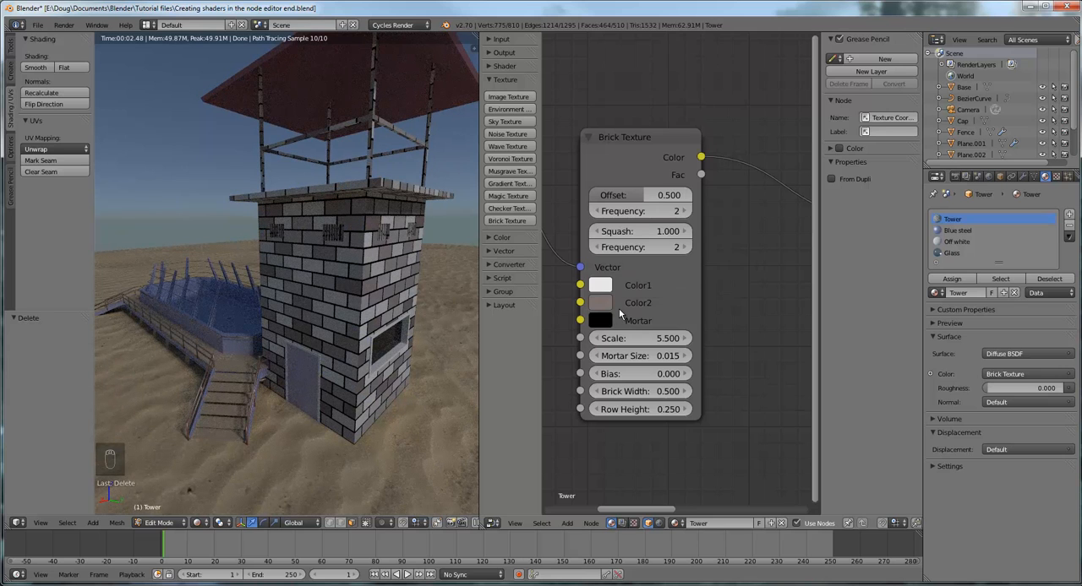
pyautogui.click(600, 287)
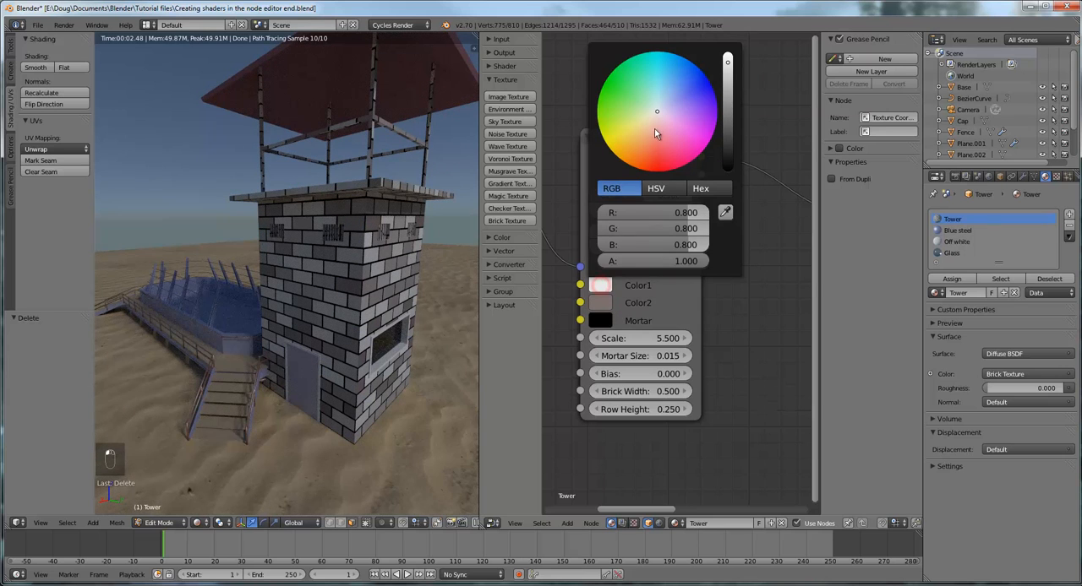
pyautogui.moveTo(655, 111); pyautogui.dragTo(655, 119)
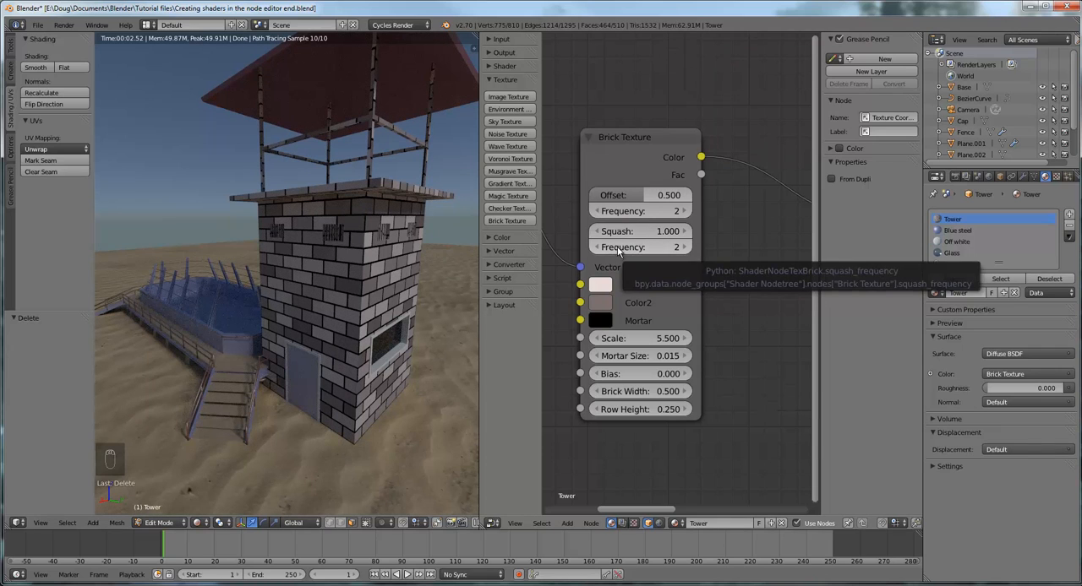
# Set the Brick Texture's Offset to 0.542 and its Scale to 5.4, checking the bricks from several sides of the tower
pyautogui.moveTo(643, 192)
pyautogui.mouseDown()
pyautogui.moveTo(669, 198)
pyautogui.moveTo(648, 192)
pyautogui.mouseUp()
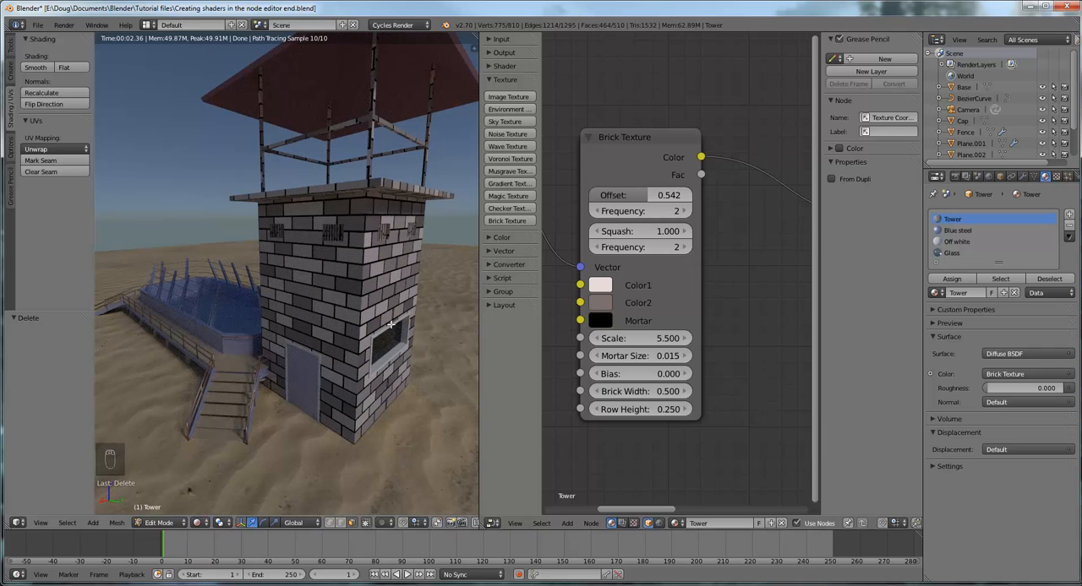
pyautogui.moveTo(391, 324); pyautogui.dragTo(357, 338, button='middle')
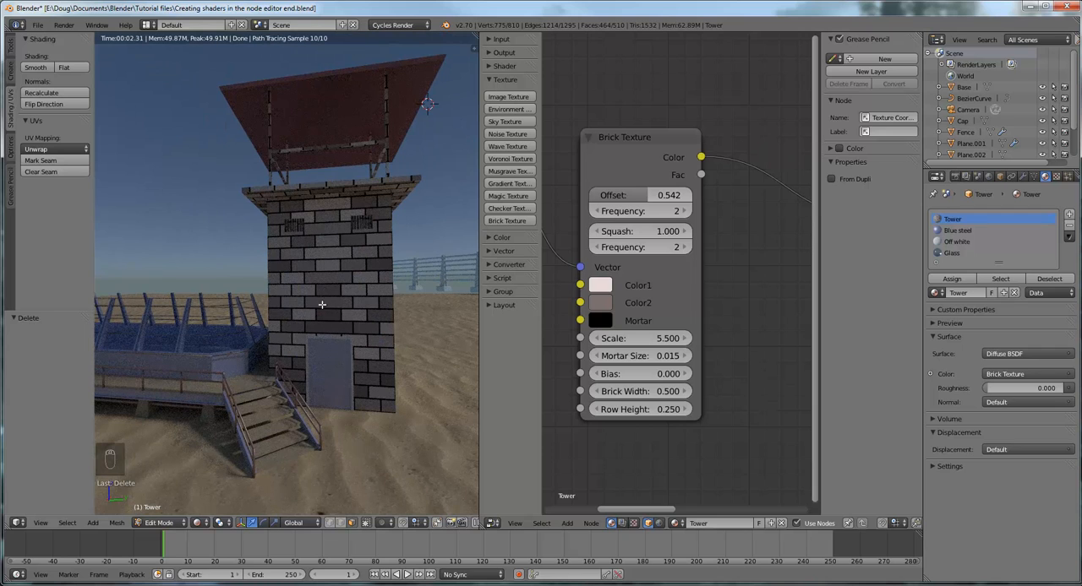
pyautogui.click(596, 338)
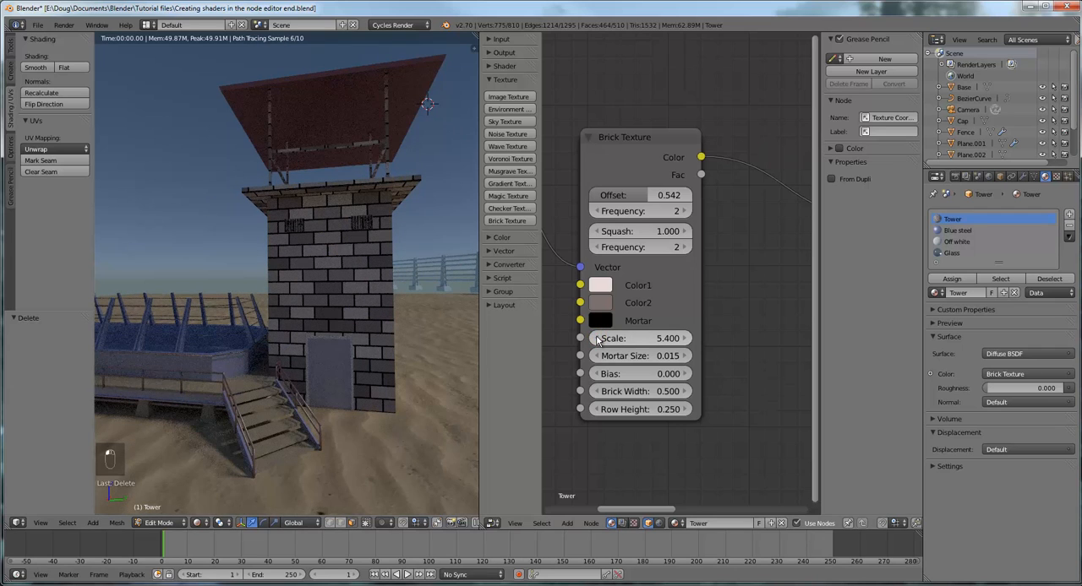
pyautogui.moveTo(430, 333); pyautogui.dragTo(125, 337, button='middle')
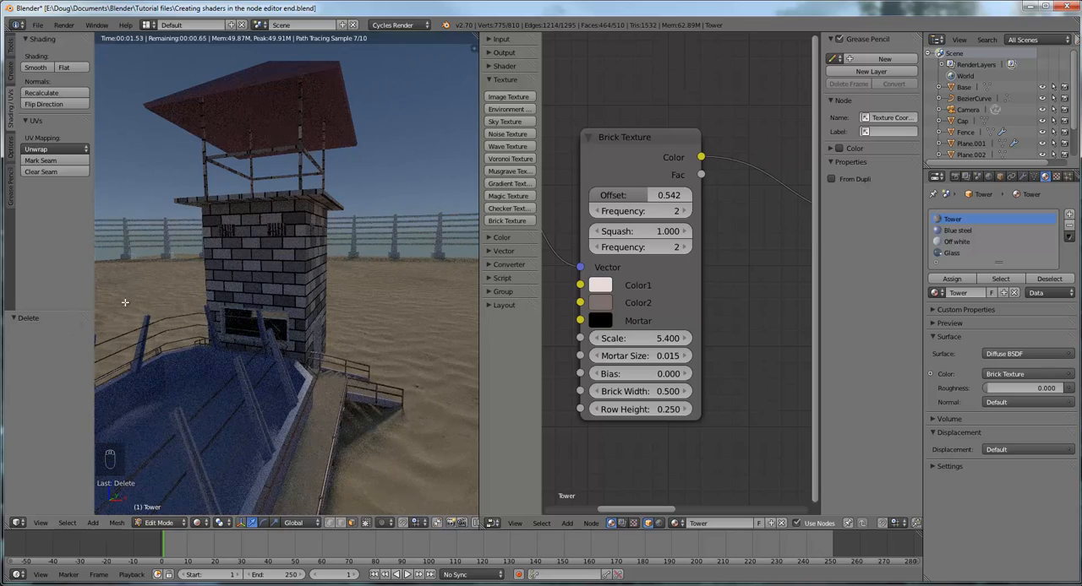
pyautogui.scroll(4, 356, 319)
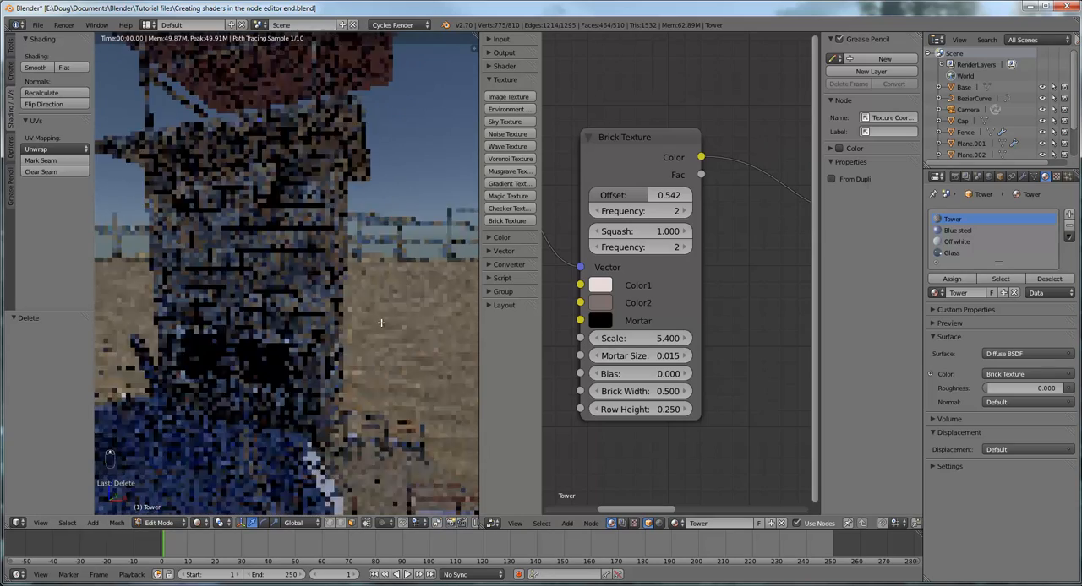
pyautogui.moveTo(358, 315); pyautogui.dragTo(302, 352, button='middle')
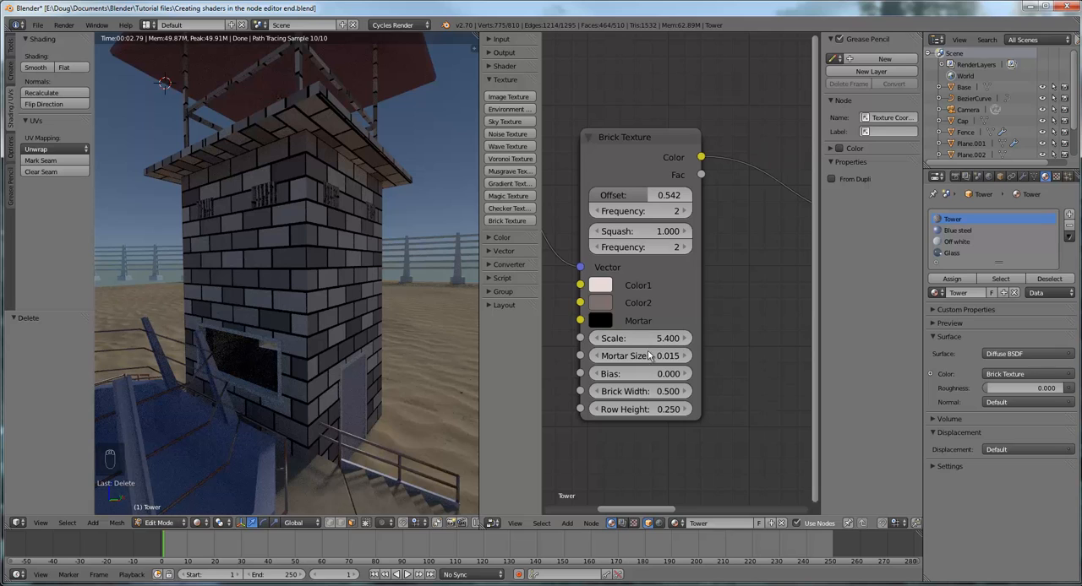
# Try a squash Frequency of 4 on the Brick Texture and return it to 2
pyautogui.click(684, 248)
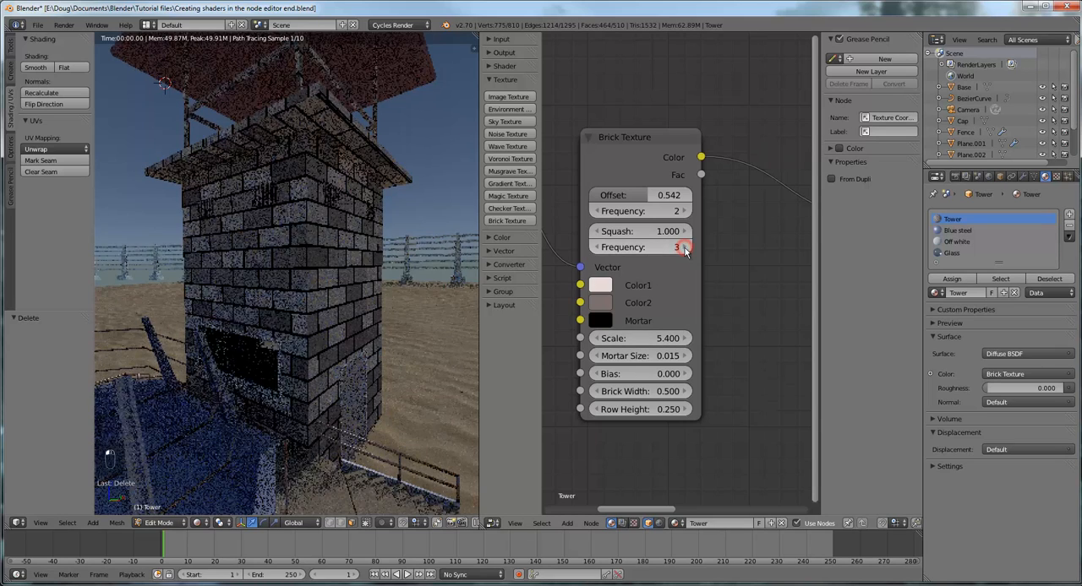
pyautogui.click(684, 247)
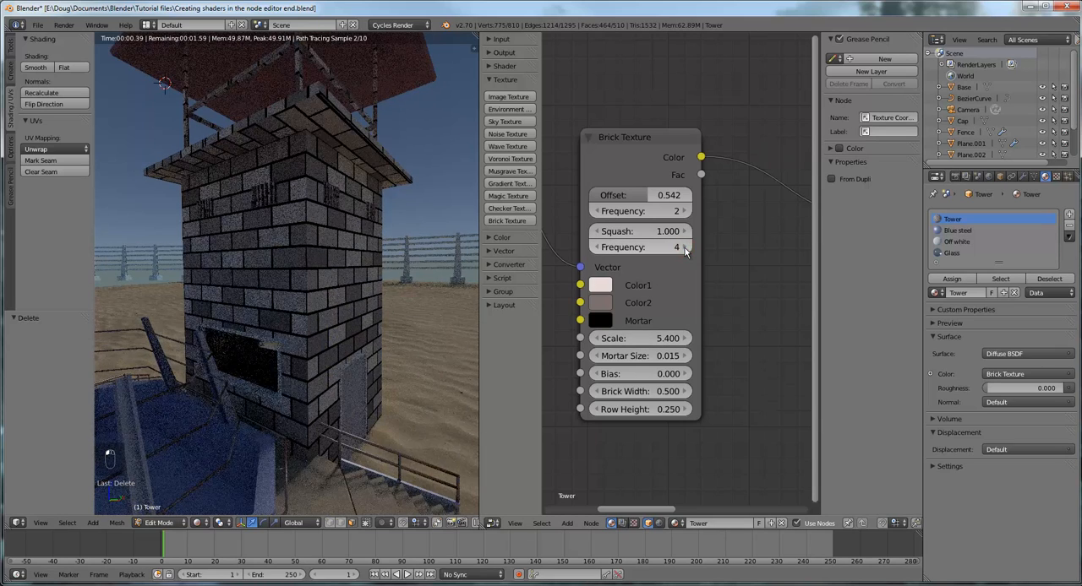
pyautogui.click(596, 248)
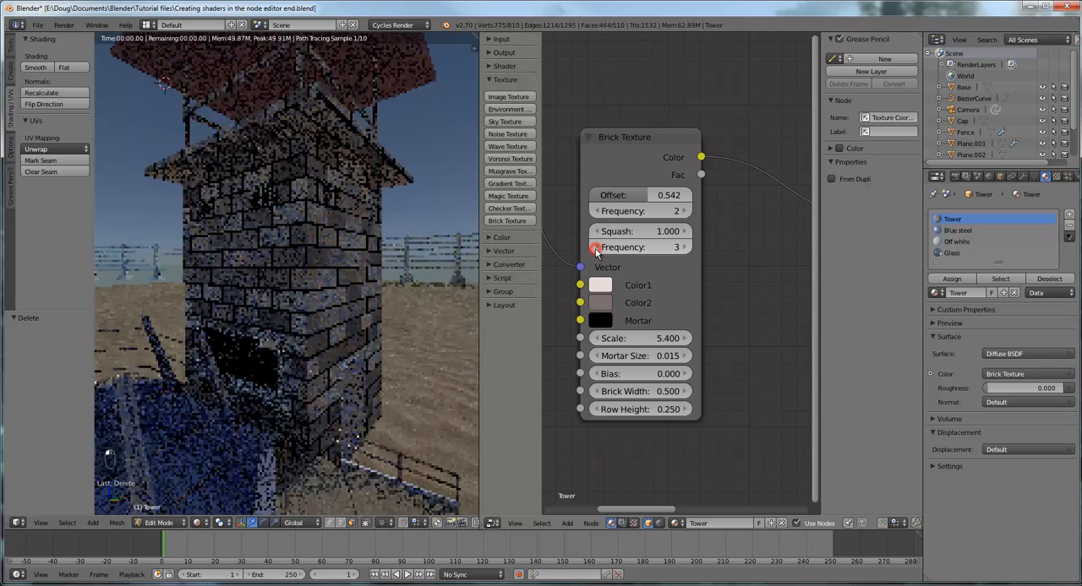
pyautogui.click(595, 248)
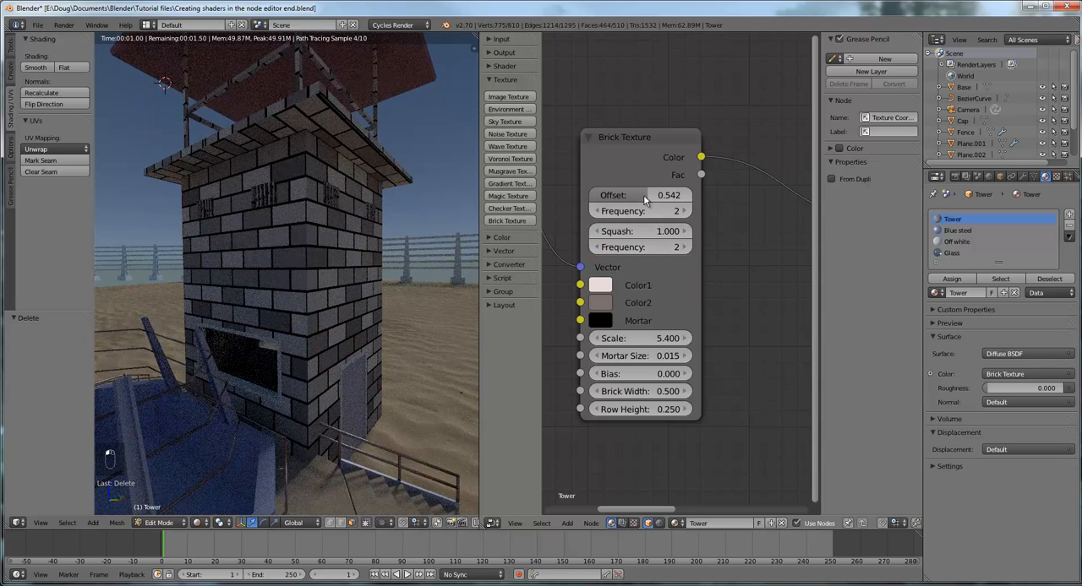
# Set the Brick Texture's Offset to 0.442 and try a Squash of 5 before restoring it to 1
pyautogui.moveTo(648, 195)
pyautogui.mouseDown()
pyautogui.moveTo(660, 199)
pyautogui.moveTo(635, 198)
pyautogui.mouseUp()
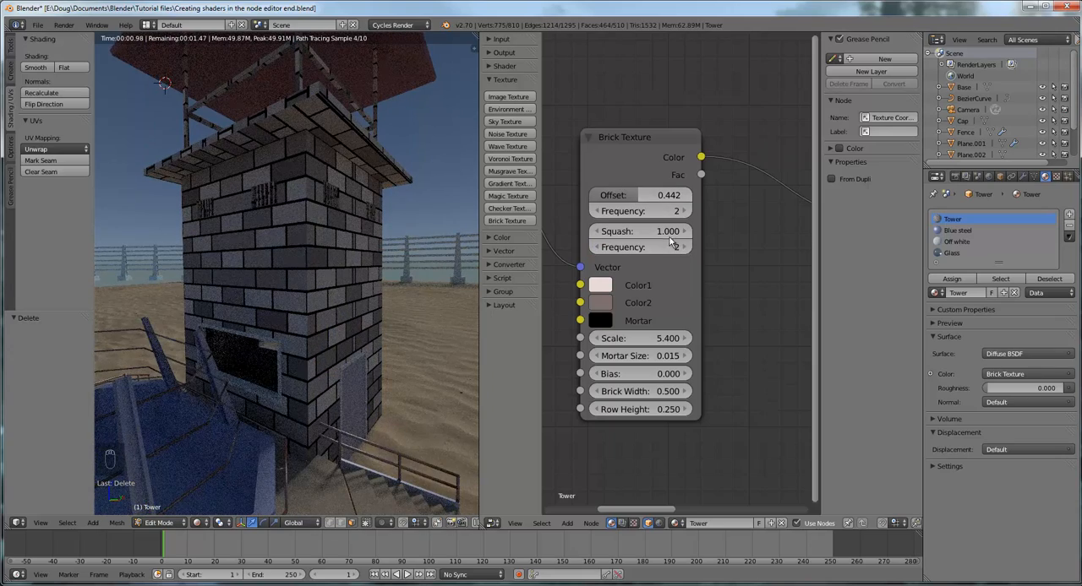
pyautogui.moveTo(657, 235); pyautogui.dragTo(681, 238)
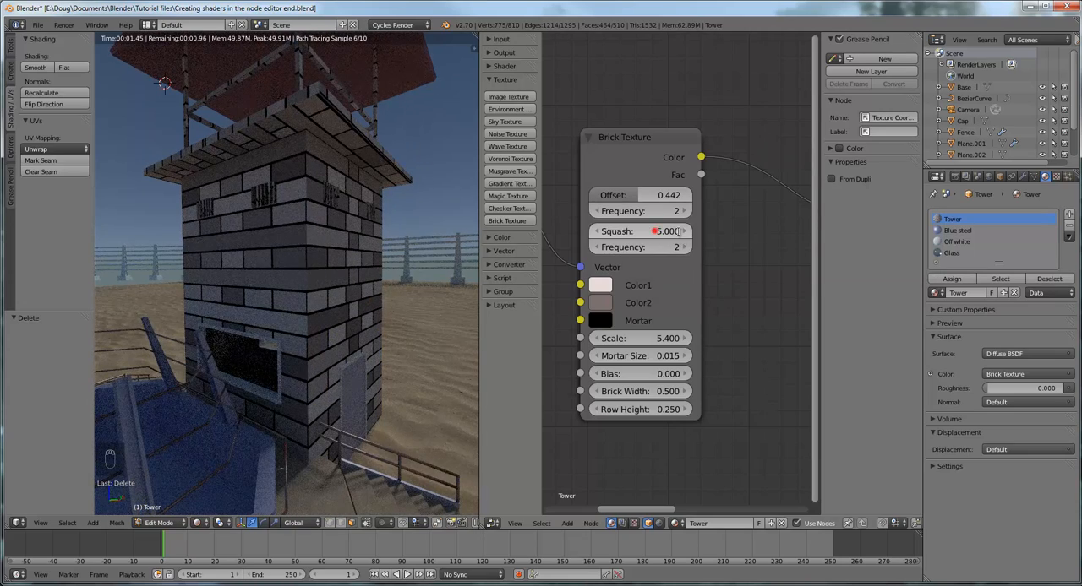
pyautogui.click(678, 234)
pyautogui.write('1')
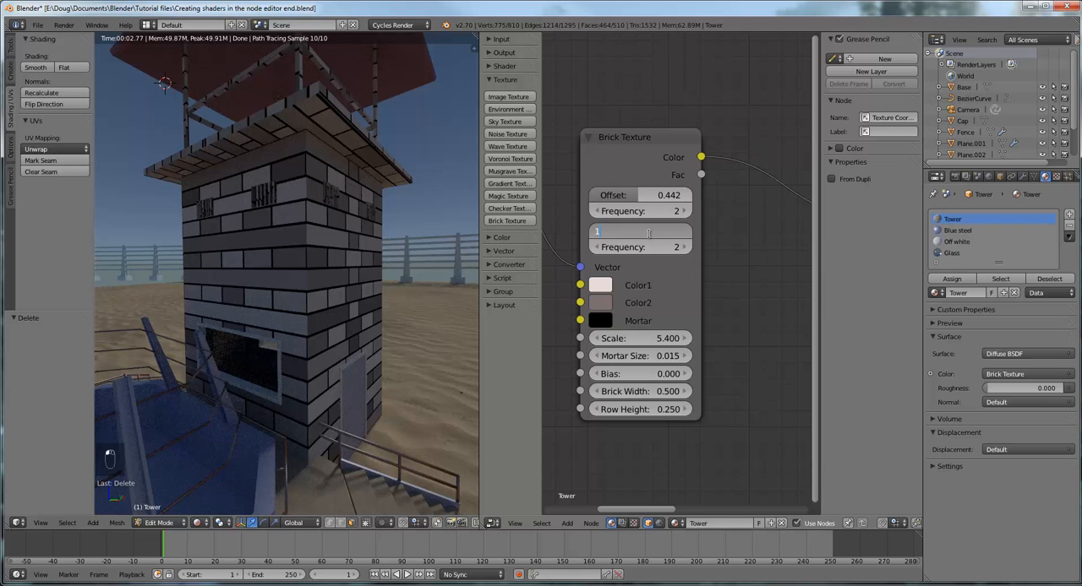
pyautogui.click(643, 249)
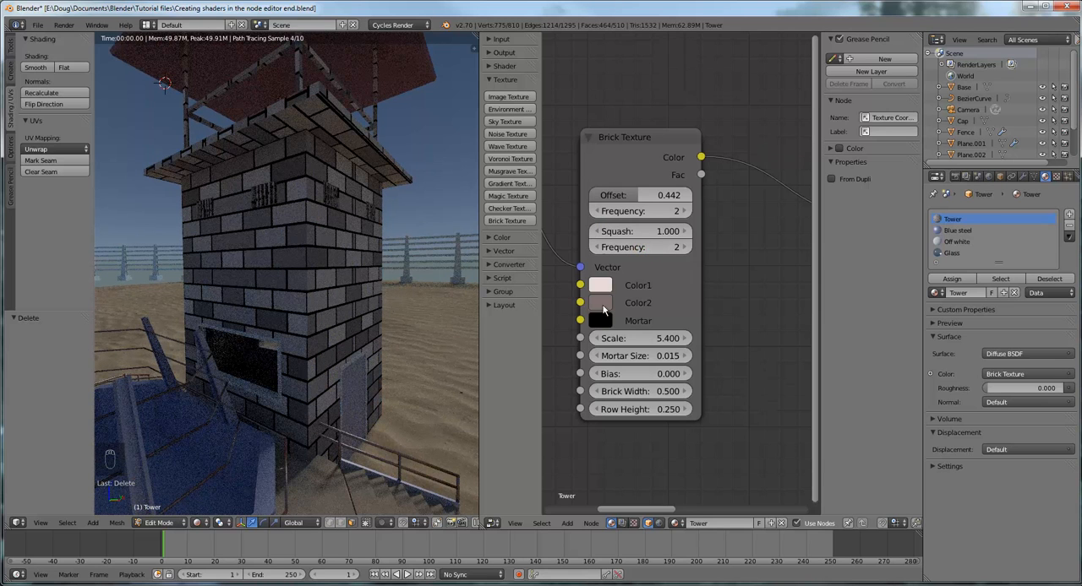
# Try taller and thinner brick rows on the tower and settle the Brick Texture's Row Height at 0.15
pyautogui.click(683, 410)
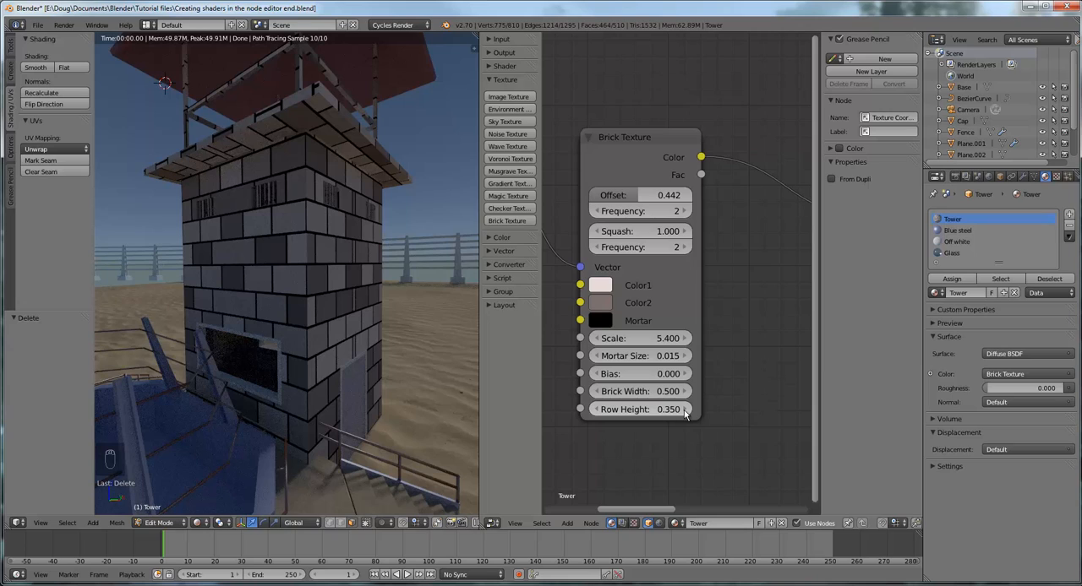
pyautogui.click(599, 410)
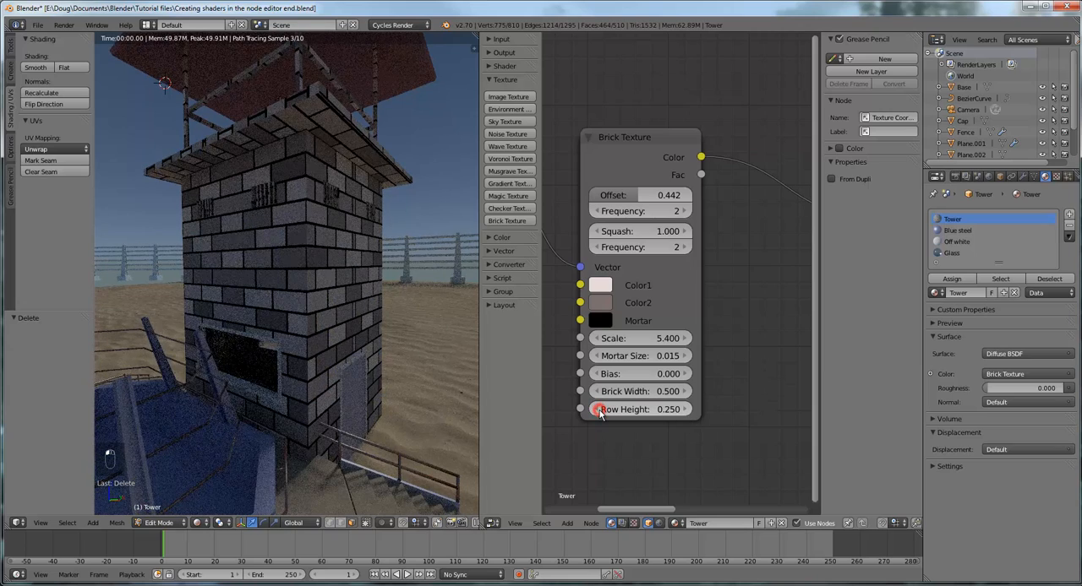
pyautogui.click(599, 410)
pyautogui.click(598, 410)
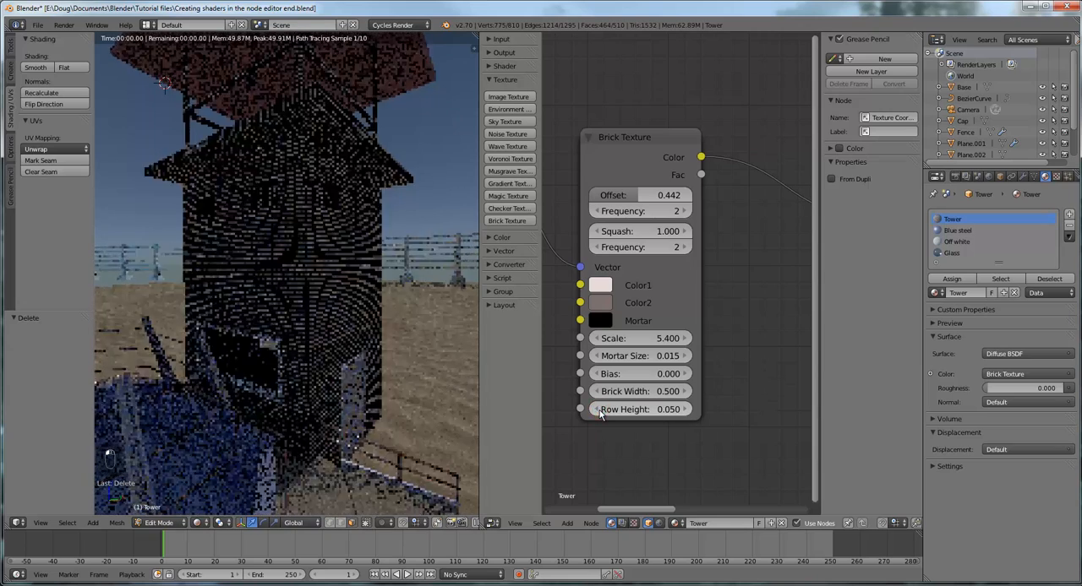
pyautogui.click(685, 409)
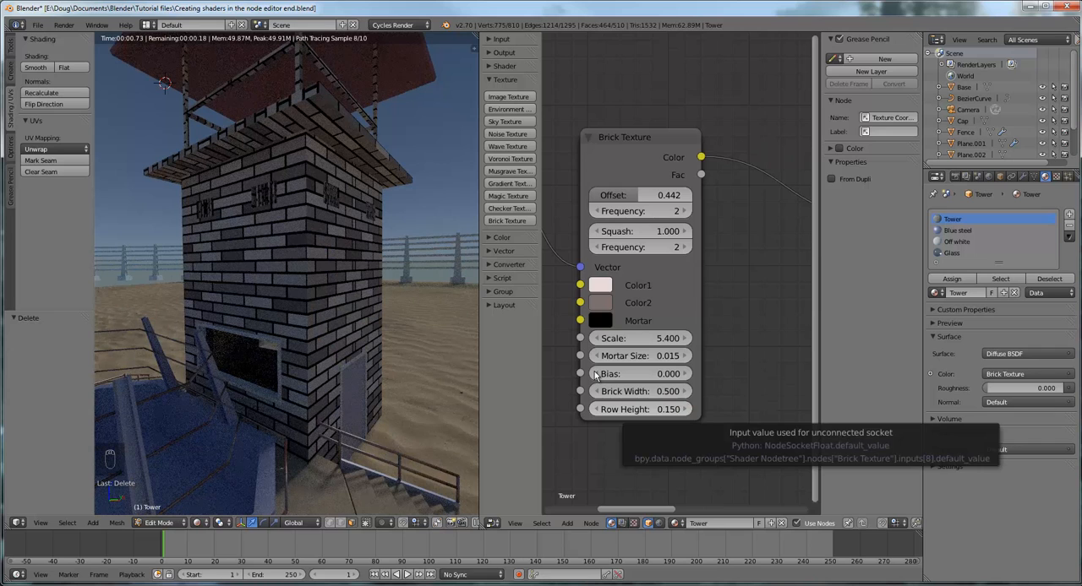
# Set the Brick Texture's Brick Width to 0.45 to shorten the tower's bricks
pyautogui.click(666, 393)
pyautogui.click(646, 391)
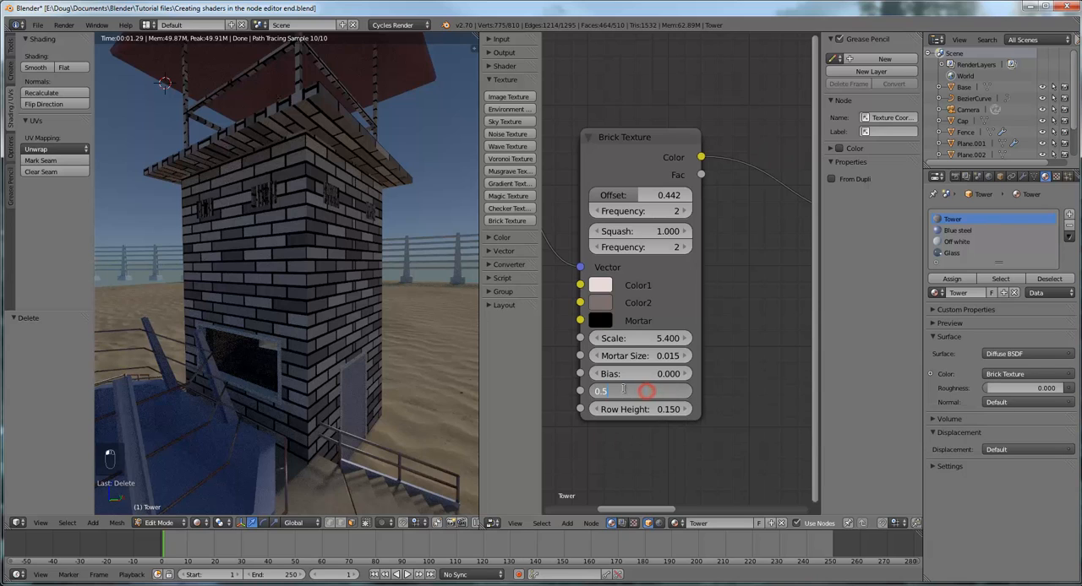
pyautogui.moveTo(623, 390); pyautogui.dragTo(604, 392)
pyautogui.press('BackSpace')
pyautogui.press('BackSpace')
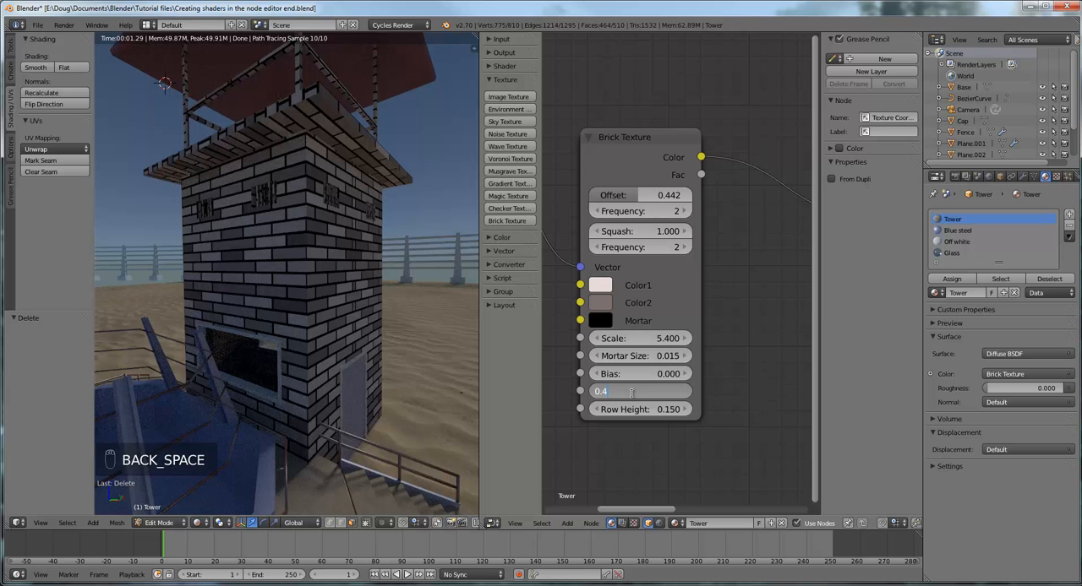
pyautogui.press('Return')
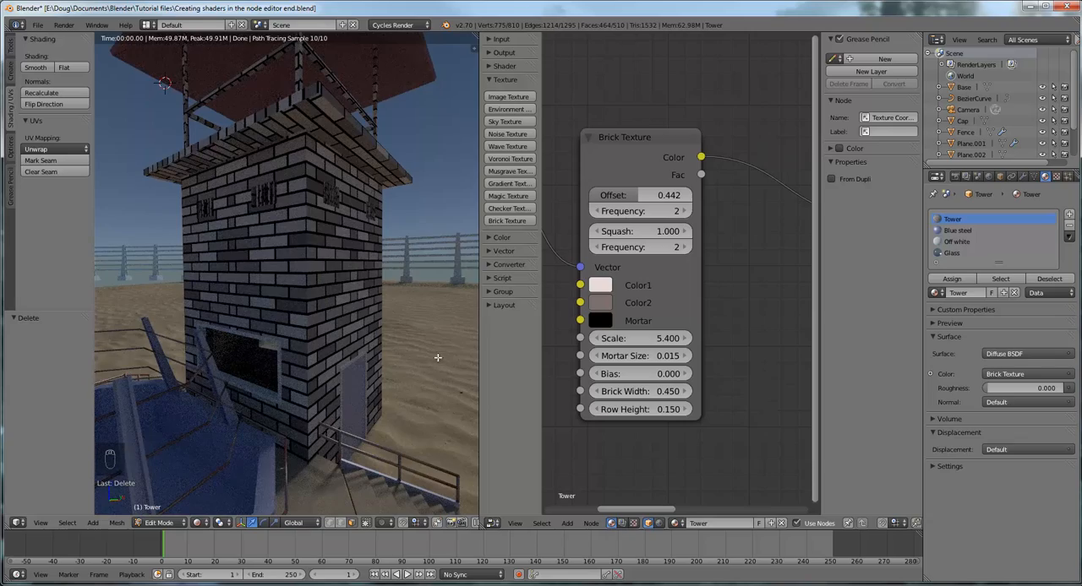
# Switch the viewport shading from the rendered preview to Solid
pyautogui.moveTo(437, 358); pyautogui.dragTo(277, 145, button='middle')
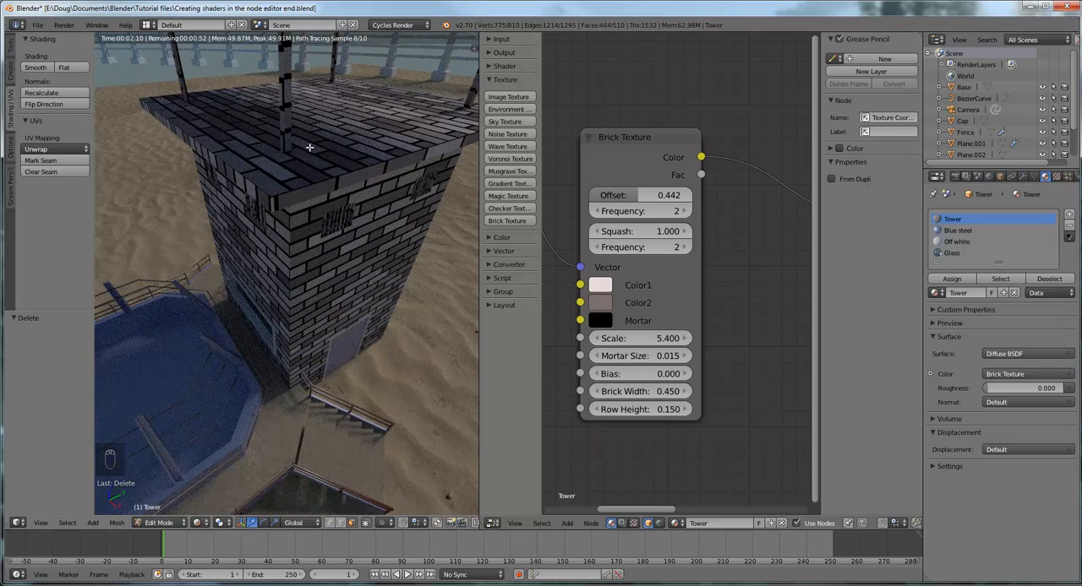
pyautogui.scroll(-2, 307, 145)
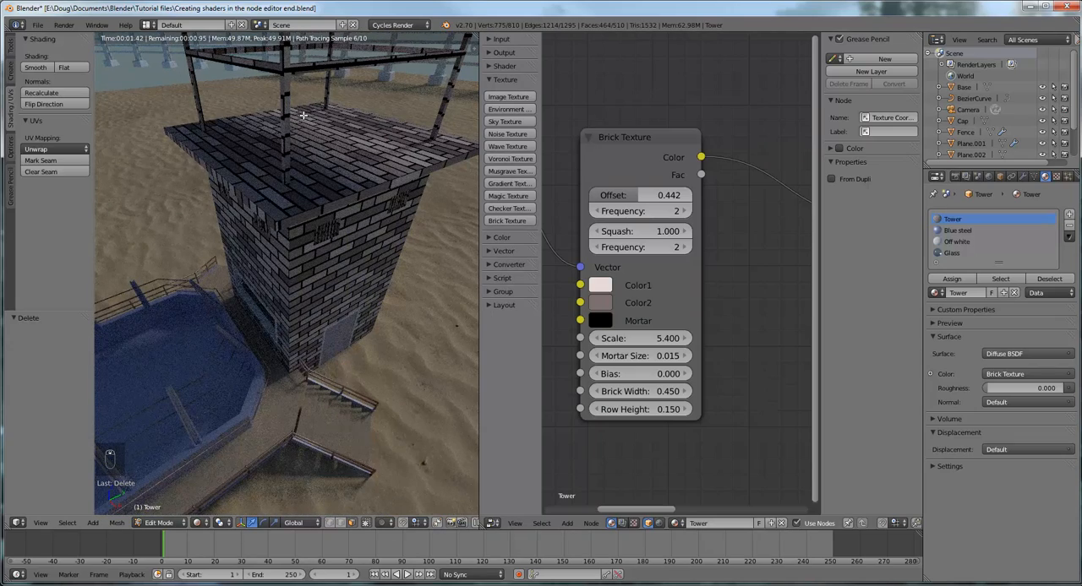
pyautogui.moveTo(337, 125); pyautogui.dragTo(346, 212, button='middle')
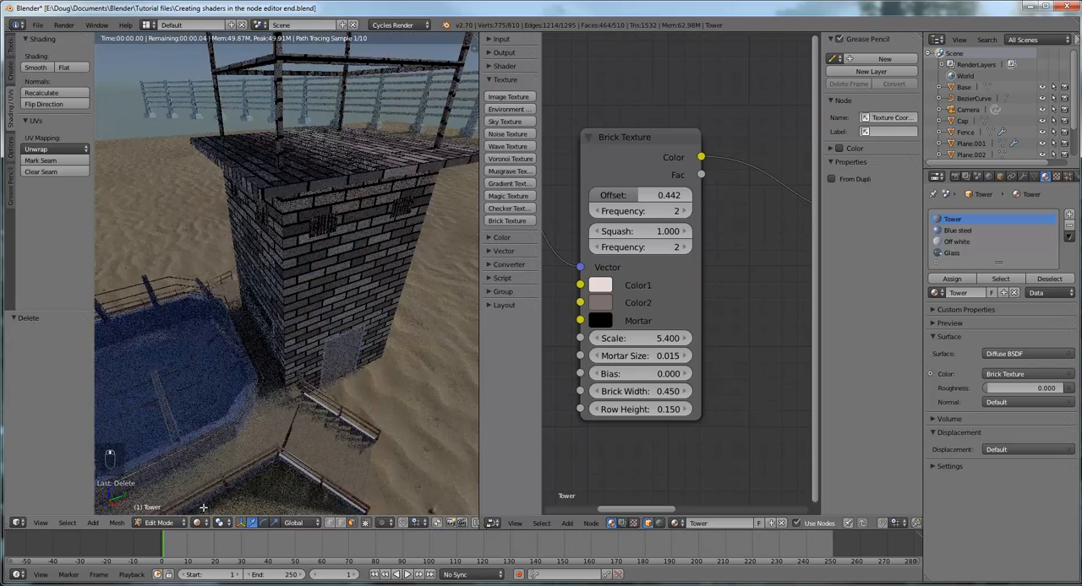
pyautogui.click(199, 524)
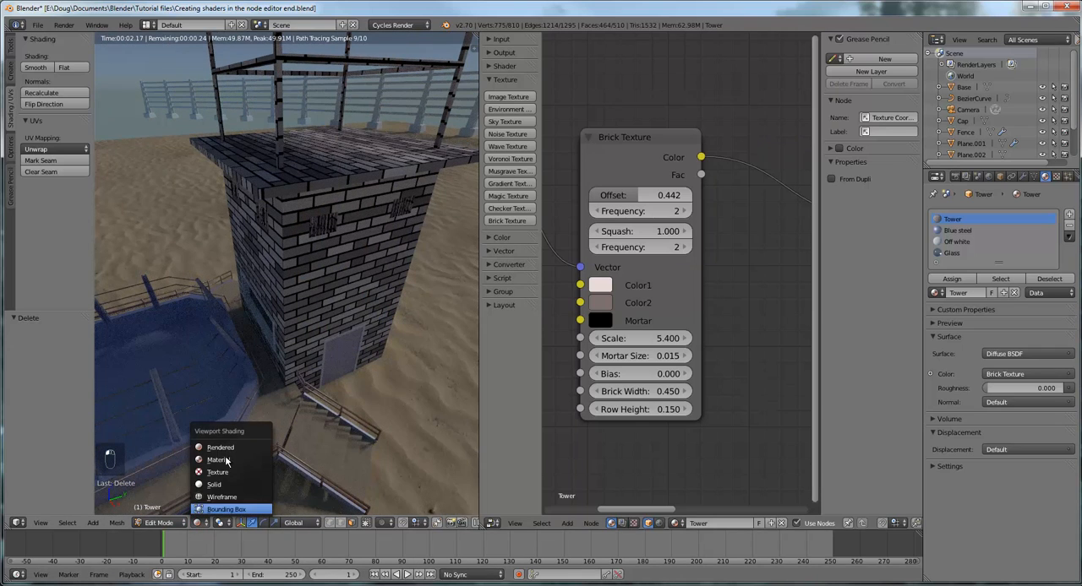
pyautogui.click(221, 483)
# Select the outward-facing faces of the corner post and its adjoining rails above the tower with circle selection
pyautogui.moveTo(363, 338)
pyautogui.mouseDown(button='middle')
pyautogui.moveTo(342, 338)
pyautogui.moveTo(354, 289)
pyautogui.mouseUp(button='middle')
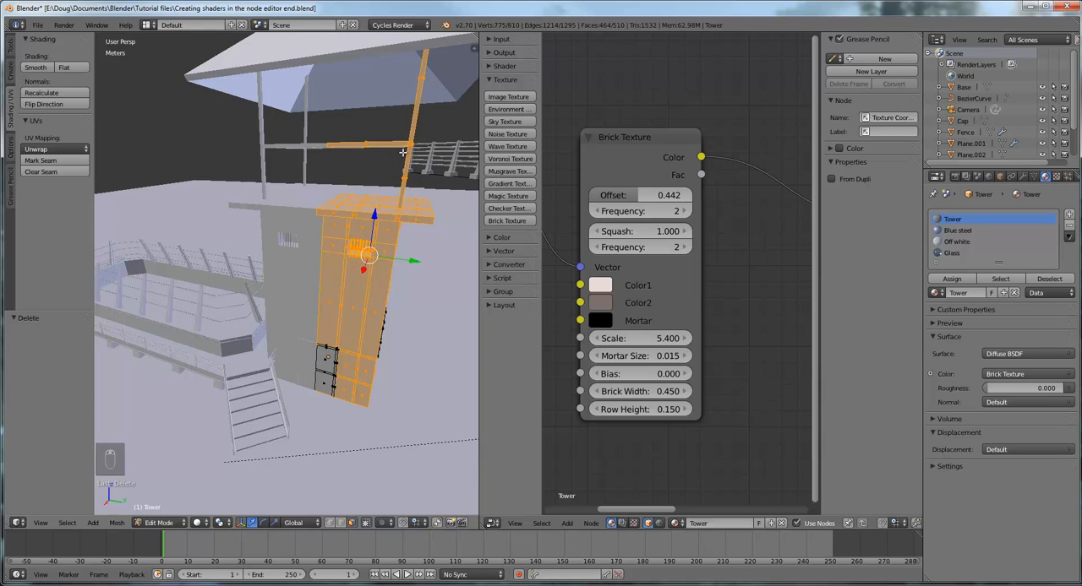
pyautogui.moveTo(424, 155); pyautogui.dragTo(404, 154, button='middle')
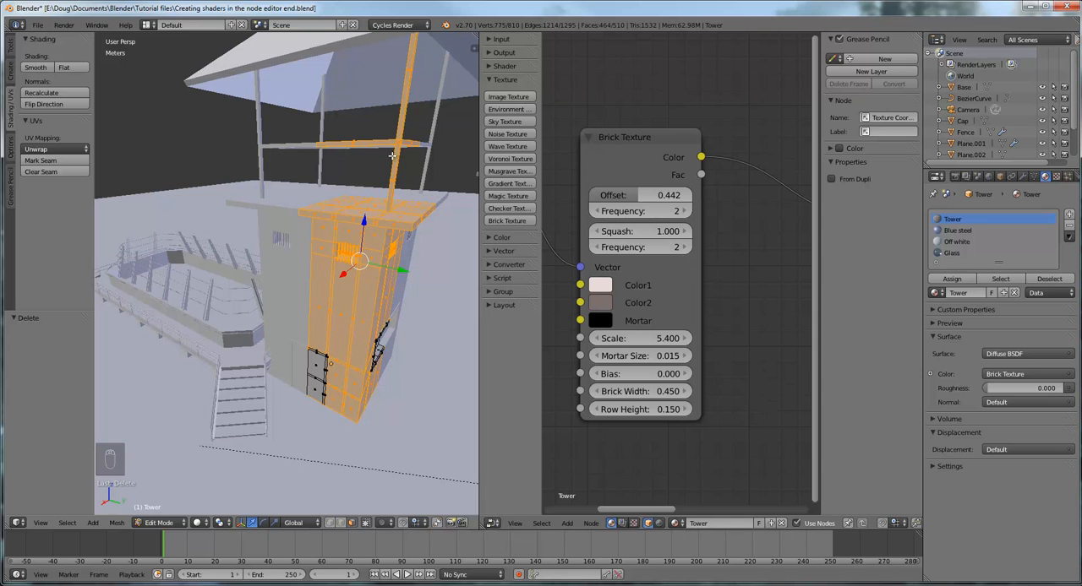
pyautogui.rightClick(363, 142)
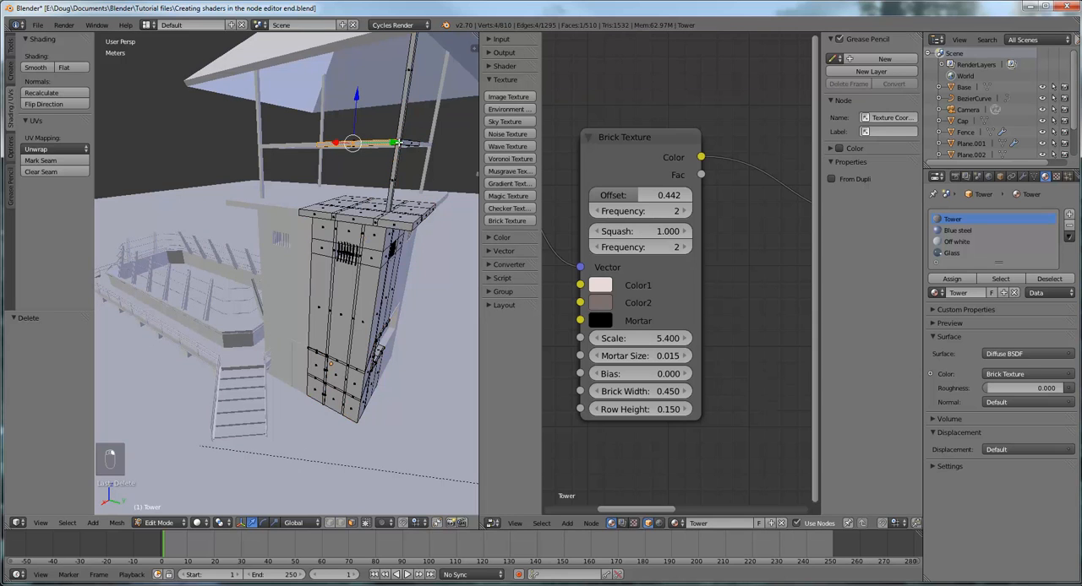
pyautogui.moveTo(390, 138); pyautogui.dragTo(345, 120, button='middle')
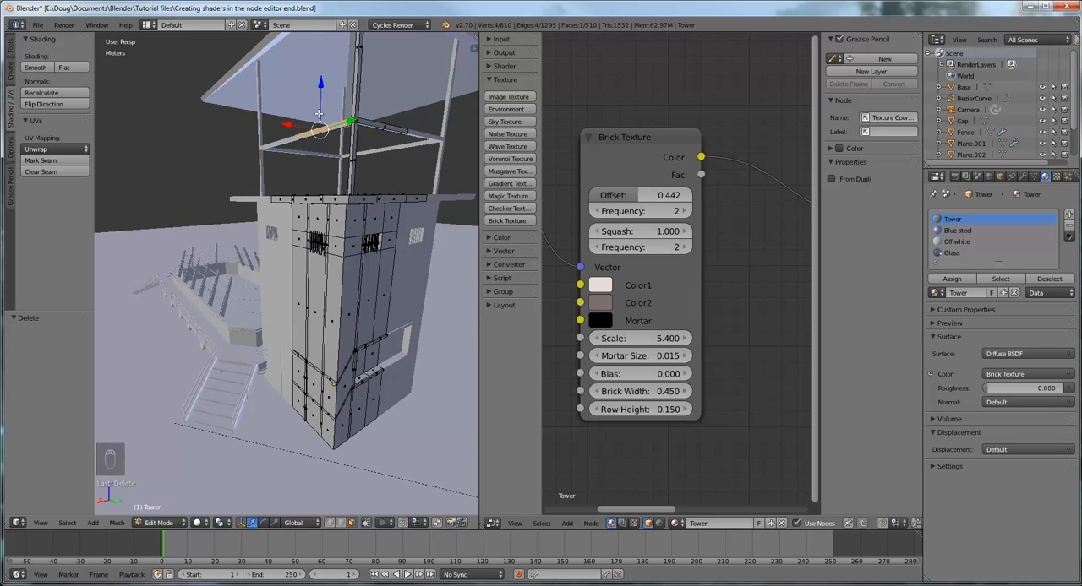
pyautogui.press('c')
pyautogui.moveTo(321, 122); pyautogui.dragTo(387, 121)
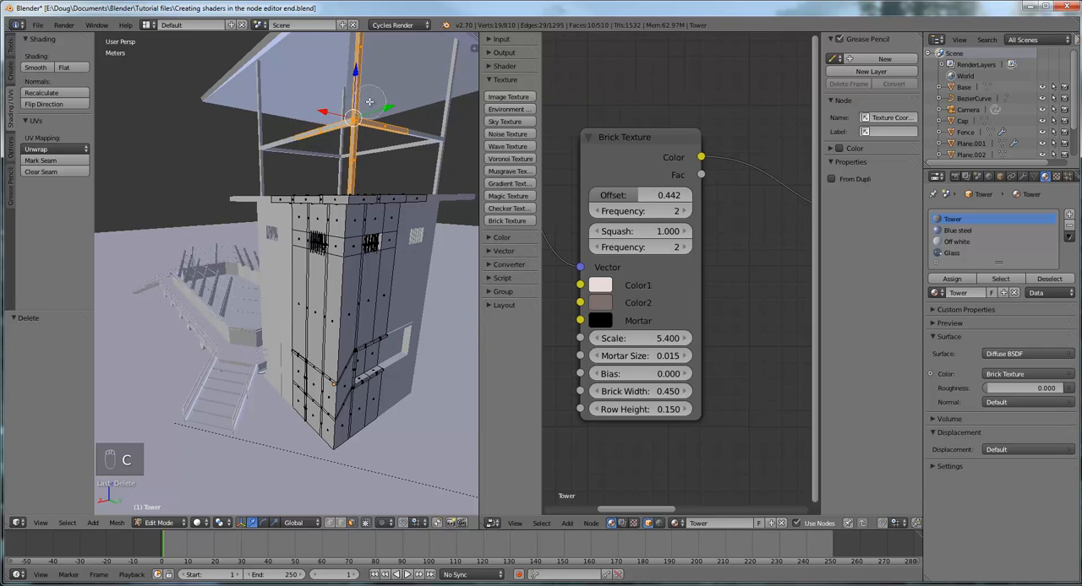
pyautogui.rightClick(369, 102)
# Add the inner faces of the corner post and rails to the selection with circle selection
pyautogui.moveTo(412, 103)
pyautogui.mouseDown(button='middle')
pyautogui.moveTo(214, 112)
pyautogui.moveTo(219, 125)
pyautogui.mouseUp(button='middle')
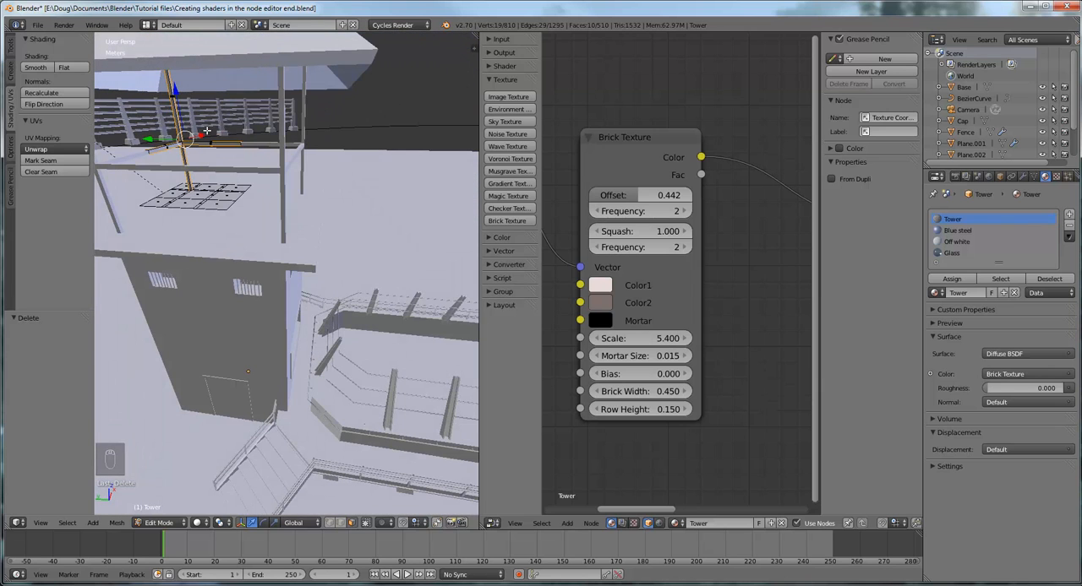
pyautogui.press('c')
pyautogui.moveTo(204, 141)
pyautogui.mouseDown()
pyautogui.moveTo(191, 118)
pyautogui.moveTo(176, 149)
pyautogui.moveTo(162, 147)
pyautogui.mouseUp()
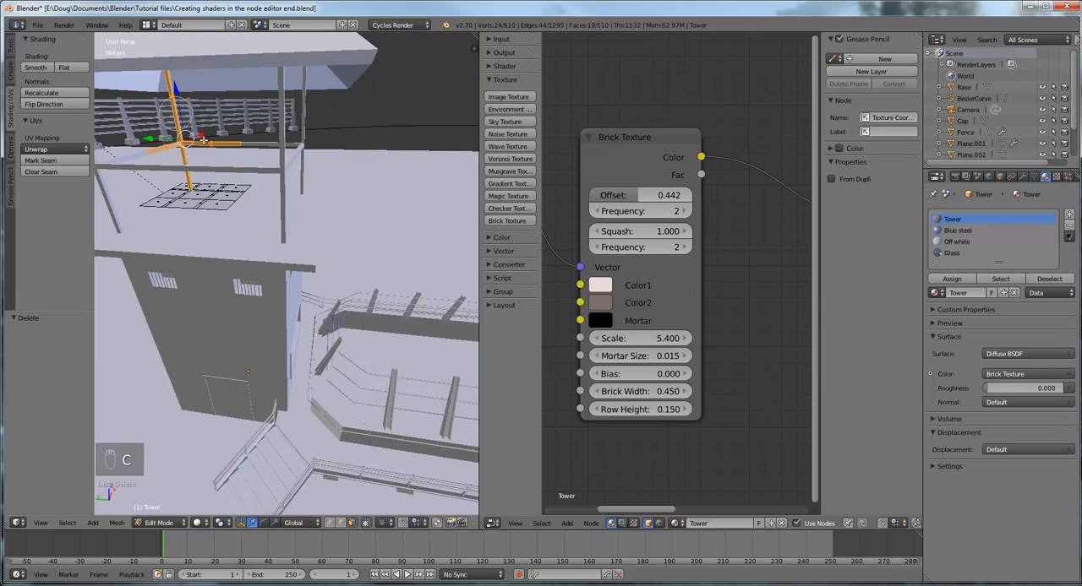
pyautogui.rightClick(203, 141)
pyautogui.moveTo(204, 140); pyautogui.dragTo(388, 146, button='middle')
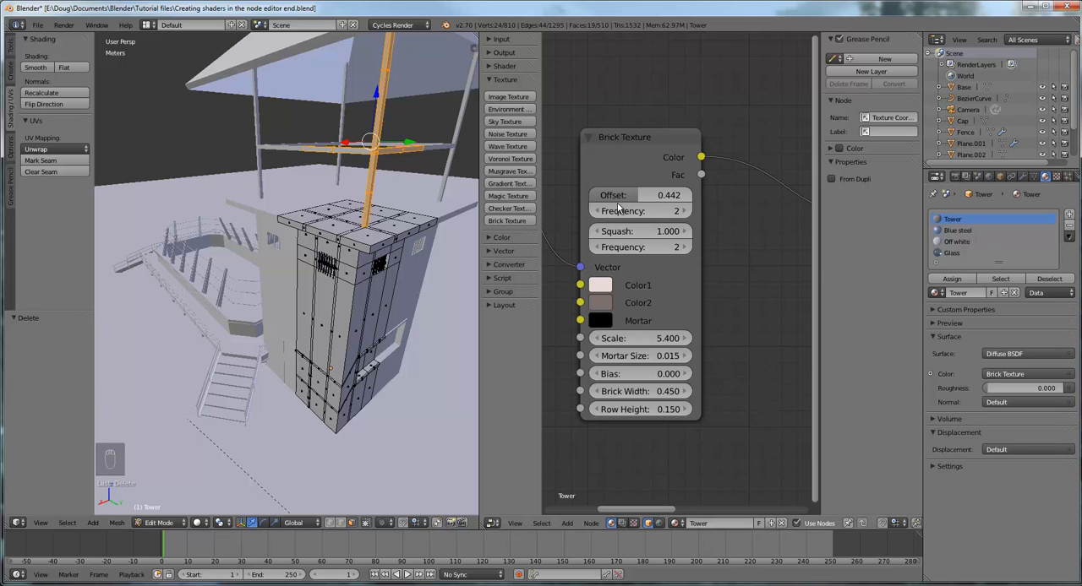
# Add a new material slot to the tower, give it the existing rusty steel material and assign it to the selected post and rails
pyautogui.click(1069, 215)
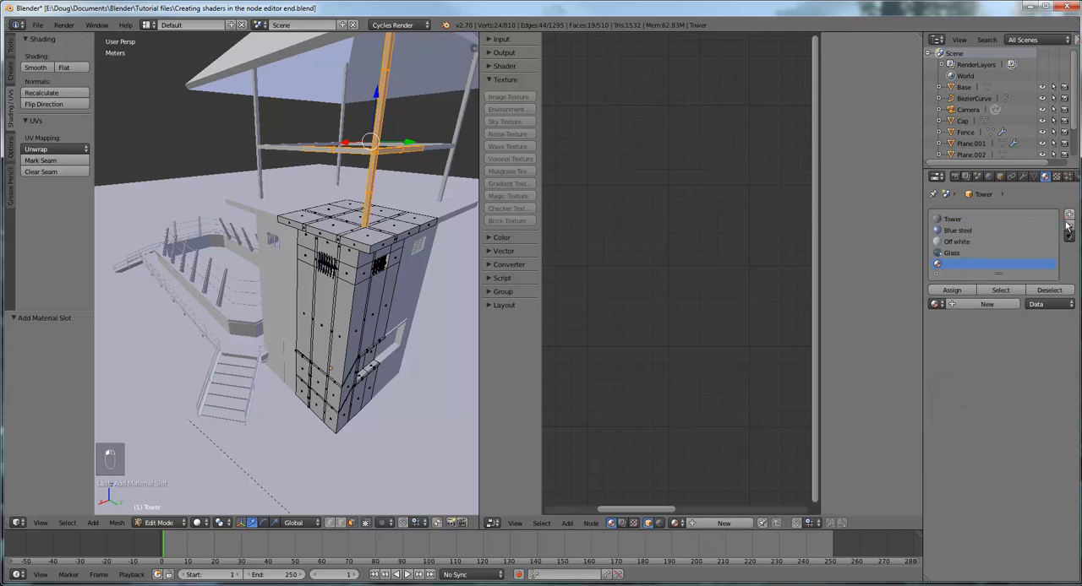
pyautogui.click(980, 304)
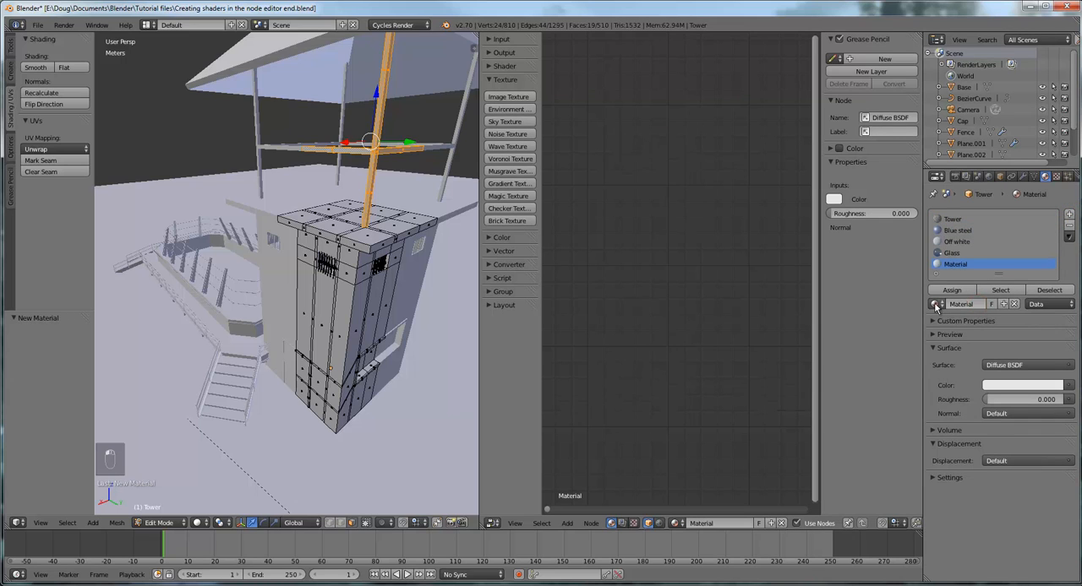
pyautogui.click(934, 305)
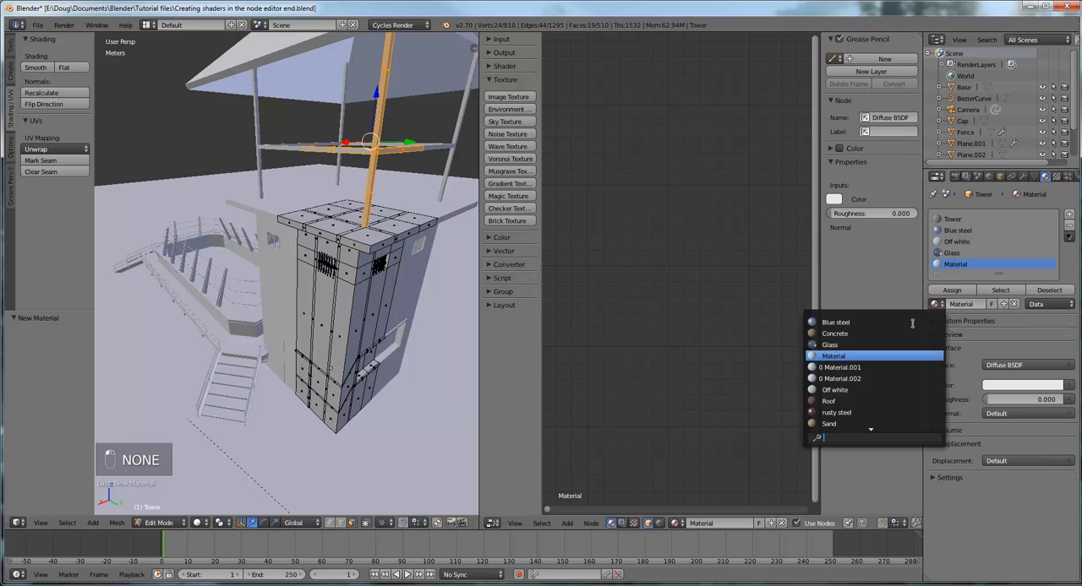
pyautogui.click(865, 412)
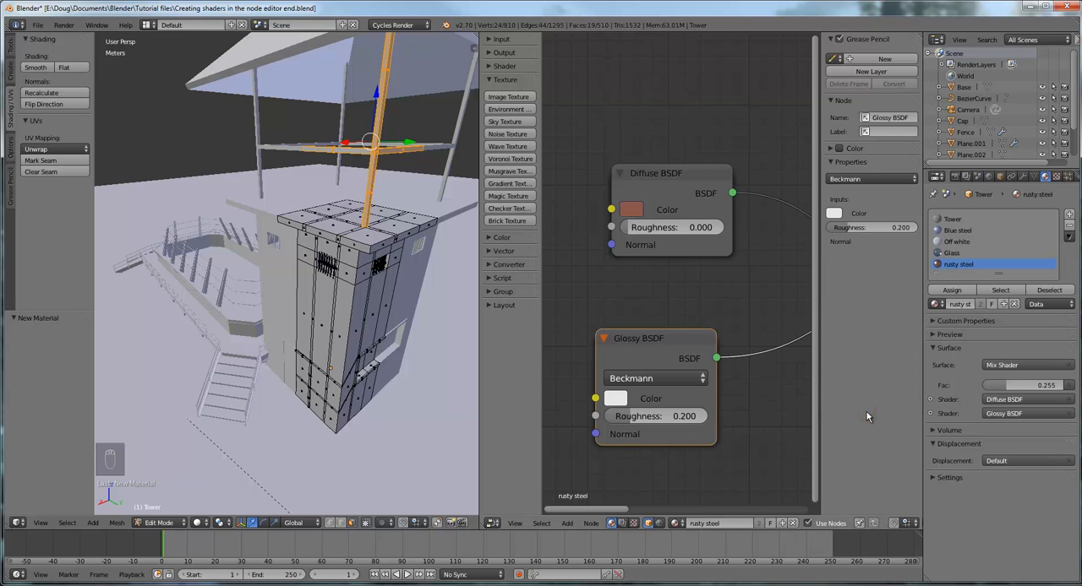
pyautogui.click(951, 290)
# Select the large faces and narrow strips on top of the tower's platform slab along the outer sides of the corner post
pyautogui.moveTo(408, 245); pyautogui.dragTo(429, 264, button='middle')
pyautogui.scroll(5, 423, 276)
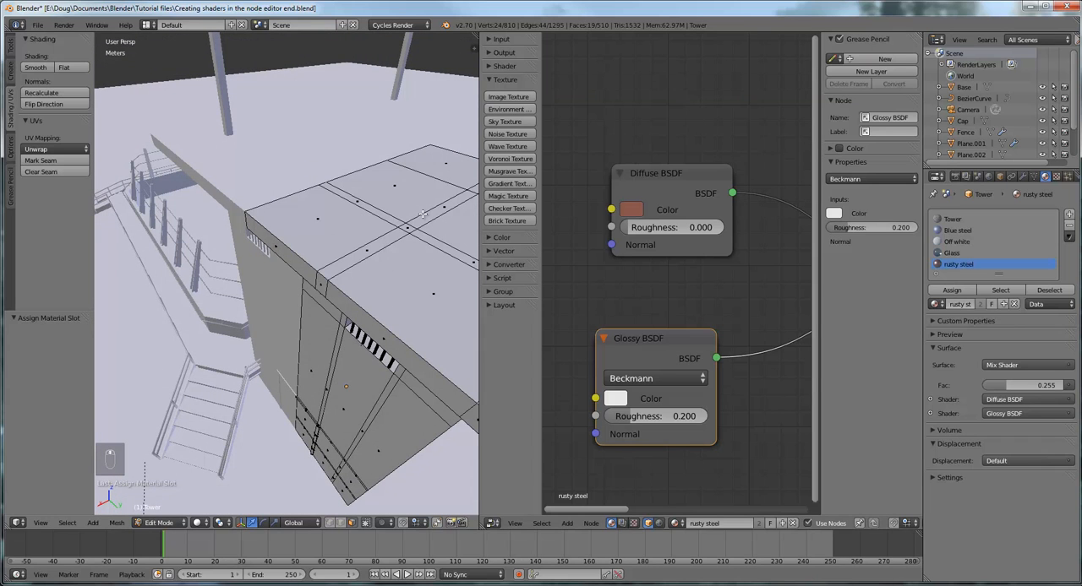
pyautogui.scroll(-5, 362, 221)
pyautogui.moveTo(363, 222)
pyautogui.mouseDown(button='middle')
pyautogui.moveTo(346, 205)
pyautogui.moveTo(373, 211)
pyautogui.mouseUp(button='middle')
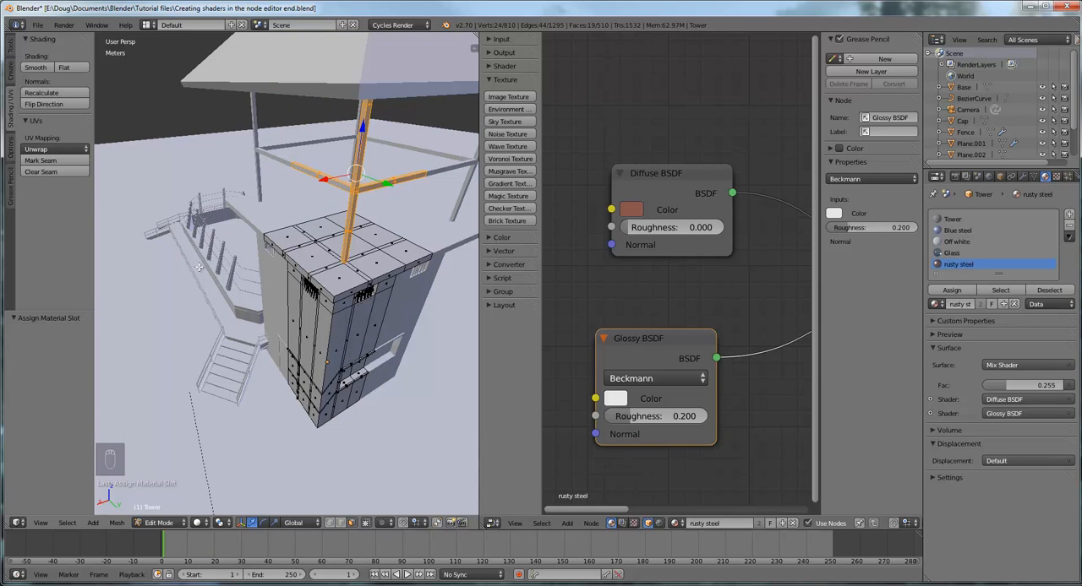
pyautogui.rightClick(345, 282)
pyautogui.rightClick(315, 262)
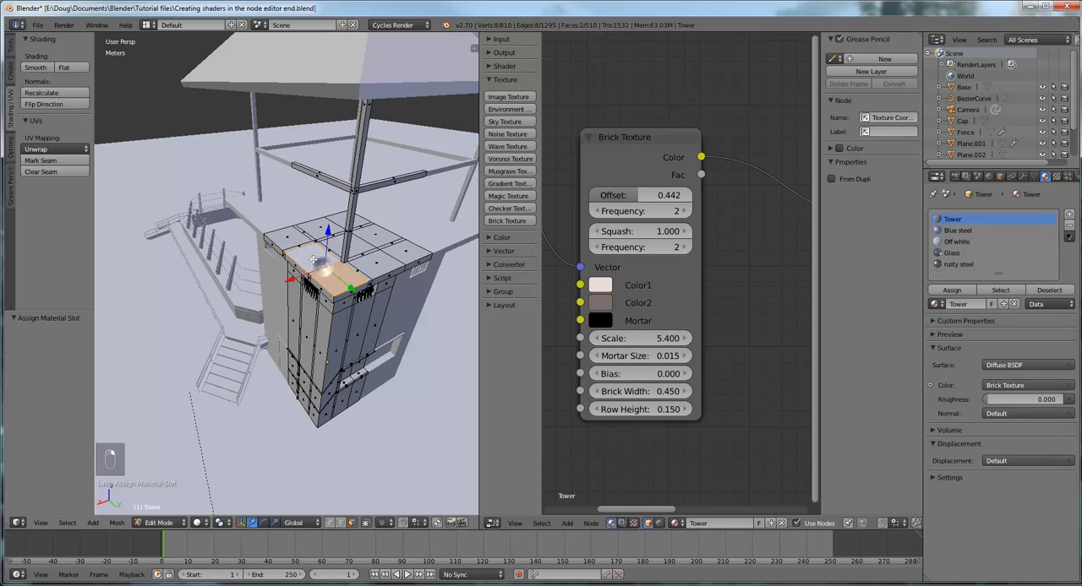
pyautogui.rightClick(322, 267)
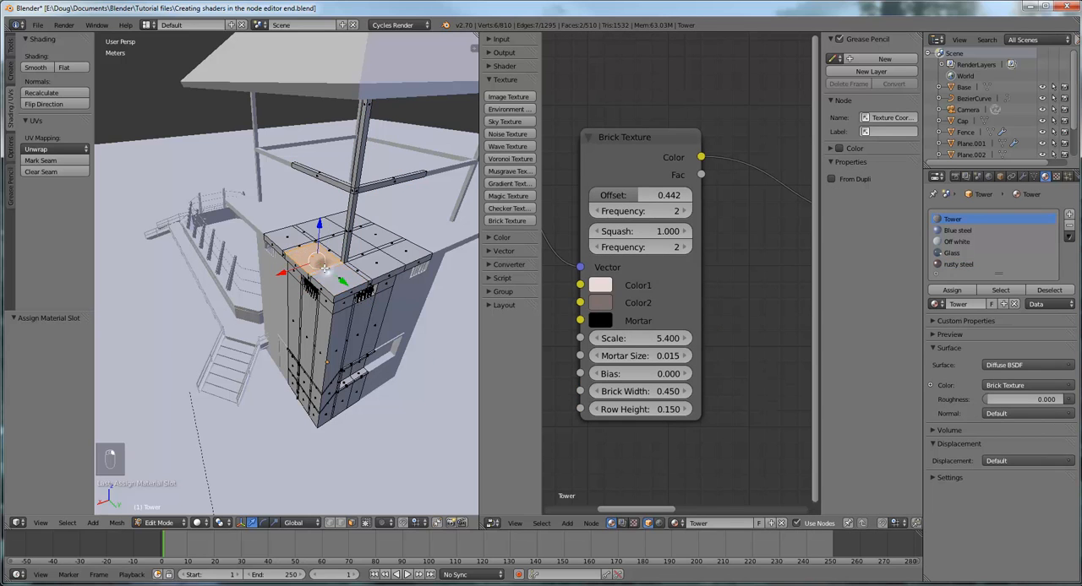
pyautogui.scroll(6, 287, 279)
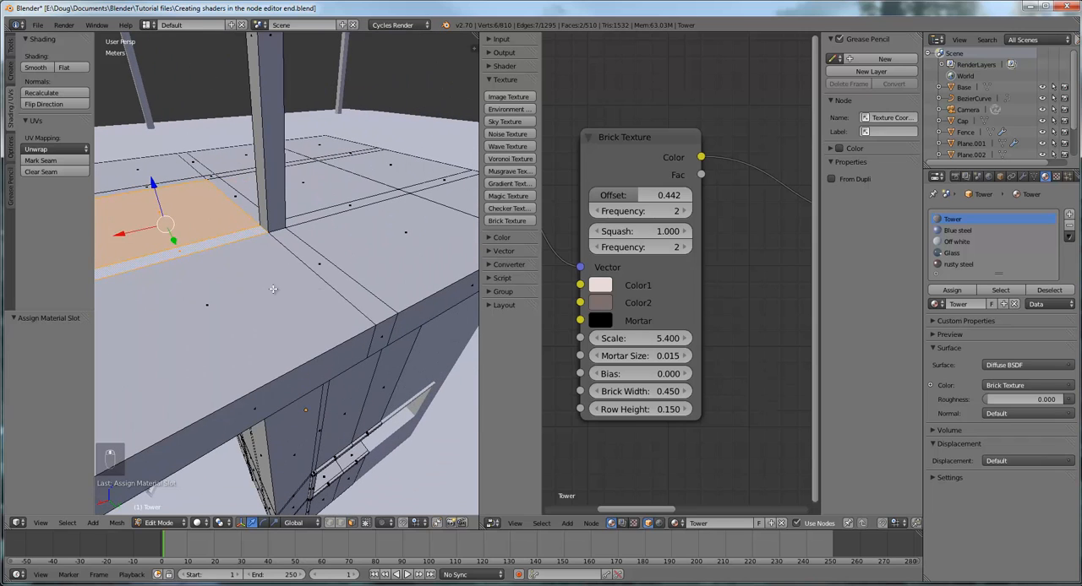
pyautogui.keyDown('shift'); pyautogui.rightClick(279, 290); pyautogui.keyUp('shift')
pyautogui.keyDown('shift'); pyautogui.rightClick(327, 265); pyautogui.keyUp('shift')
pyautogui.keyDown('shift'); pyautogui.rightClick(373, 240); pyautogui.keyUp('shift')
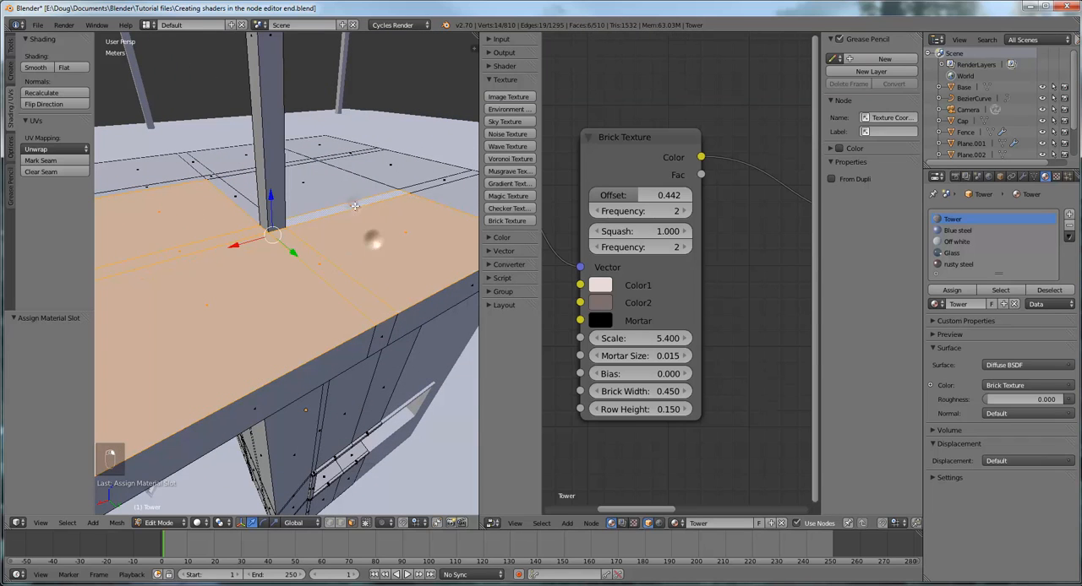
# Extend the selection to the remaining large faces and narrow strips on the platform slab's top
pyautogui.keyDown('shift'); pyautogui.rightClick(335, 187); pyautogui.keyUp('shift')
pyautogui.keyDown('shift'); pyautogui.rightClick(339, 147); pyautogui.keyUp('shift')
pyautogui.keyDown('shift'); pyautogui.rightClick(353, 154); pyautogui.keyUp('shift')
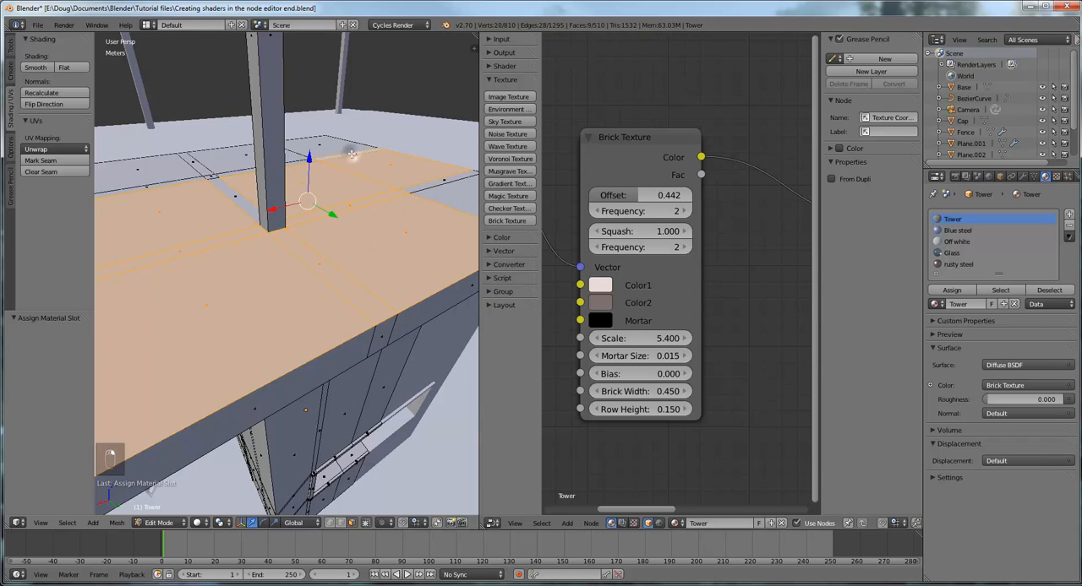
pyautogui.keyDown('shift'); pyautogui.rightClick(330, 145); pyautogui.keyUp('shift')
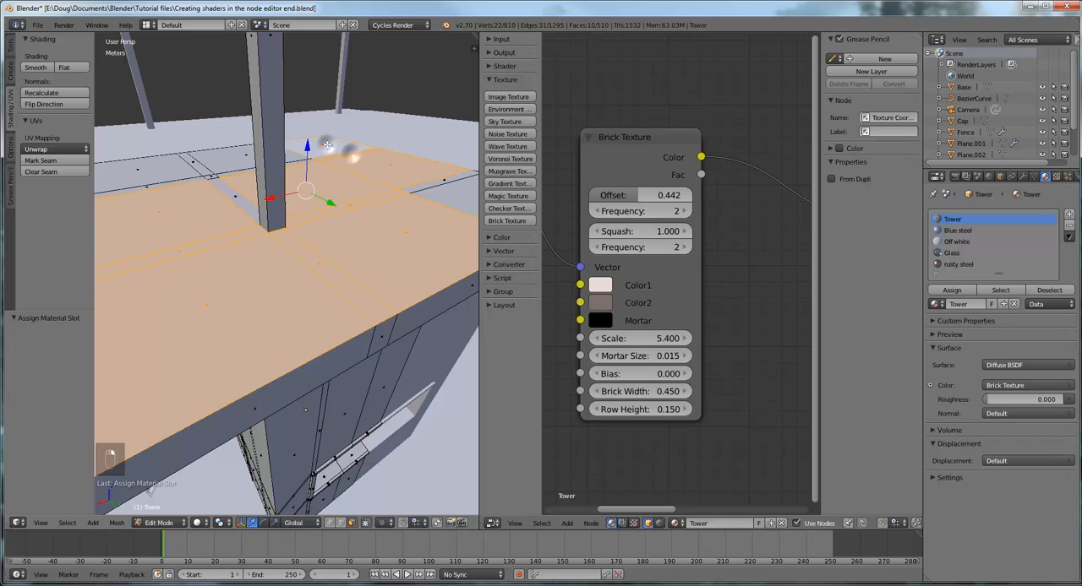
pyautogui.keyDown('shift'); pyautogui.rightClick(441, 183); pyautogui.keyUp('shift')
pyautogui.keyDown('shift'); pyautogui.rightClick(454, 196); pyautogui.keyUp('shift')
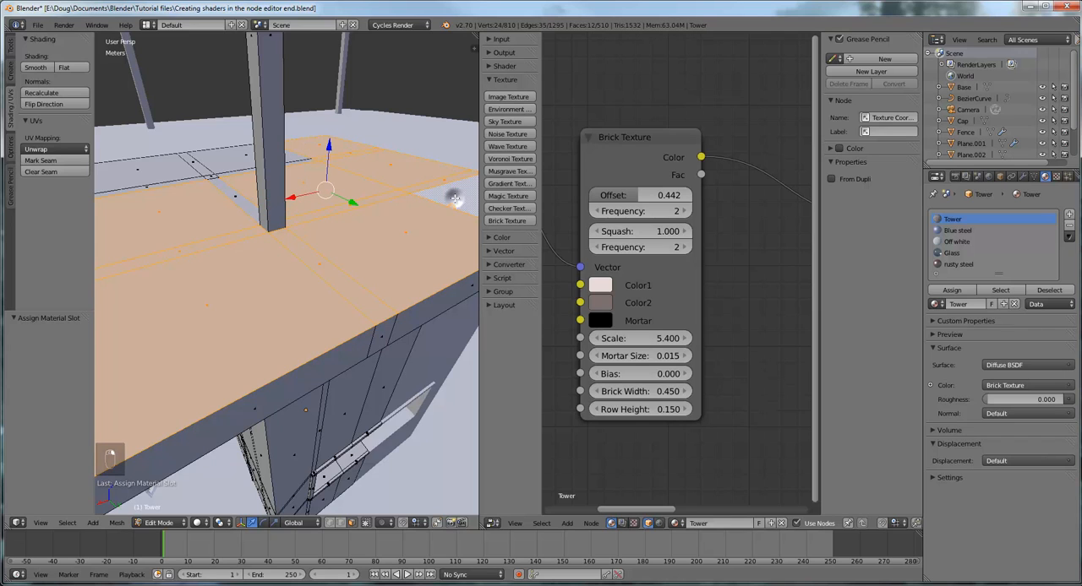
pyautogui.keyDown('shift'); pyautogui.rightClick(235, 152); pyautogui.keyUp('shift')
pyautogui.keyDown('shift'); pyautogui.rightClick(196, 169); pyautogui.keyUp('shift')
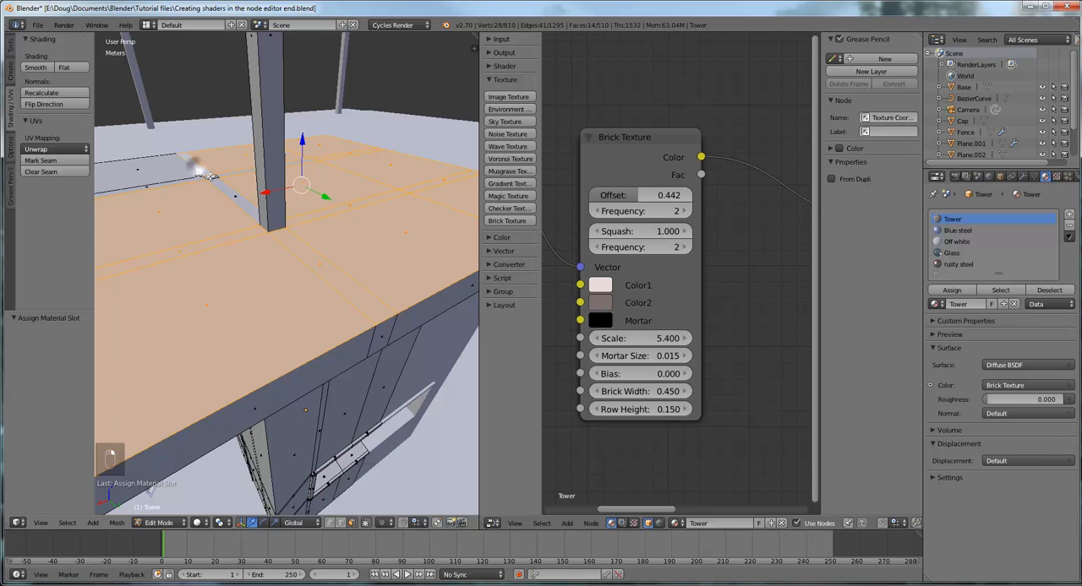
pyautogui.keyDown('shift'); pyautogui.rightClick(208, 177); pyautogui.keyUp('shift')
pyautogui.scroll(-6, 219, 206)
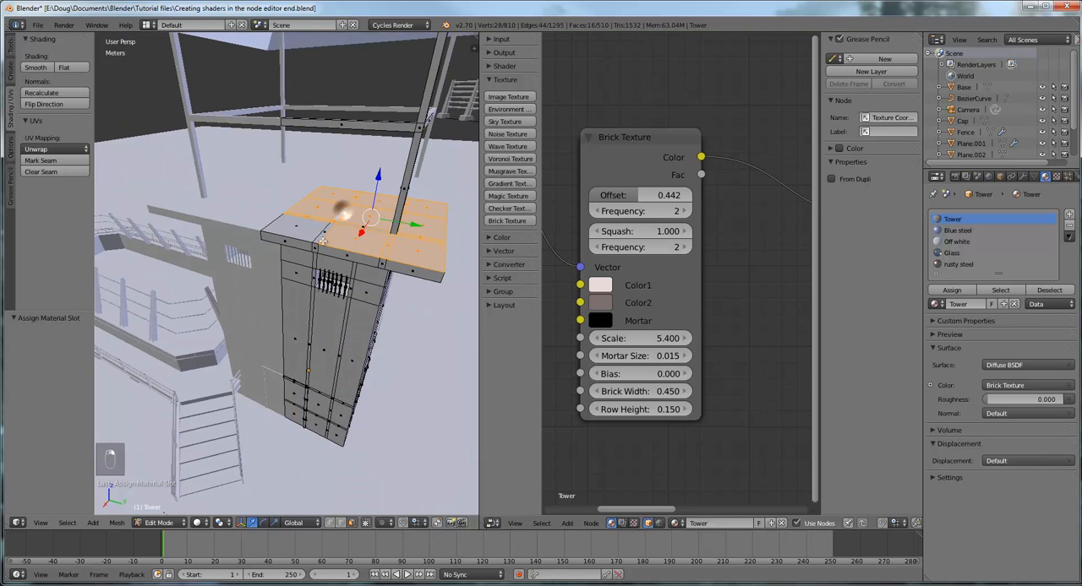
pyautogui.keyDown('shift'); pyautogui.rightClick(321, 238); pyautogui.keyUp('shift')
pyautogui.keyDown('shift'); pyautogui.rightClick(302, 232); pyautogui.keyUp('shift')
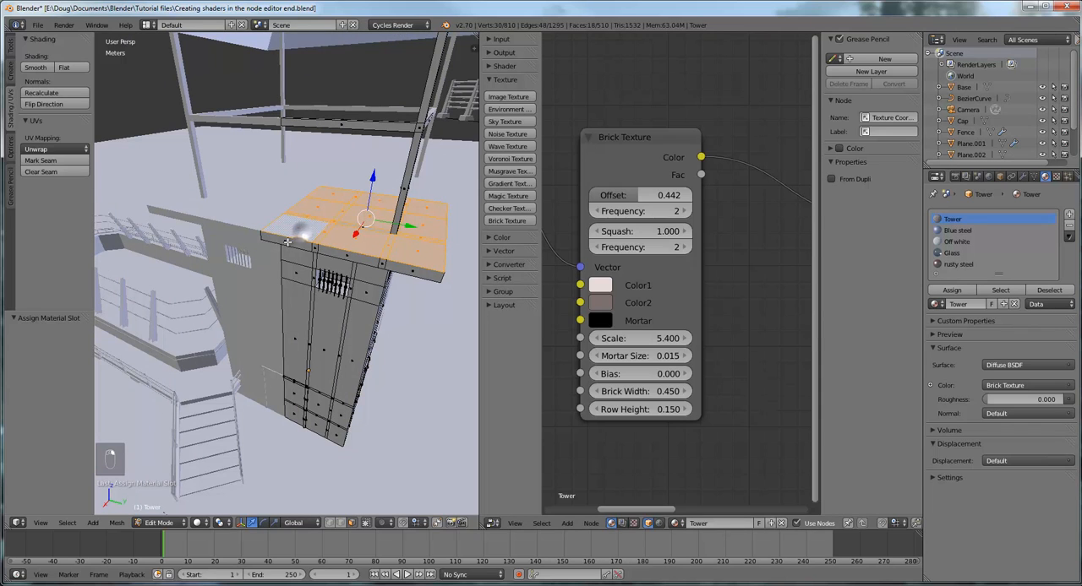
# Add the faces along the first outer rim of the platform slab to the selection
pyautogui.keyDown('shift'); pyautogui.rightClick(289, 243); pyautogui.keyUp('shift')
pyautogui.keyDown('shift'); pyautogui.rightClick(315, 247); pyautogui.keyUp('shift')
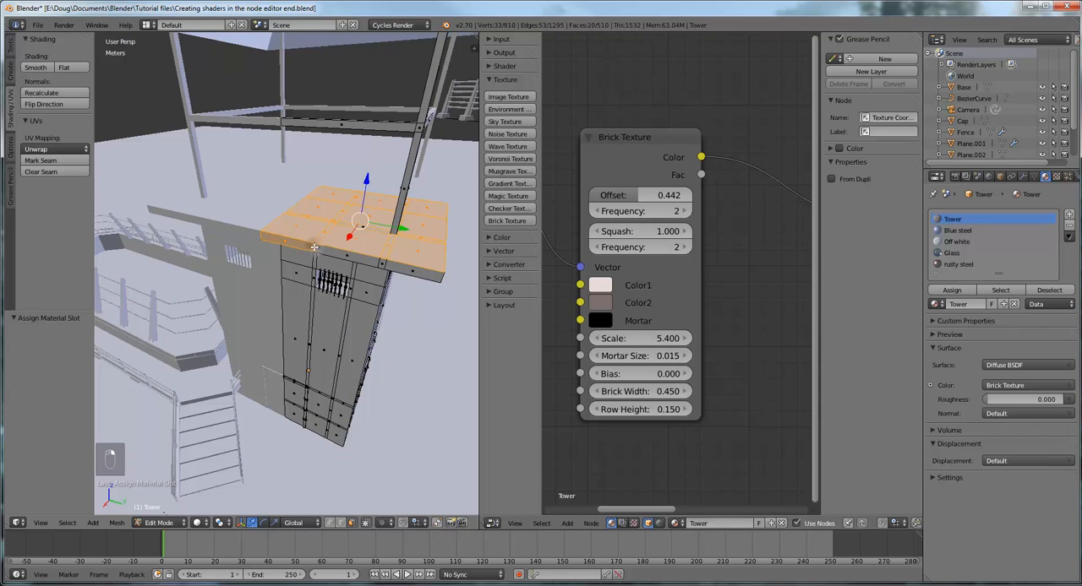
pyautogui.keyDown('shift'); pyautogui.rightClick(381, 263); pyautogui.keyUp('shift')
pyautogui.keyDown('shift'); pyautogui.rightClick(400, 268); pyautogui.keyUp('shift')
pyautogui.keyDown('shift'); pyautogui.rightClick(417, 271); pyautogui.keyUp('shift')
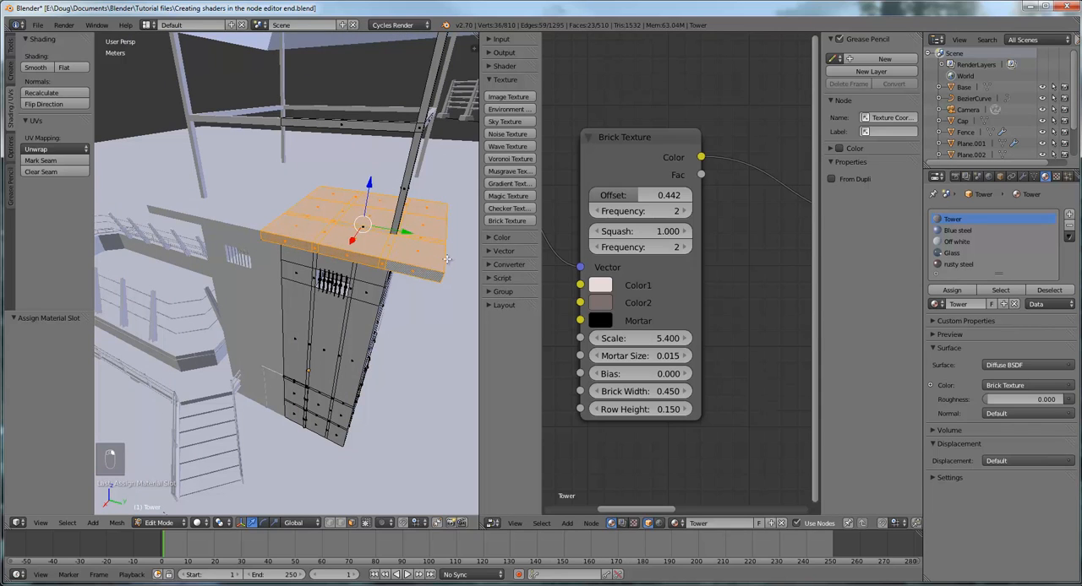
# Add the faces along the adjacent outer rim of the platform slab to the selection
pyautogui.moveTo(447, 259); pyautogui.dragTo(395, 251, button='middle')
pyautogui.keyDown('shift'); pyautogui.rightClick(244, 242); pyautogui.keyUp('shift')
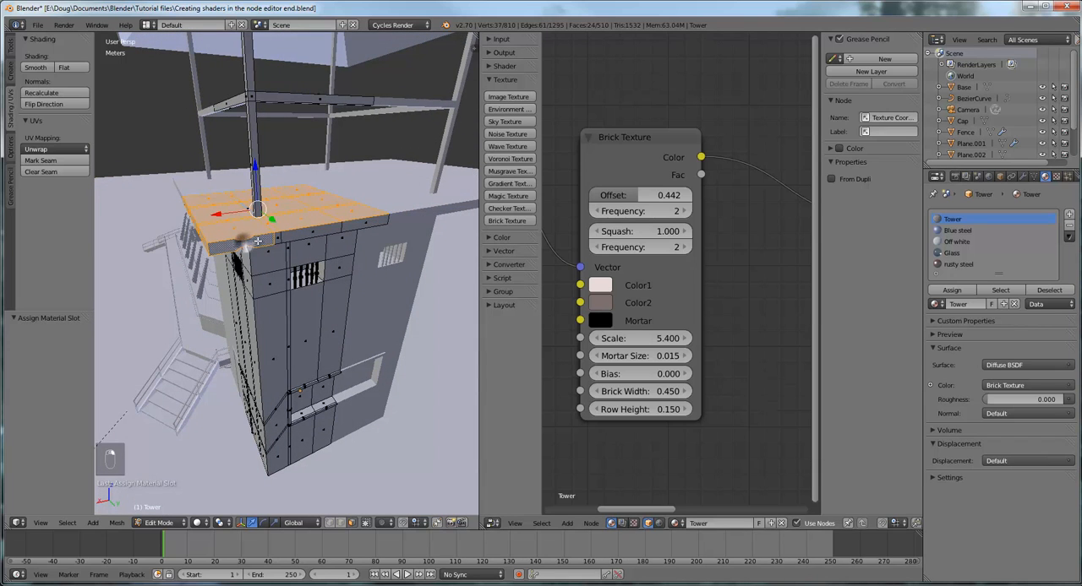
pyautogui.keyDown('shift'); pyautogui.rightClick(282, 239); pyautogui.keyUp('shift')
pyautogui.keyDown('shift'); pyautogui.rightClick(309, 233); pyautogui.keyUp('shift')
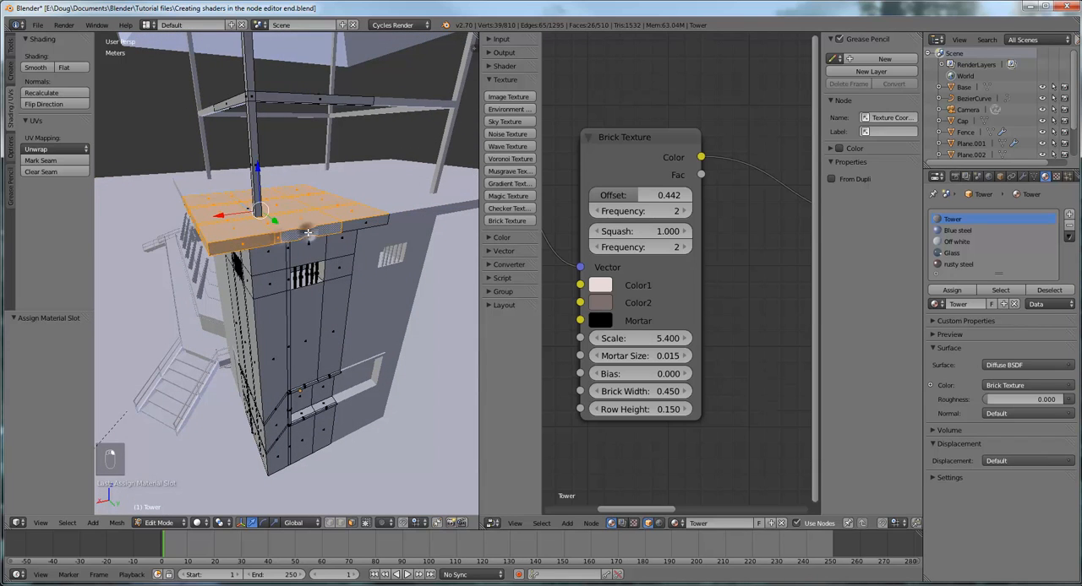
pyautogui.keyDown('shift'); pyautogui.rightClick(362, 225); pyautogui.keyUp('shift')
# Add the underside faces of the platform slab's overhang along the first wall, up to the outer corner, to the selection
pyautogui.moveTo(362, 224); pyautogui.dragTo(369, 161, button='middle')
pyautogui.keyDown('shift'); pyautogui.rightClick(426, 243); pyautogui.keyUp('shift')
pyautogui.keyDown('shift'); pyautogui.rightClick(355, 142); pyautogui.keyUp('shift')
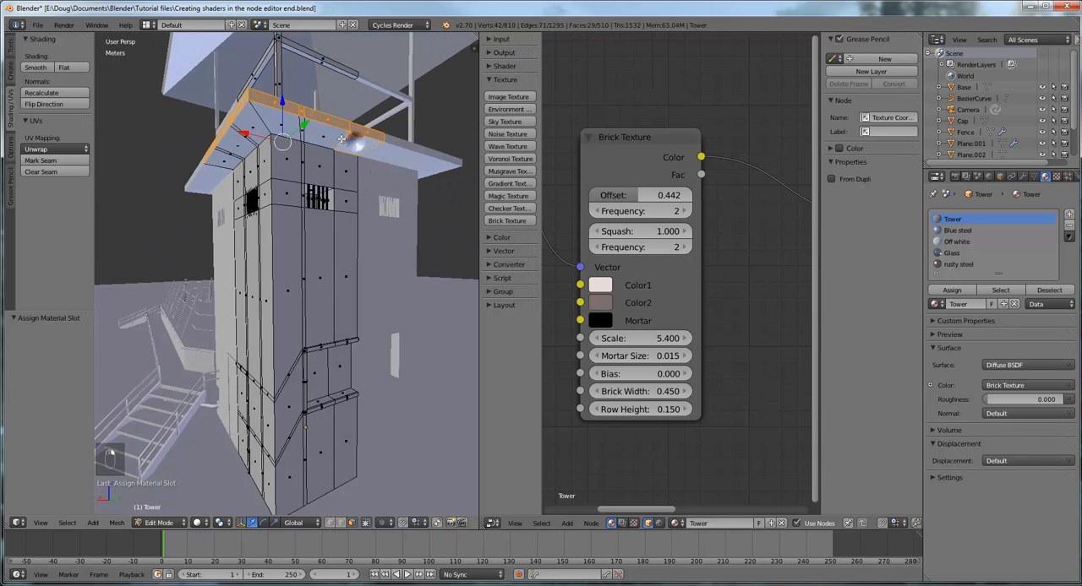
pyautogui.keyDown('shift'); pyautogui.rightClick(299, 127); pyautogui.keyUp('shift')
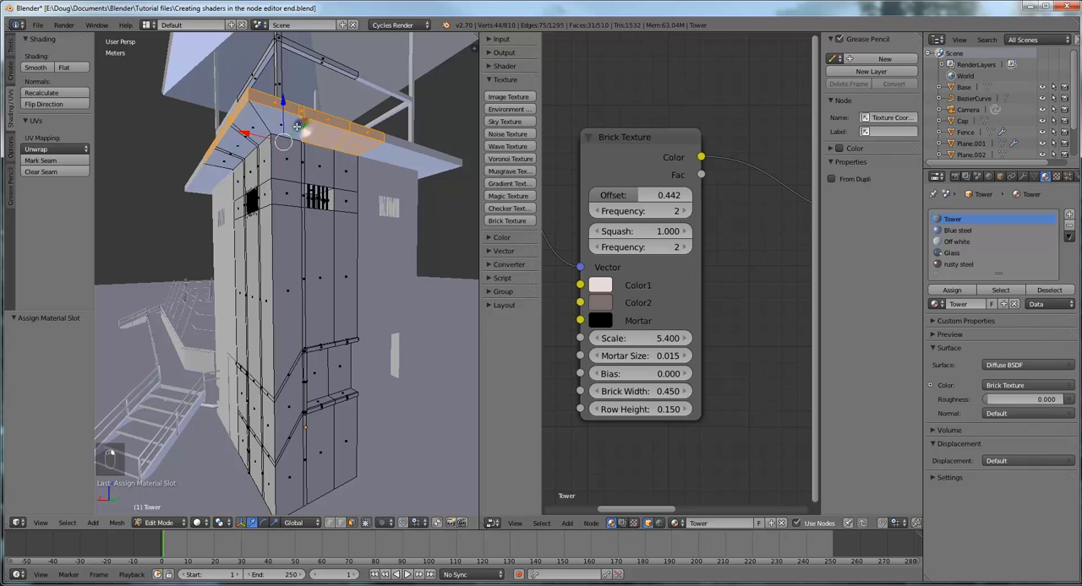
pyautogui.keyDown('shift'); pyautogui.rightClick(285, 125); pyautogui.keyUp('shift')
pyautogui.keyDown('shift'); pyautogui.rightClick(267, 128); pyautogui.keyUp('shift')
pyautogui.keyDown('shift'); pyautogui.rightClick(247, 135); pyautogui.keyUp('shift')
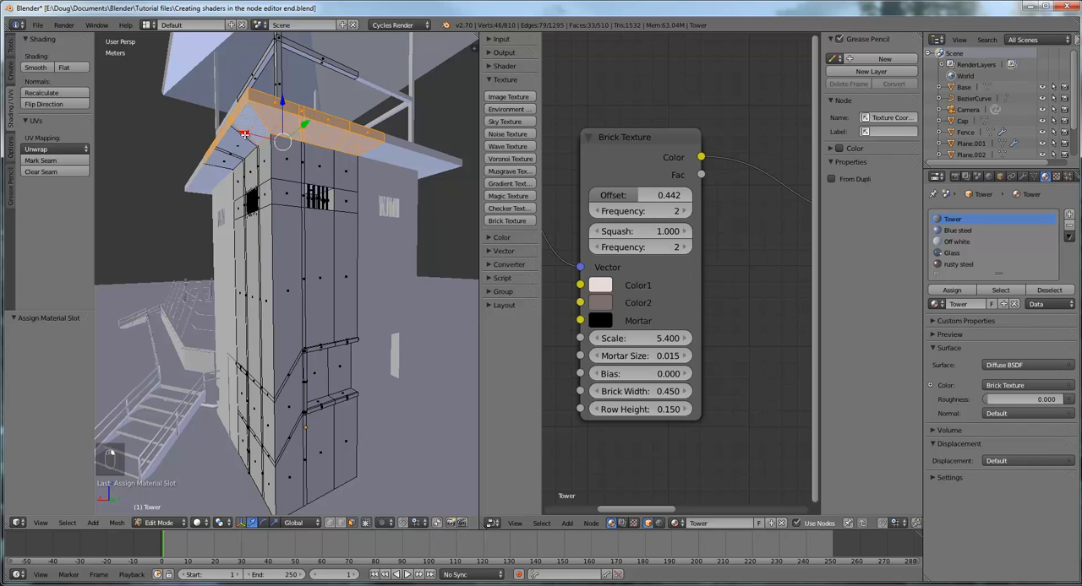
# Extend the selection to the underside faces of the slab's overhang along the adjacent wall, including the narrow strips
pyautogui.keyDown('shift'); pyautogui.rightClick(238, 137); pyautogui.keyUp('shift')
pyautogui.keyDown('shift'); pyautogui.rightClick(226, 151); pyautogui.keyUp('shift')
pyautogui.keyDown('shift'); pyautogui.rightClick(228, 157); pyautogui.keyUp('shift')
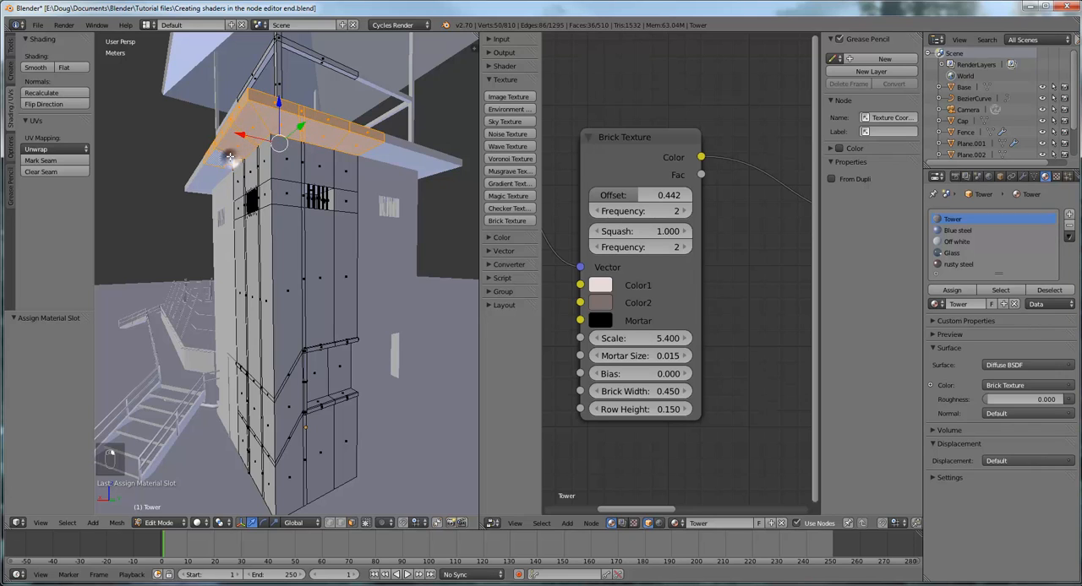
pyautogui.scroll(3, 245, 159)
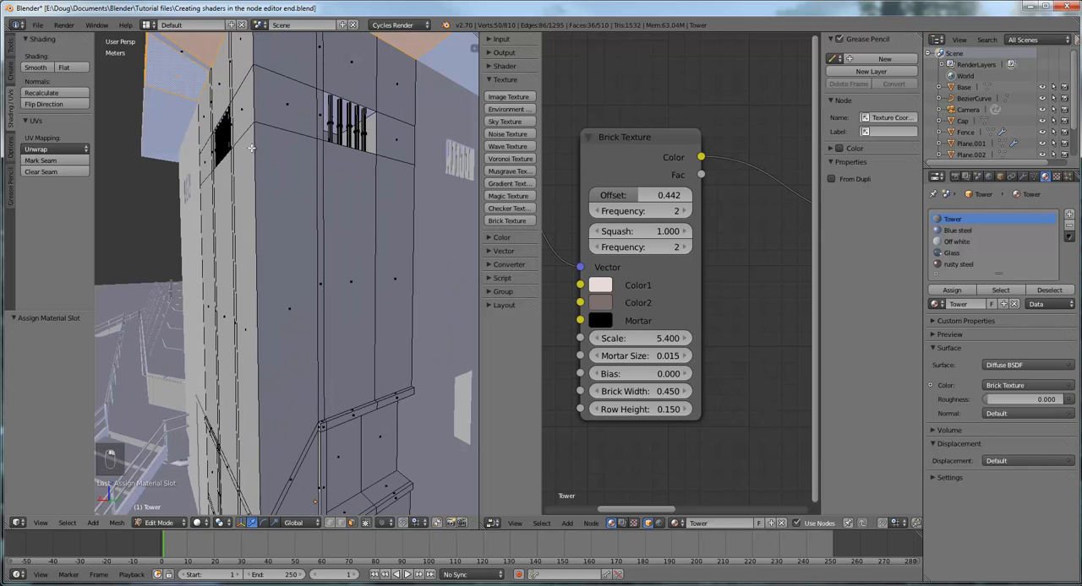
pyautogui.moveTo(251, 148); pyautogui.dragTo(300, 199, button='middle')
pyautogui.keyDown('shift'); pyautogui.rightClick(286, 161); pyautogui.keyUp('shift')
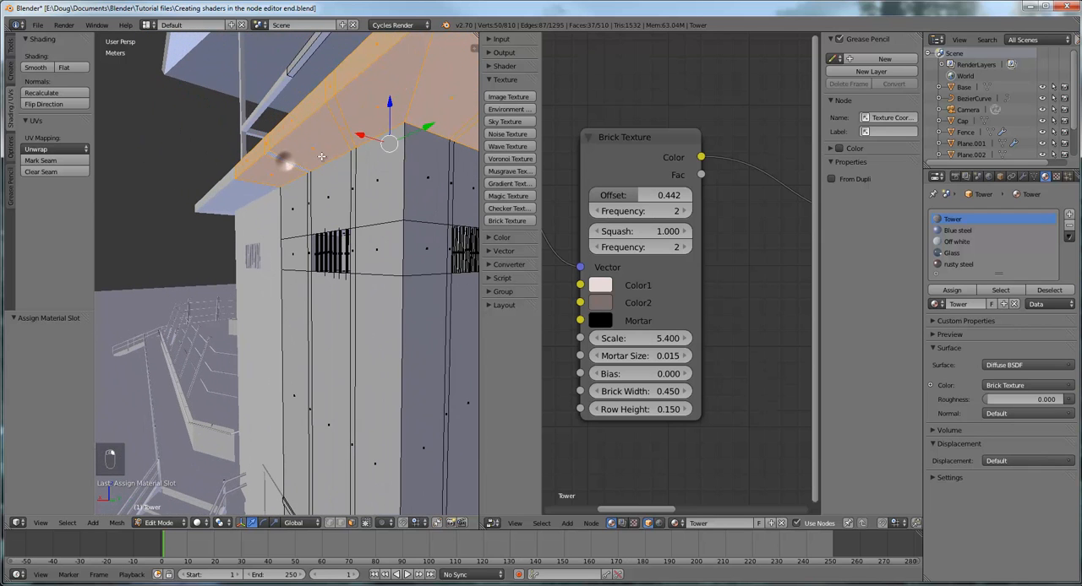
pyautogui.scroll(-5, 322, 158)
pyautogui.moveTo(360, 168); pyautogui.dragTo(376, 196, button='middle')
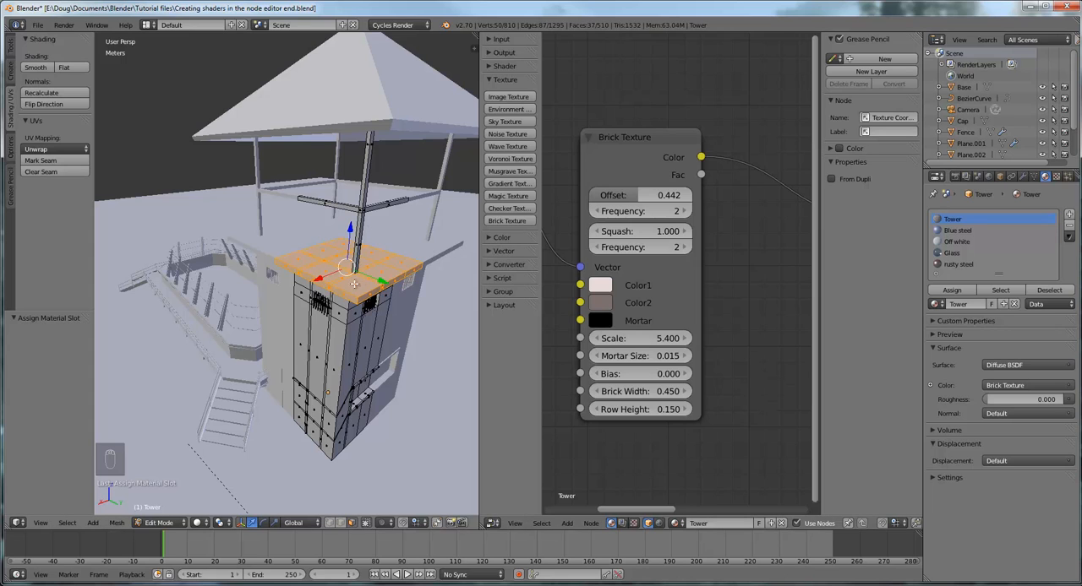
# Add a material slot to the tower, use the existing Concrete material in it and assign it to the selected slab faces
pyautogui.click(1069, 216)
pyautogui.click(976, 305)
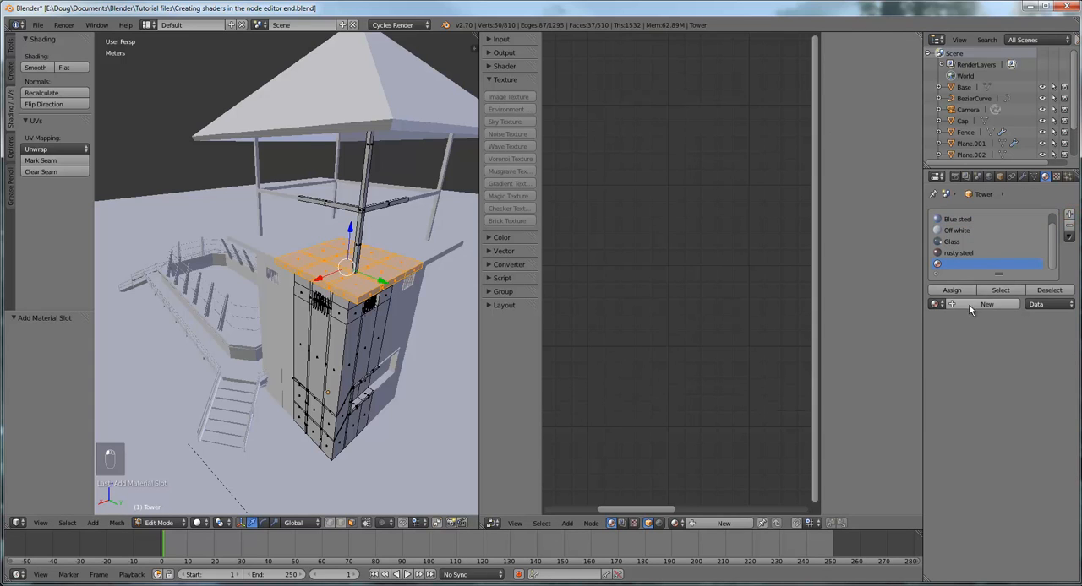
pyautogui.click(934, 304)
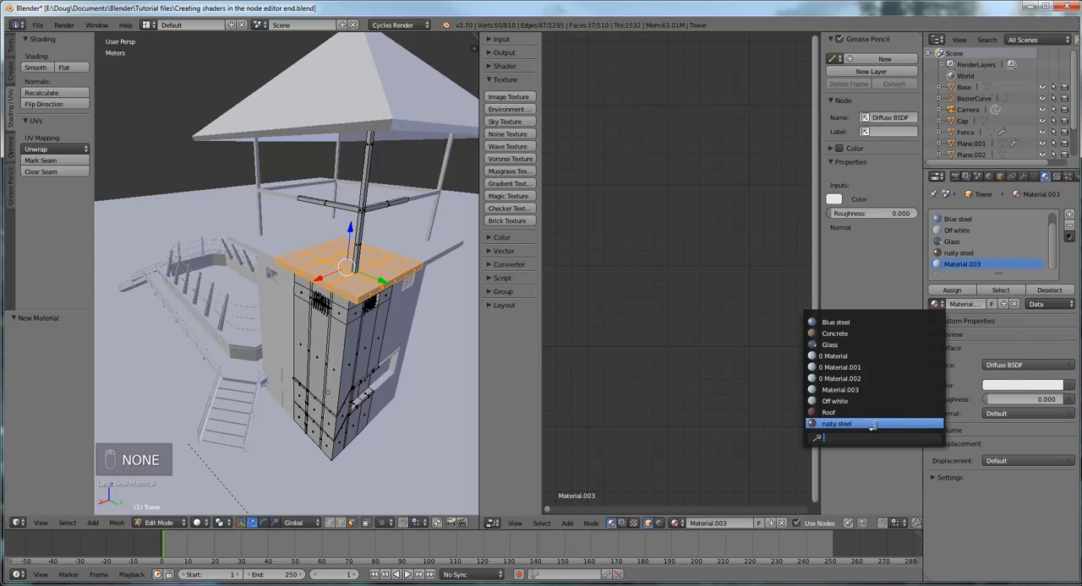
pyautogui.scroll(-2, 871, 430)
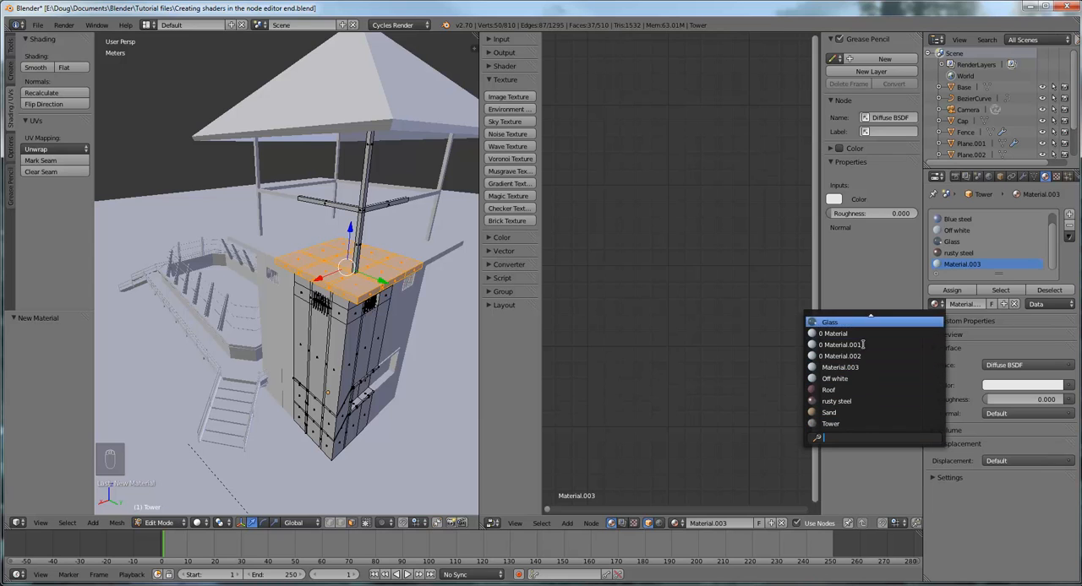
pyautogui.scroll(1, 864, 323)
pyautogui.scroll(1, 852, 322)
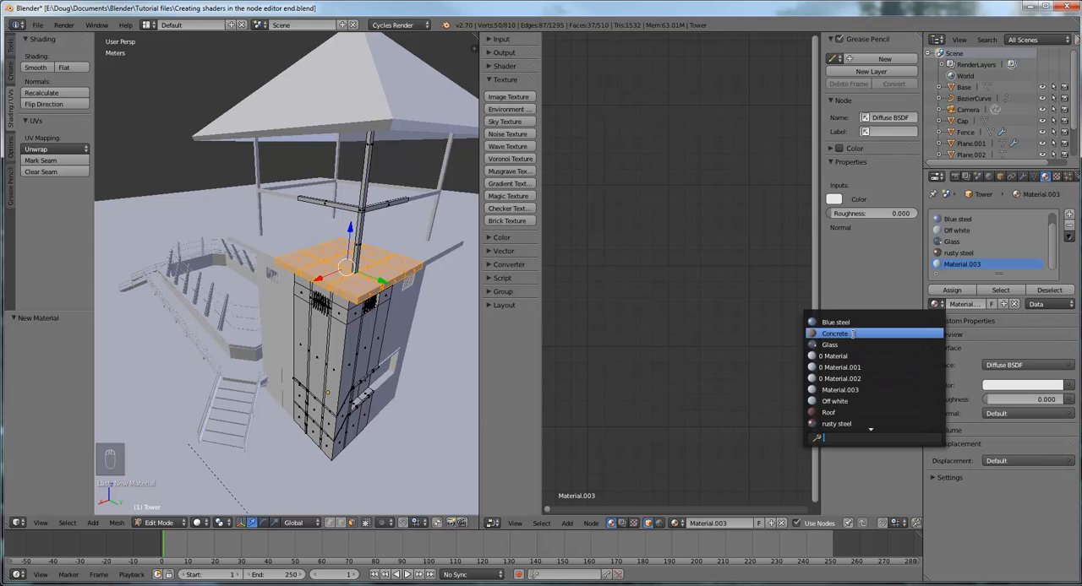
pyautogui.click(845, 334)
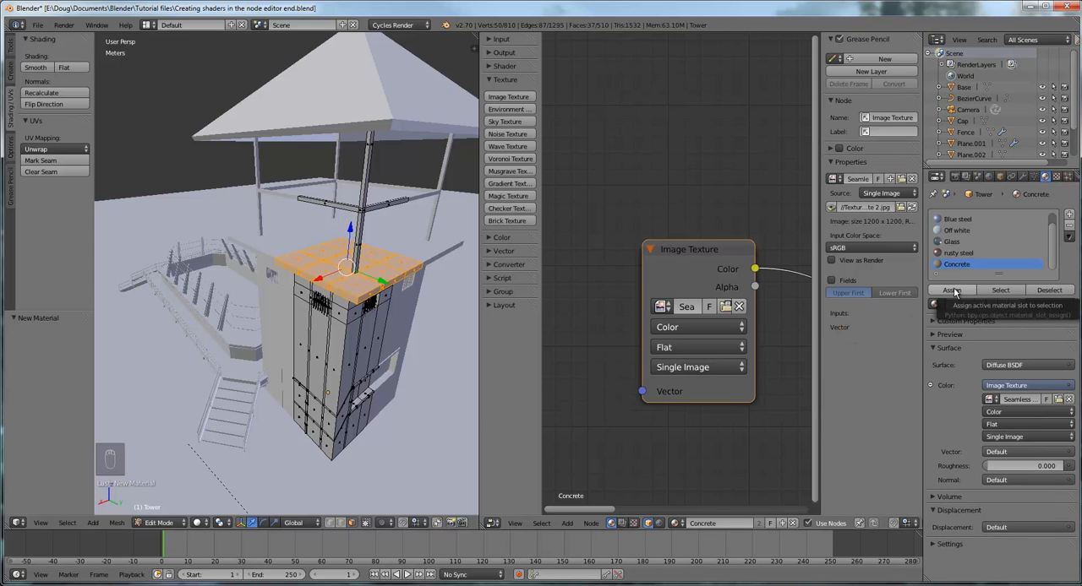
pyautogui.click(955, 292)
# Add the first bar of the tower wall's small upper window to the selection with its linked geometry
pyautogui.moveTo(356, 330); pyautogui.dragTo(389, 315, button='middle')
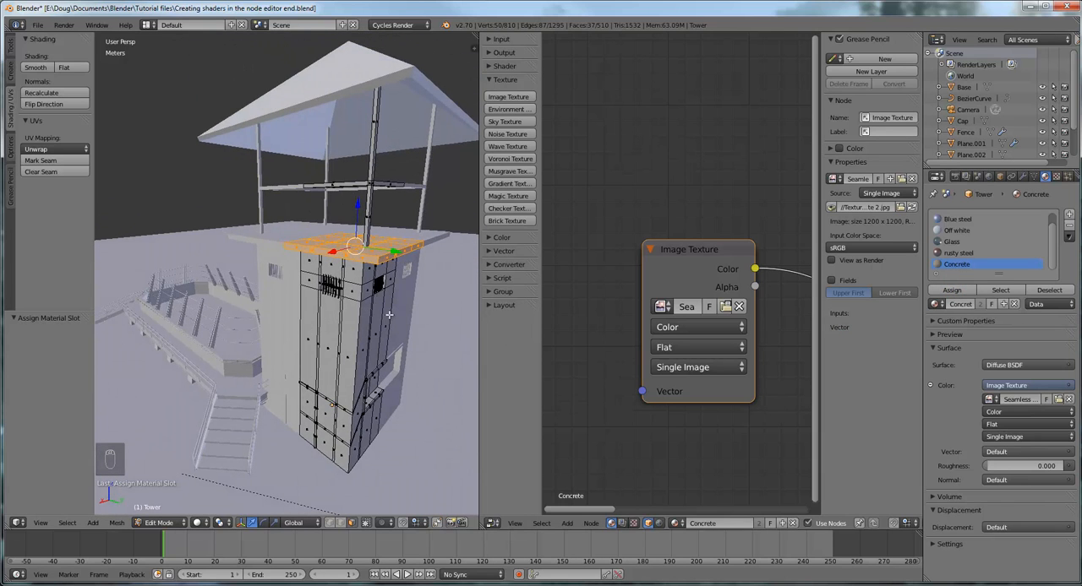
pyautogui.scroll(4, 372, 319)
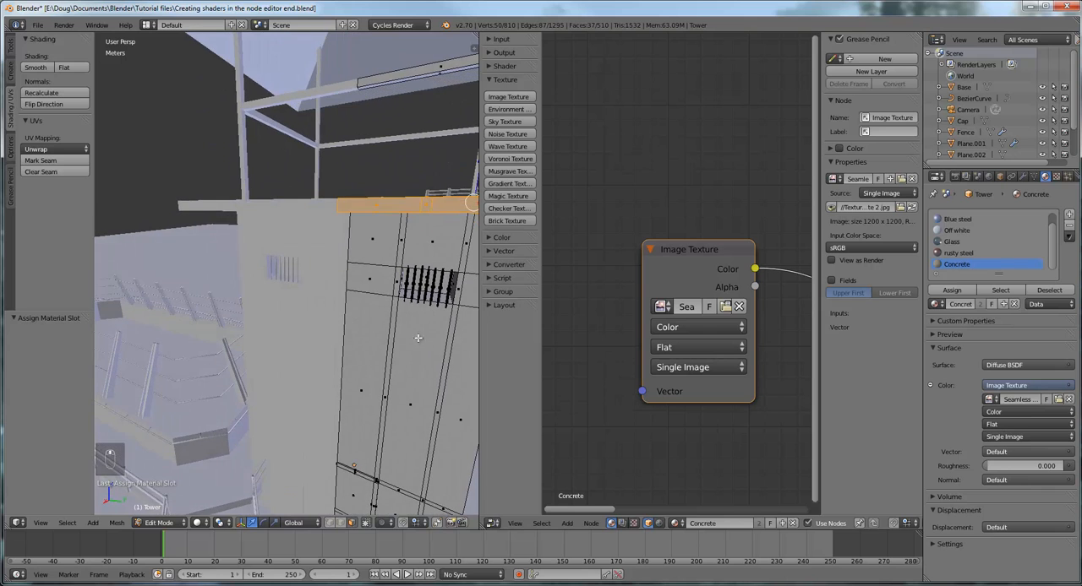
pyautogui.scroll(6, 393, 326)
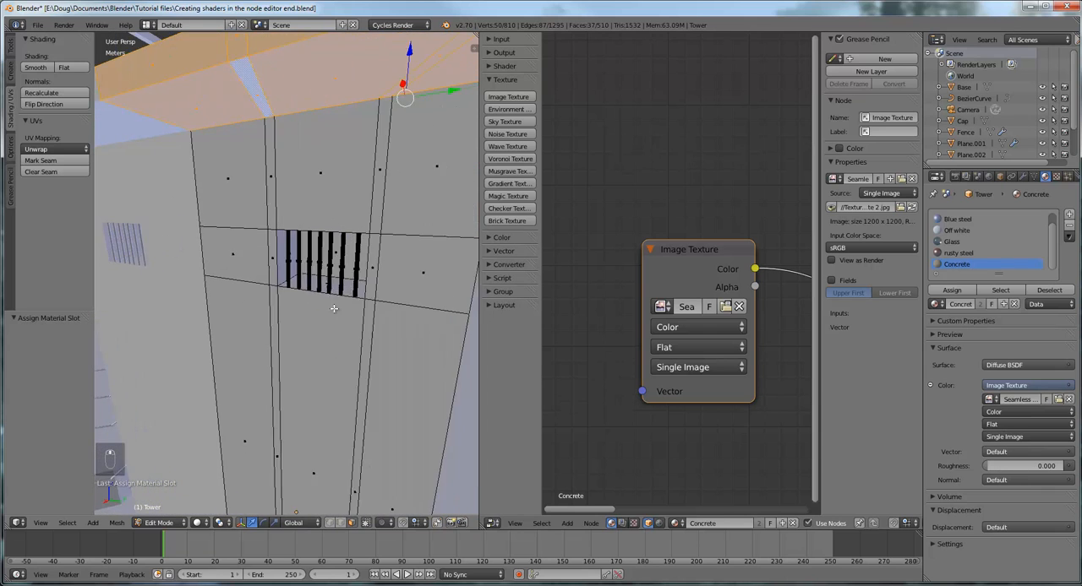
pyautogui.moveTo(330, 313); pyautogui.dragTo(347, 302, button='middle')
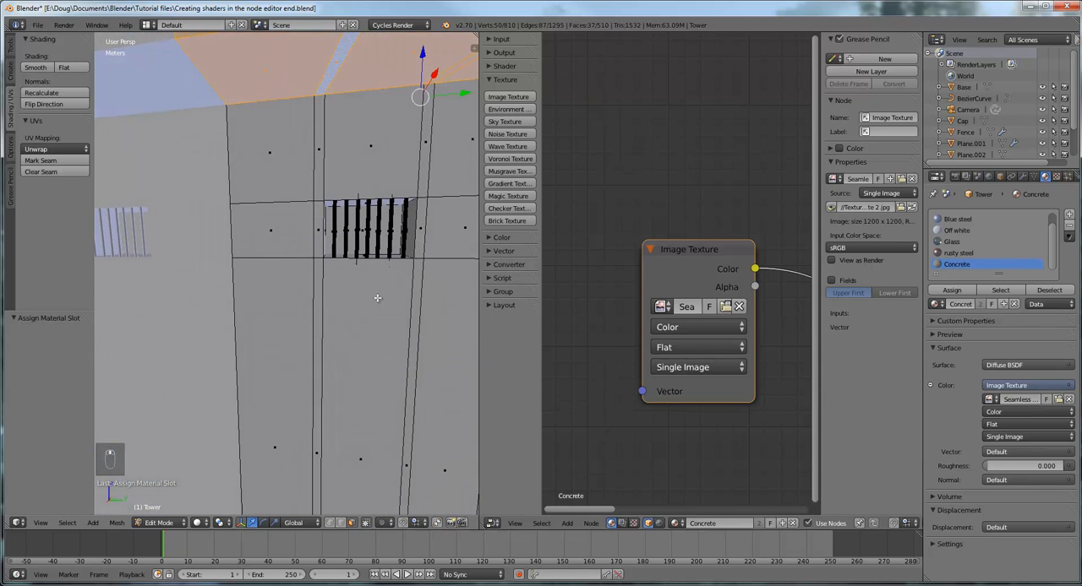
pyautogui.scroll(2, 407, 295)
pyautogui.keyDown('shift'); pyautogui.moveTo(409, 282); pyautogui.dragTo(363, 312, button='middle'); pyautogui.keyUp('shift')
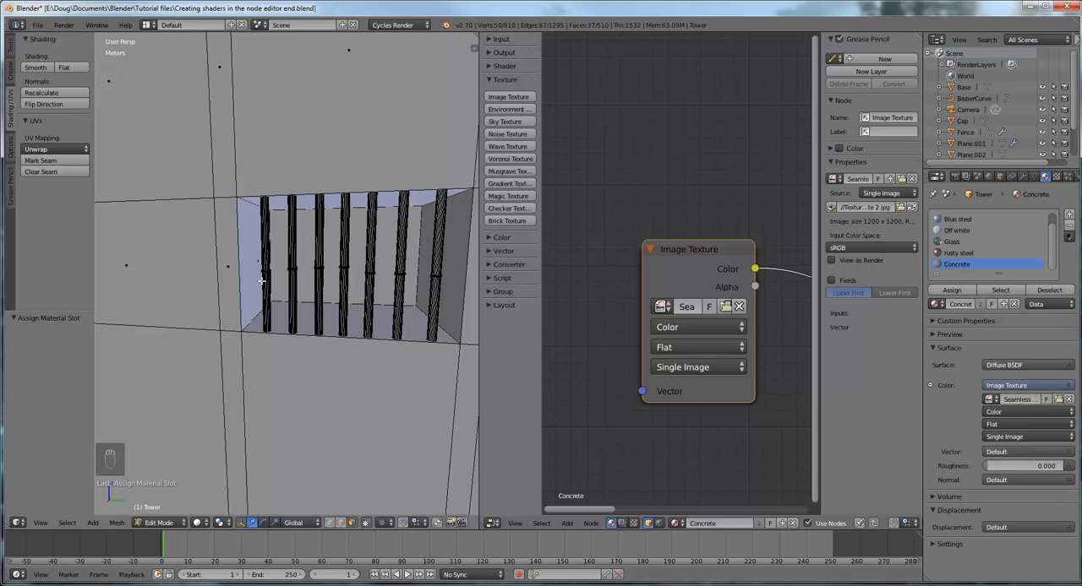
pyautogui.press('l')
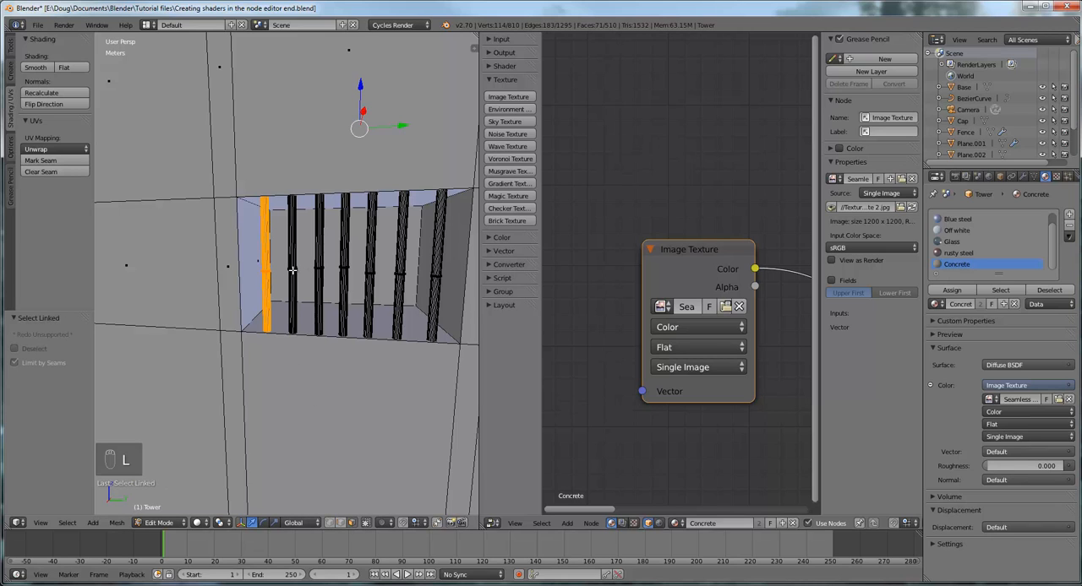
pyautogui.press('l')
pyautogui.press('l')
pyautogui.press('l')
pyautogui.press('l')
pyautogui.press('l')
pyautogui.press('l')
pyautogui.press('l')
pyautogui.press('l')
pyautogui.press('l')
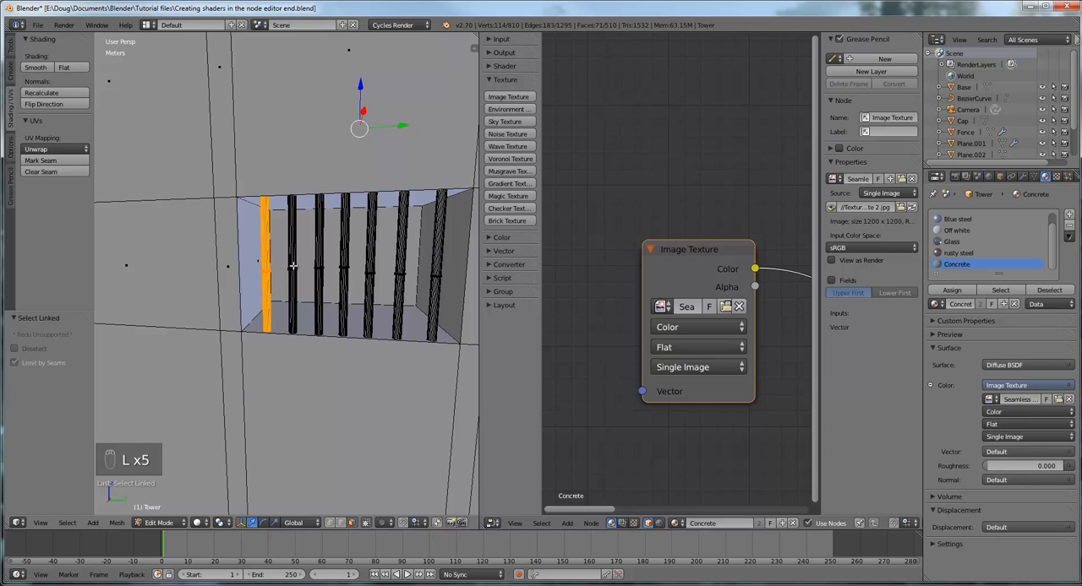
# Add the window's second bar to the selection by picking one of its faces and selecting the linked geometry
pyautogui.moveTo(324, 271); pyautogui.dragTo(312, 275, button='middle')
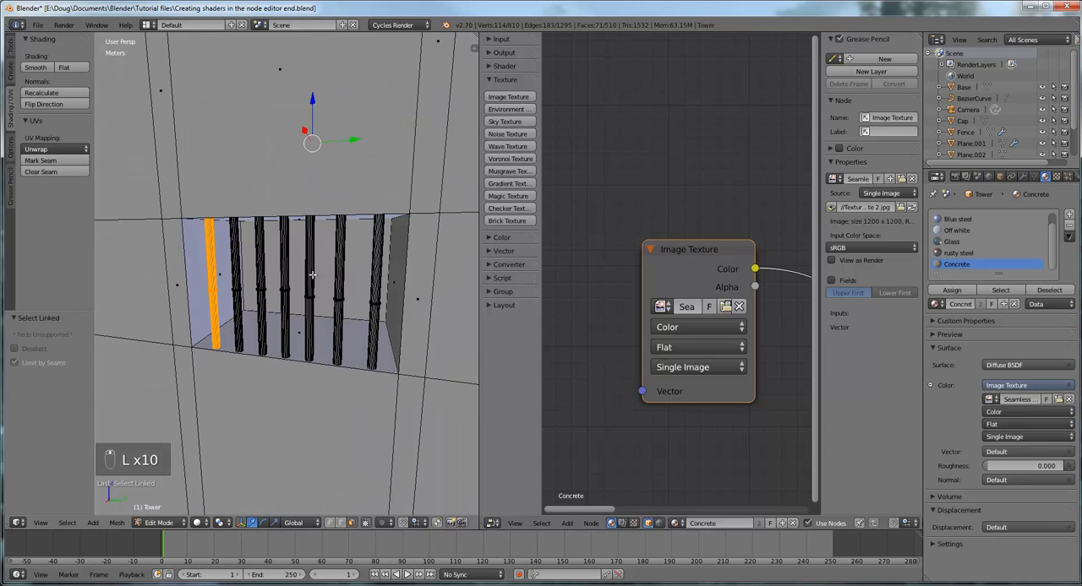
pyautogui.press('l')
pyautogui.press('l')
pyautogui.press('l')
pyautogui.keyDown('shift'); pyautogui.rightClick(237, 291); pyautogui.keyUp('shift')
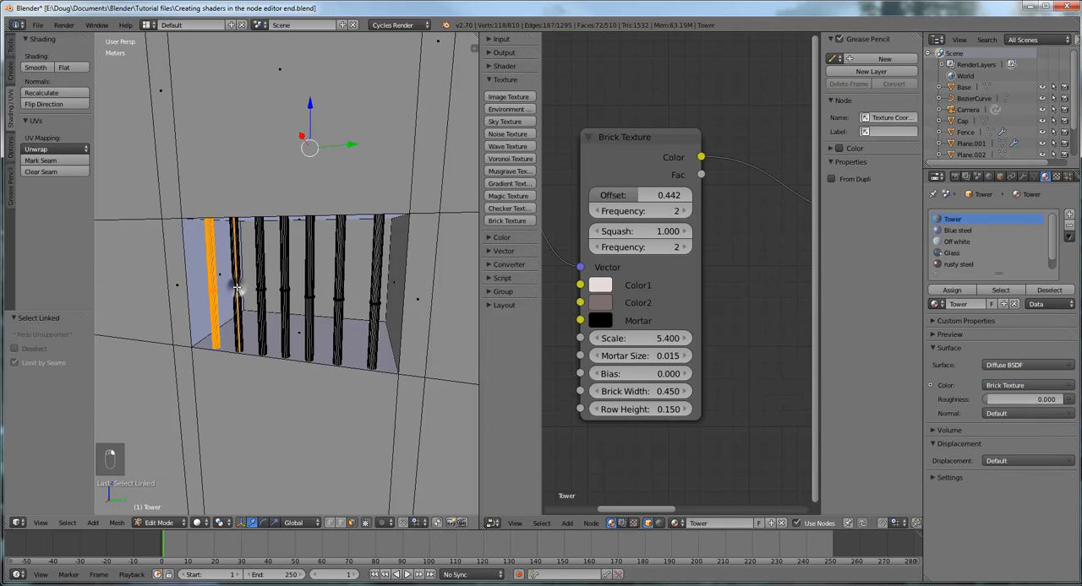
pyautogui.press('l')
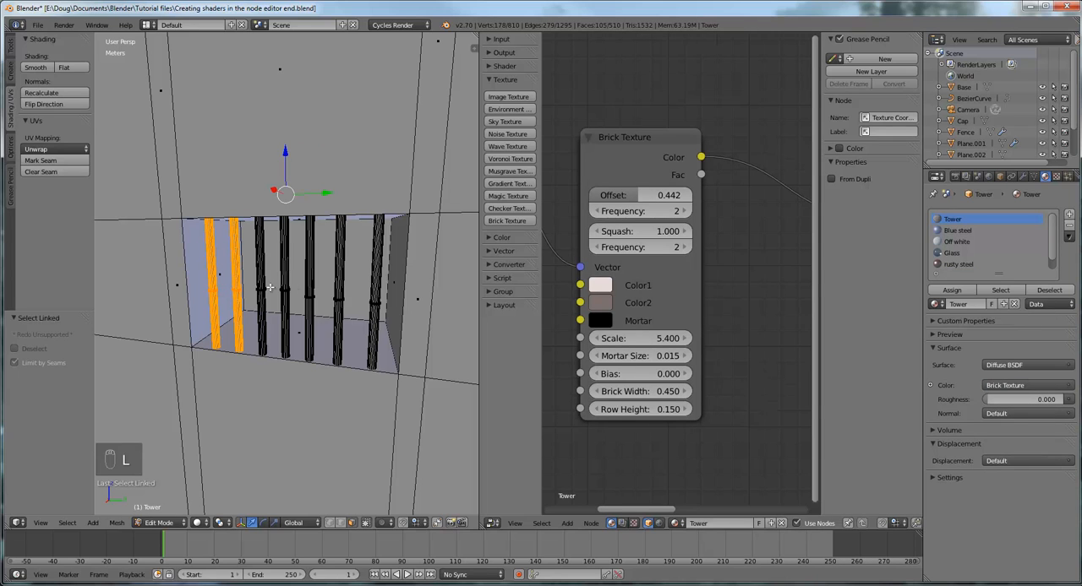
# Replace the whole selection with the single narrow wall face beside the barred window
pyautogui.scroll(2, 267, 287)
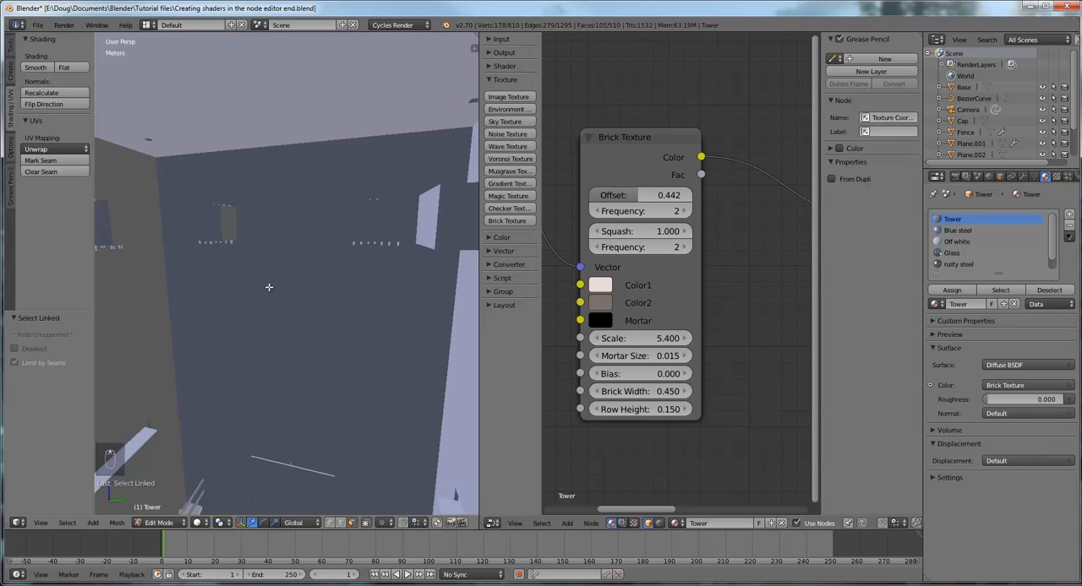
pyautogui.scroll(-1, 270, 288)
pyautogui.scroll(-3, 269, 288)
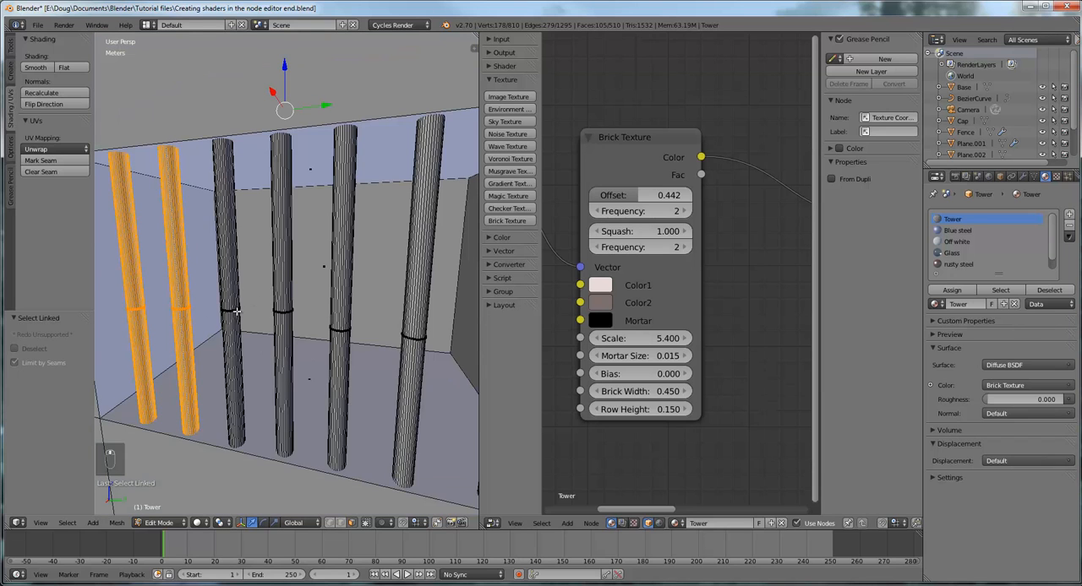
pyautogui.press('KP_Decimal')
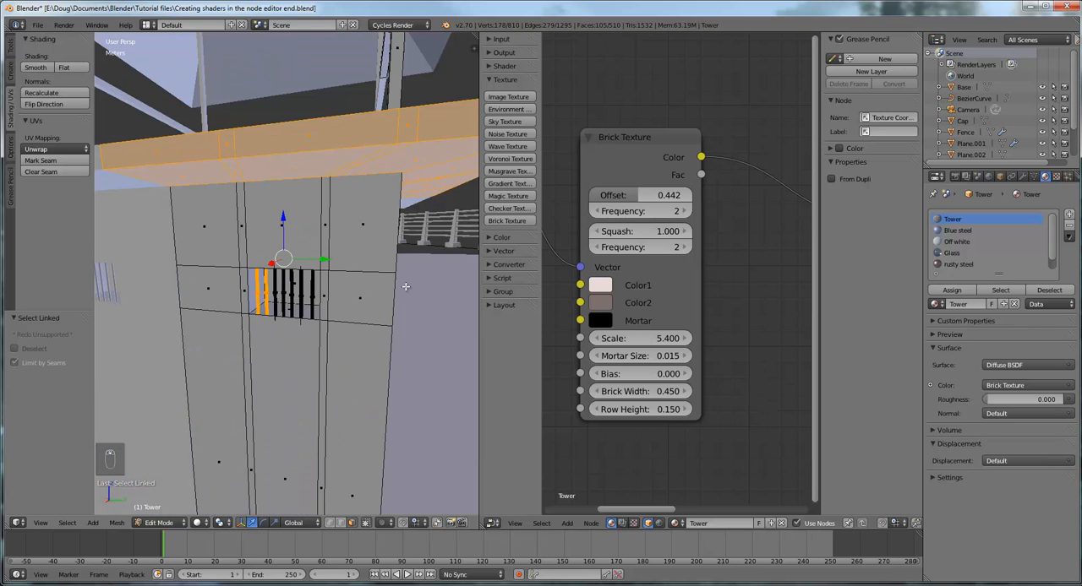
pyautogui.moveTo(405, 288); pyautogui.dragTo(370, 312, button='middle')
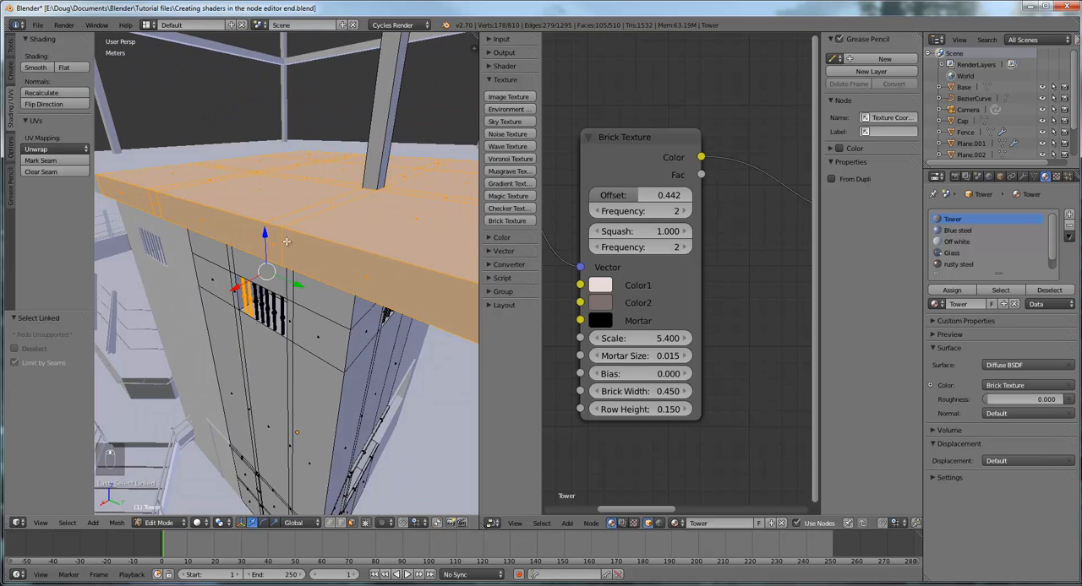
pyautogui.moveTo(299, 312); pyautogui.dragTo(297, 297, button='middle')
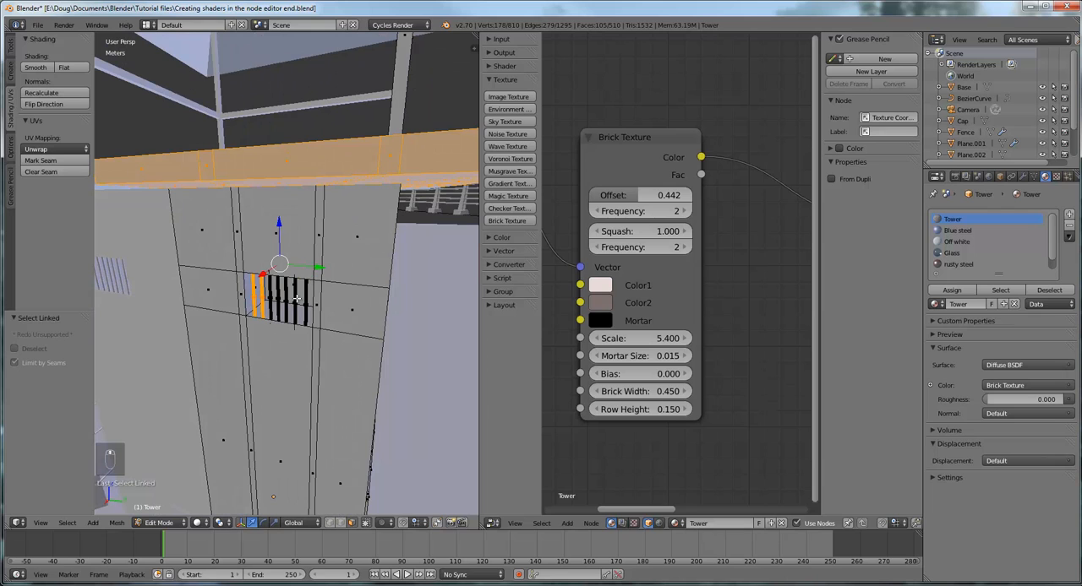
pyautogui.rightClick(246, 295)
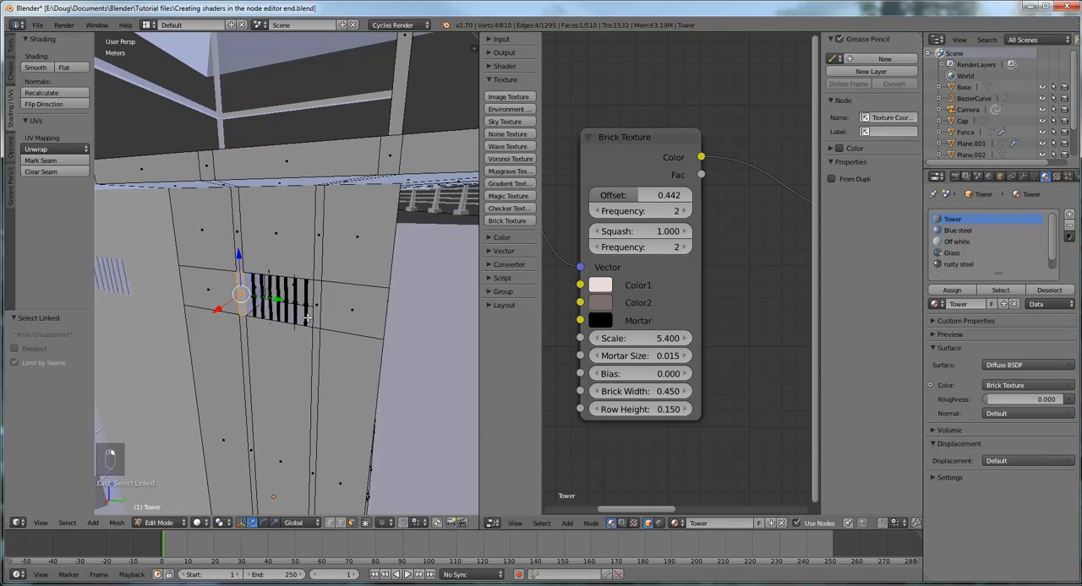
# Start a fresh selection on the window bars and select the entire first bar with its linked geometry
pyautogui.scroll(6, 305, 333)
pyautogui.scroll(-2, 305, 333)
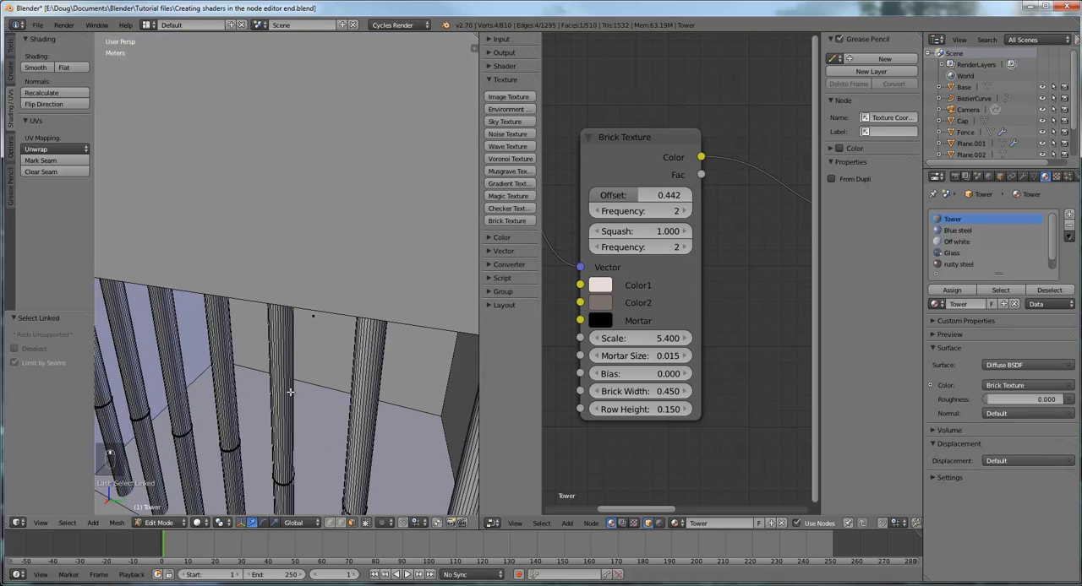
pyautogui.scroll(-5, 297, 397)
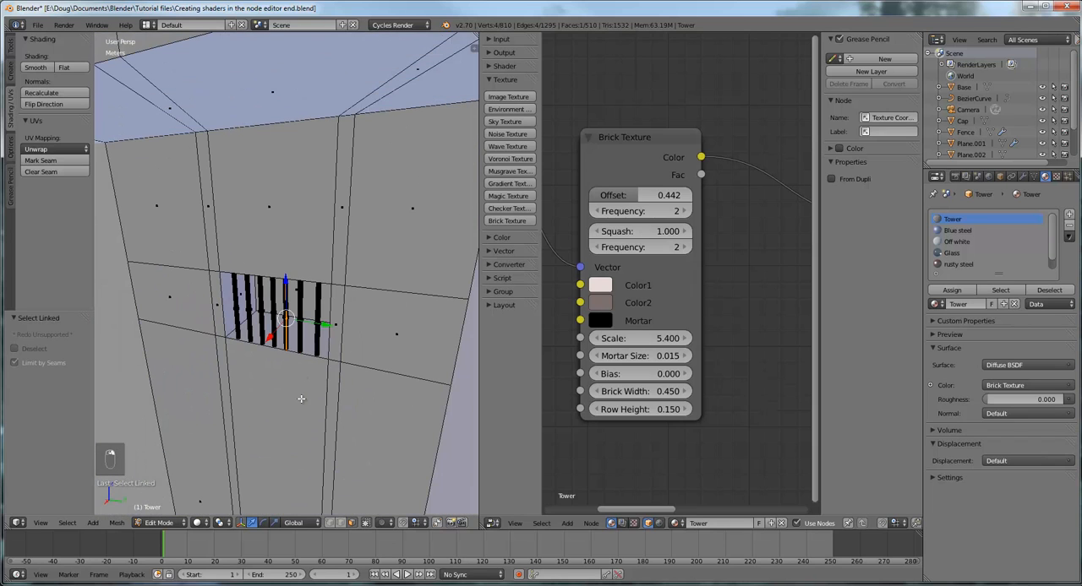
pyautogui.scroll(2, 301, 399)
pyautogui.scroll(2, 307, 383)
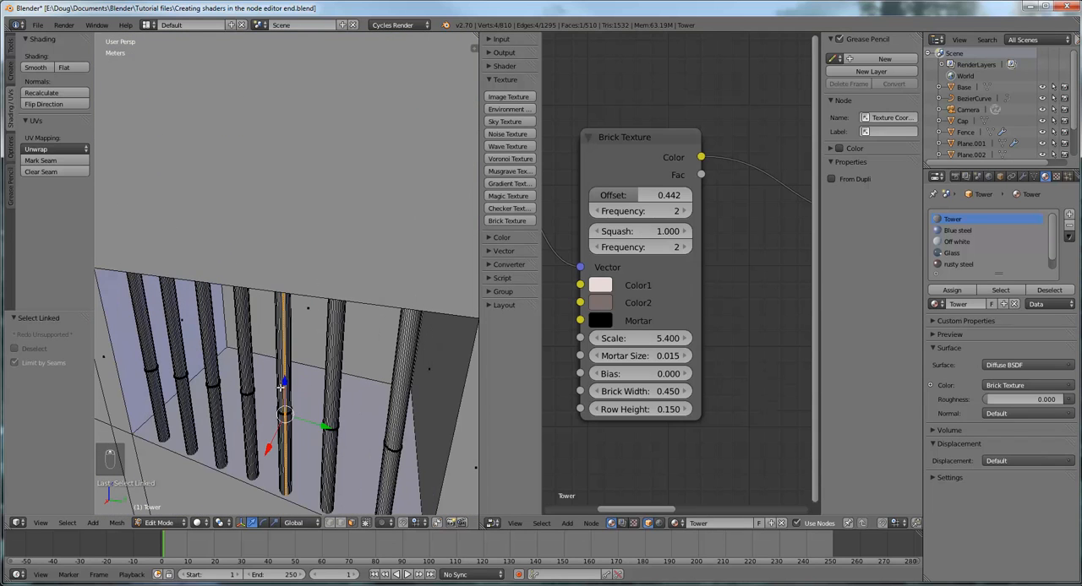
pyautogui.moveTo(280, 387); pyautogui.dragTo(311, 332, button='middle')
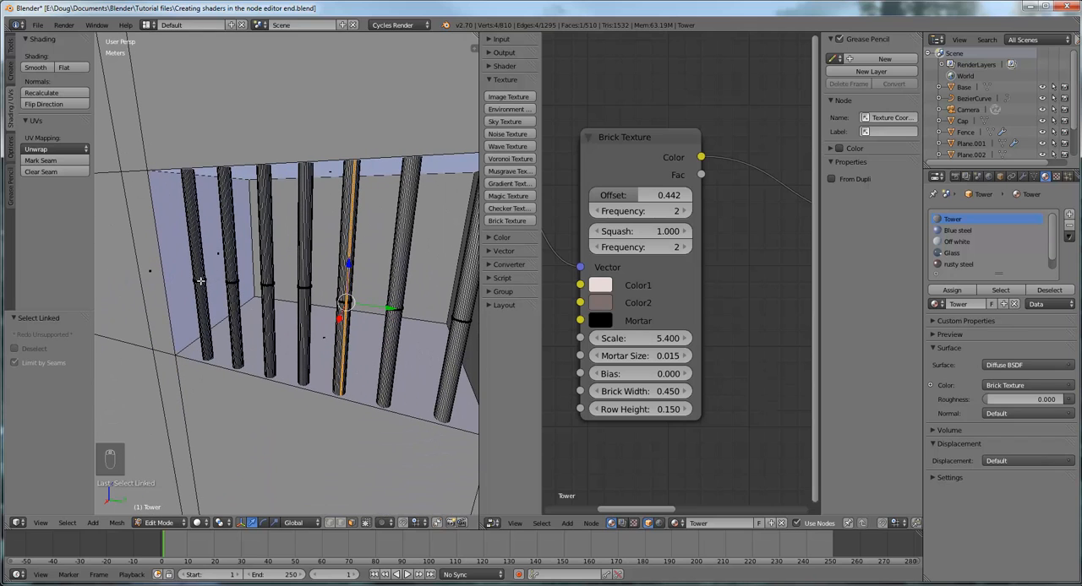
pyautogui.press('l')
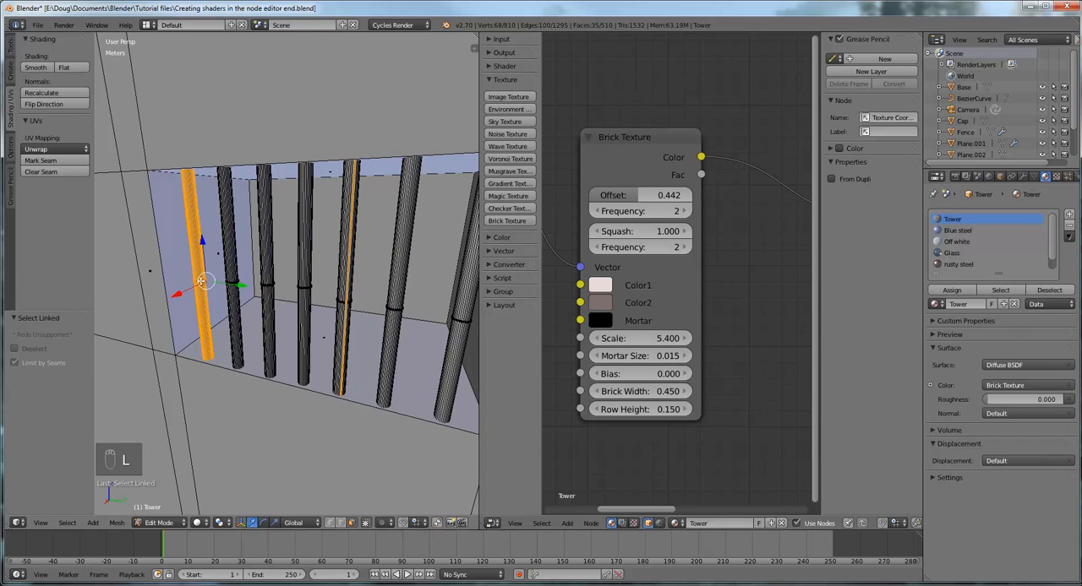
# Add the barred window's second and third bars to the selection with their linked geometry
pyautogui.press('l')
pyautogui.press('l')
pyautogui.press('l')
pyautogui.press('l')
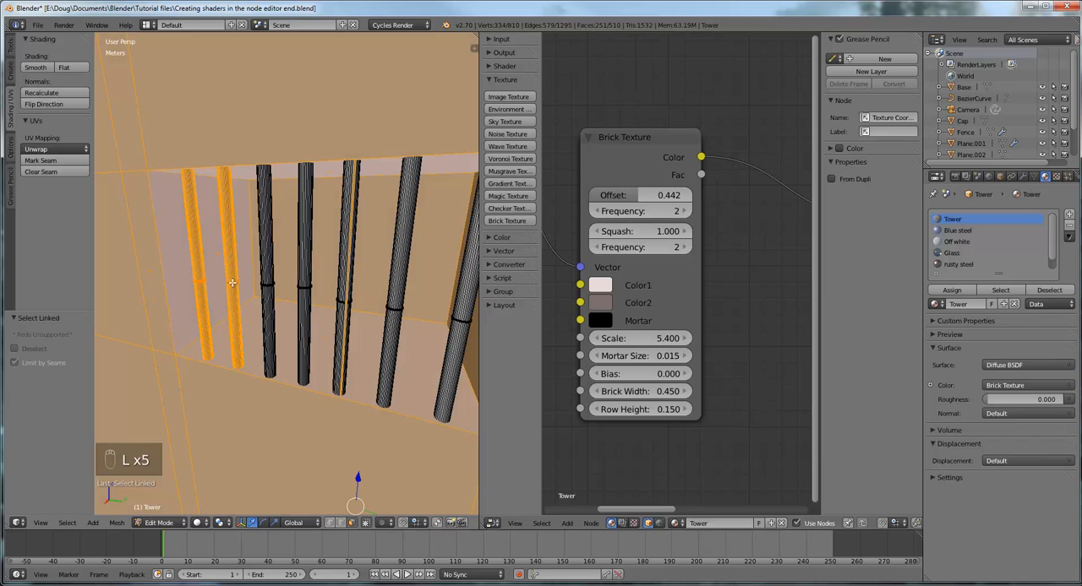
pyautogui.rightClick(232, 283)
pyautogui.press('l')
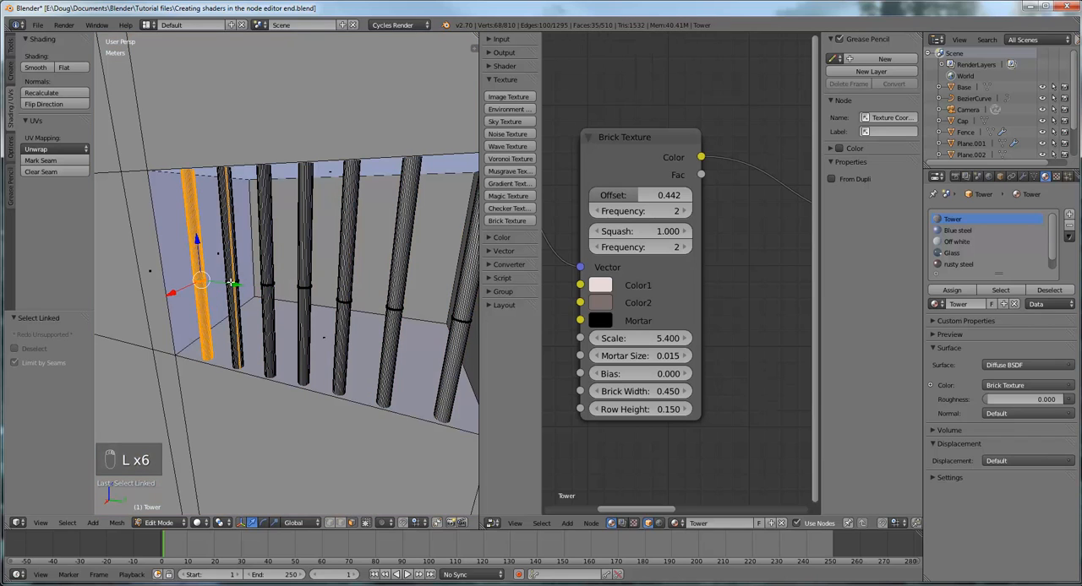
pyautogui.press('l')
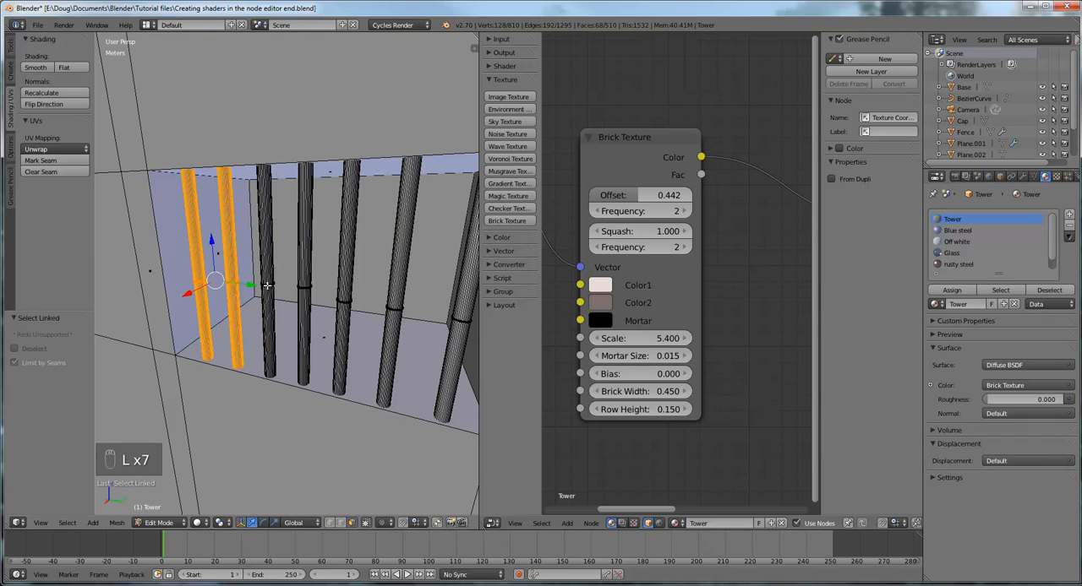
pyautogui.press('l')
pyautogui.press('l')
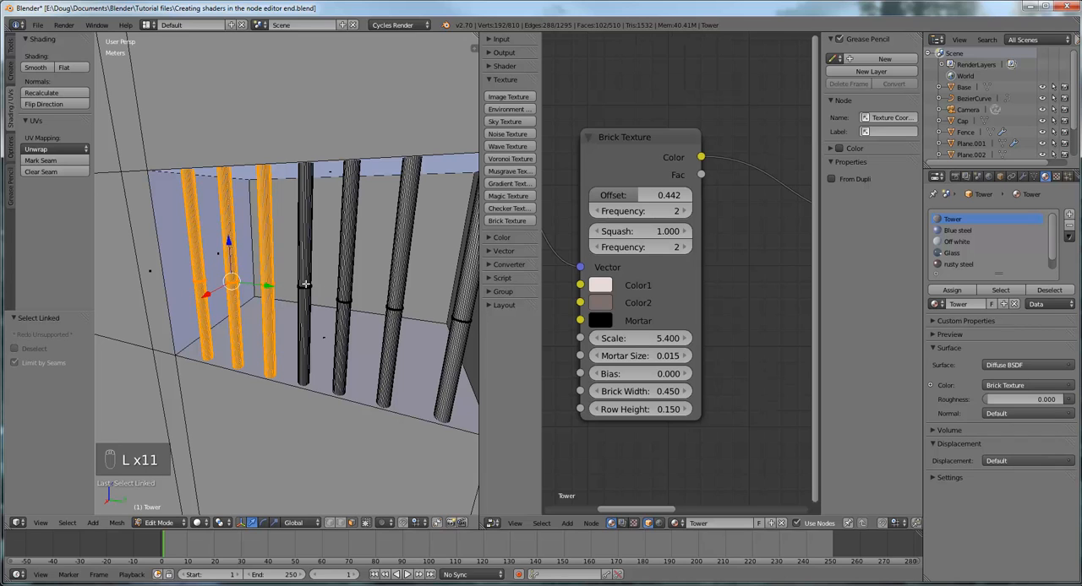
# Extend the selection to the window's remaining four bars with their linked geometry, so all seven bars are selected
pyautogui.press('l')
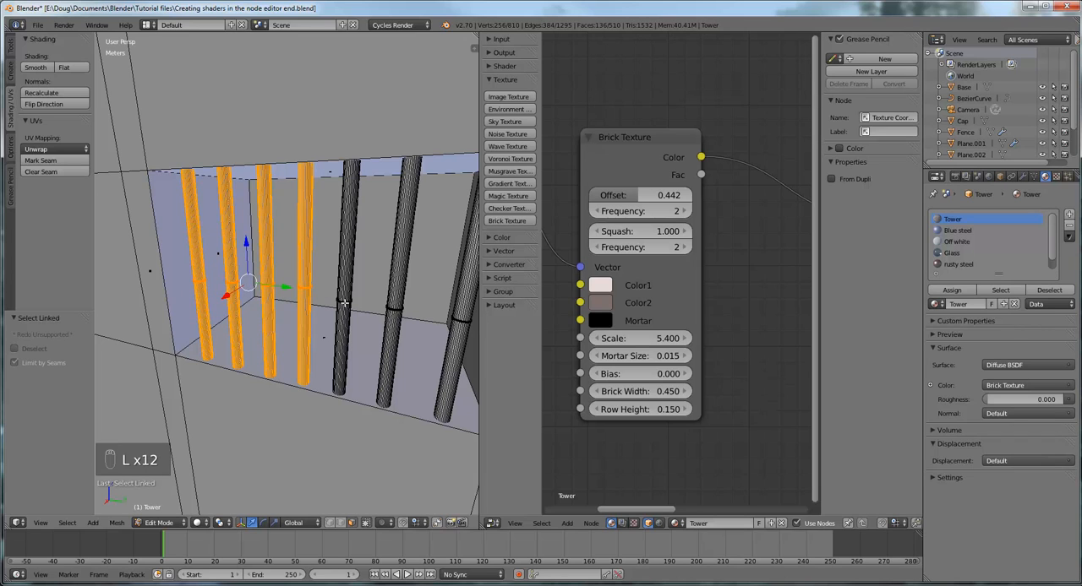
pyautogui.press('l')
pyautogui.press('l')
pyautogui.press('l')
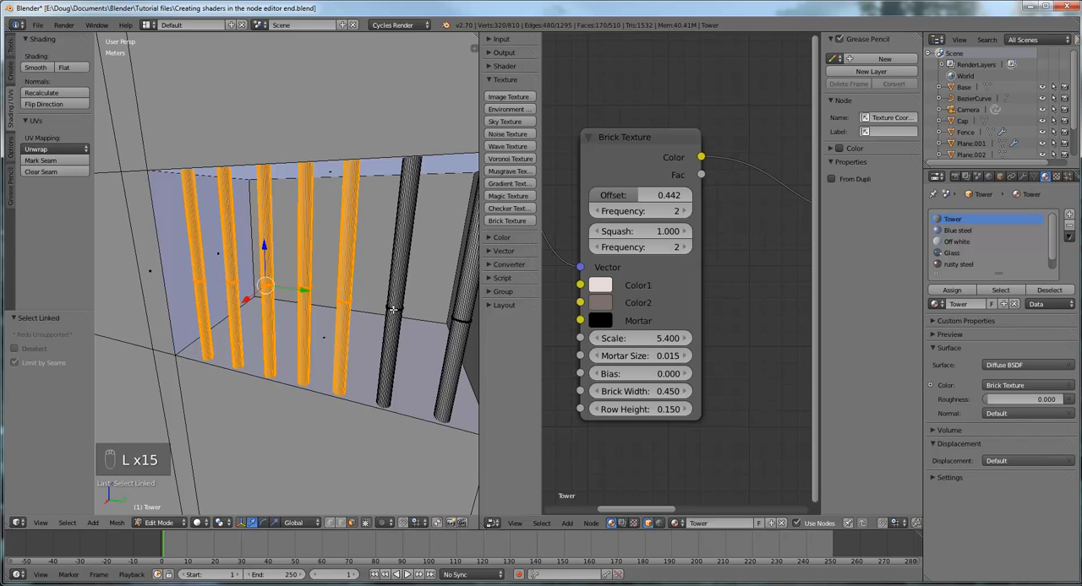
pyautogui.press('l')
pyautogui.press('l')
pyautogui.press('l')
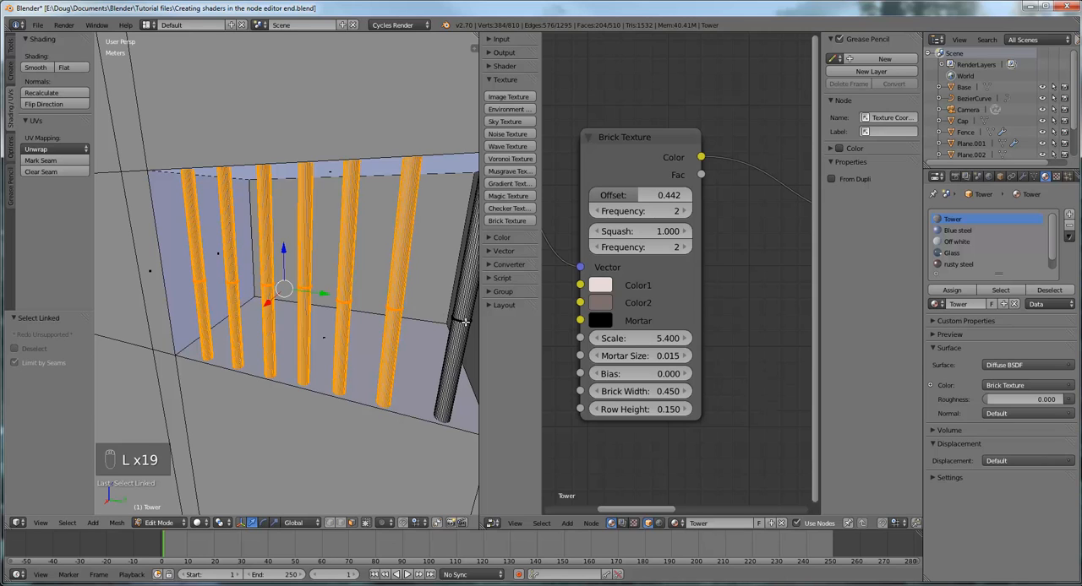
pyautogui.press('l')
# Open the rusty steel material of the tower and lower its Mix Shader factor to 0.109
pyautogui.scroll(-6, 435, 324)
pyautogui.moveTo(422, 327)
pyautogui.mouseDown(button='middle')
pyautogui.moveTo(410, 319)
pyautogui.moveTo(428, 318)
pyautogui.mouseUp(button='middle')
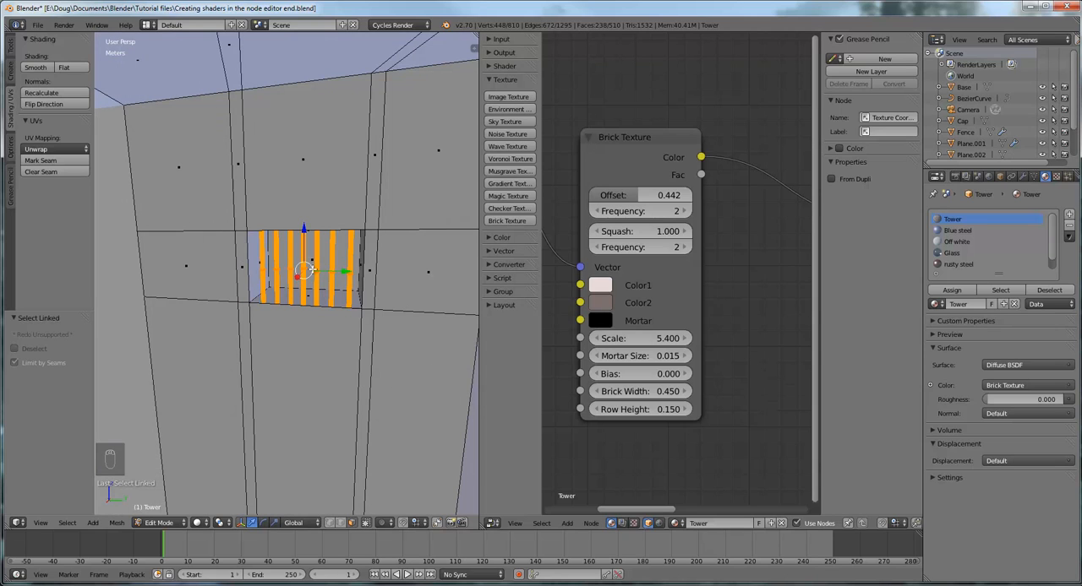
pyautogui.click(961, 264)
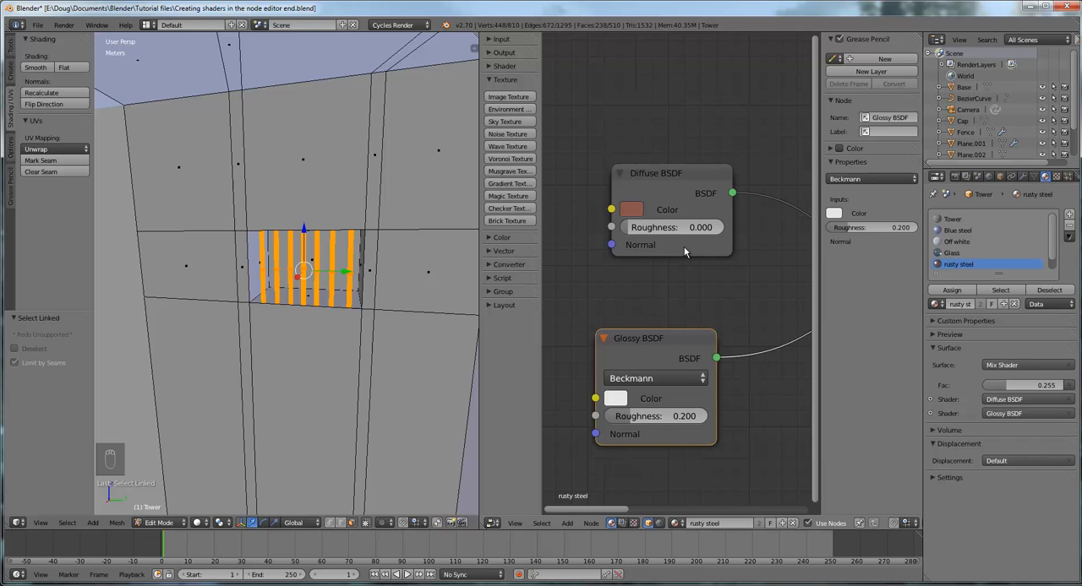
pyautogui.scroll(-2, 684, 268)
pyautogui.scroll(-4, 733, 302)
pyautogui.moveTo(739, 309); pyautogui.dragTo(560, 331, button='middle')
pyautogui.scroll(4, 651, 364)
pyautogui.scroll(2, 651, 364)
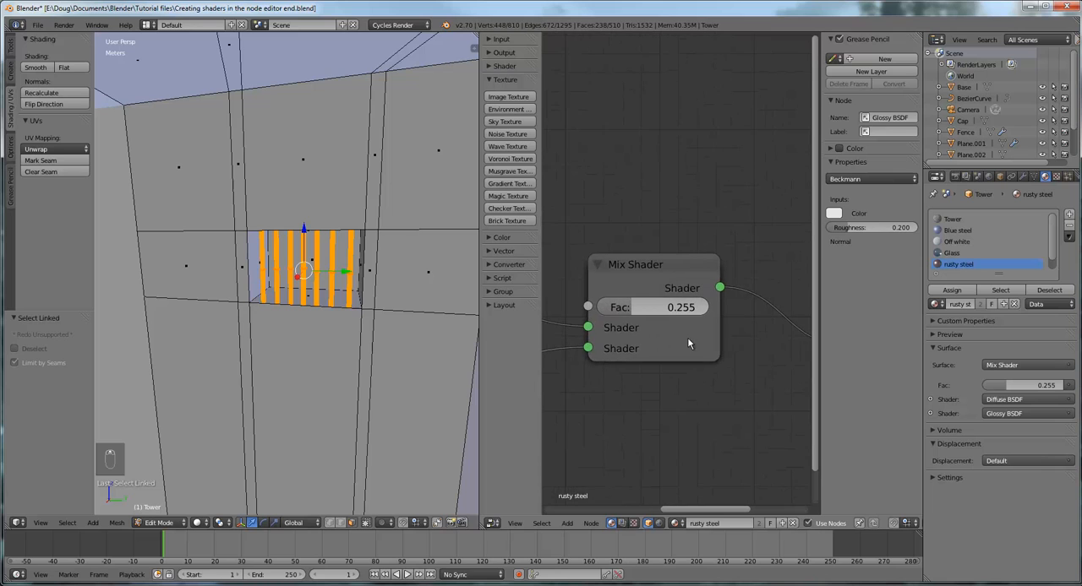
pyautogui.scroll(3, 636, 319)
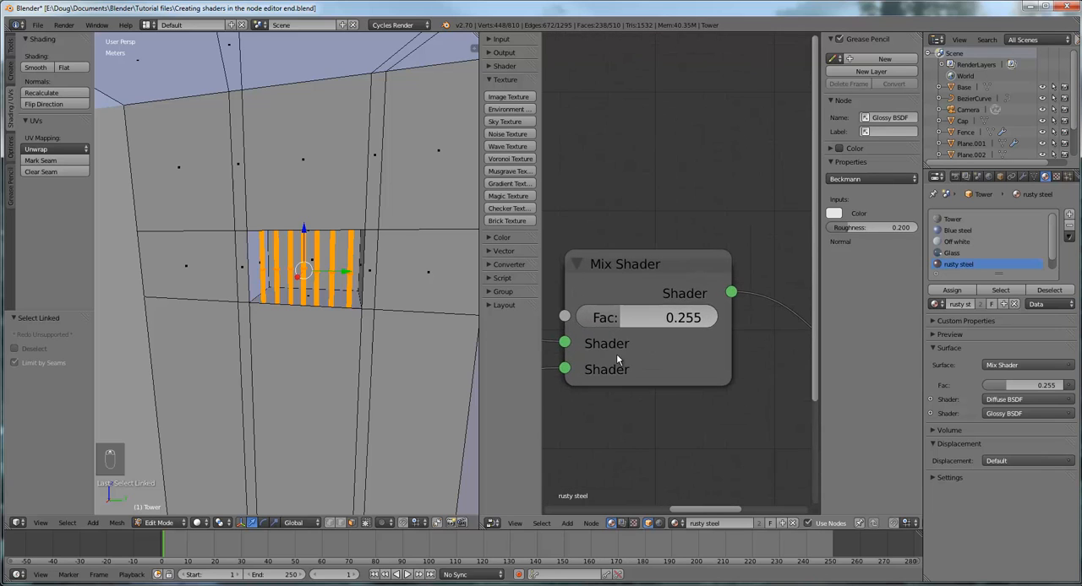
pyautogui.moveTo(616, 353); pyautogui.dragTo(666, 363, button='middle')
pyautogui.scroll(1, 666, 363)
pyautogui.scroll(-3, 667, 363)
pyautogui.scroll(-1, 666, 364)
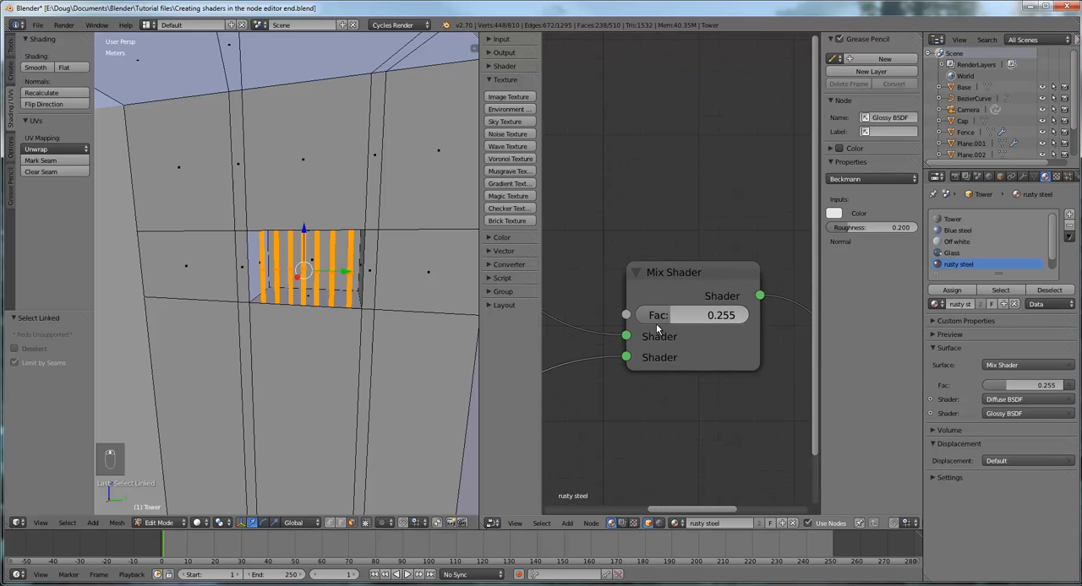
pyautogui.moveTo(670, 315); pyautogui.dragTo(650, 317)
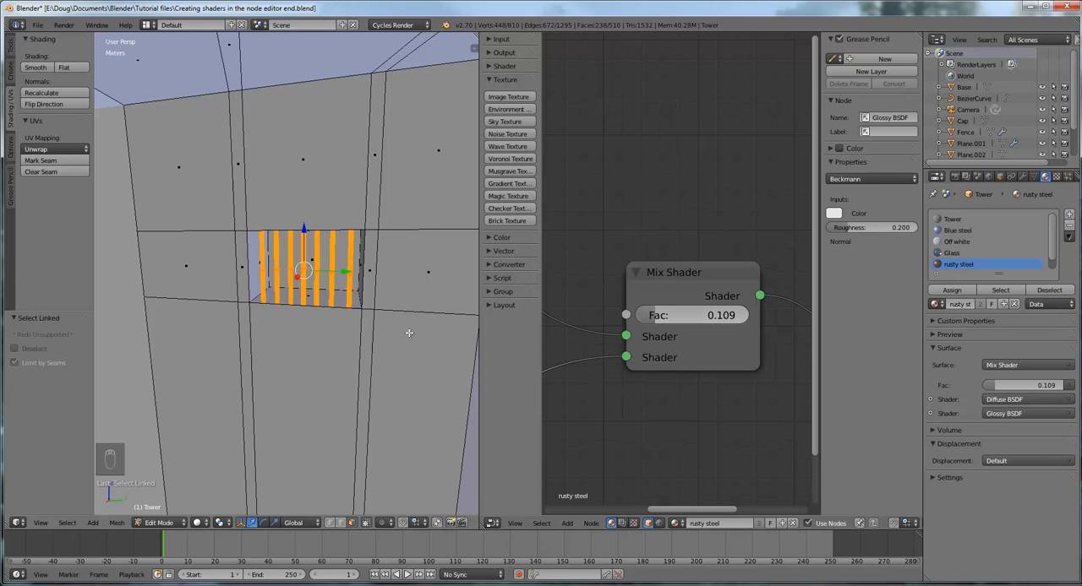
# Assign the rusty steel material to the seven selected window bars
pyautogui.scroll(-5, 349, 311)
pyautogui.scroll(-2, 349, 312)
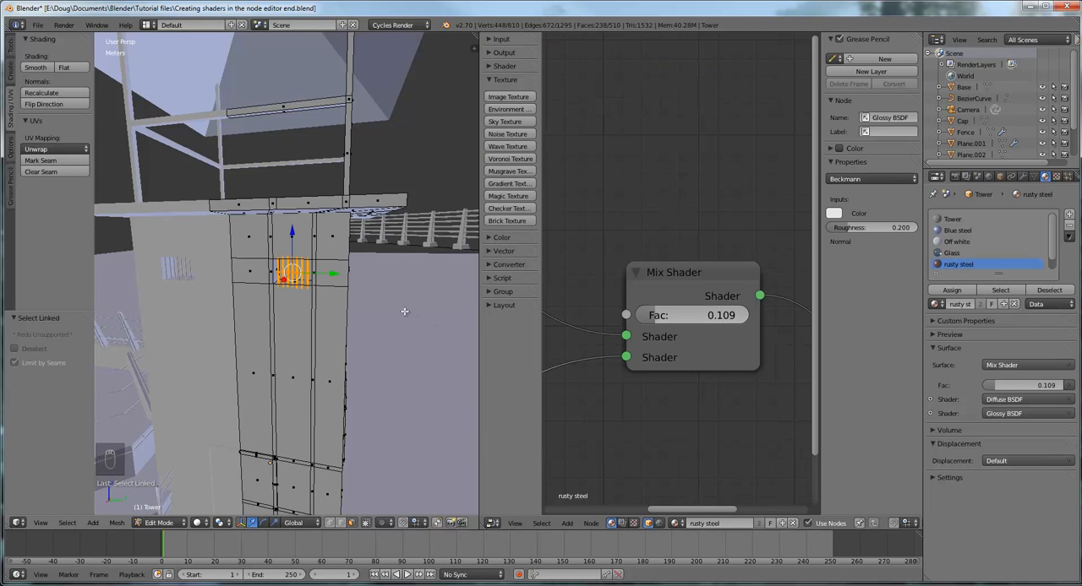
pyautogui.click(960, 294)
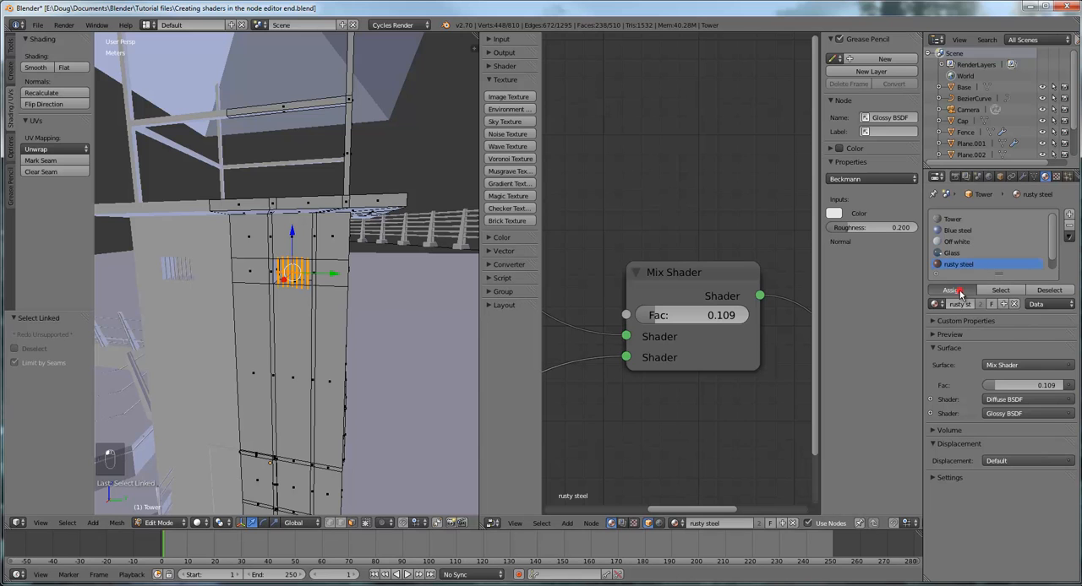
# Replace the selection with all five bars of the small window on the tower's adjacent wall, using linked geometry
pyautogui.moveTo(375, 294); pyautogui.dragTo(314, 284, button='middle')
pyautogui.scroll(8, 314, 284)
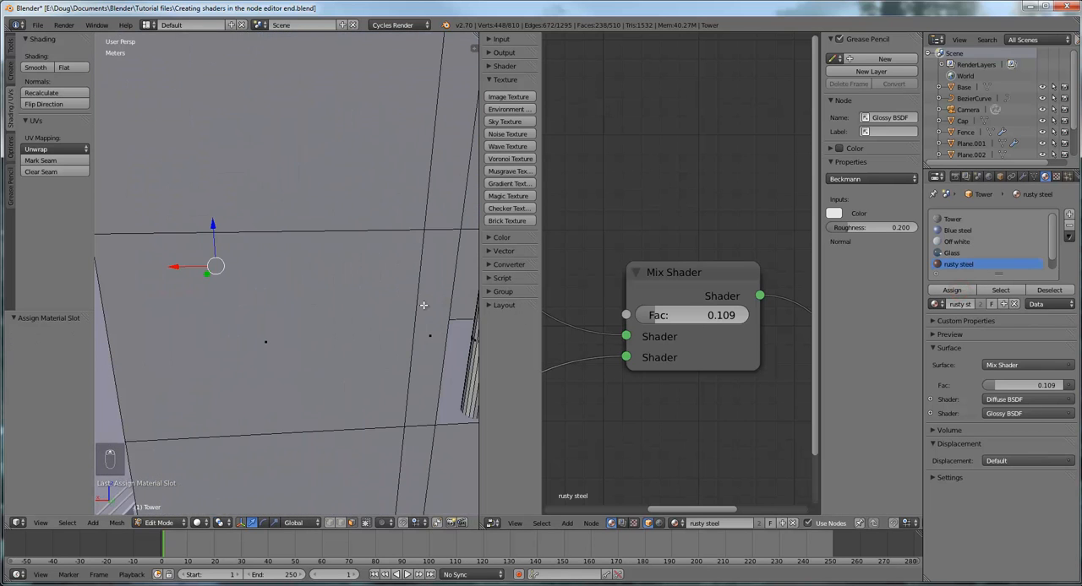
pyautogui.moveTo(424, 305); pyautogui.dragTo(318, 292, button='middle')
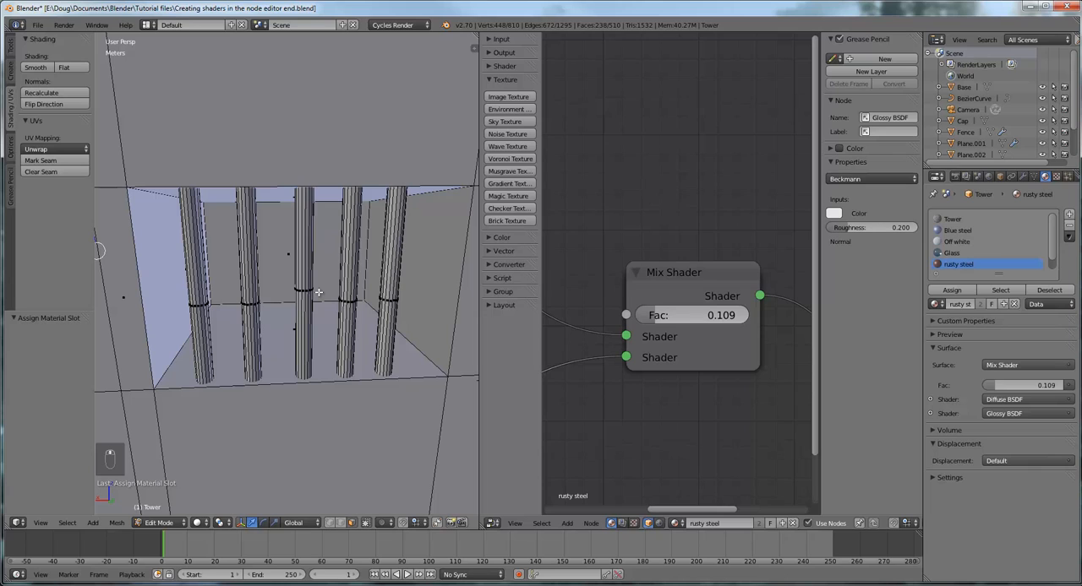
pyautogui.rightClick(201, 306)
pyautogui.press('l')
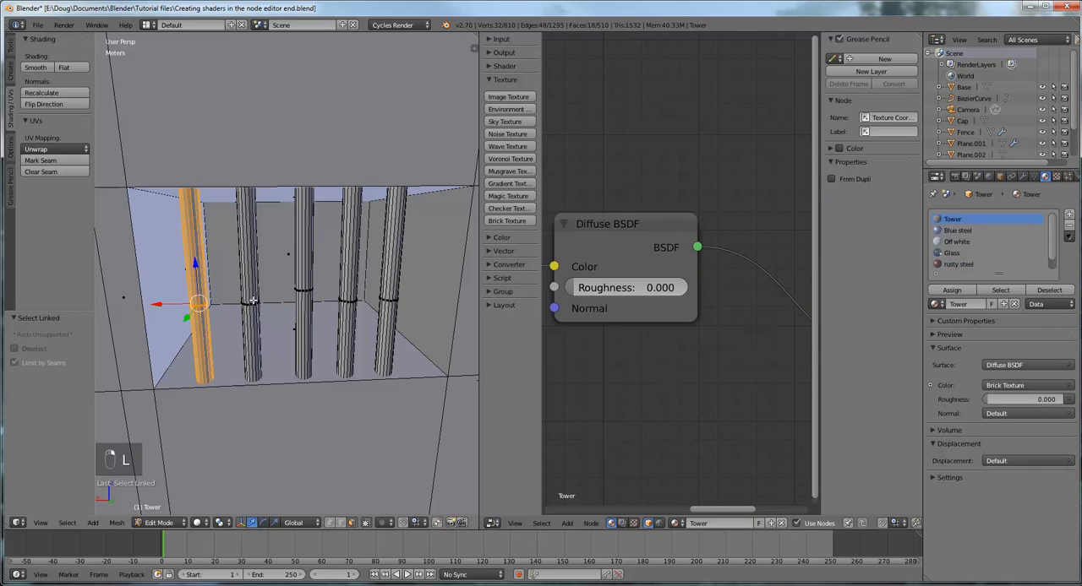
pyautogui.press('l')
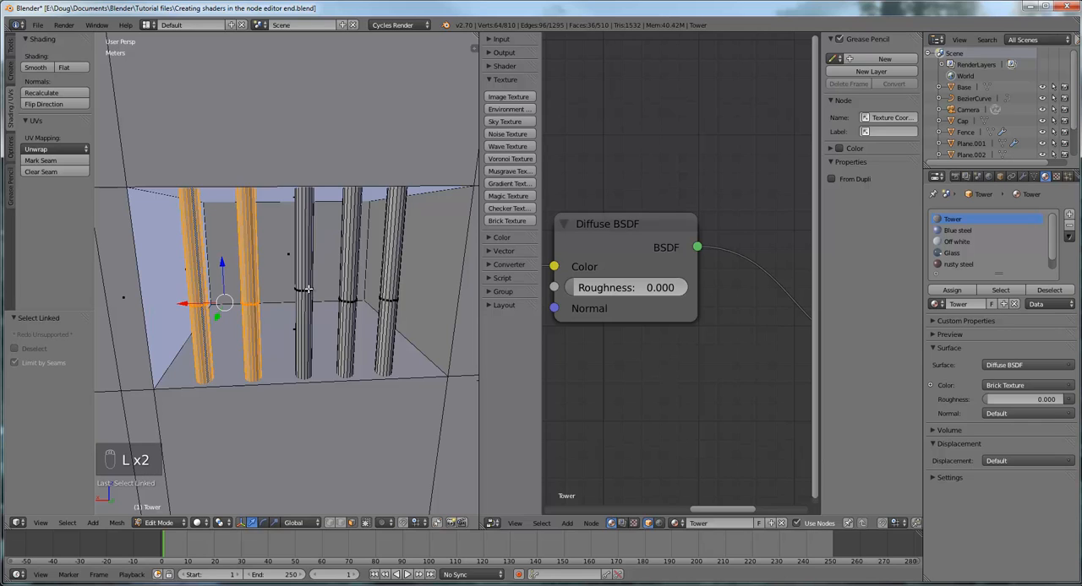
pyautogui.press('l')
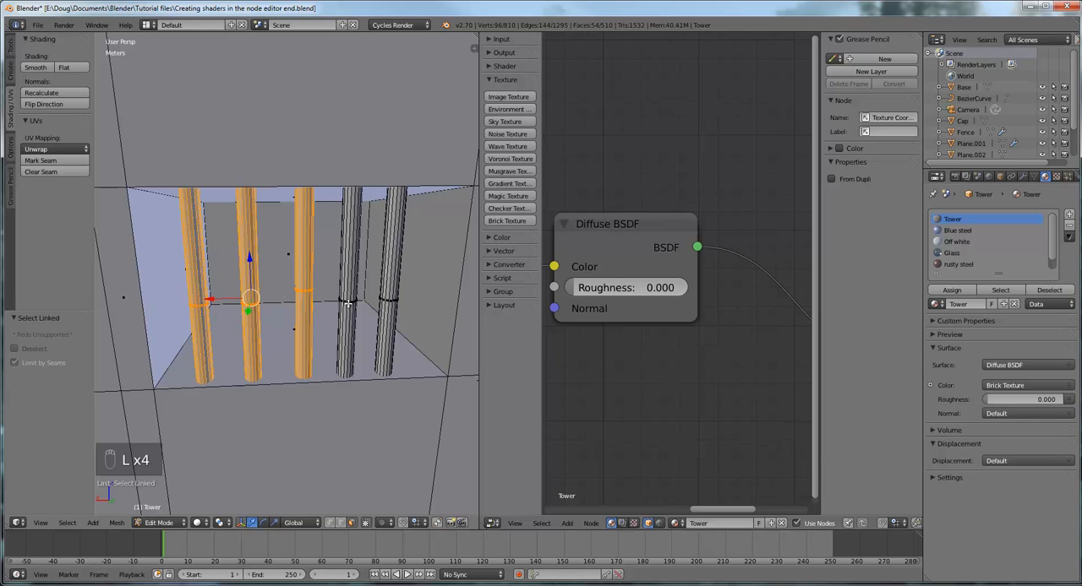
pyautogui.press('l')
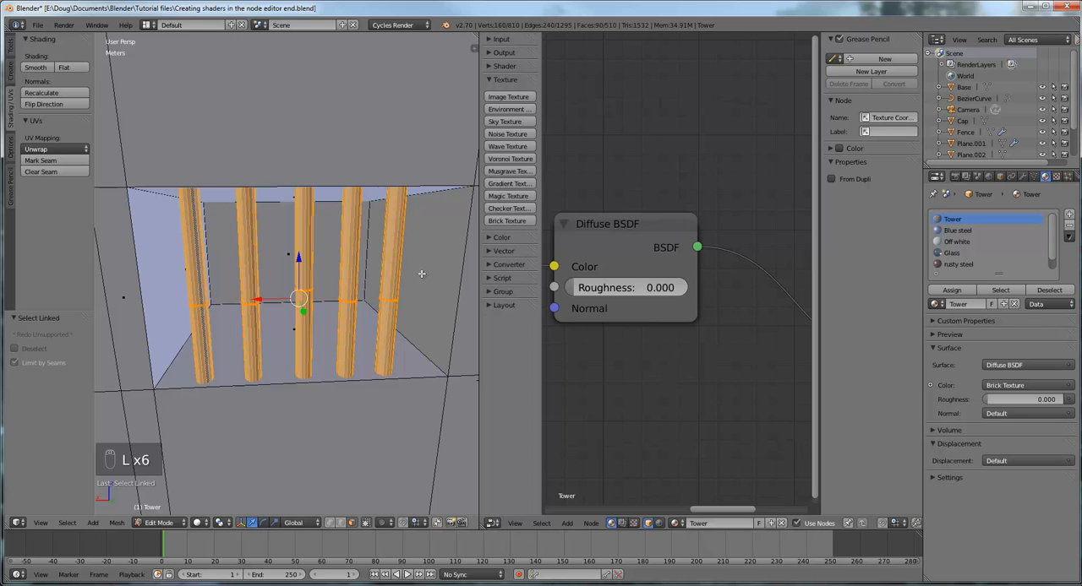
# Assign the rusty steel material to the five selected bars of the adjacent wall's window
pyautogui.scroll(-6, 414, 241)
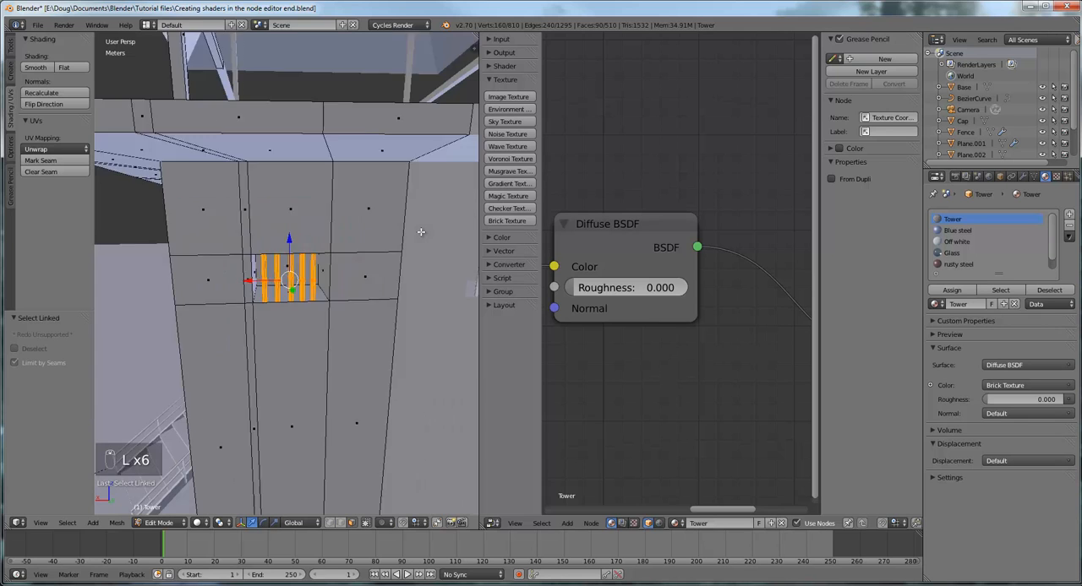
pyautogui.moveTo(378, 263); pyautogui.dragTo(392, 297, button='middle')
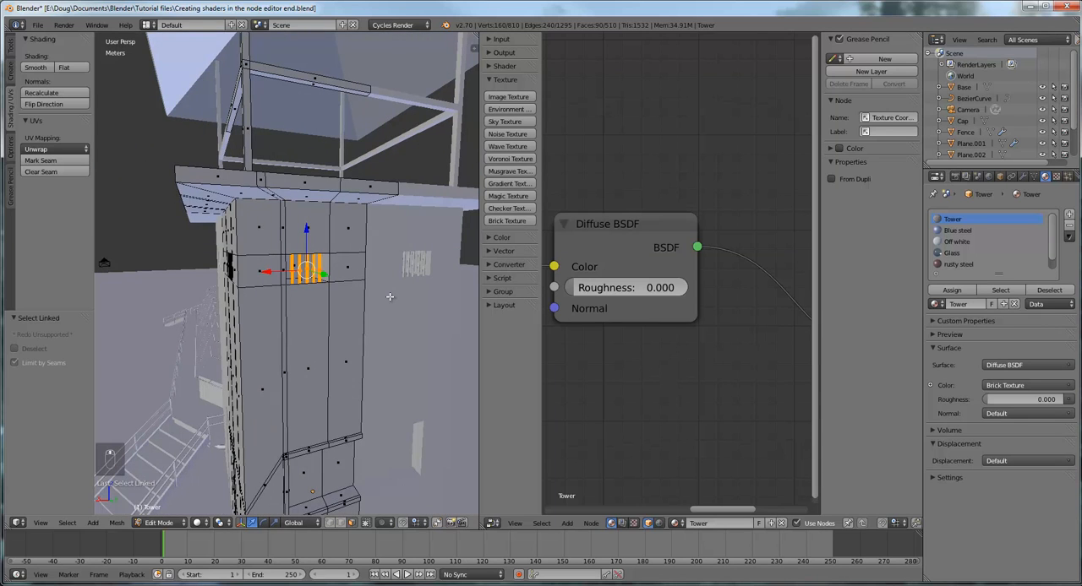
pyautogui.scroll(3, 386, 300)
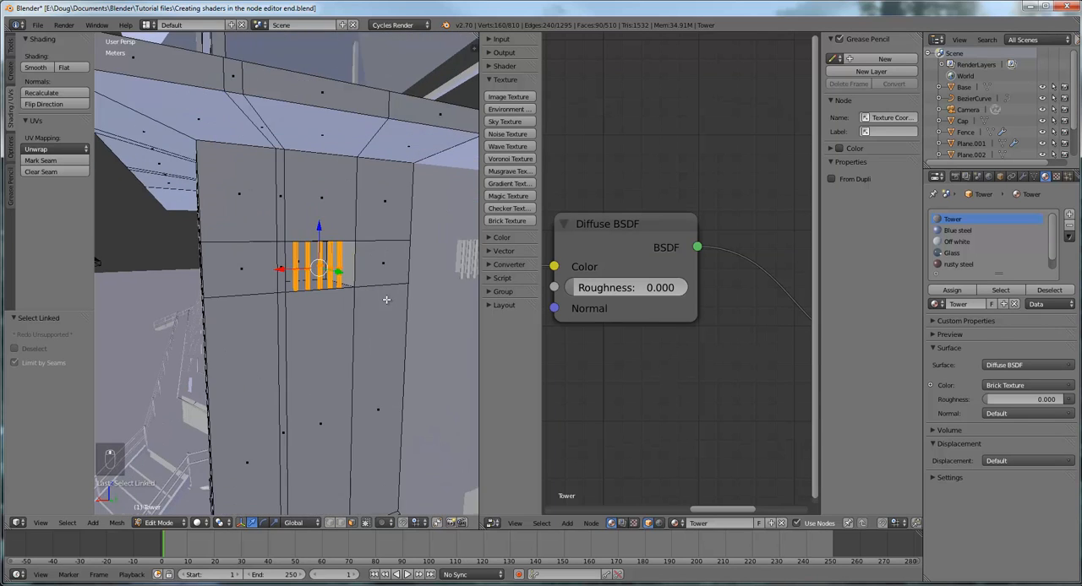
pyautogui.click(958, 266)
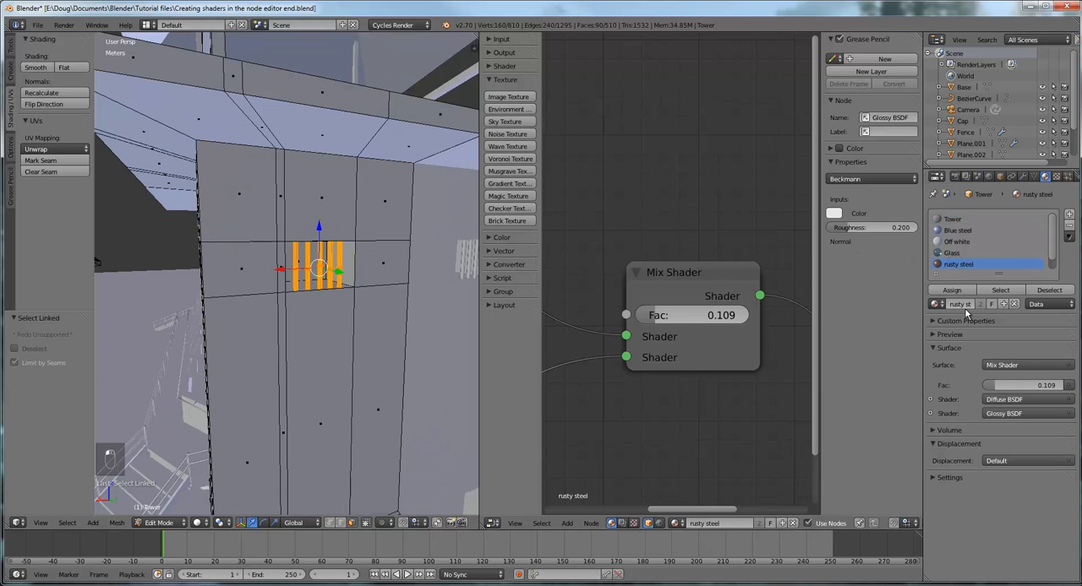
pyautogui.click(953, 290)
# Display the 3D view in Rendered shading and examine the whole tower's materials from the side and from above
pyautogui.scroll(-6, 298, 328)
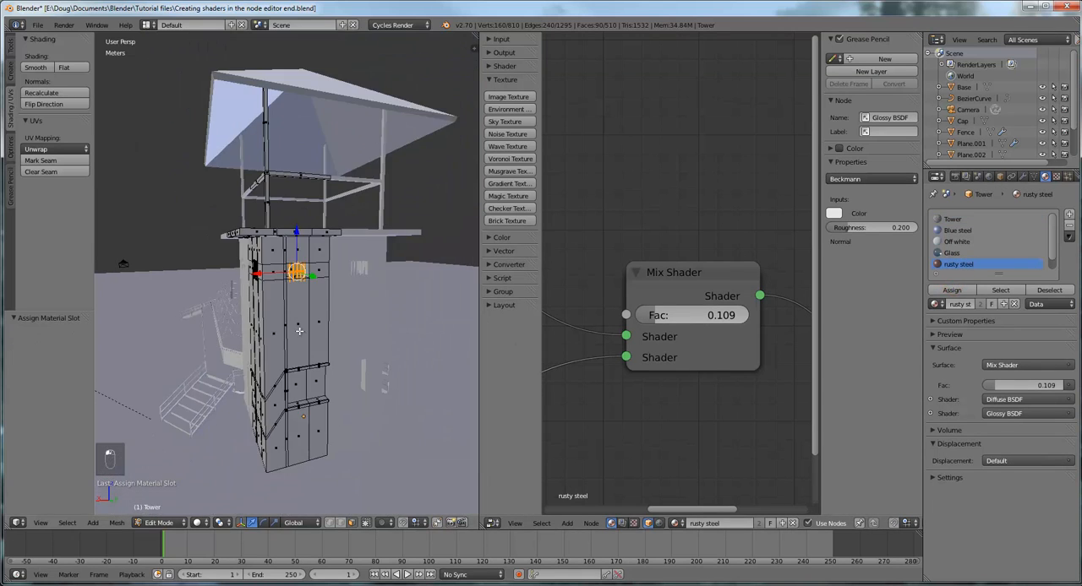
pyautogui.moveTo(298, 328); pyautogui.dragTo(391, 362, button='middle')
pyautogui.scroll(-3, 387, 345)
pyautogui.click(201, 522)
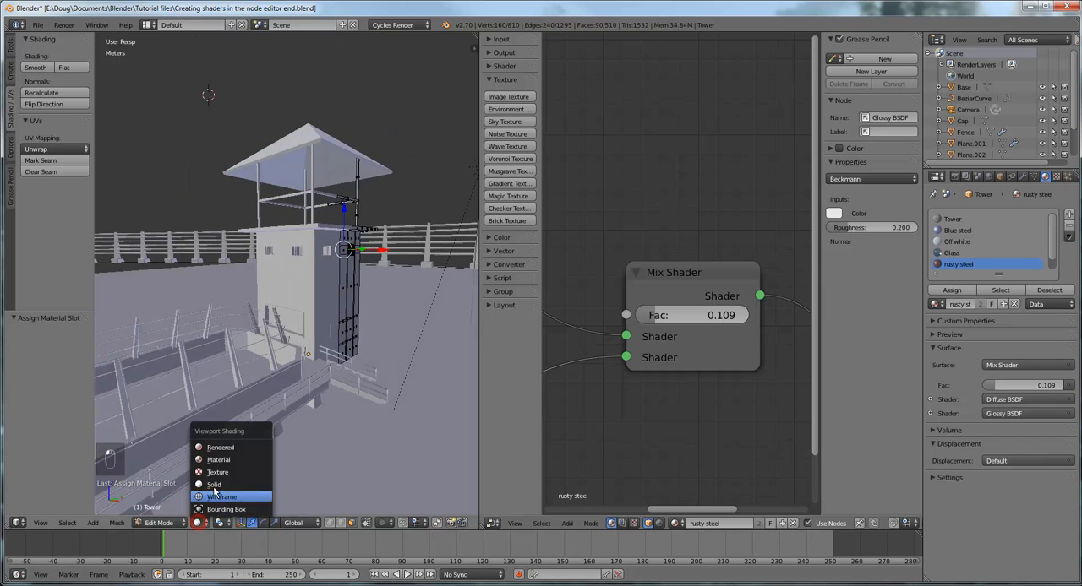
pyautogui.click(233, 449)
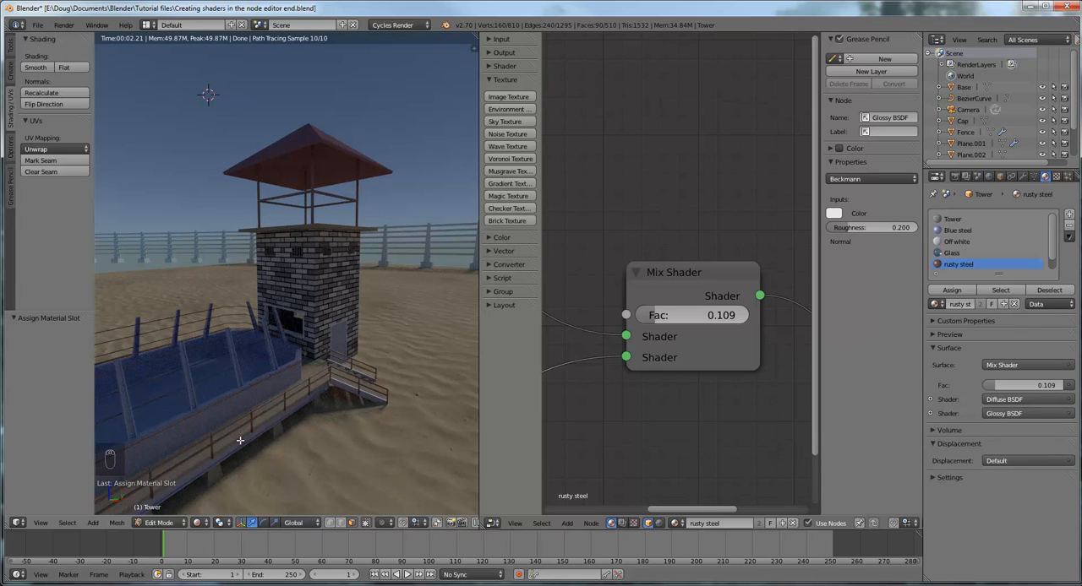
pyautogui.moveTo(340, 175); pyautogui.dragTo(366, 250, button='middle')
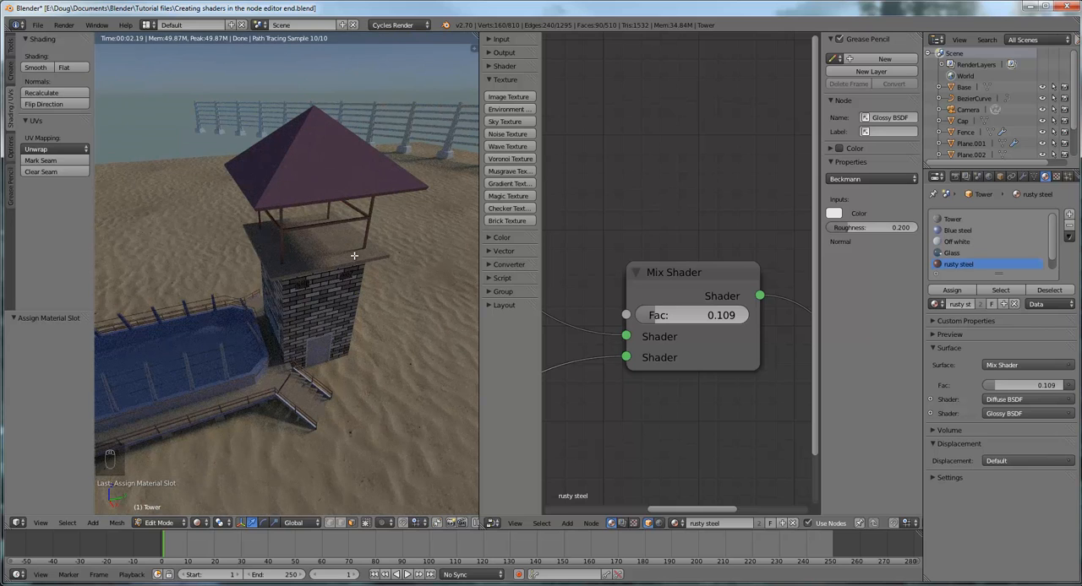